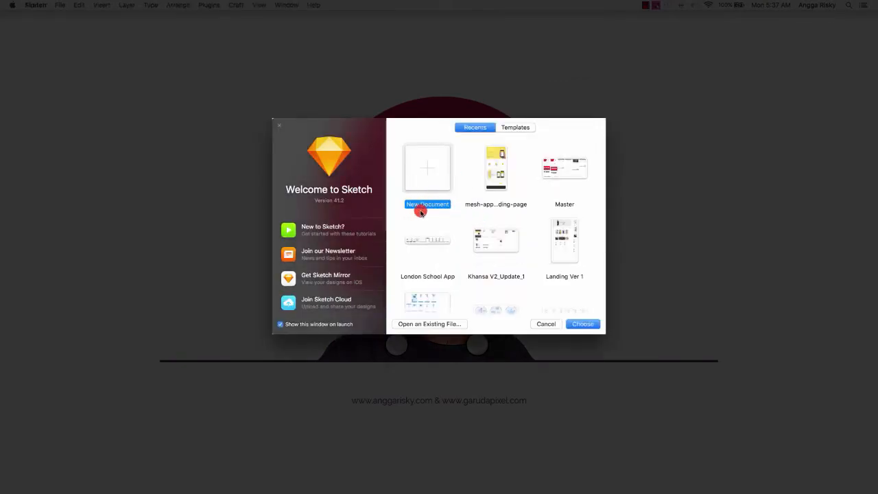
Step: Create a new blank document and add an artboard using the iPhone SE preset
left_click(591, 323)
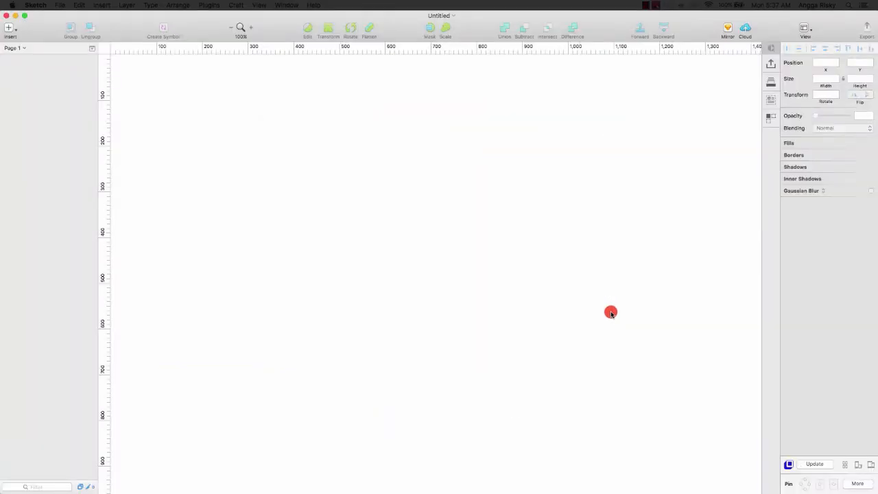
left_click(9, 30)
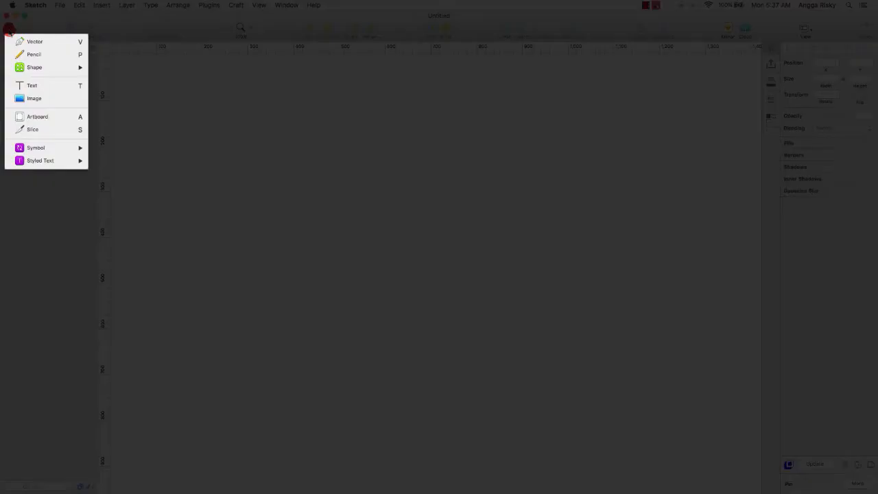
left_click(84, 120)
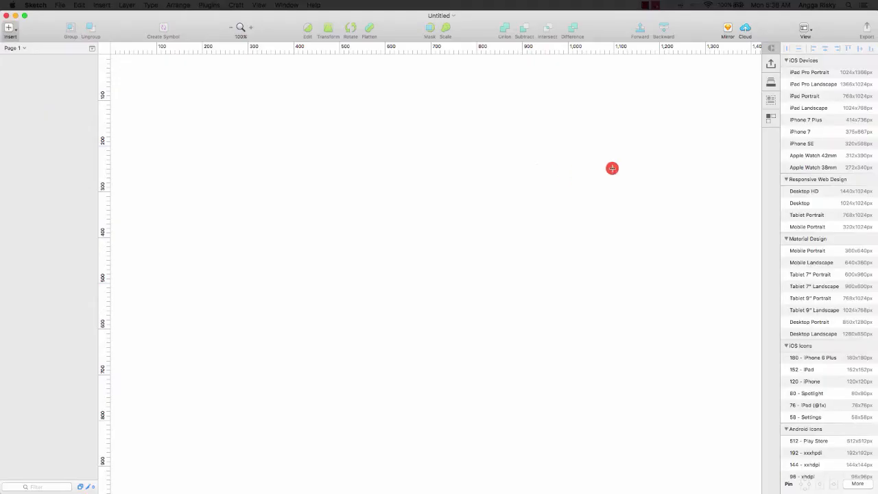
left_click(835, 144)
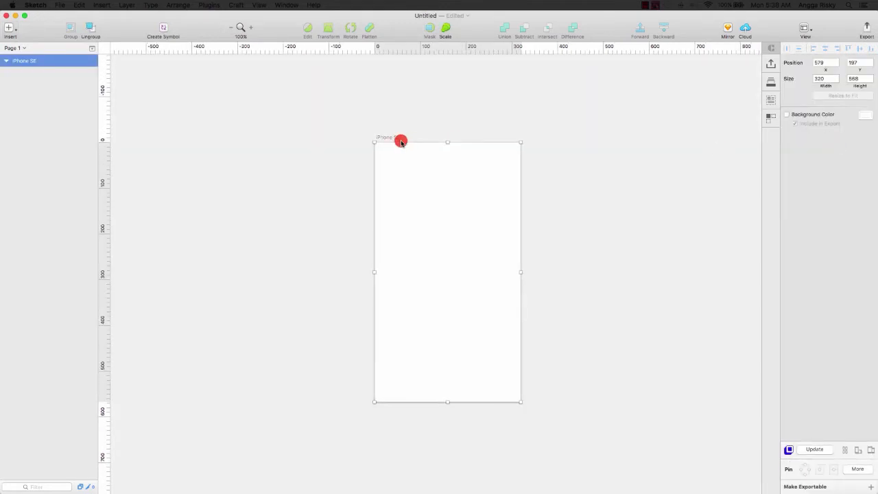
Step: Rename the iPhone SE artboard to Splash Screen
scroll(401, 143, "right", 1)
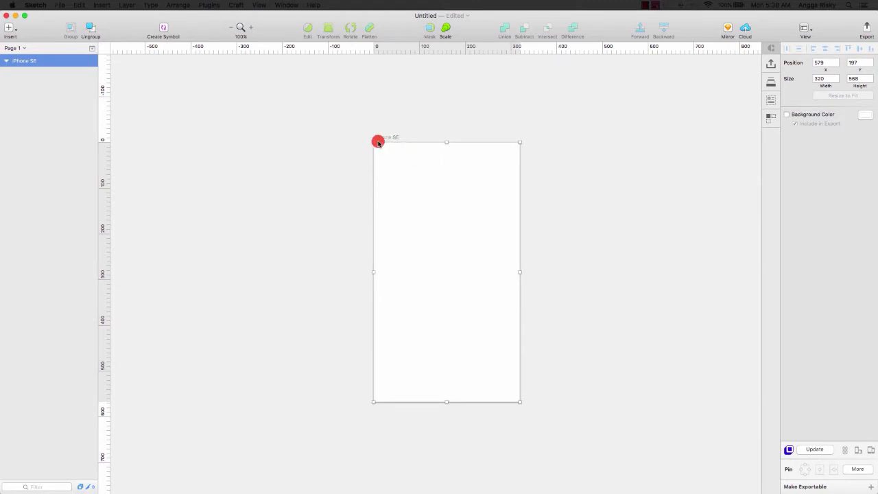
double_click(36, 63)
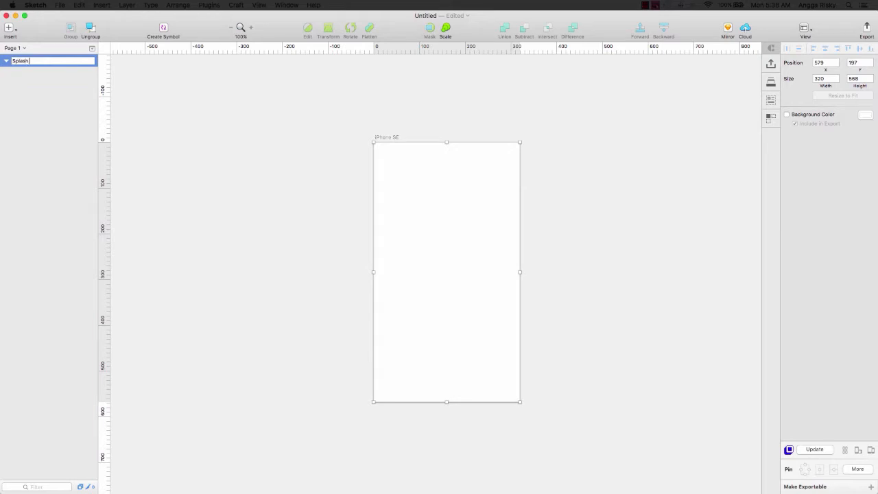
key("Return")
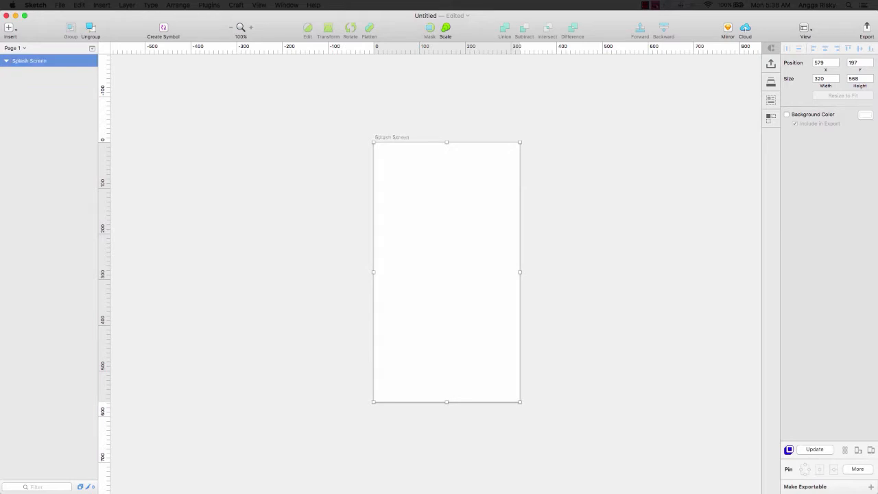
Step: Draw a rounded square about 61 by 61 px in the upper part of the Splash Screen artboard
scroll(429, 120, "right", 1)
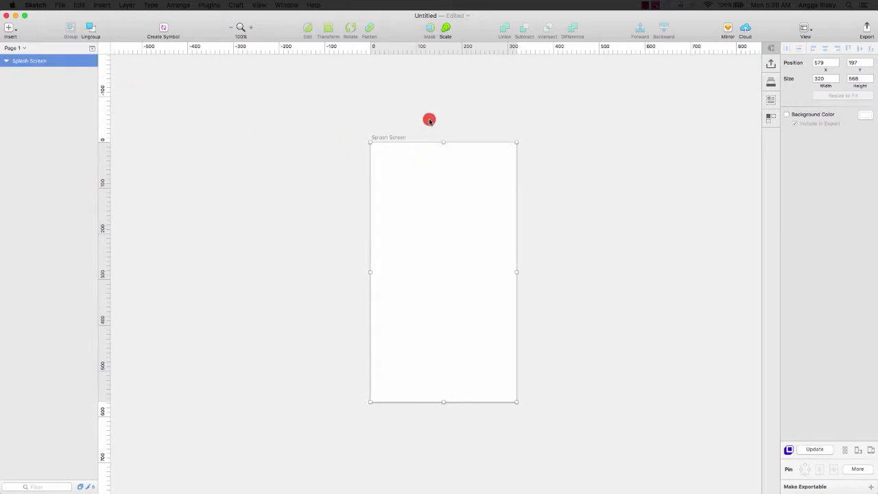
scroll(429, 120, "right", 1)
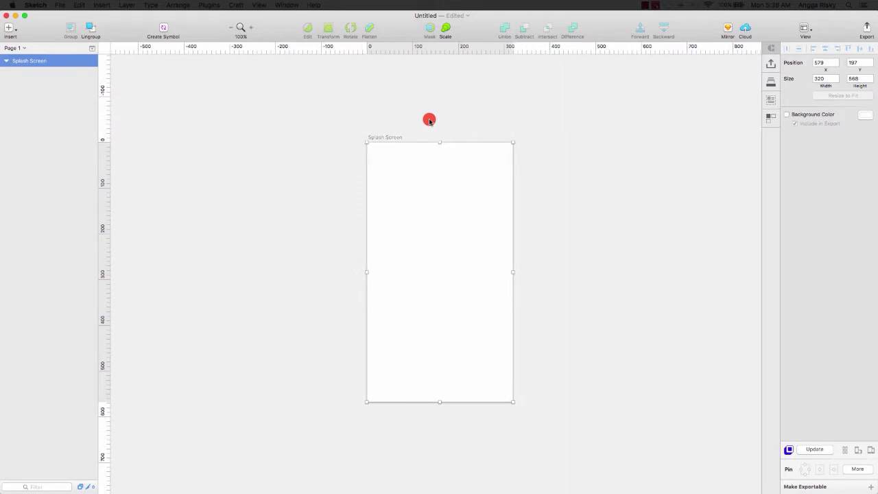
scroll(429, 120, "right", 1)
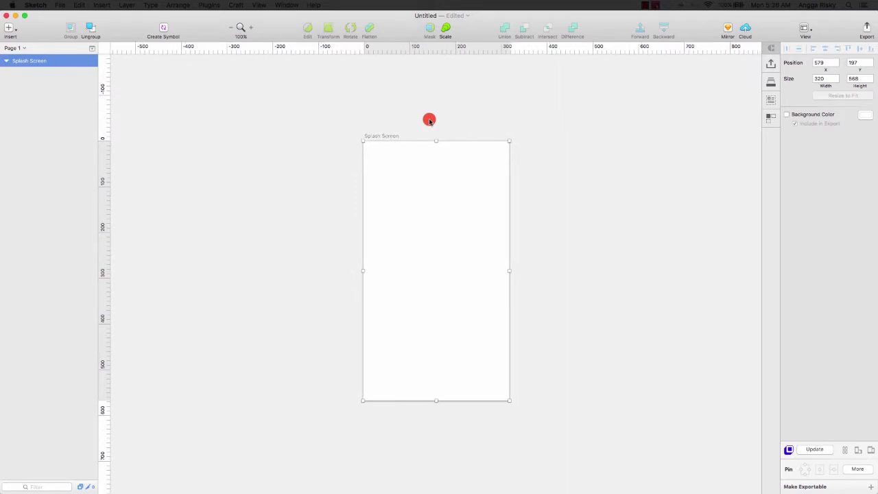
scroll(429, 120, "right", 1)
scroll(430, 120, "down", 1)
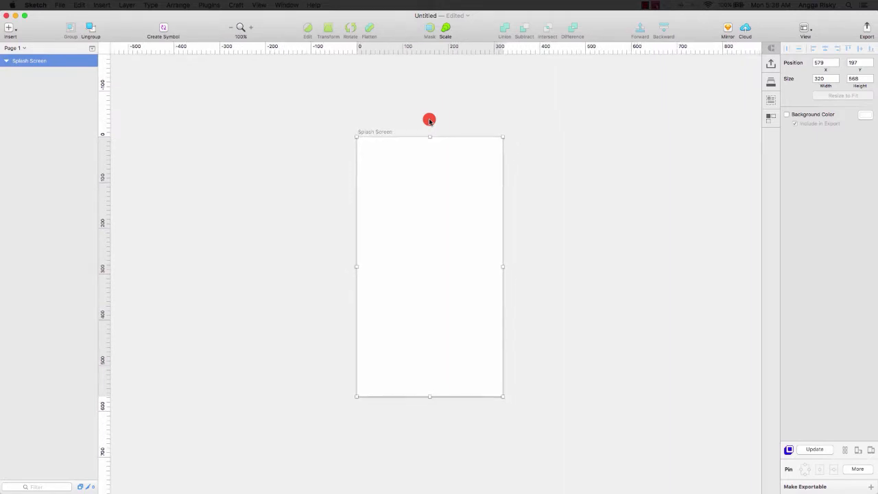
left_click(250, 29)
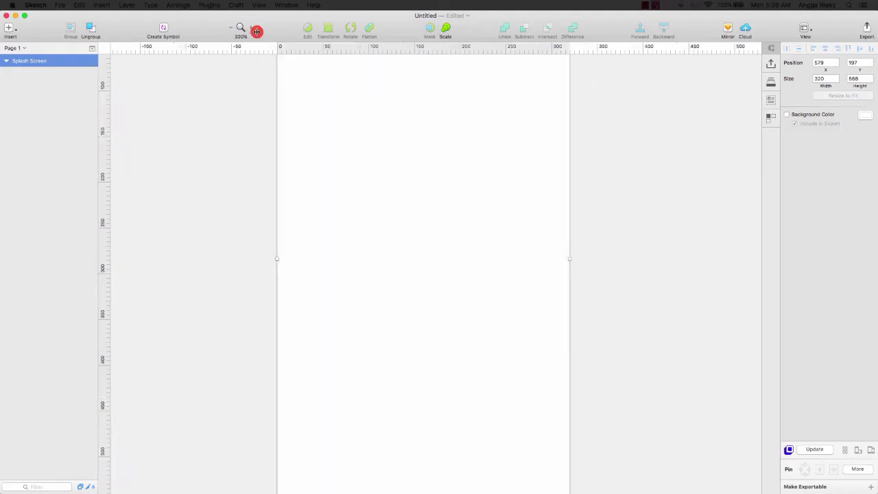
scroll(362, 127, "up", 3)
scroll(363, 130, "up", 2)
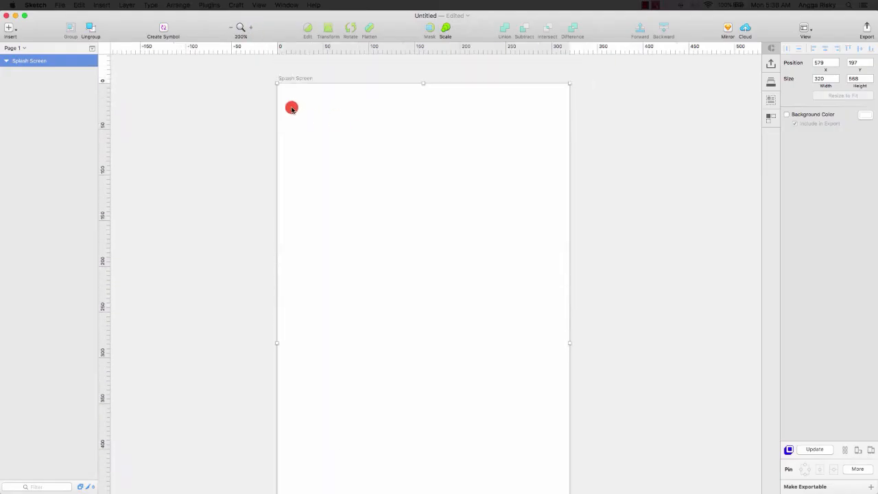
left_click(9, 28)
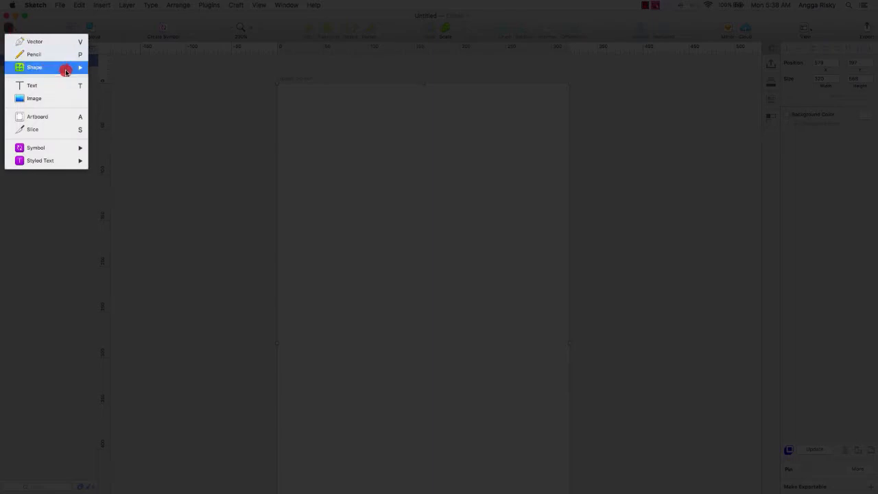
mouse_move(62, 69)
left_click(137, 118)
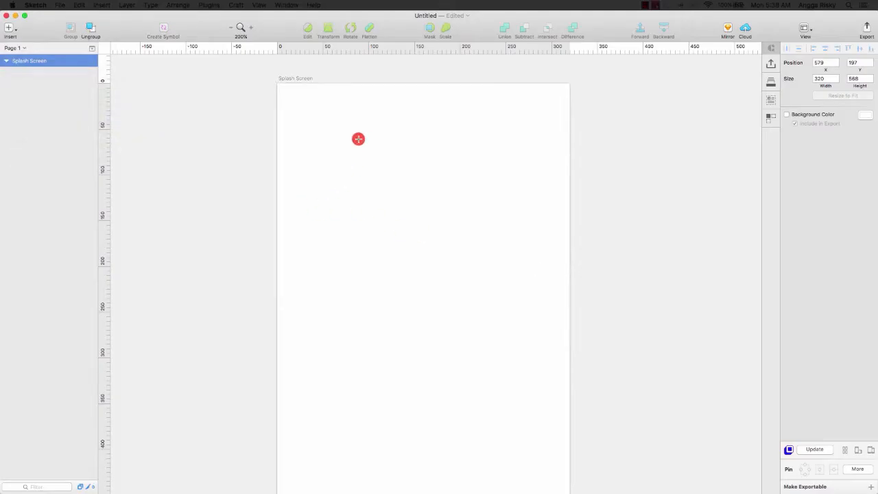
left_click_drag(358, 139, 435, 195)
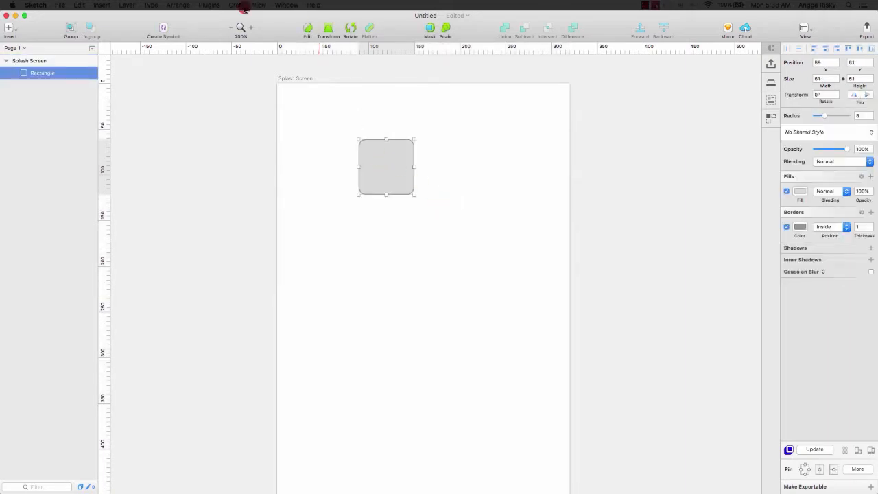
Step: Turn off the border of the rounded square
left_click(231, 27)
left_click(251, 29)
scroll(402, 128, "up", 2)
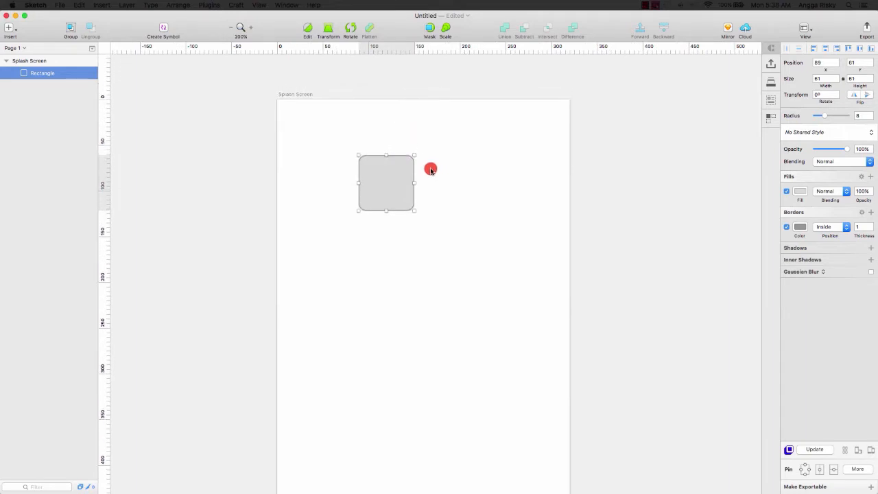
left_click(786, 227)
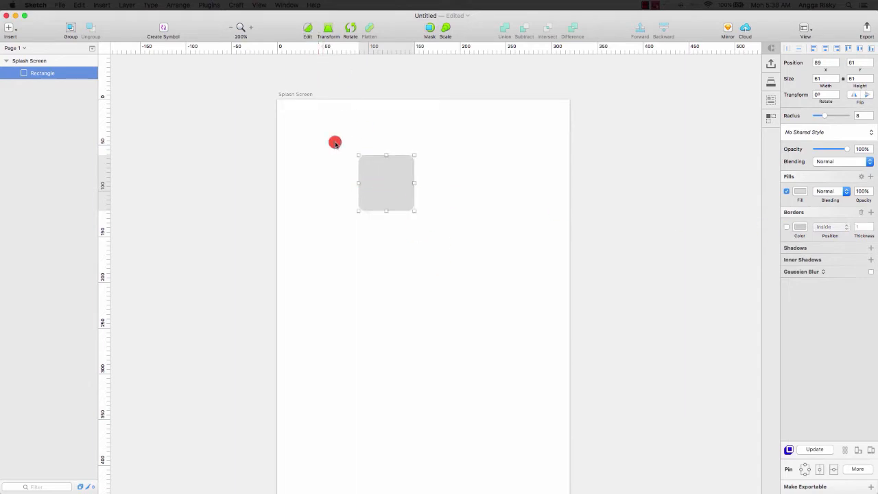
Step: Edit the rounded square's path and add a point on each side of its upper-right corner
left_click(307, 30)
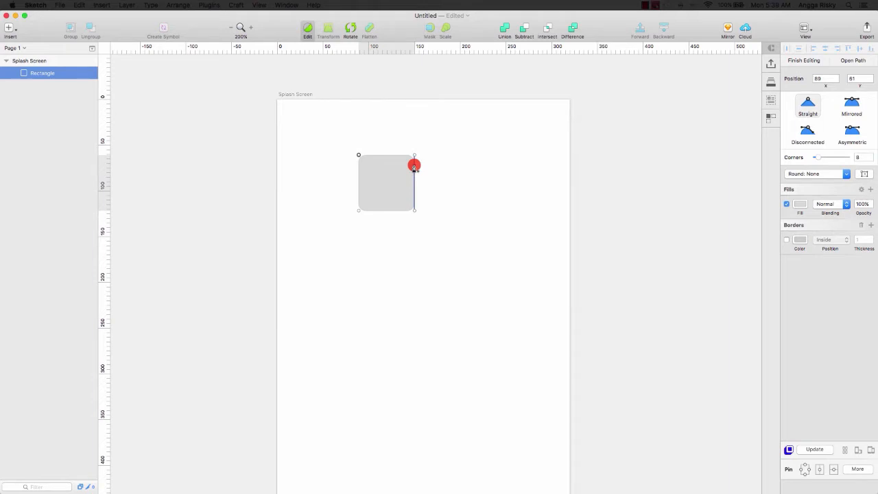
left_click(414, 165)
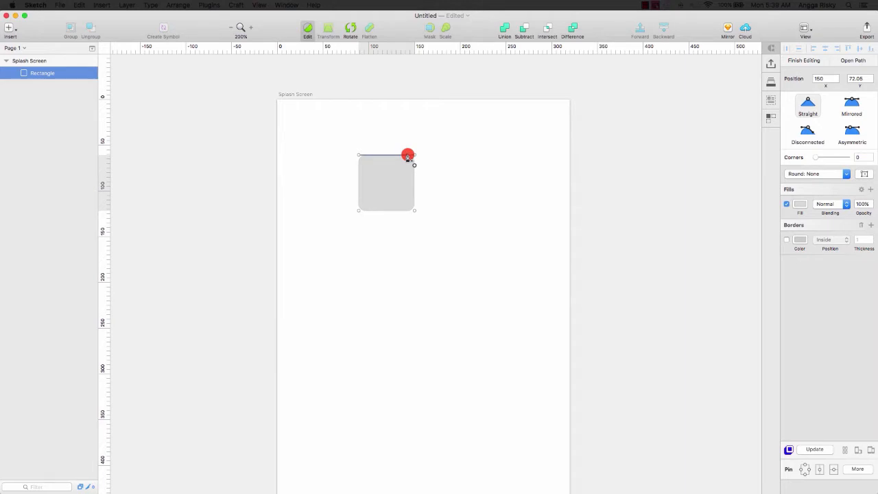
left_click(407, 157)
Step: Set the upper-right corner's radius to 0 and pull that point outward horizontally to X 160 to form a speech-bubble tail
scroll(409, 137, "up", 2)
left_click(254, 29)
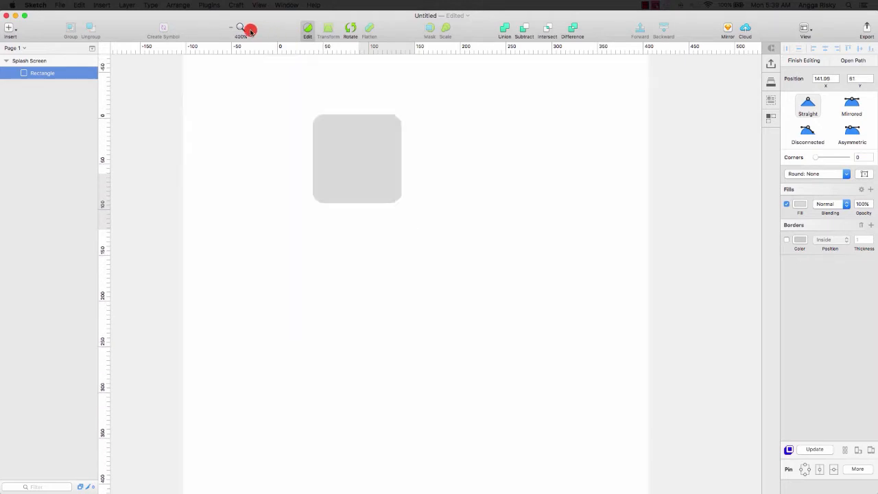
scroll(378, 107, "up", 3)
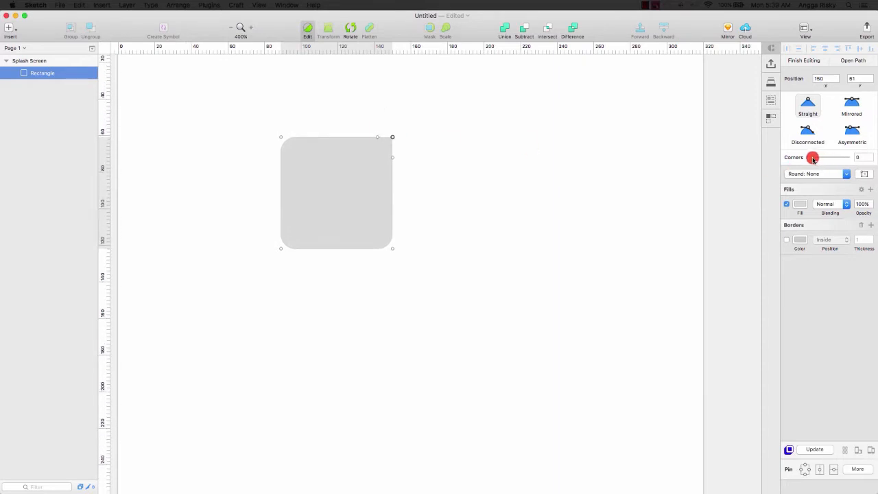
left_click_drag(392, 137, 411, 137)
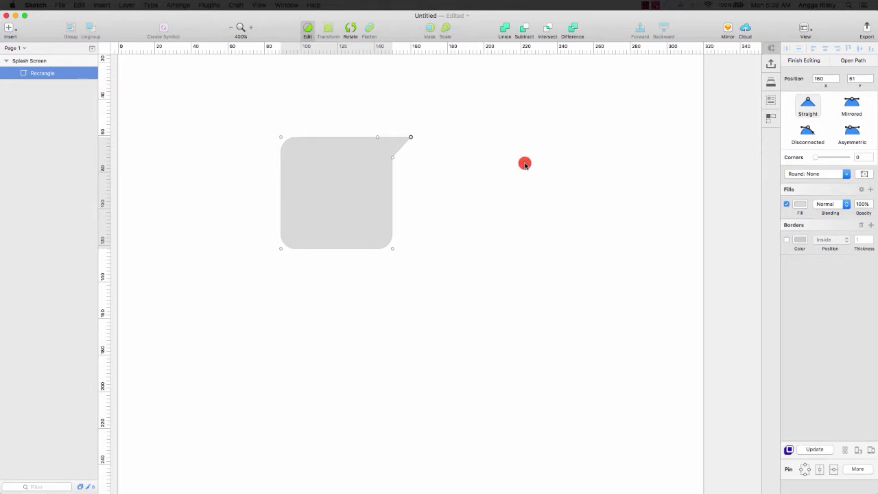
key("Escape")
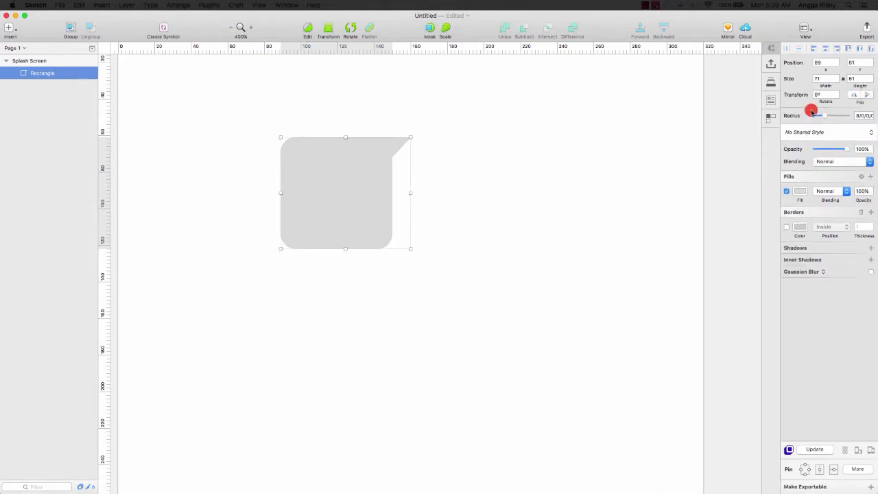
Step: Draw a rising diagonal line about 21 px long in the bubble's upper-left area, with a thickness of 2
scroll(490, 133, "left", 4)
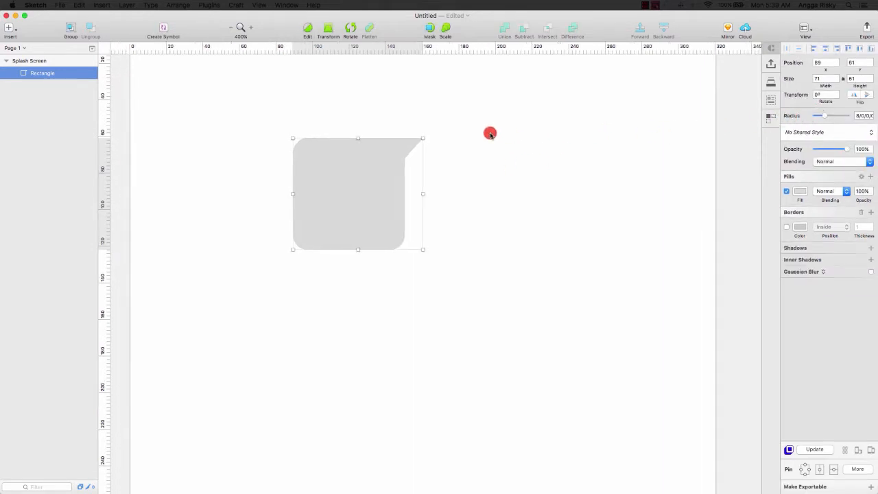
left_click(231, 27)
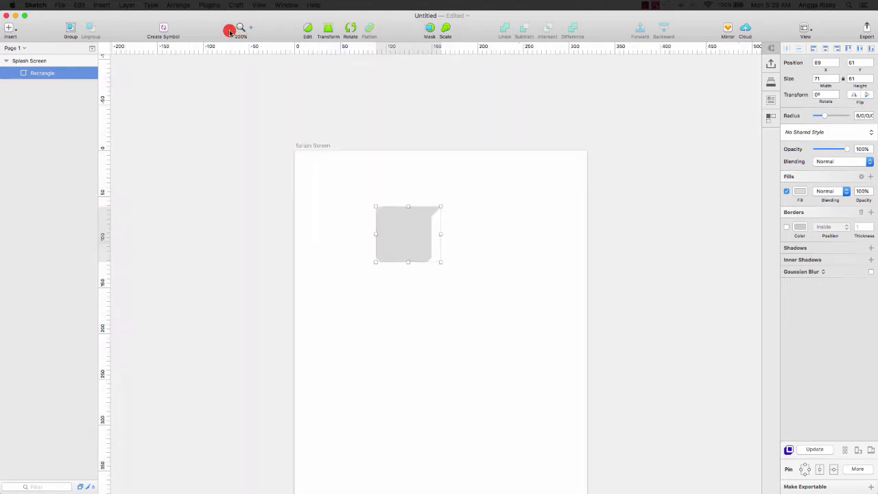
left_click(251, 27)
scroll(429, 80, "up", 4)
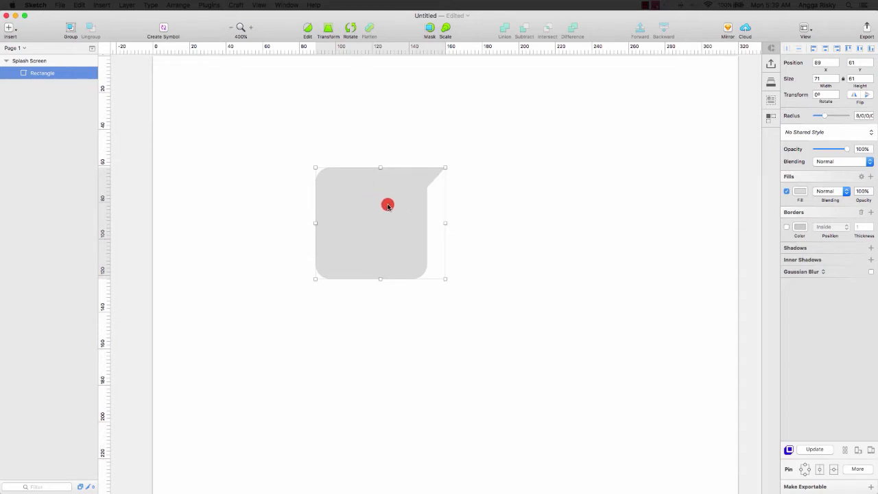
left_click(13, 30)
mouse_move(34, 67)
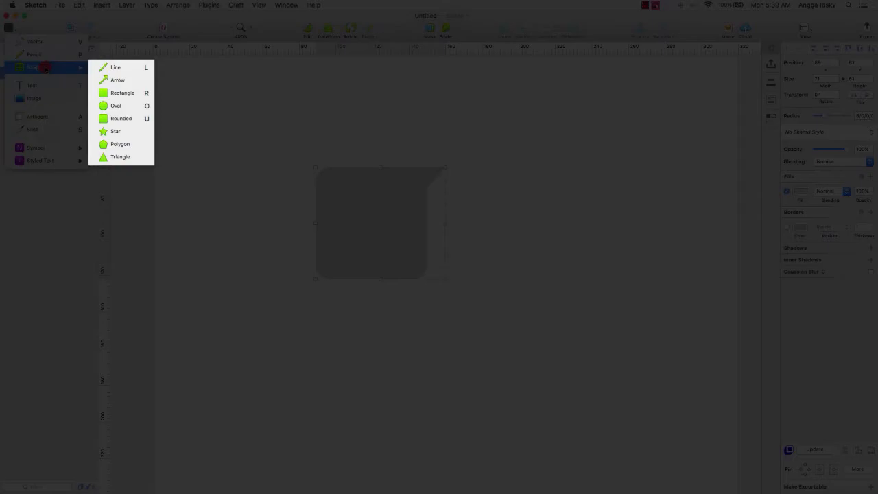
left_click(118, 68)
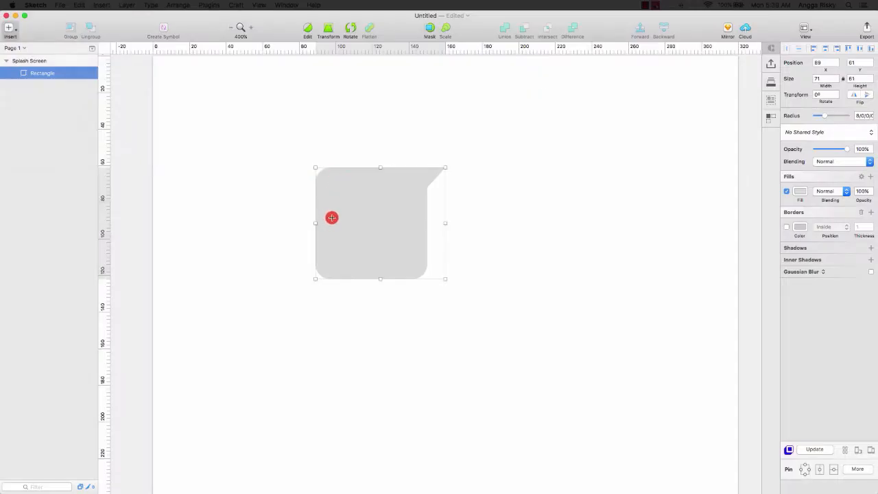
left_click_drag(329, 218, 358, 192)
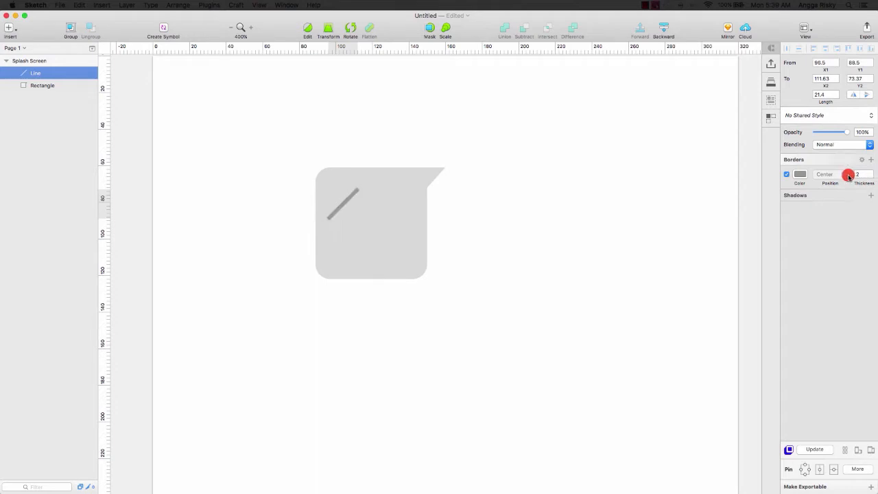
Step: Set the diagonal line's border thickness to 4
left_click(231, 27)
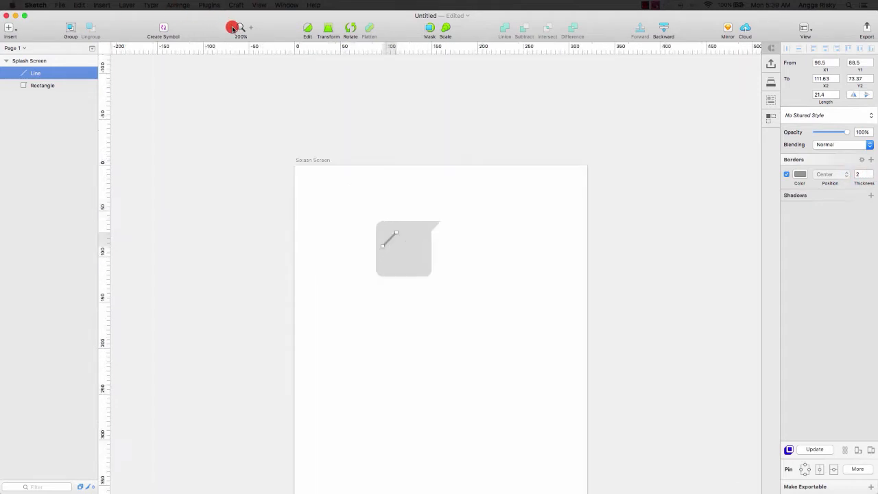
left_click(231, 27)
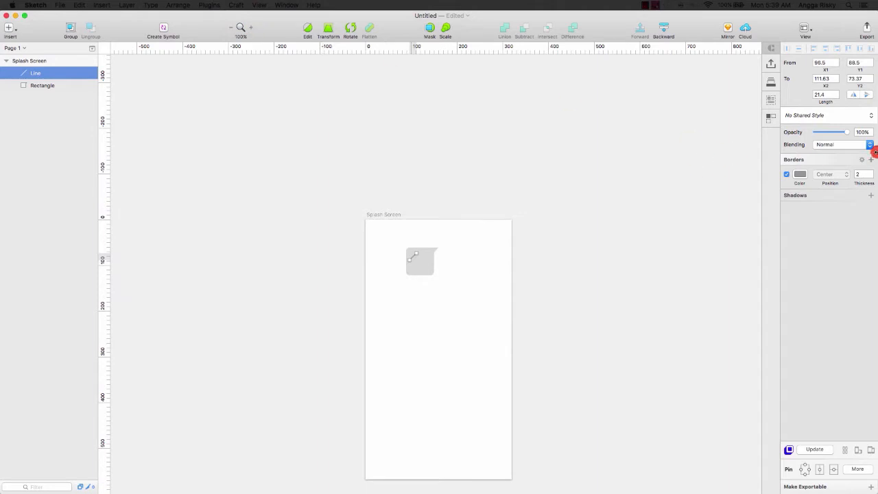
left_click(532, 247)
left_click(413, 258)
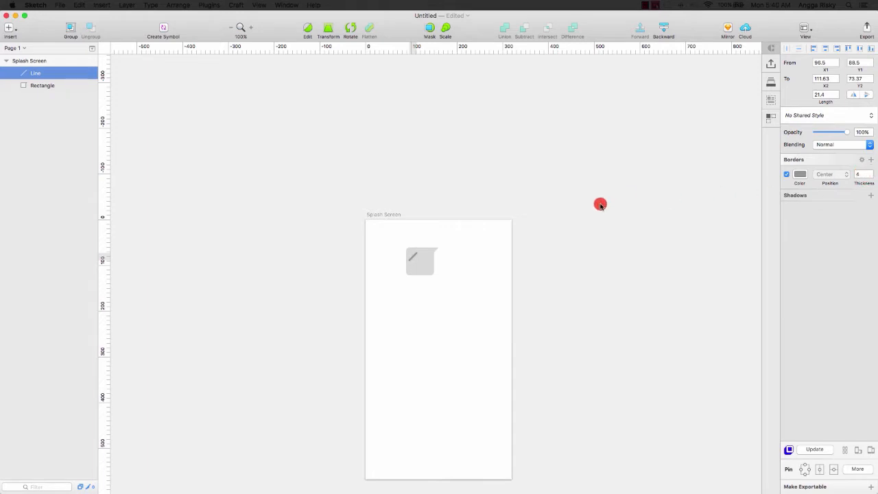
Step: Move the speech-bubble shape slightly to about X 93, Y 62
left_click(252, 28)
left_click(252, 28)
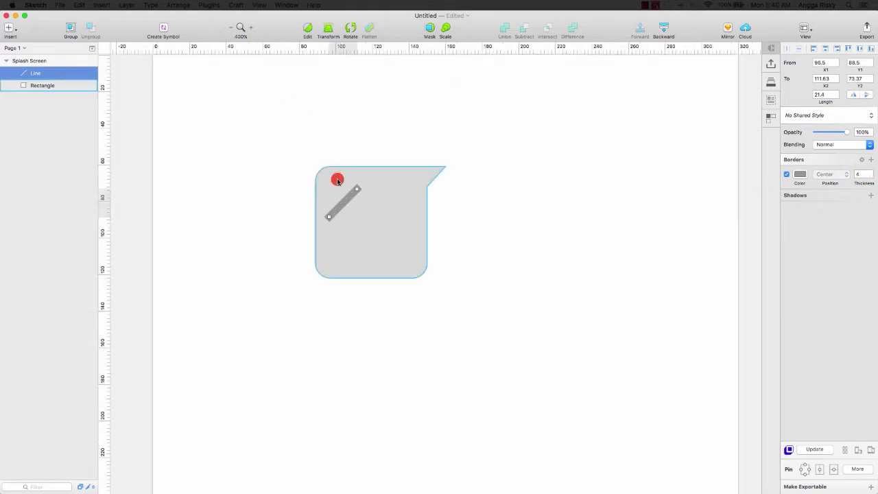
left_click_drag(347, 197, 353, 197)
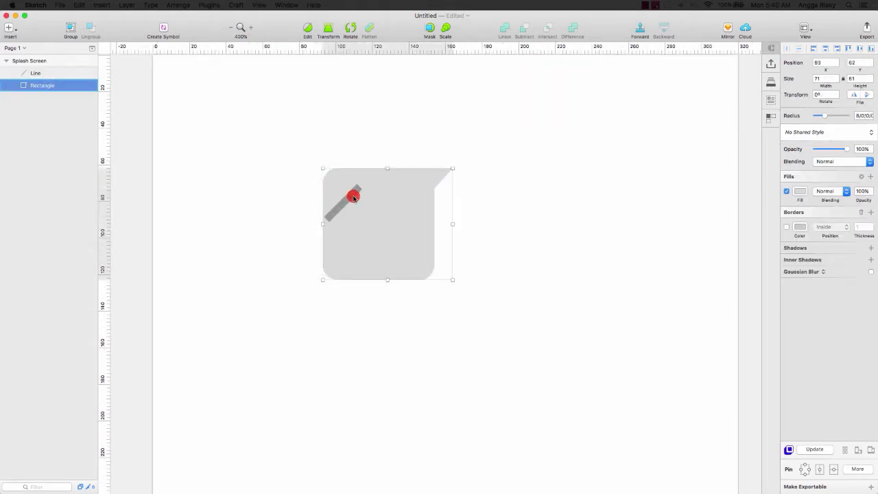
Step: Undo the speech bubble's last move and shift the diagonal line so it starts at X 102.5, Y 91.5
key("ctrl+z")
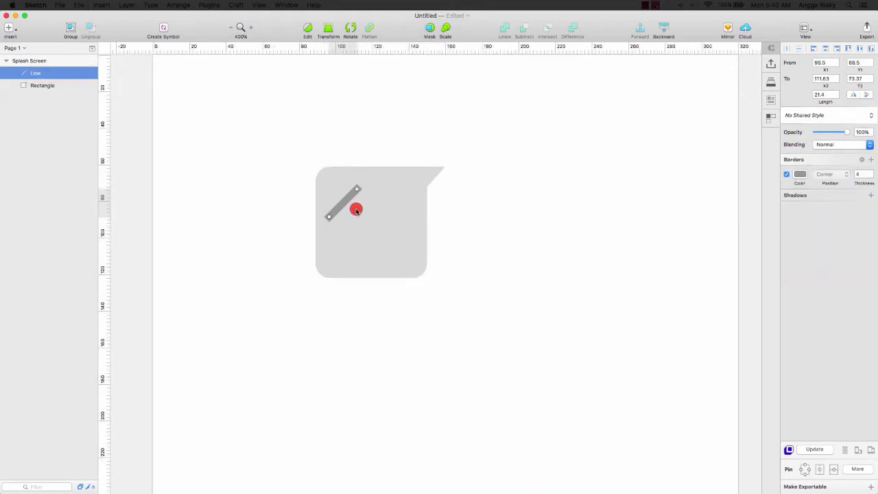
left_click_drag(343, 201, 358, 205)
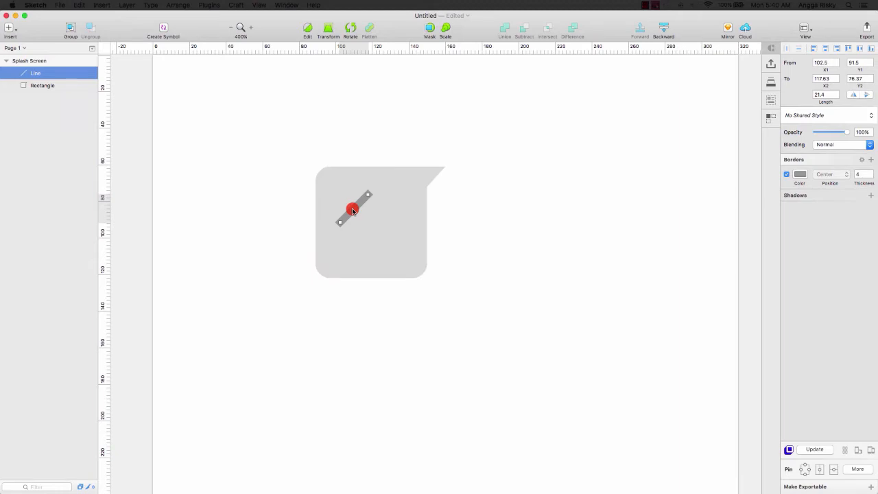
Step: Duplicate the diagonal line and extend the copy's upper end along the same diagonal to about 37 px long
right_click(354, 210)
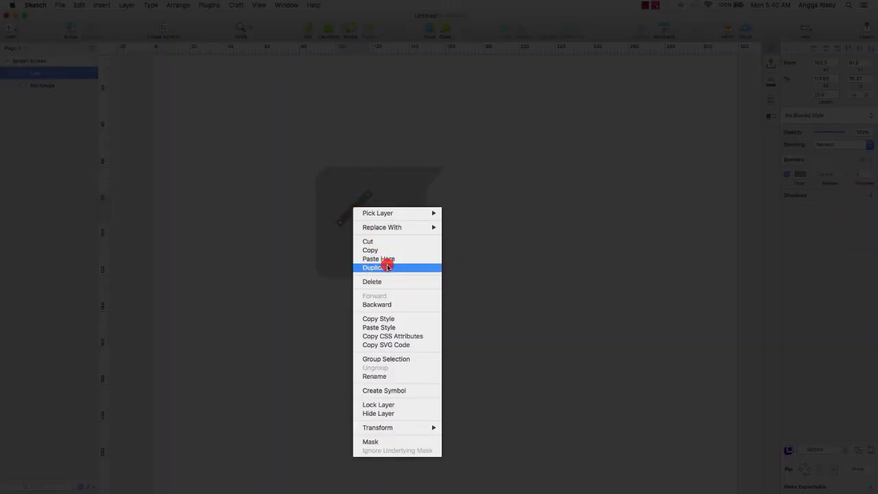
left_click(376, 267)
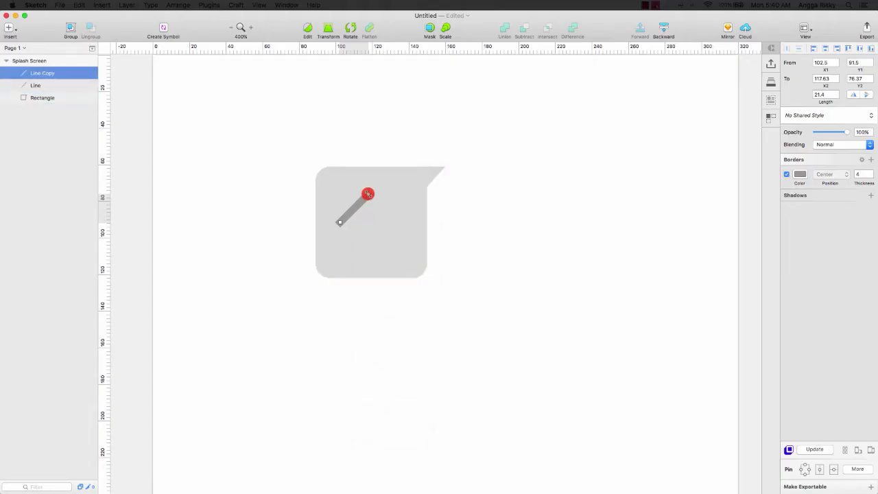
left_click(393, 174)
mouse_move(393, 174)
left_mouse_down()
mouse_move(398, 164)
mouse_move(389, 170)
left_mouse_up()
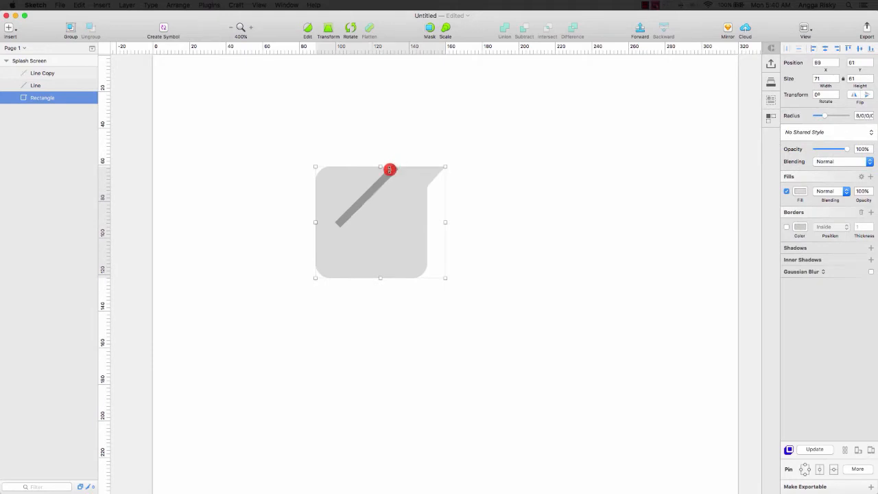
key("shift+Down")
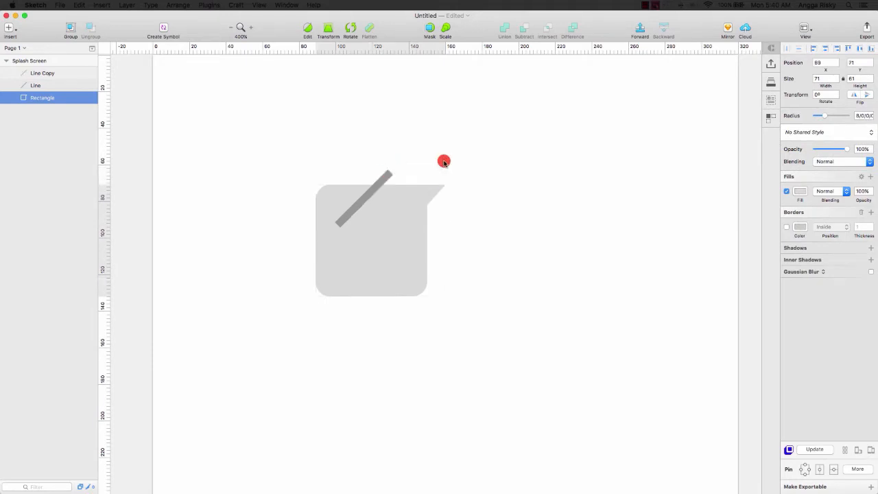
key("shift+Up")
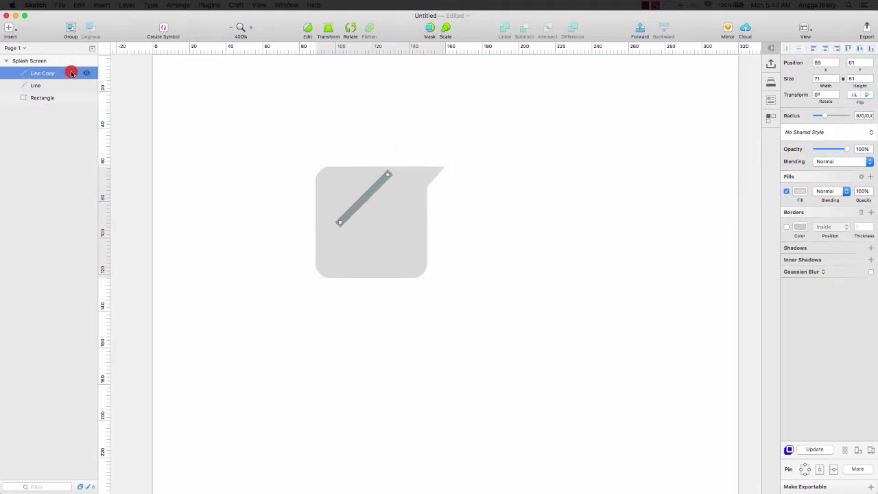
Step: Move the longer line copy below the original line so it starts at X 106.5, Y 104.5
left_click(71, 73)
key("Down")
key("Down")
key("Down")
key("Down")
key("Down")
key("Down")
key("Down")
key("Down")
key("Down")
key("Down")
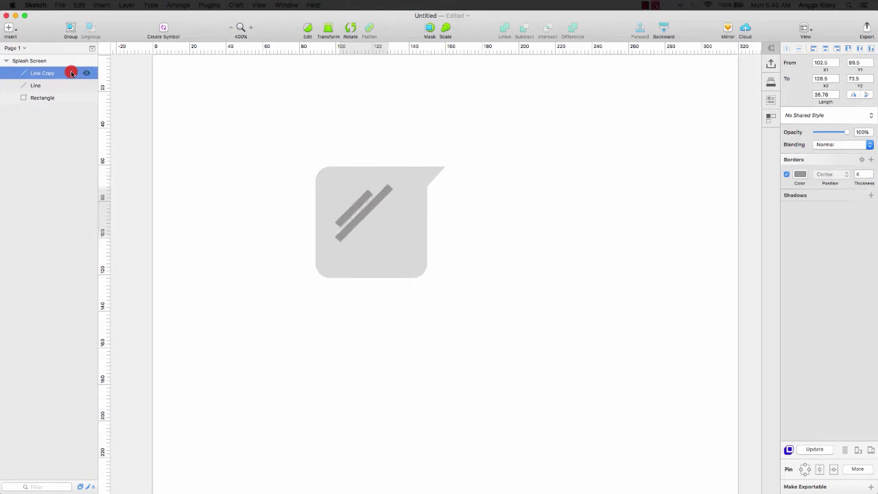
key("Right")
key("Right")
key("Right")
key("Down")
key("Left")
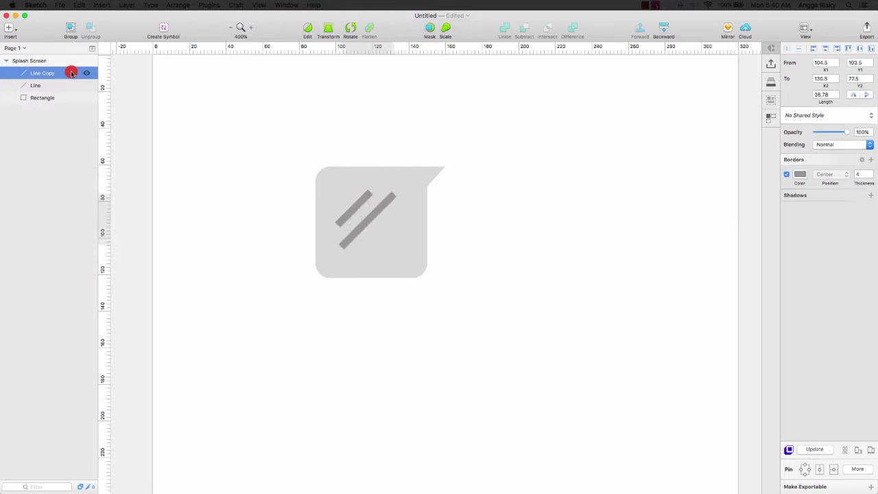
key("Right")
key("Down")
key("Right")
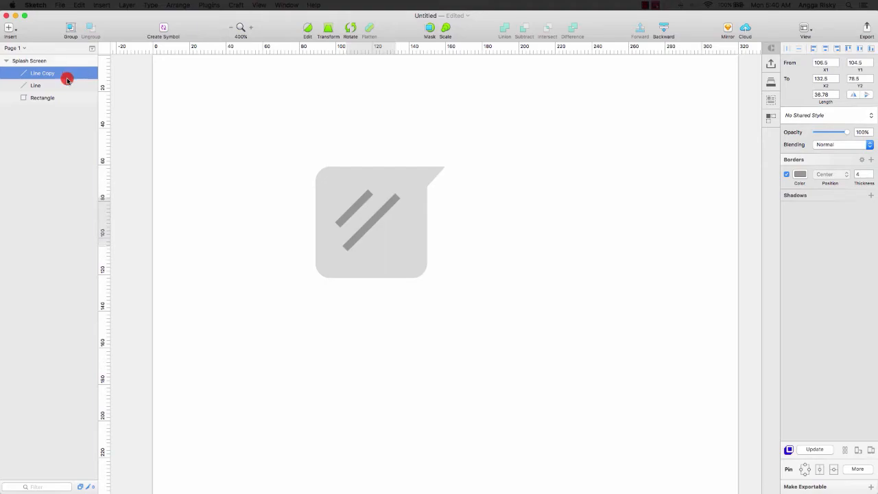
Step: Duplicate the short diagonal line and place the copy below the long one, starting at X 120.5, Y 107.5
left_click(65, 85)
right_click(66, 86)
mouse_move(75, 90)
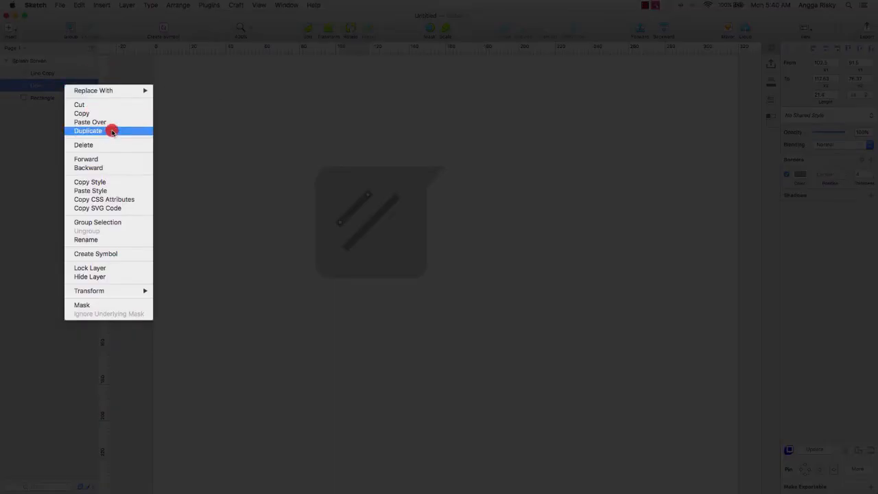
left_click(112, 129)
key("shift+Down")
key("shift+Right")
key("shift+Right")
key("Down")
key("Down")
key("Down")
key("Down")
key("Down")
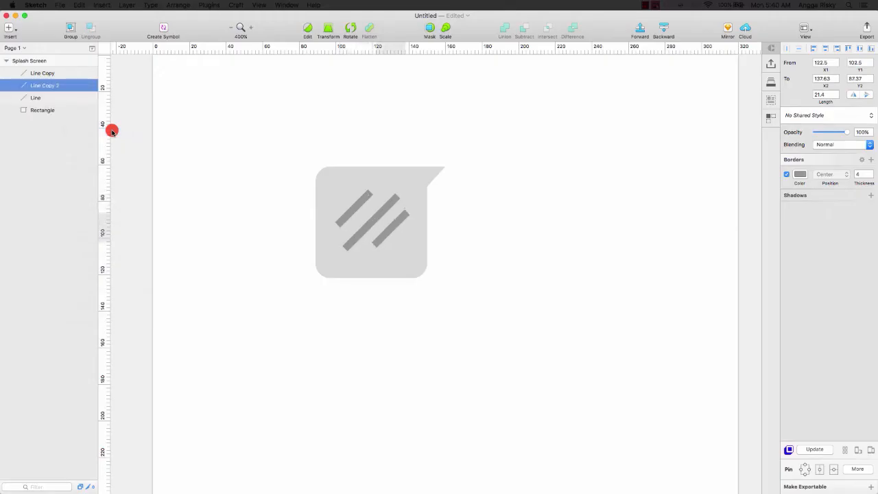
key("Left")
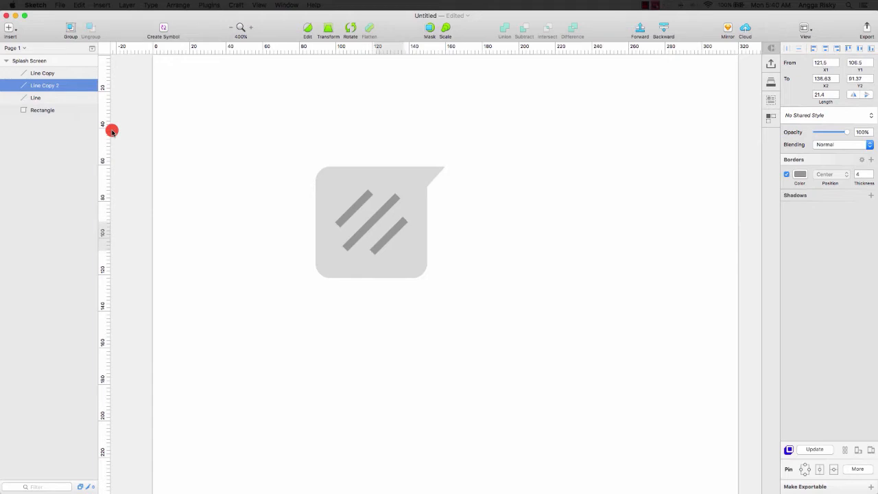
key("Right")
key("Down")
key("Left")
key("Up")
key("Right")
key("Down")
key("Down")
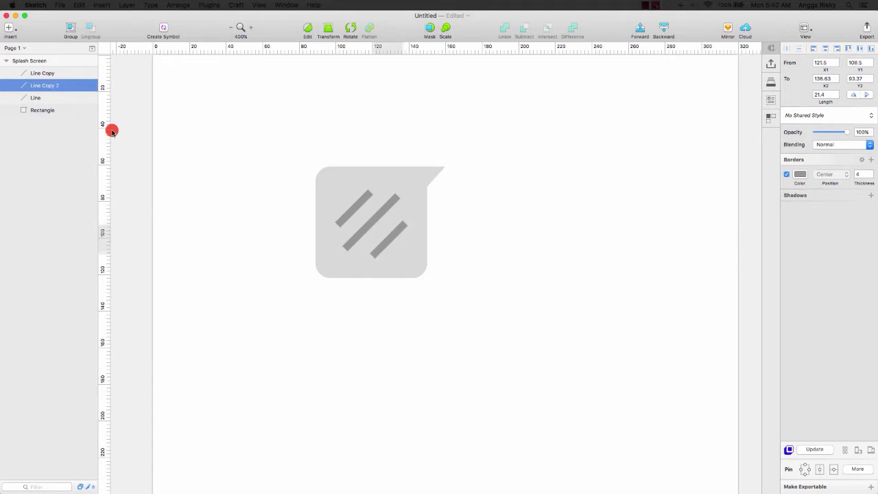
key("Left")
key("Up")
Step: Group the three diagonal lines
left_click(44, 74)
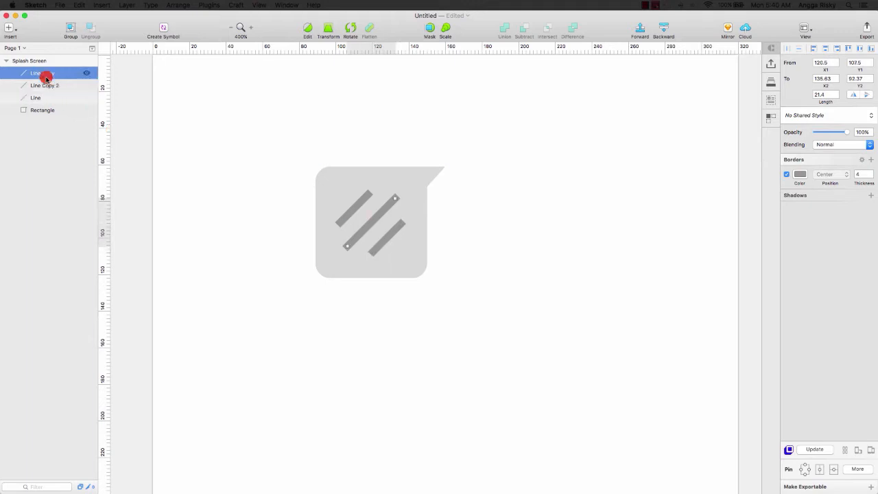
left_click(61, 98, "shift")
right_click(67, 87)
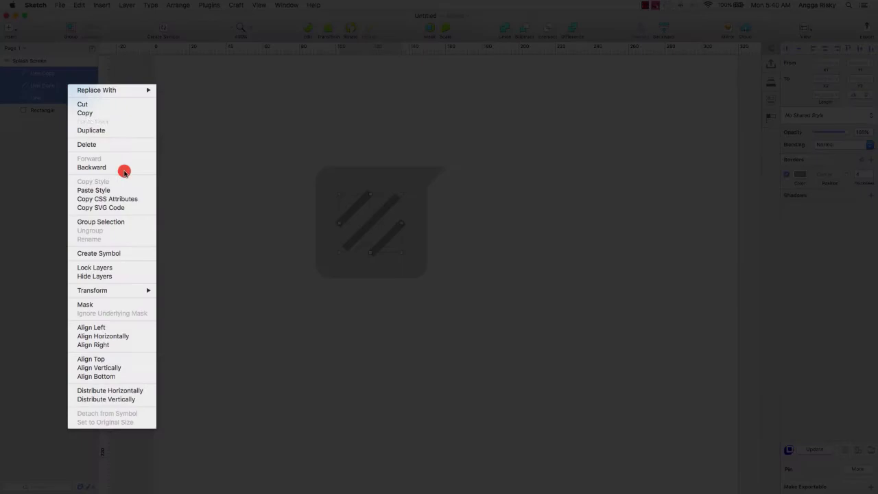
left_click(110, 225)
Step: Centre the line group and the speech bubble on each other horizontally and vertically
left_click(53, 86, "shift")
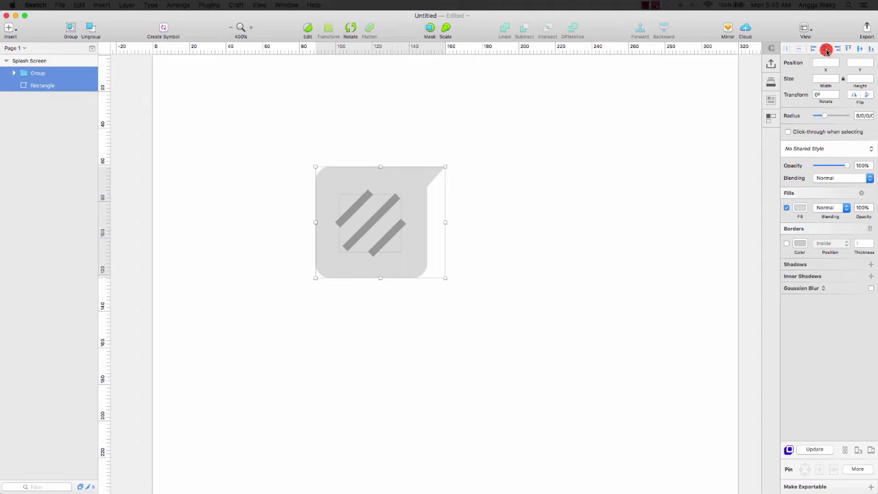
left_click(826, 51)
left_click(858, 49)
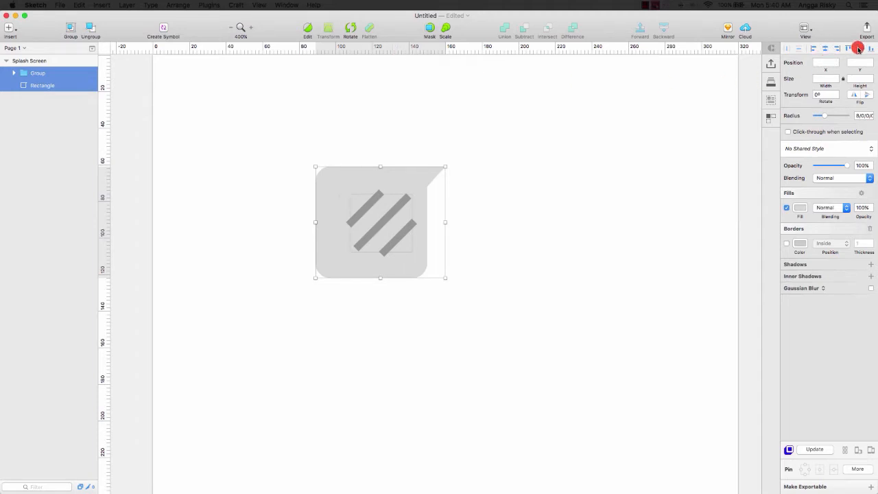
Step: Nudge the line group left to X 102 so it sits centred in the bubble's body without the tail
left_click(31, 75)
key("Left")
key("Left")
key("Left")
key("Left")
key("Left")
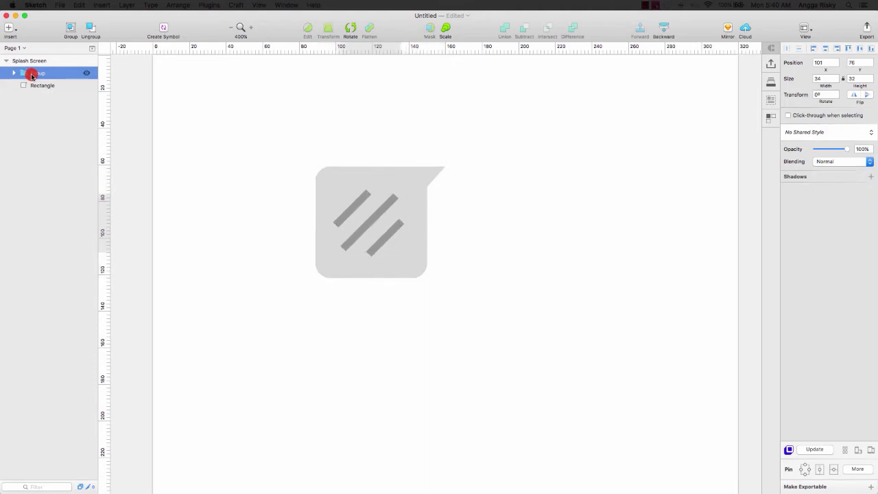
key("Right")
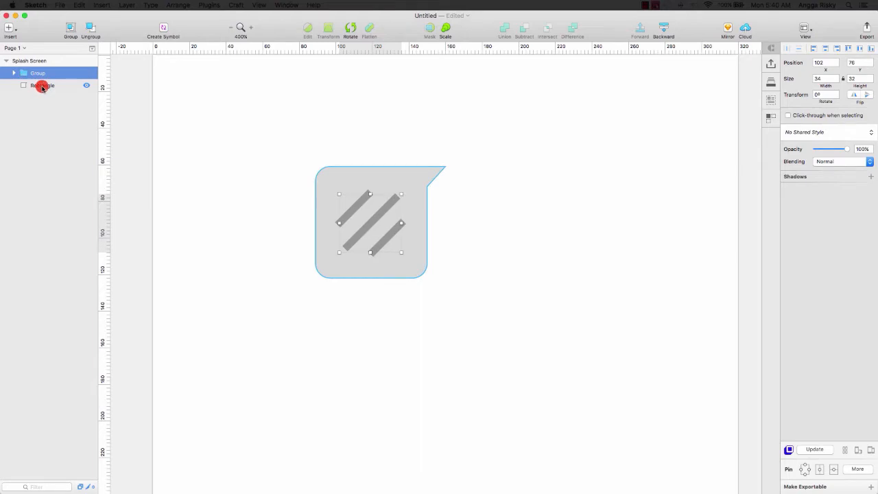
Step: Set the speech bubble's fill colour to e74c3c
left_click(42, 86)
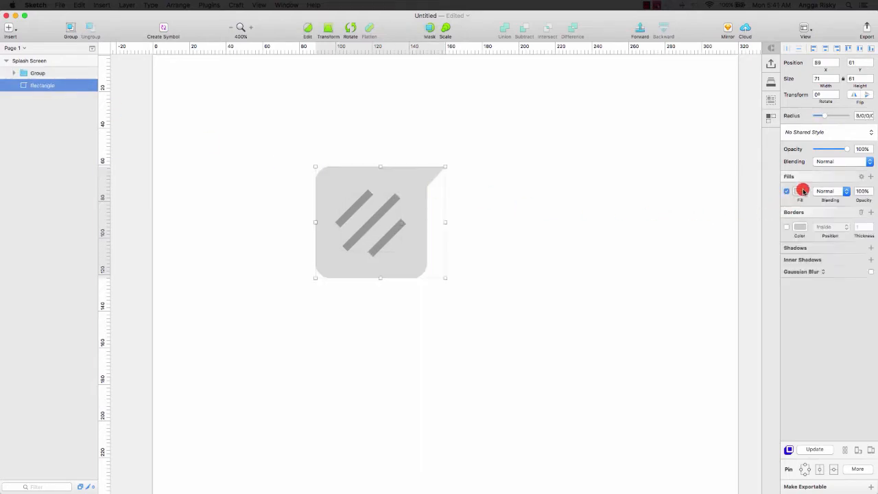
left_click(803, 192)
left_click(799, 309)
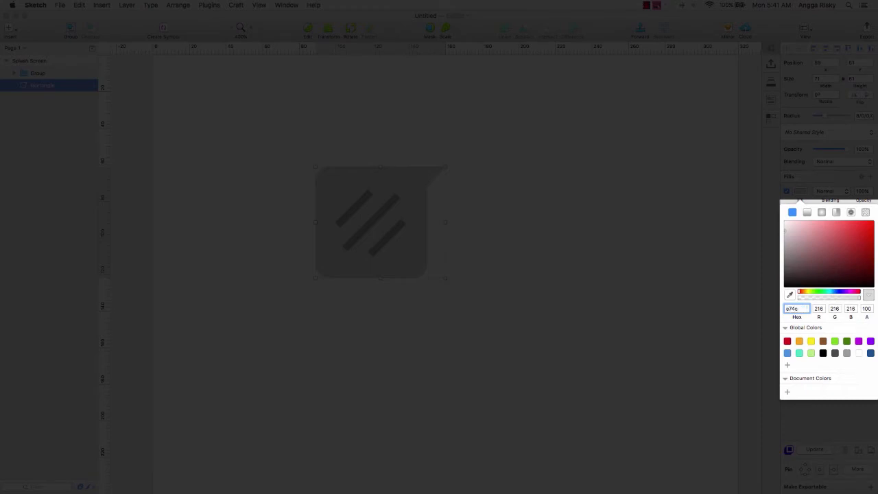
key("Return")
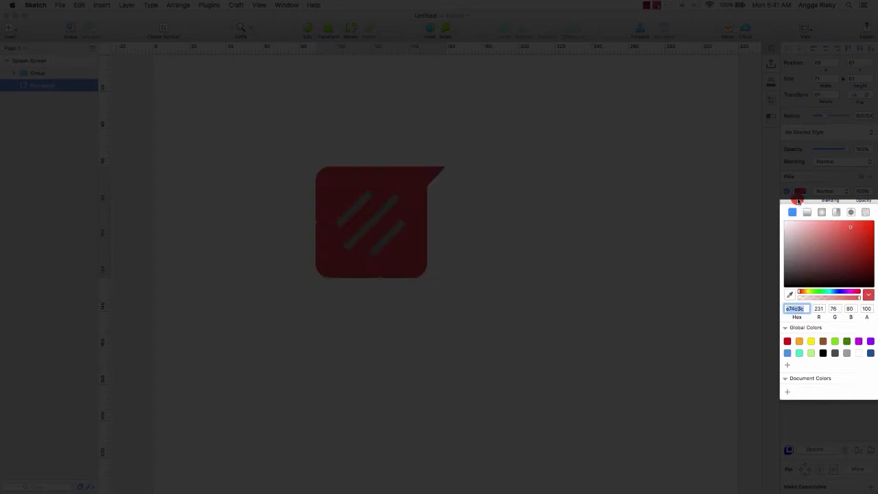
left_click(799, 189)
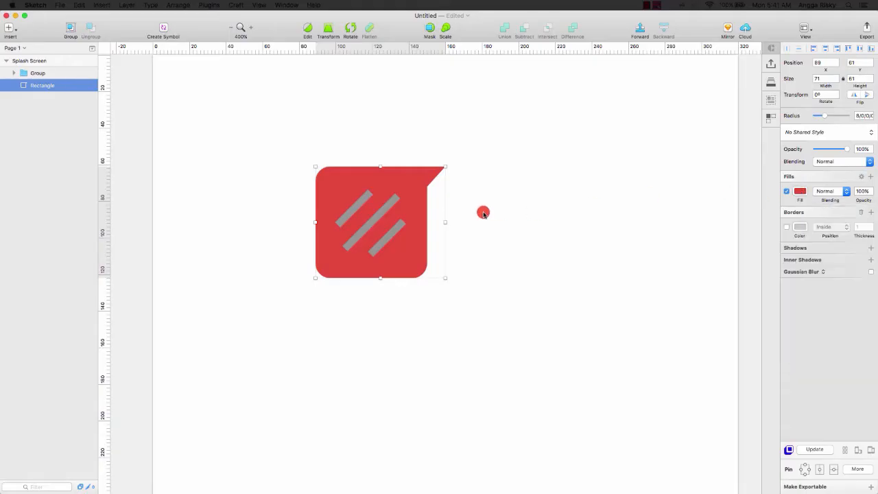
Step: Set the border colour of all three grouped diagonal lines to white
double_click(361, 206)
left_click(49, 86, "shift")
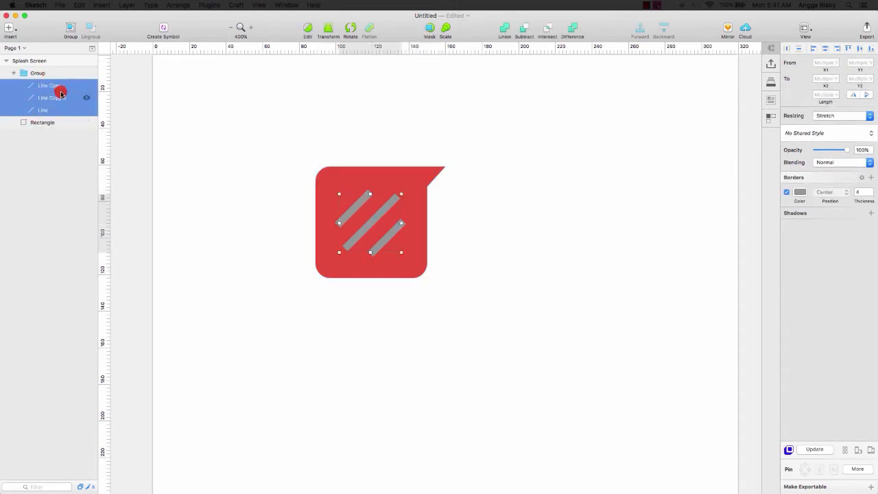
left_click(800, 192)
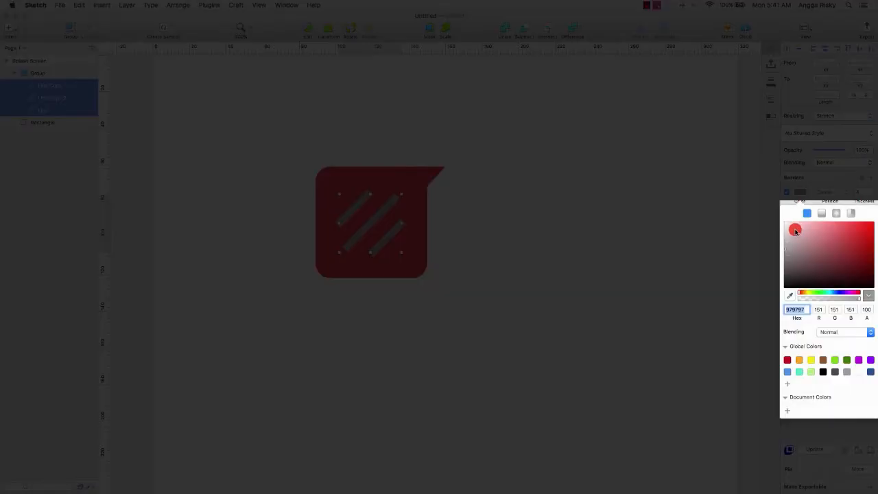
left_click_drag(795, 231, 761, 210)
left_click(647, 203)
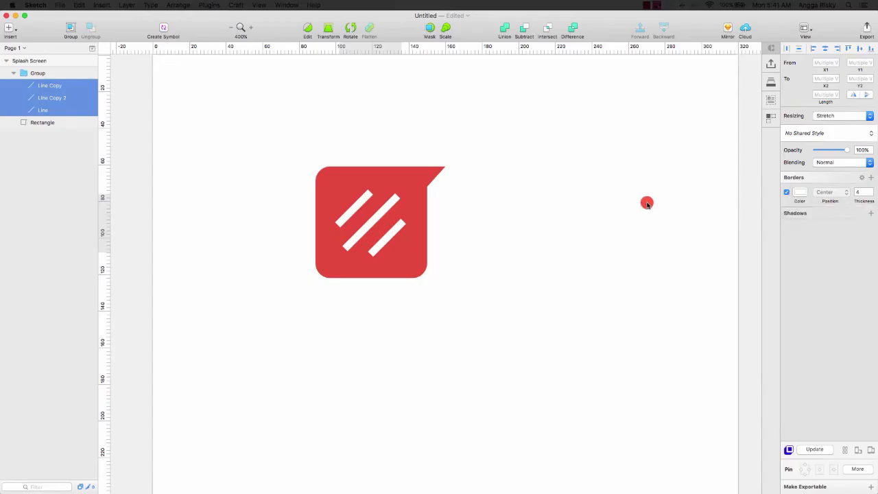
left_click(647, 204)
Step: Examine the finished icon on the whole artboard at 100% and again close up at 400%
scroll(647, 203, "right", 2)
scroll(647, 203, "right", 1)
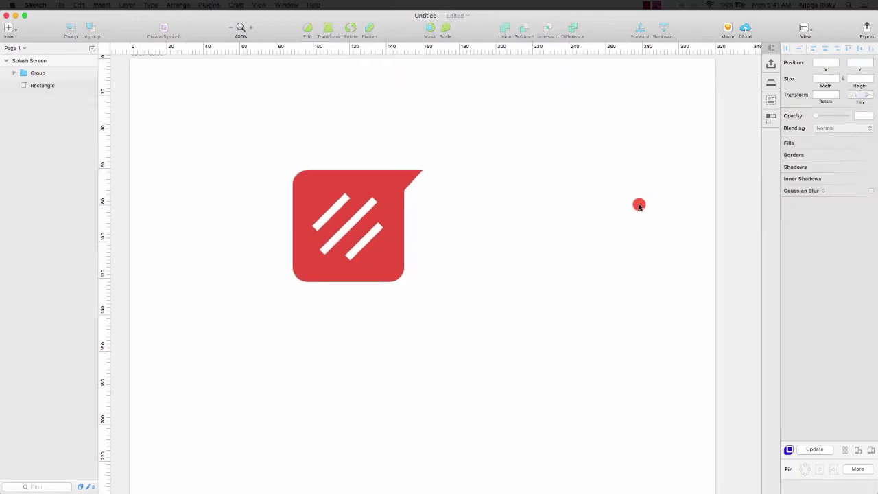
scroll(641, 205, "right", 4)
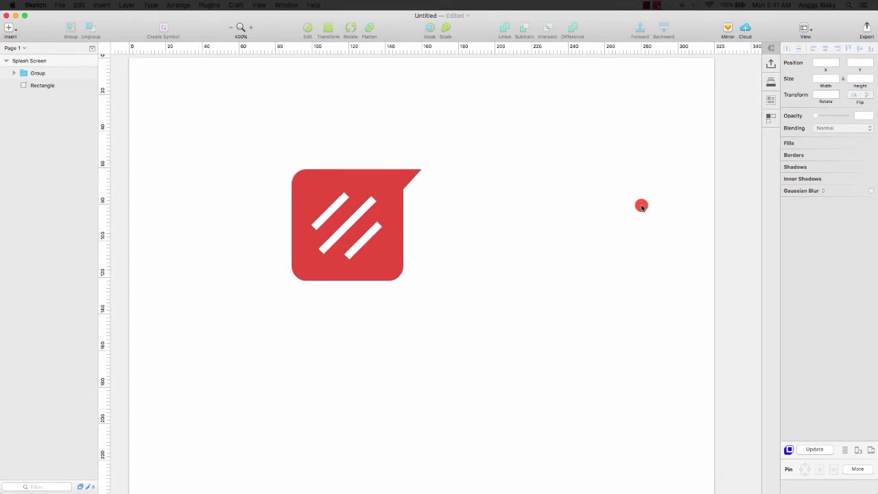
left_click(231, 28)
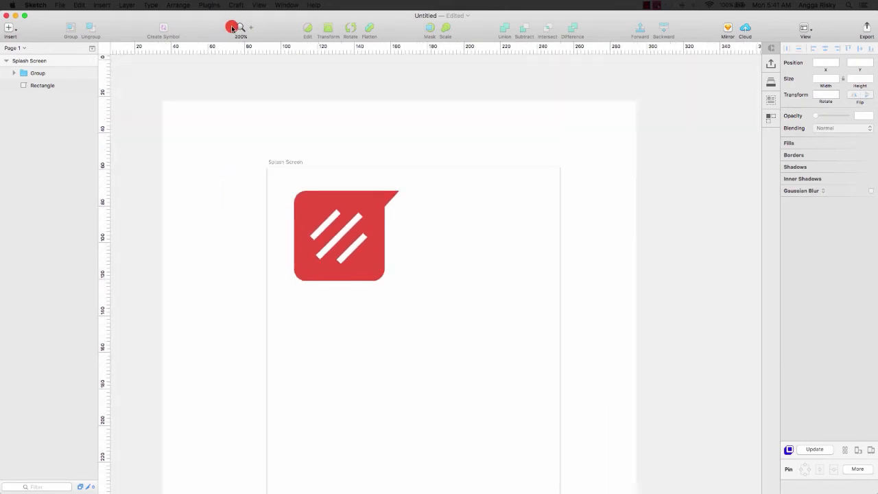
left_click(231, 28)
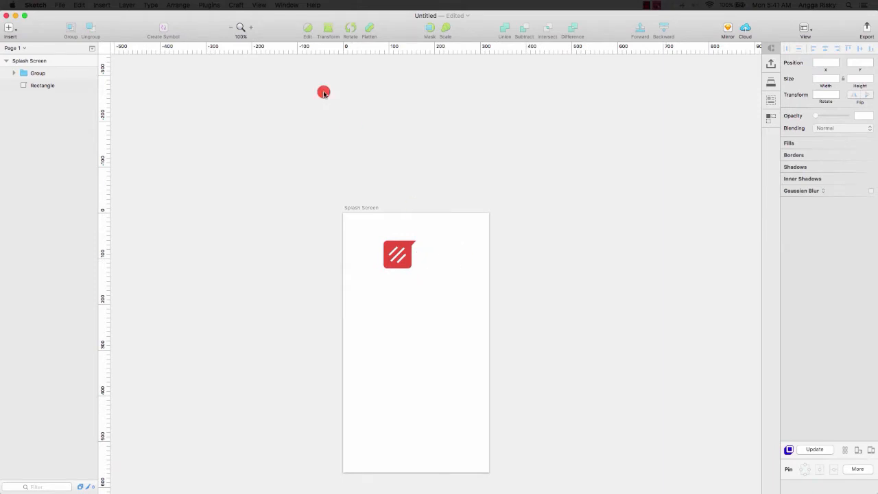
left_click(251, 28)
left_click(251, 27)
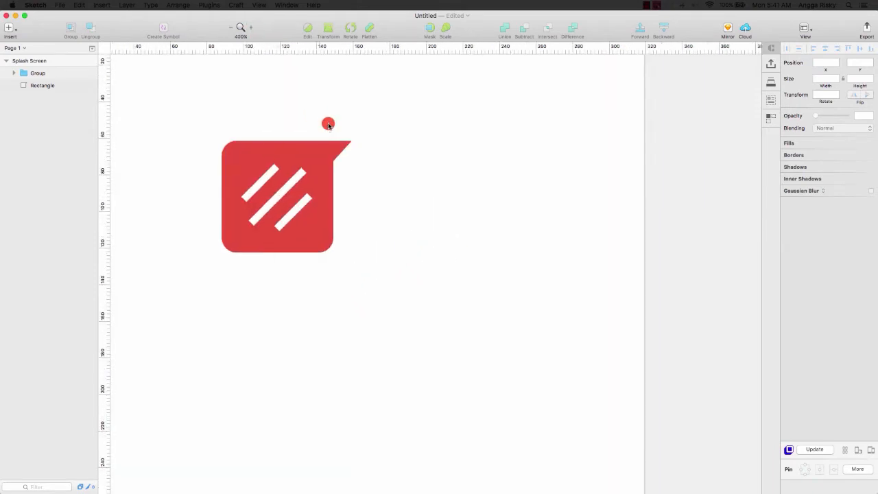
Step: Add a text layer reading "Read" beside the speech-bubble icon
left_click(10, 29)
left_click(47, 85)
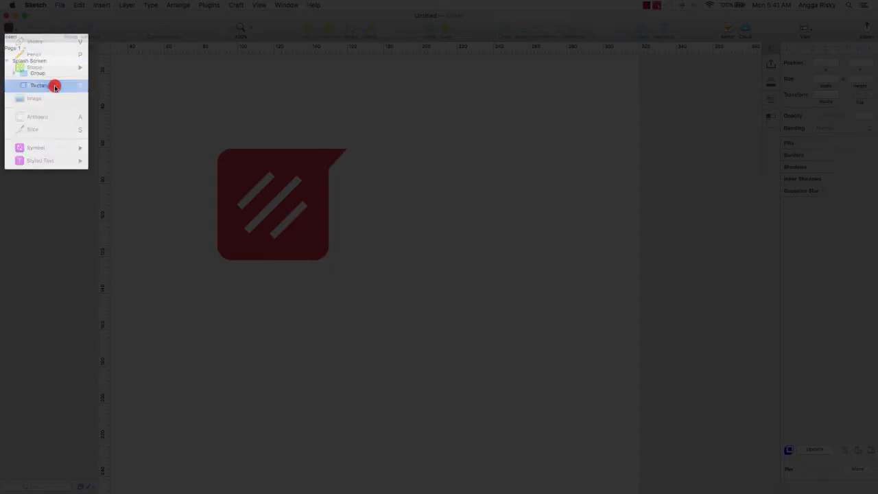
left_click(380, 206)
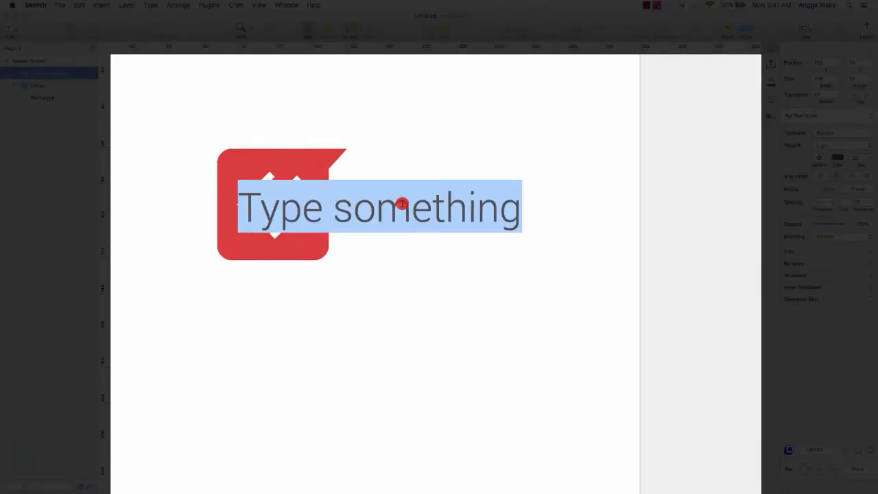
type("ReaD")
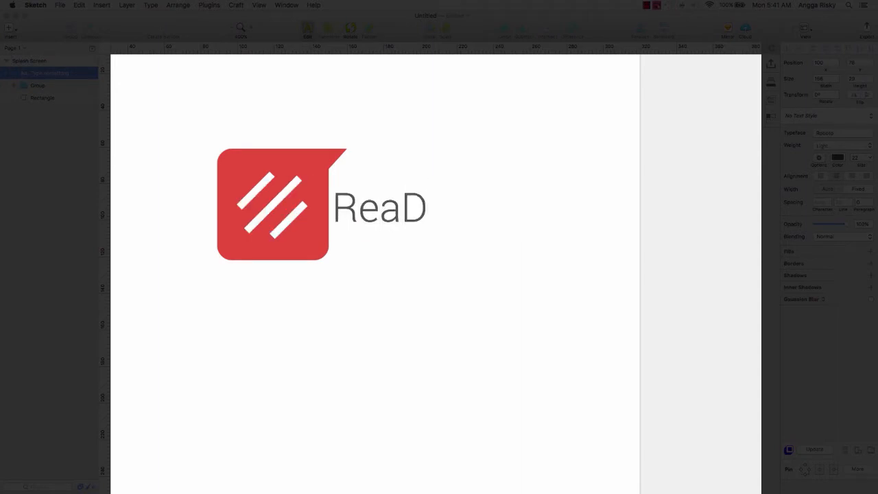
key("BackSpace")
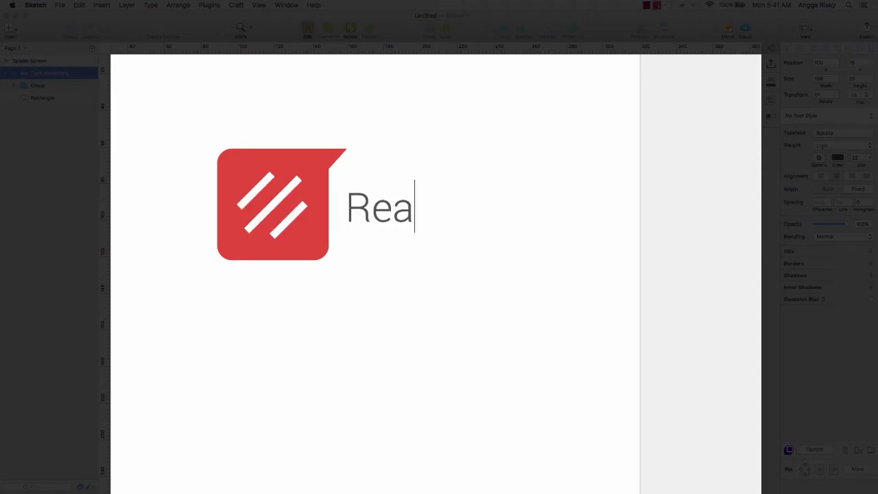
type("d")
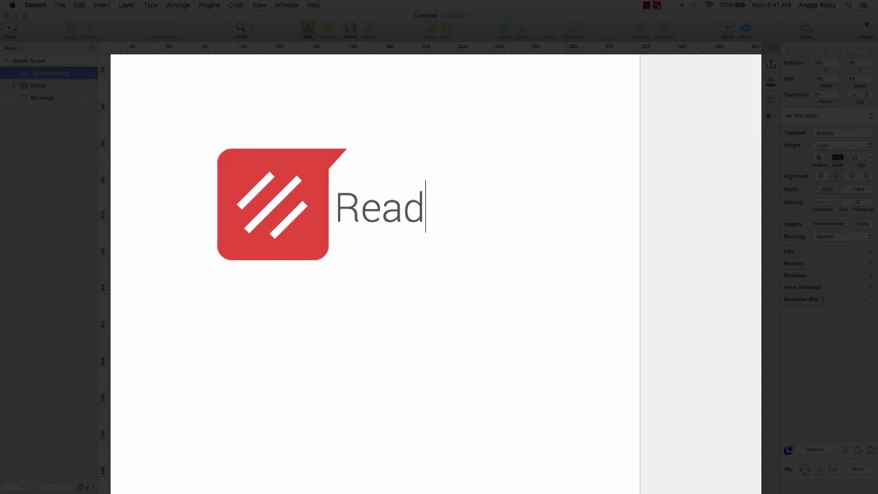
key("Escape")
Step: Set the "Read" text to Regular weight and font size 36
left_click(271, 29)
left_click(233, 30)
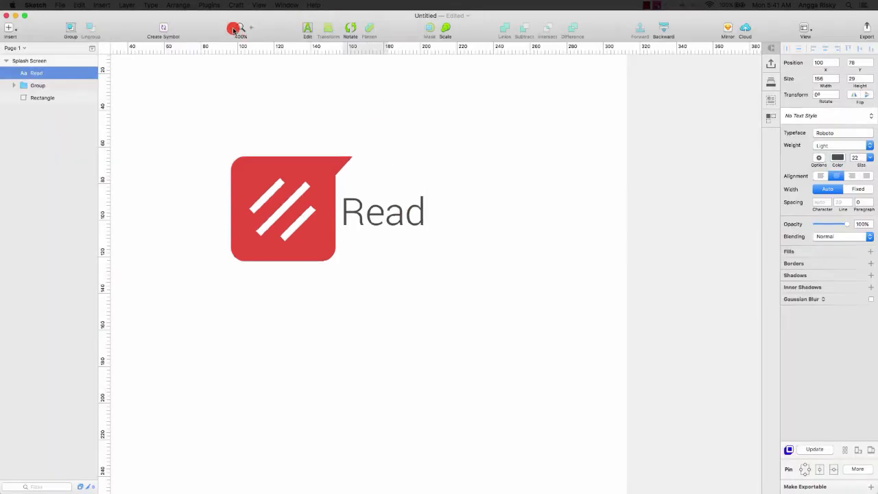
left_click(832, 150)
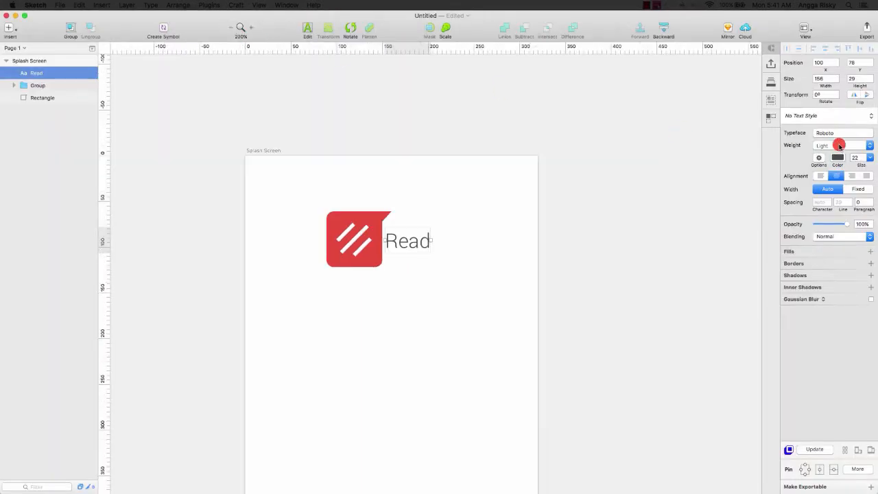
left_click(840, 148)
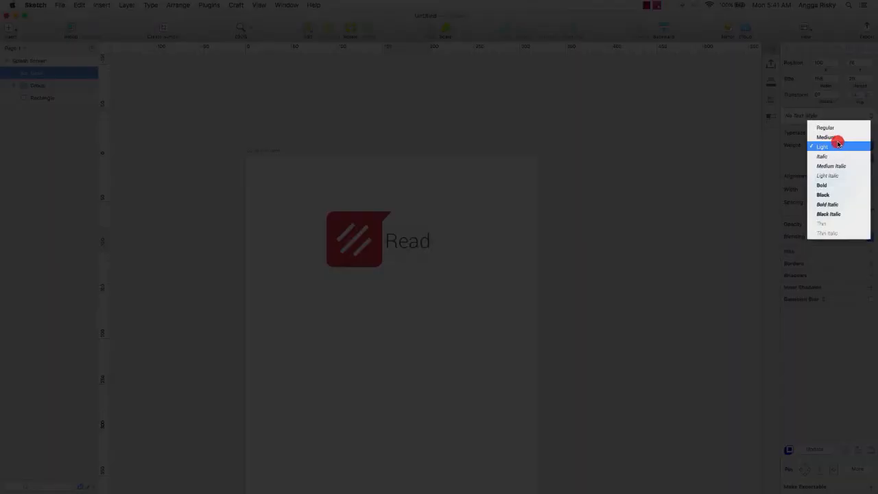
left_click(837, 129)
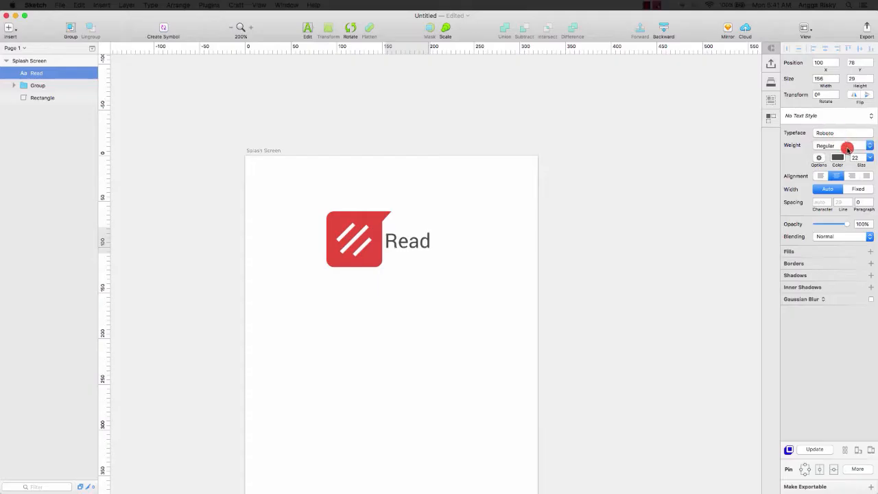
left_click(875, 158)
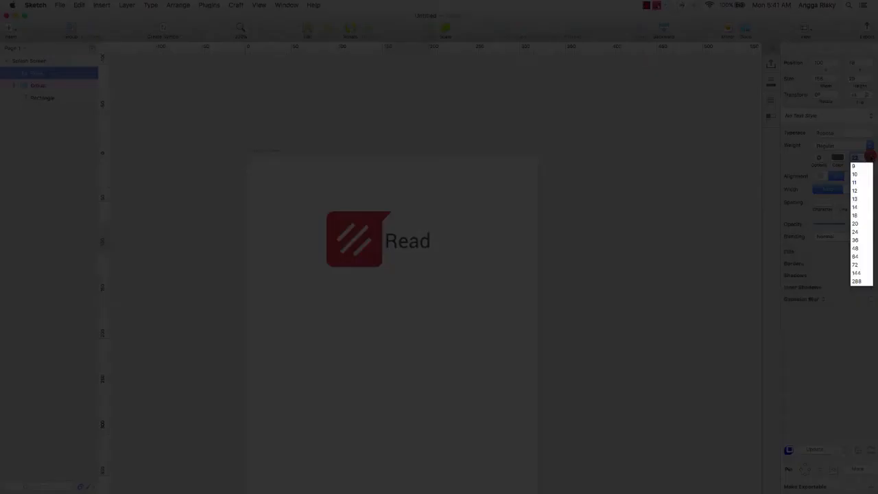
left_click(858, 241)
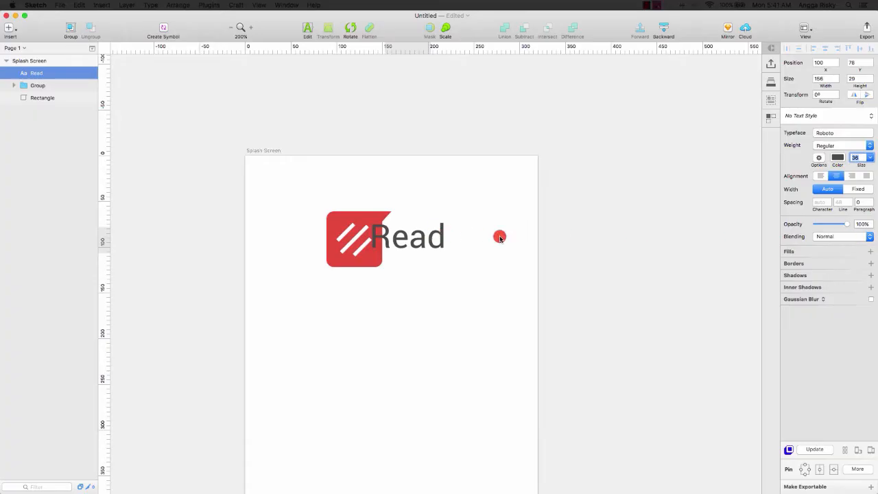
Step: Move the "Read" text clear of the speech bubble's tail, to about X 166, Y 64
left_click(499, 237)
left_click_drag(383, 234, 412, 238)
left_click(531, 199)
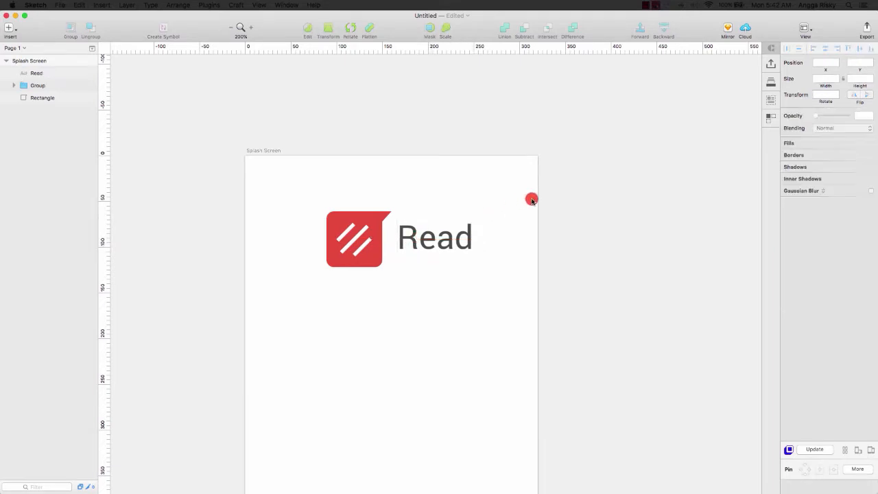
Step: Change the weight of the "Read" text to Light
left_click(440, 233)
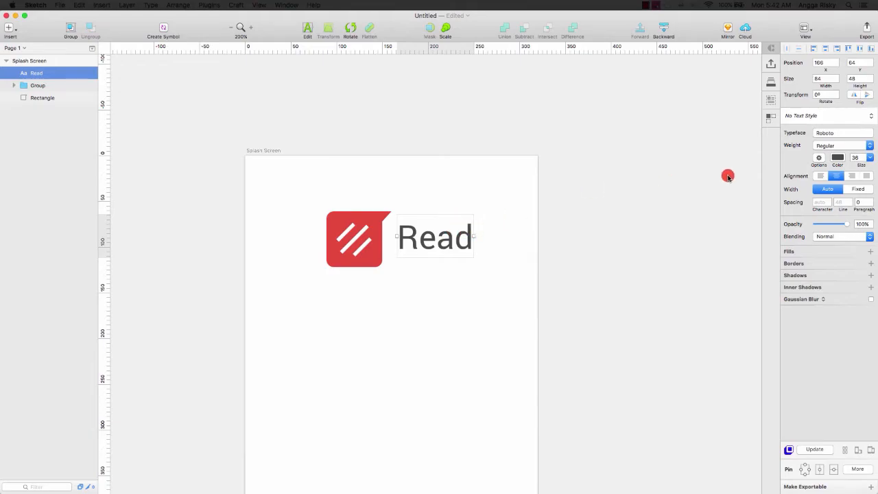
left_click(838, 144)
left_click(837, 166)
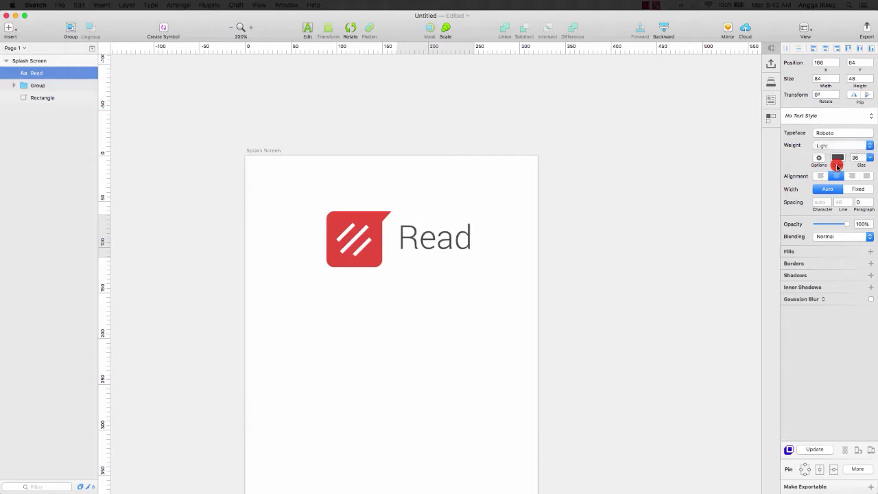
Step: Reposition the "Read" text to X 158, Y 70 so it sits close beside the icon
left_click_drag(430, 237, 426, 245)
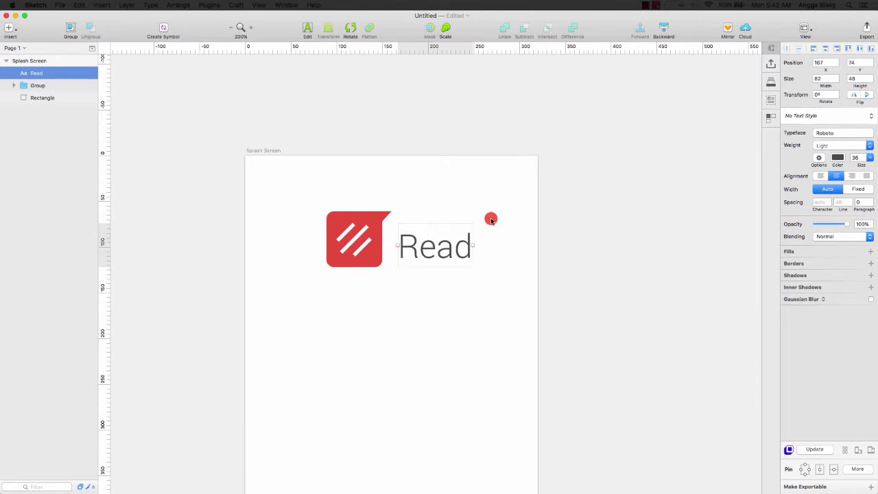
key("Up")
key("Up")
key("Up")
key("Up")
key("Left")
key("Left")
key("Left")
key("Left")
key("Left")
key("Left")
key("Left")
key("Left")
key("Left")
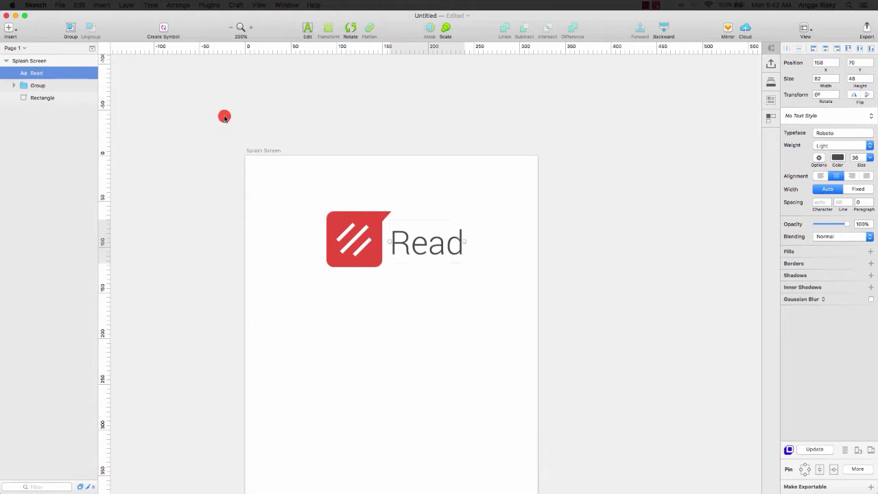
Step: Group the text, the line group and the bubble rectangle, and rename the new group Logo
left_click(56, 96, "shift")
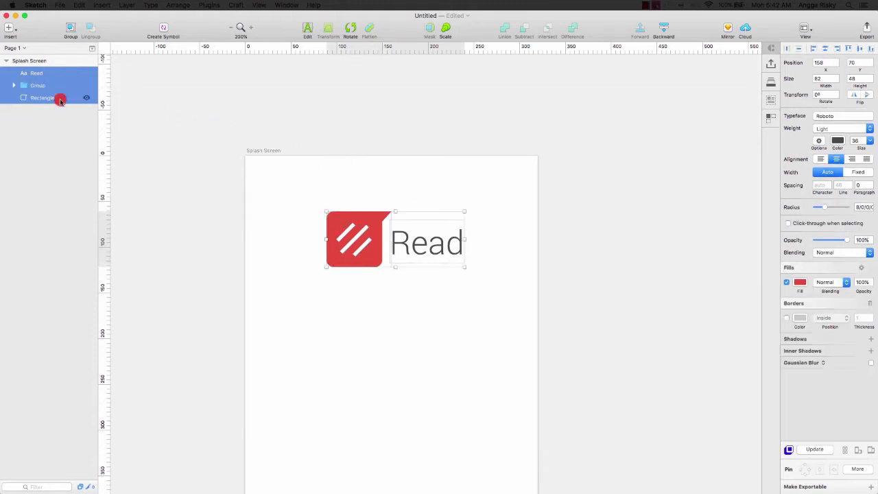
right_click(59, 89)
left_click(96, 225)
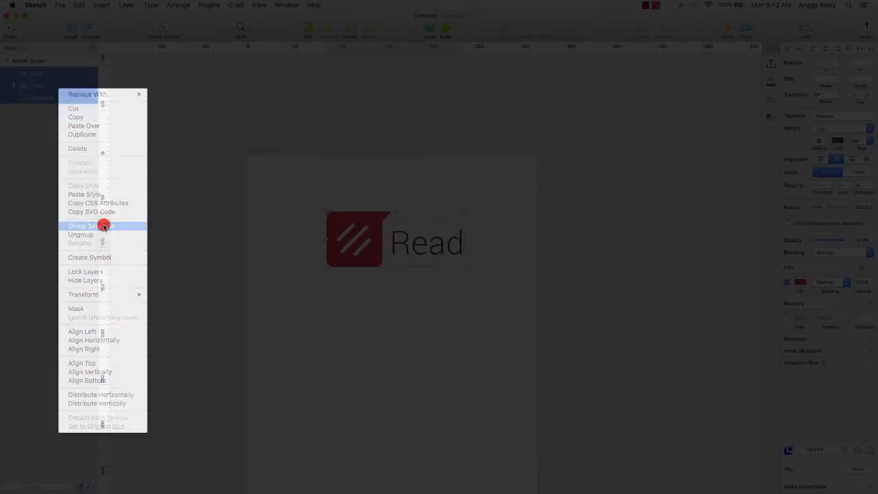
double_click(37, 73)
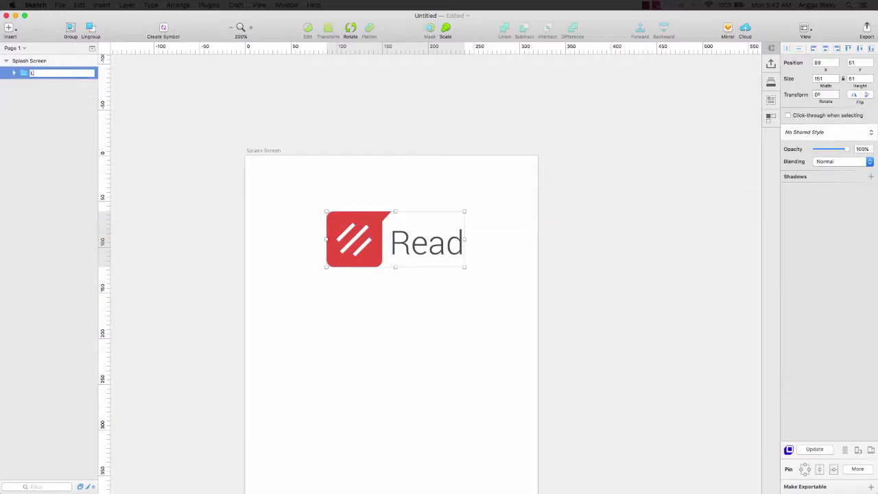
key("Return")
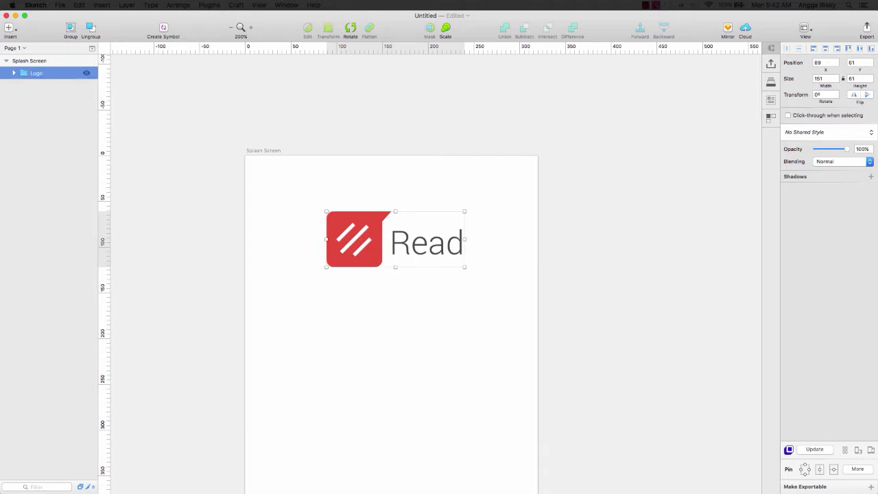
Step: Centre the Logo group horizontally and vertically on the Splash Screen artboard
left_click(828, 49)
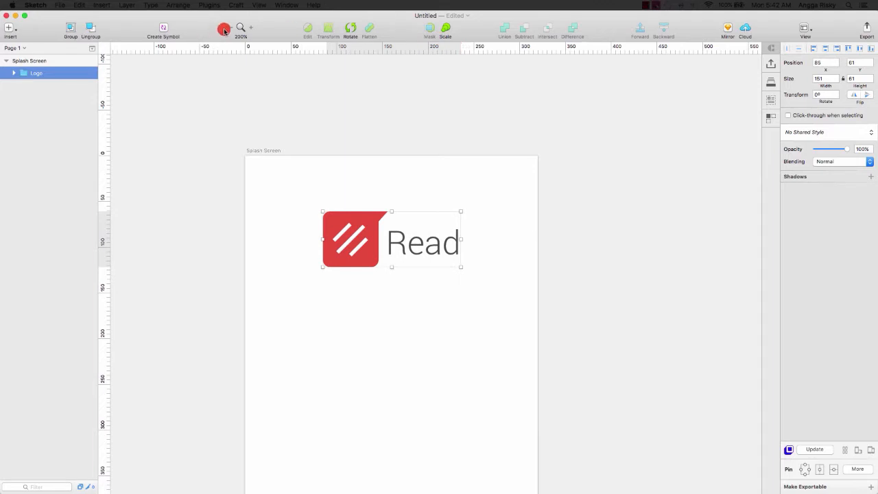
left_click(224, 31)
scroll(410, 88, "down", 2)
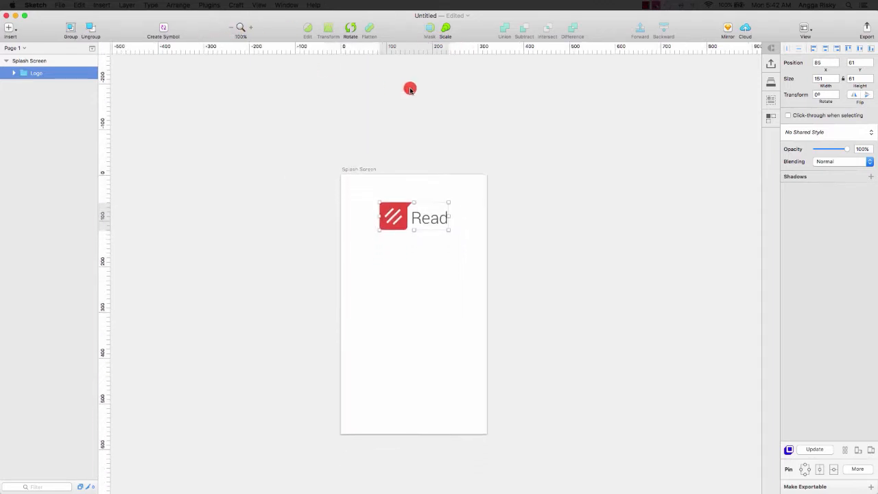
scroll(410, 90, "down", 1)
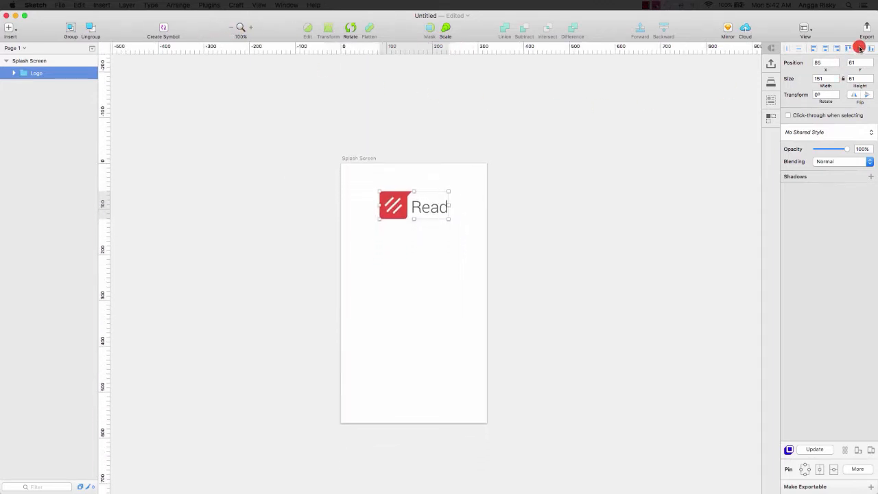
left_click(859, 48)
scroll(516, 161, "down", 1)
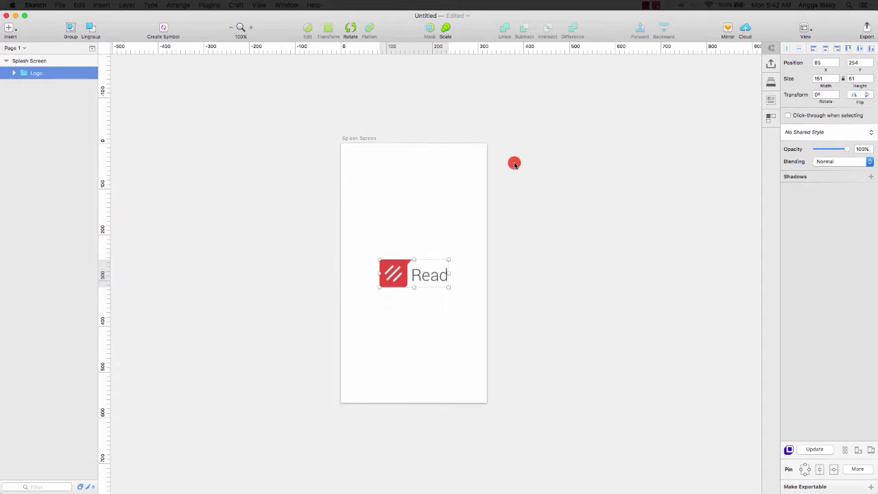
Step: Nudge the Logo group up to Y 134 in the upper part of the artboard
key("shift+Up")
key("shift+Up")
key("shift+Up")
key("shift+Up")
key("shift+Up")
key("shift+Up")
key("shift+Up")
key("shift+Up")
key("shift+Up")
key("shift+Up")
key("shift+Up")
key("shift+Up")
key("shift+Up")
key("shift+Up")
key("shift+Up")
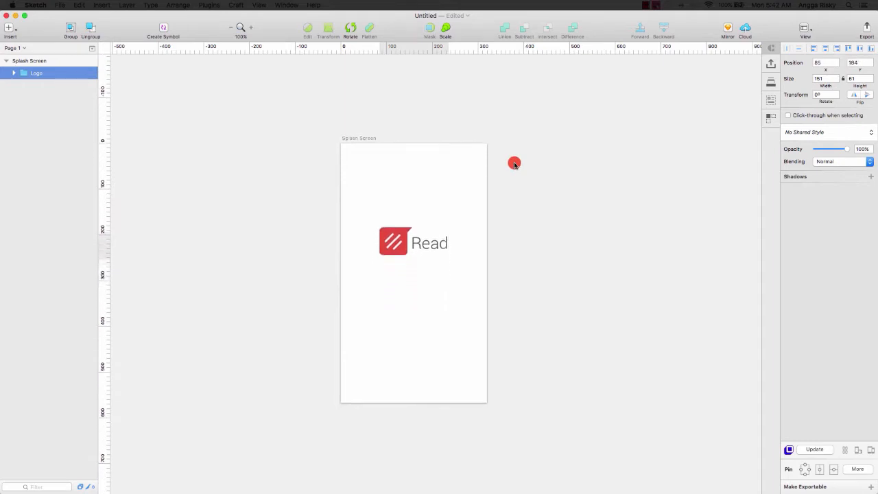
key("shift+Up")
key("shift+Up")
key("shift+Up")
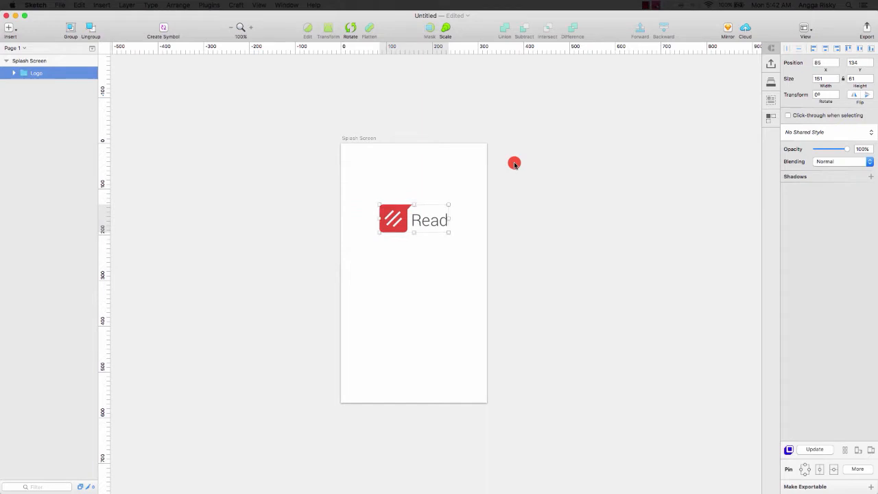
Step: Draw a rounded rectangle about 275 by 44 across the artboard and align it to the artboard's bottom edge
scroll(514, 165, "right", 1)
scroll(514, 165, "down", 2)
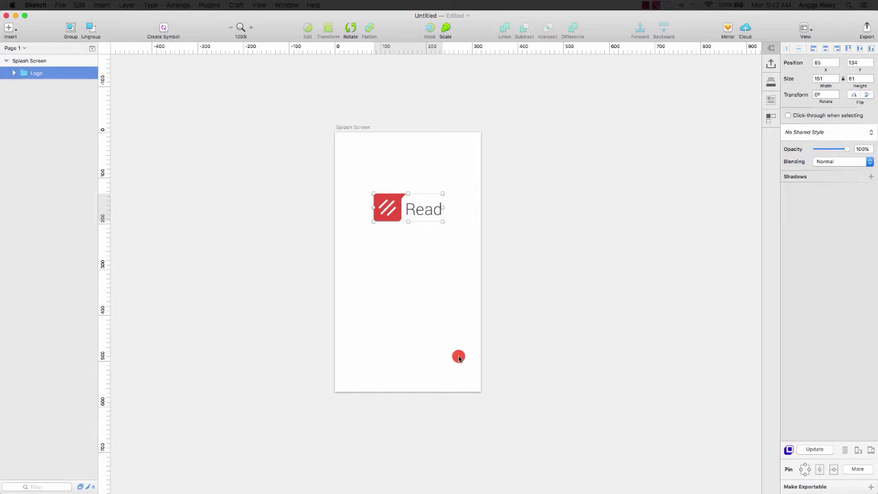
scroll(454, 355, "down", 1)
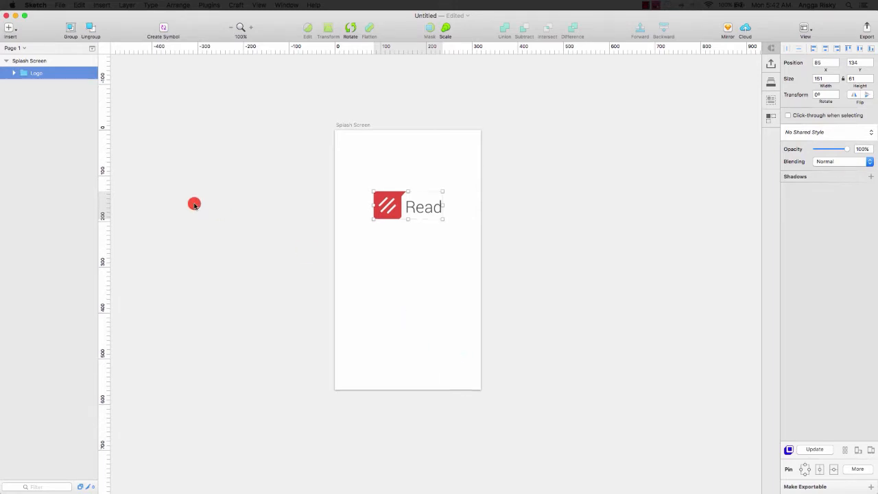
left_click(14, 39)
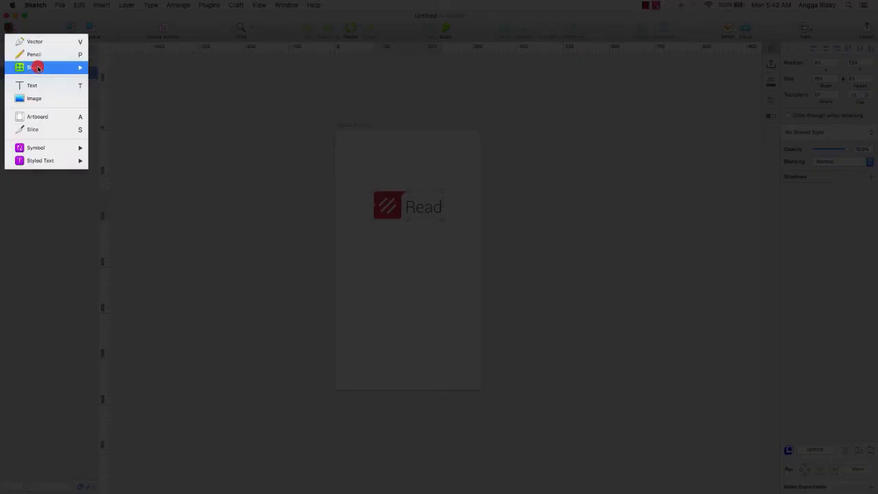
mouse_move(42, 66)
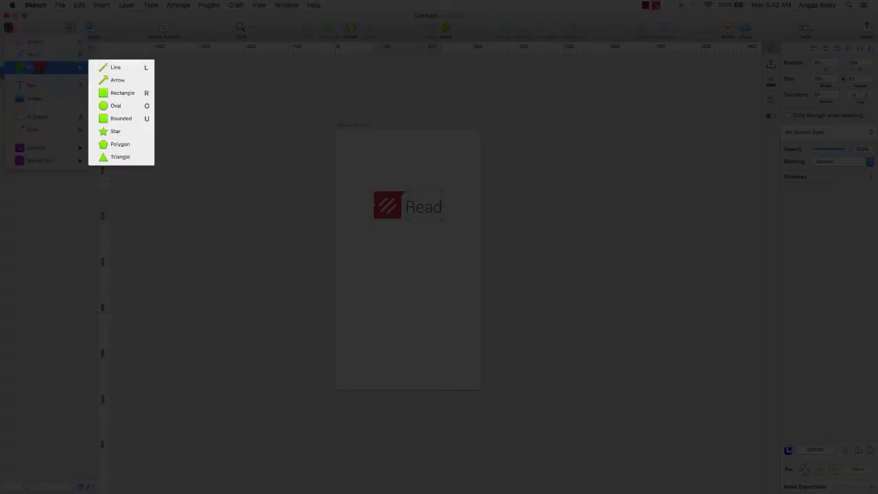
left_click(136, 120)
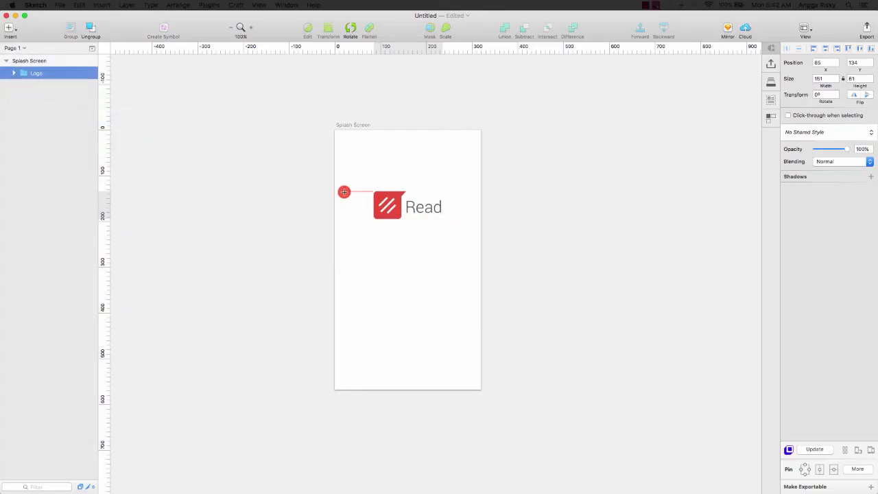
left_click_drag(344, 192, 469, 210)
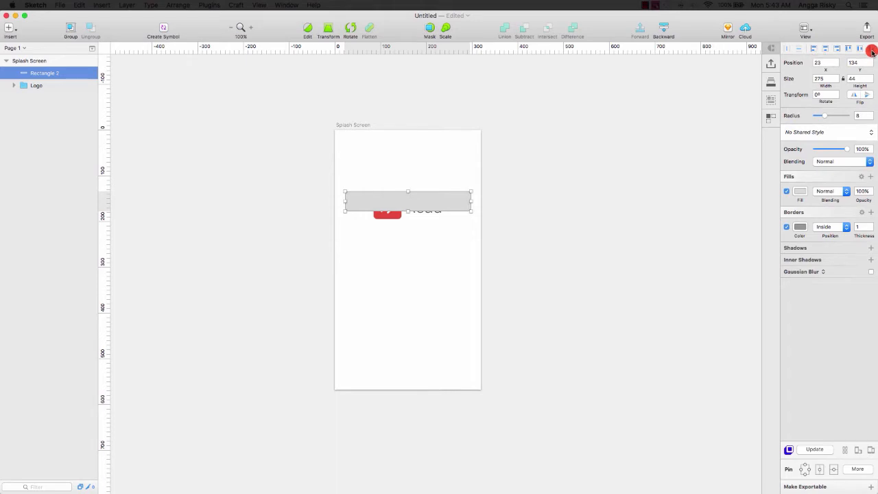
left_click(872, 52)
scroll(587, 274, "down", 5)
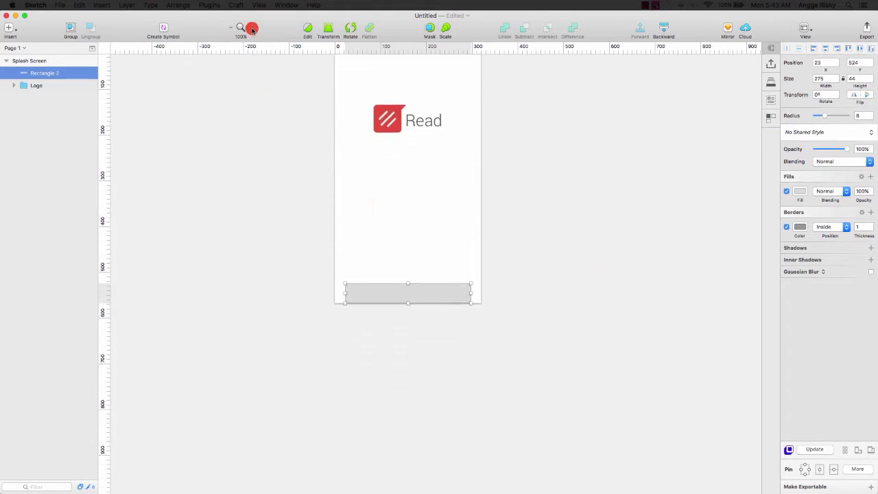
Step: Set the rounded rectangle's corner radius to 5 and turn off its border
left_click(252, 28)
left_click(875, 115)
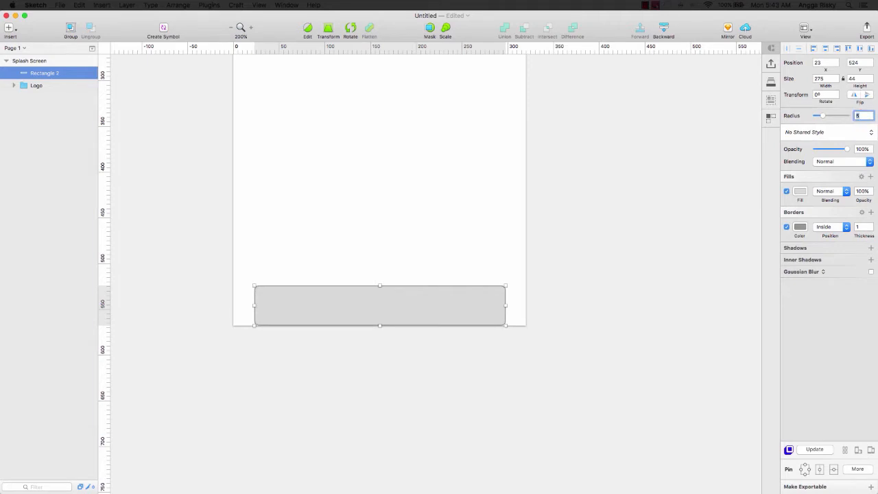
left_click(785, 228)
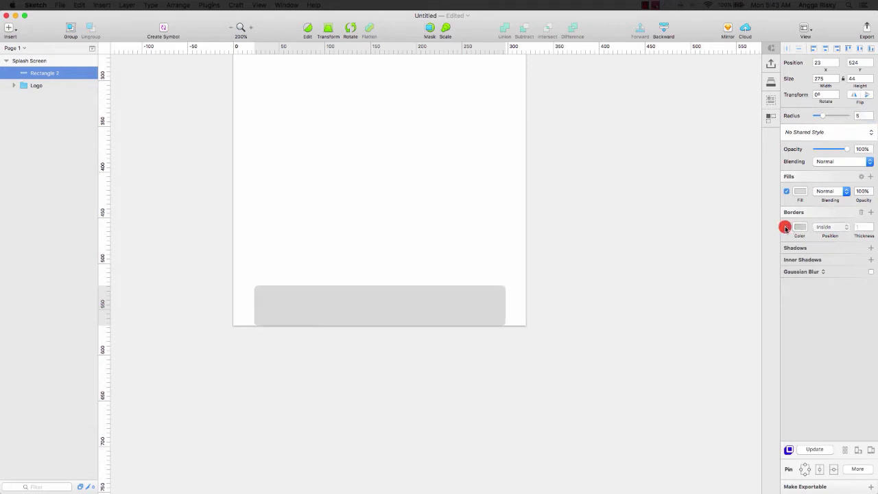
Step: Remove the disabled border from the rounded rectangle and nudge the shape up to Y 484
left_click(863, 213)
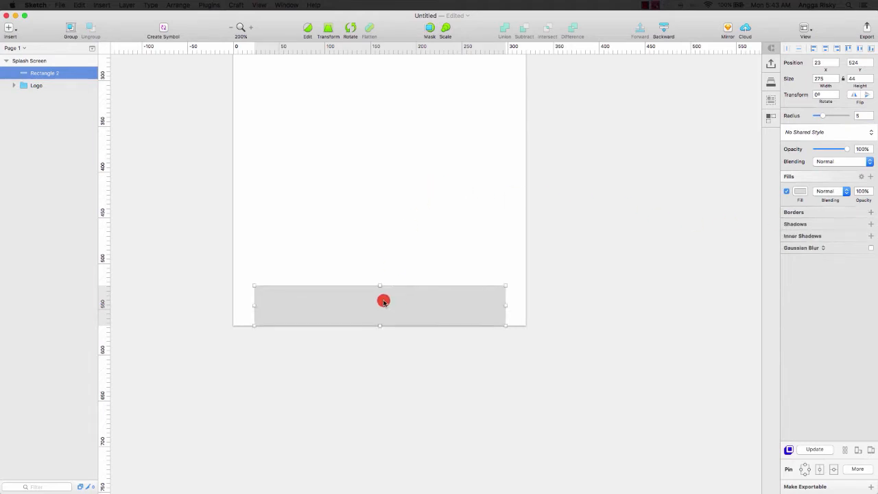
key("shift+Up")
key("shift+Up")
key("shift+Up")
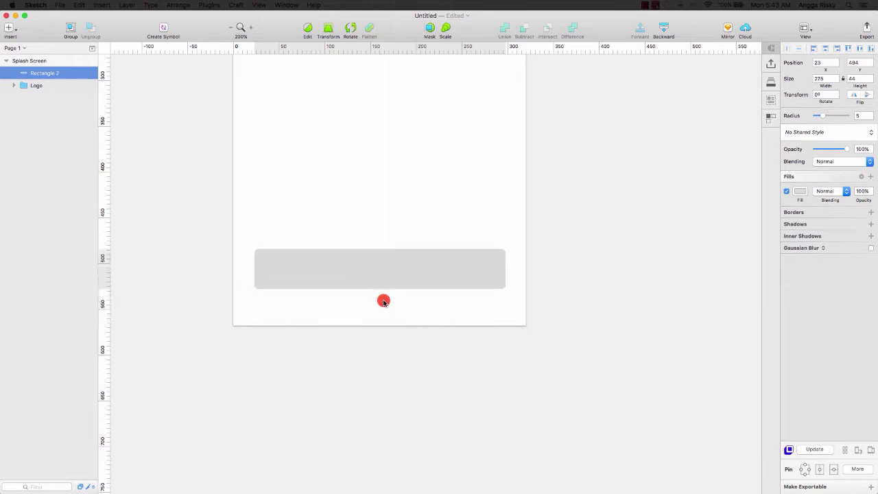
Step: Examine the rounded rectangle's placement relative to the logo and its spacing from the artboard edges
scroll(383, 301, "left", 2)
scroll(382, 301, "up", 3)
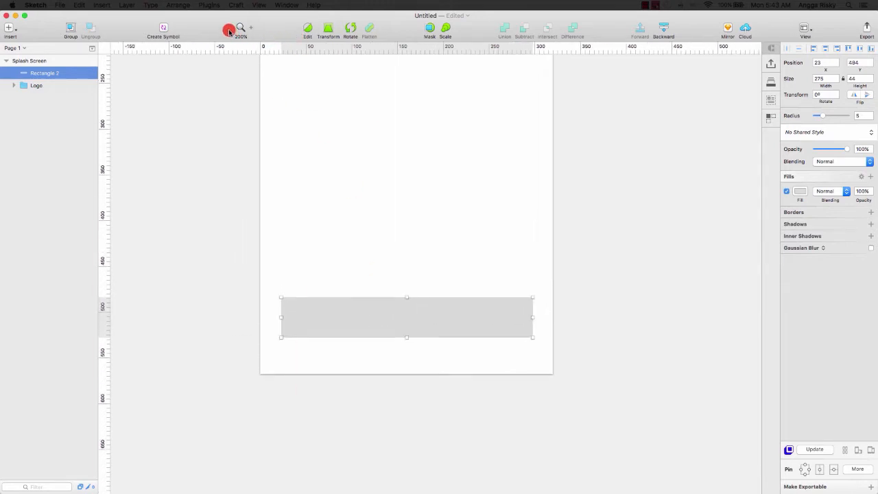
left_click(231, 27)
scroll(277, 69, "down", 2)
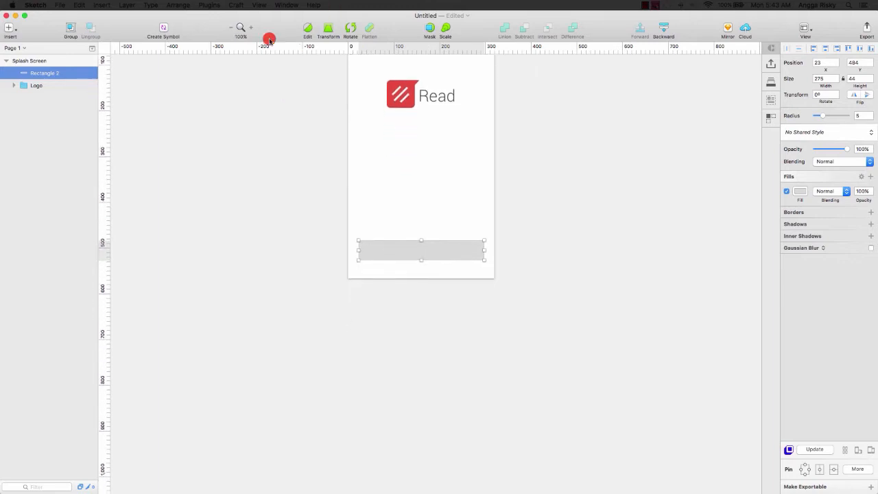
left_click(251, 28)
scroll(642, 132, "up", 2)
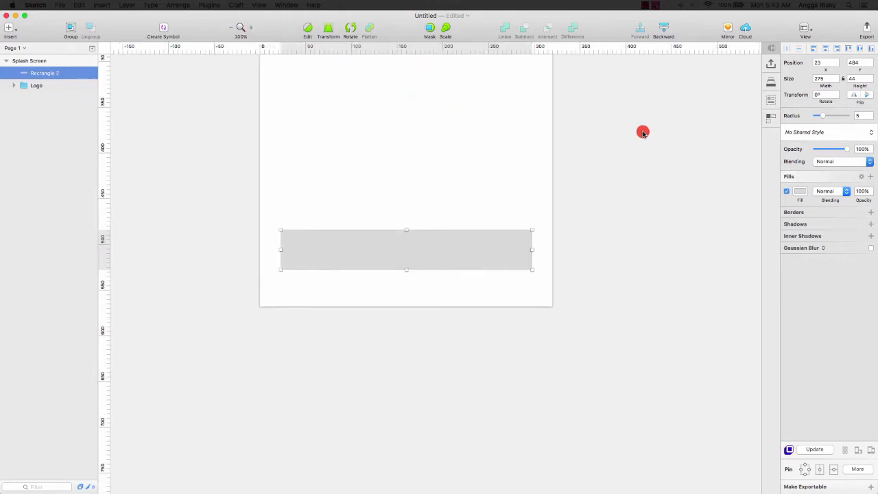
key("alt")
scroll(561, 190, "up", 2)
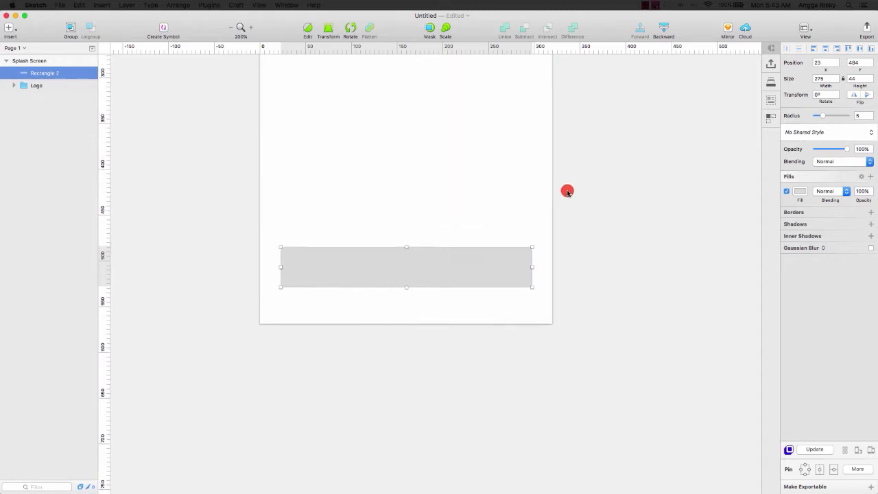
scroll(566, 191, "up", 2)
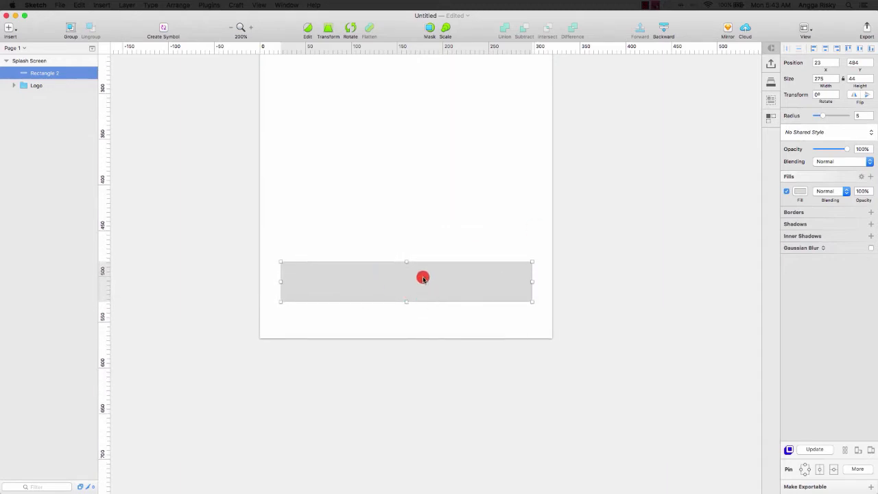
Step: Add a "Get Started" text layer over the rounded rectangle and set its font size to 20
left_click(9, 32)
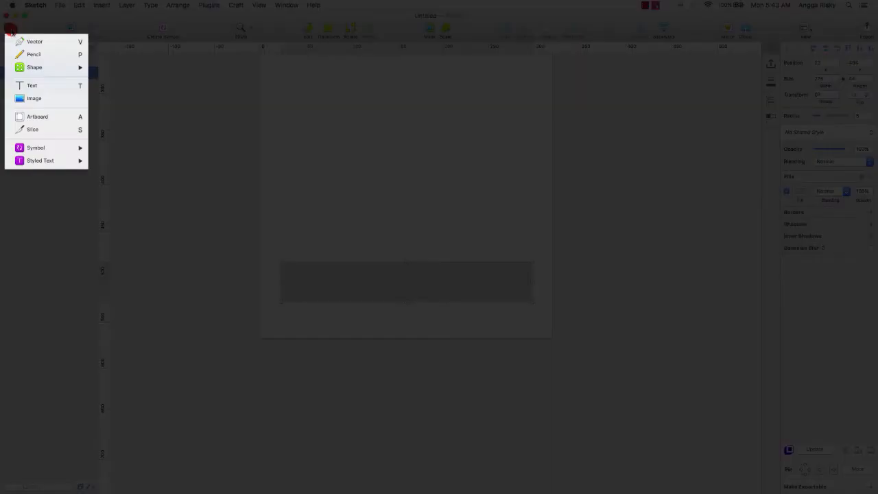
left_click(40, 85)
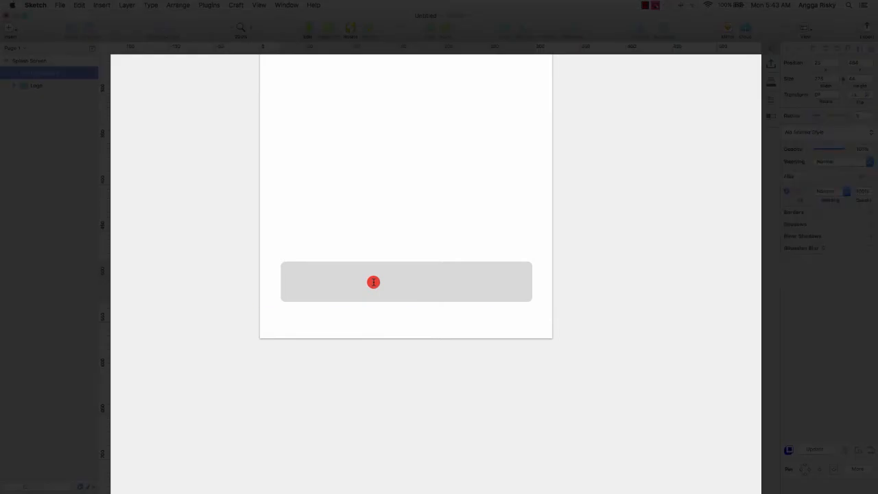
left_click(373, 282)
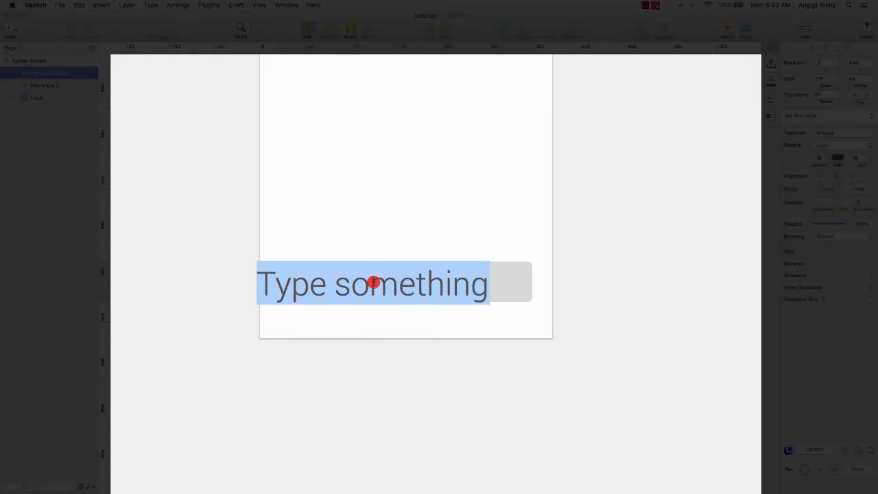
type("Get Started")
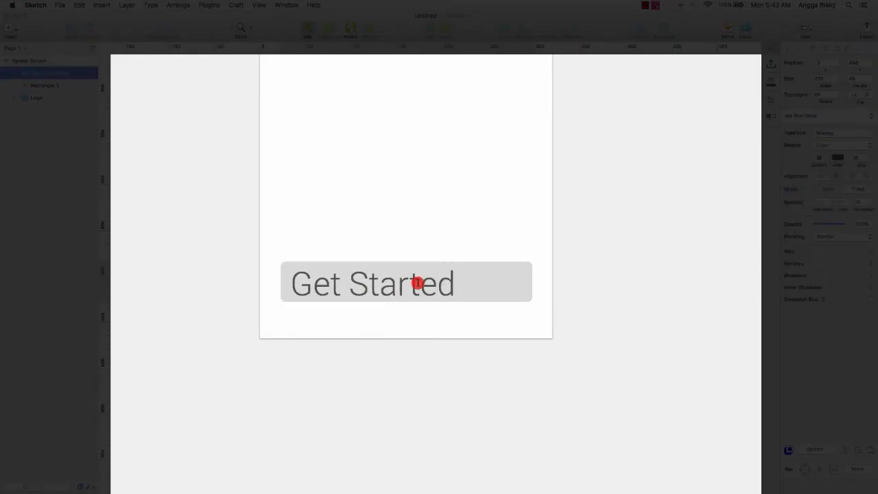
key("Escape")
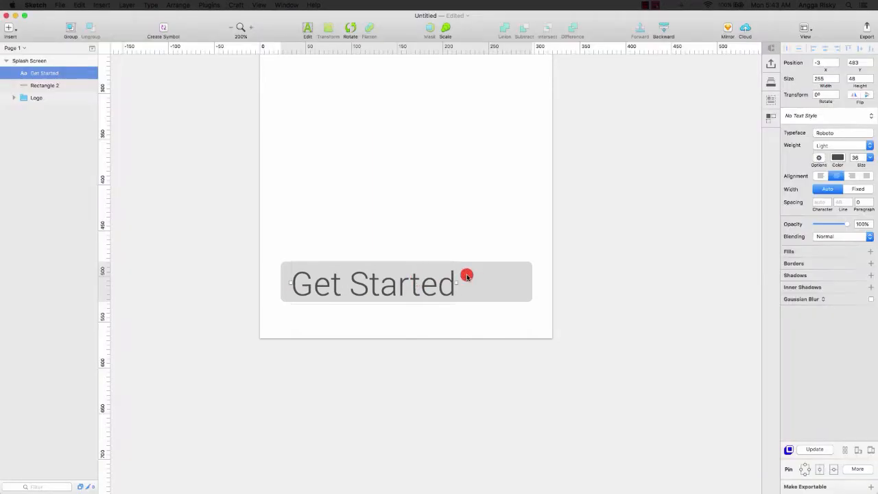
left_click(869, 159)
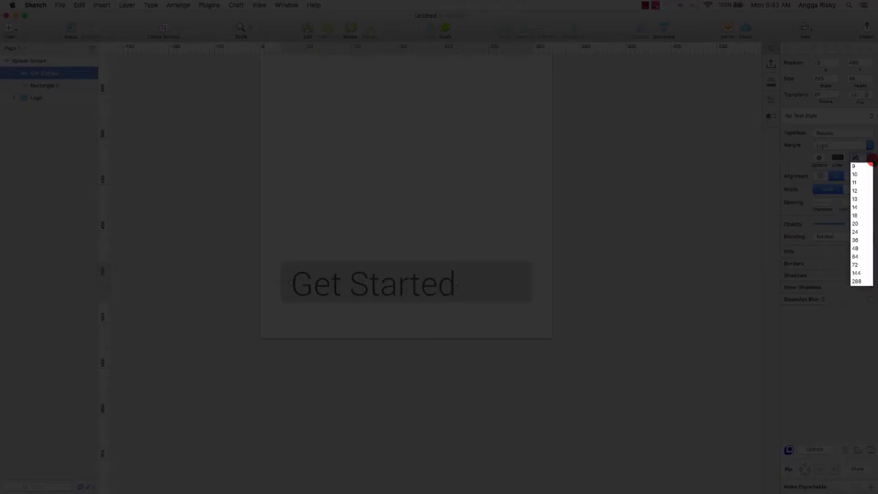
left_click(857, 225)
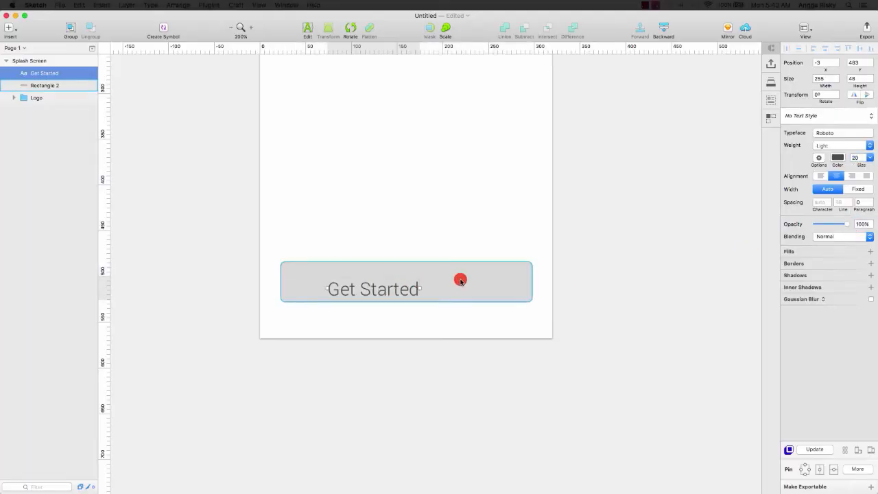
Step: Centre the "Get Started" text horizontally and vertically on the rounded rectangle
left_click(460, 281, "shift")
left_click(824, 48)
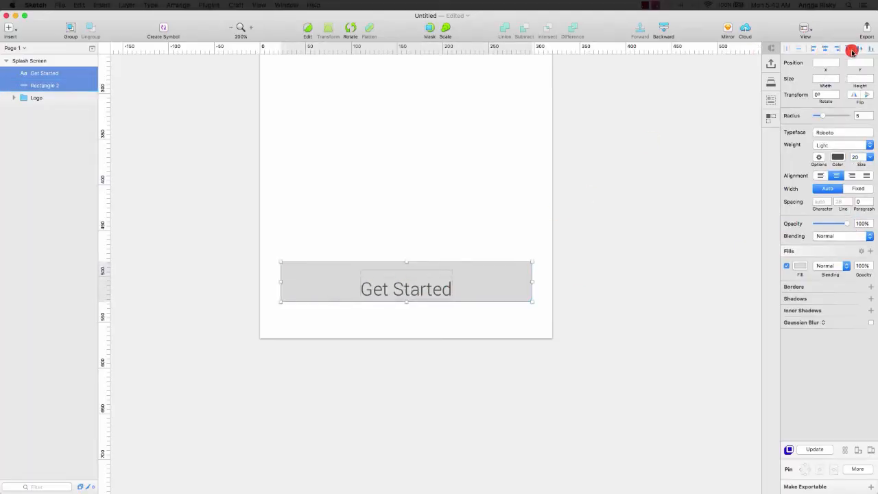
left_click(852, 51)
left_click(617, 188)
Step: Fill the rounded rectangle with the logo's red, E74C3C, by sampling the colour from the speech-bubble icon
left_click(230, 29)
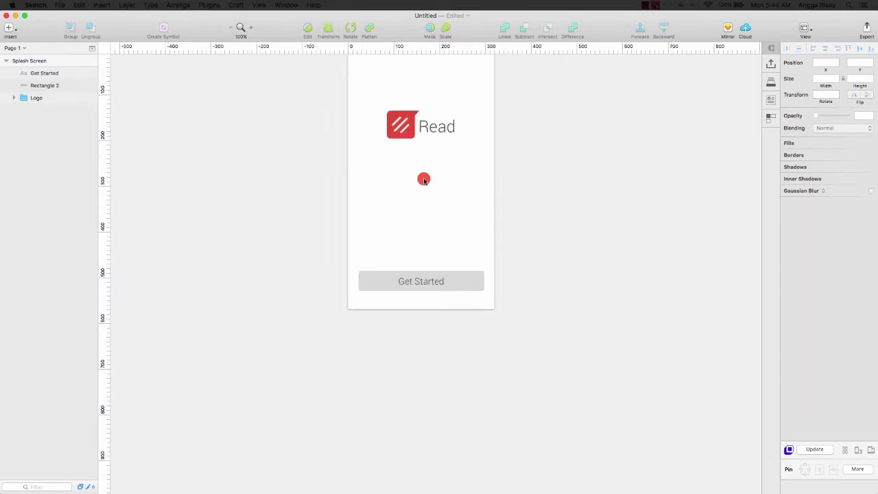
left_click(460, 289)
left_click(461, 288)
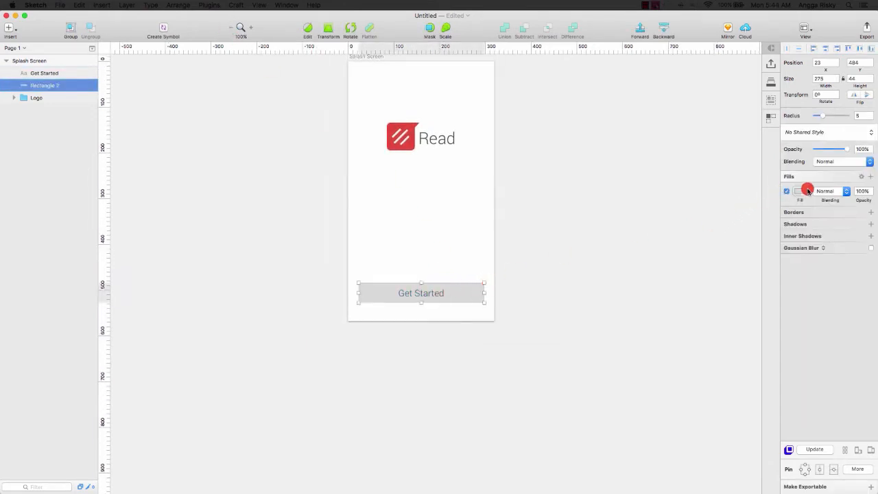
left_click(800, 190)
left_click(791, 299)
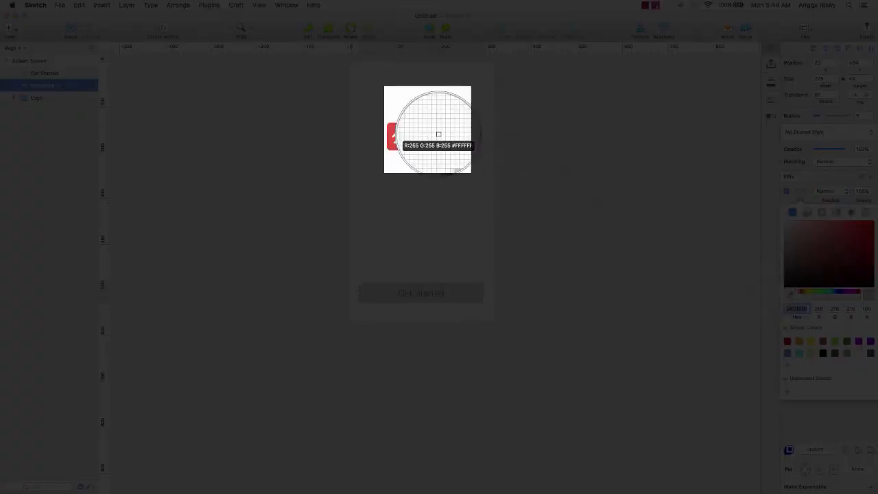
left_click(408, 129)
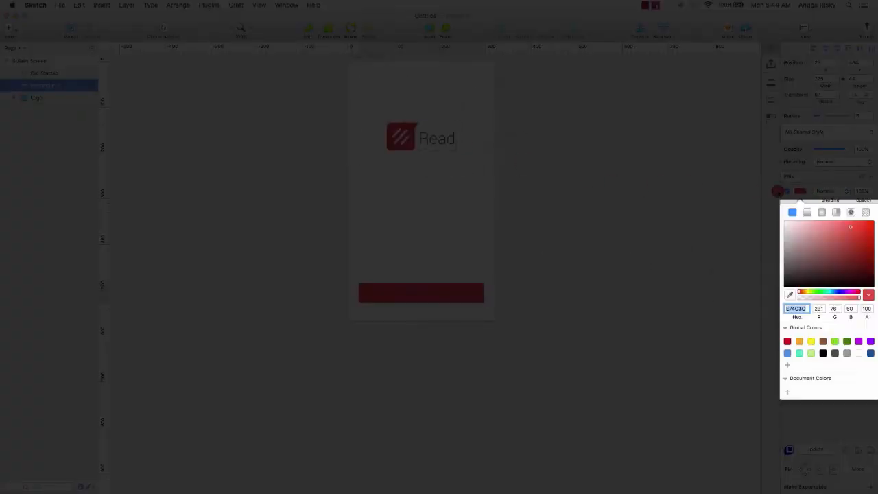
left_click(706, 210)
Step: Change the "Get Started" text colour to white, FFFFFF
left_click(423, 290)
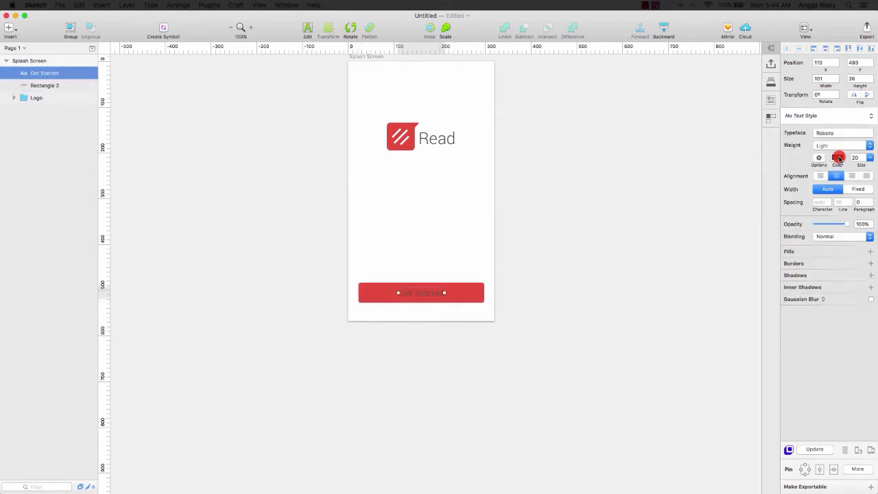
left_click(838, 158)
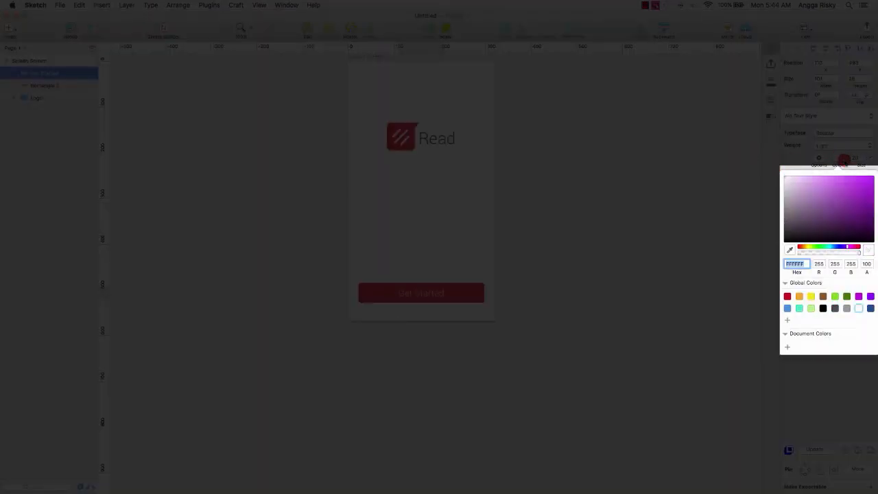
left_click(776, 182)
left_click(580, 244)
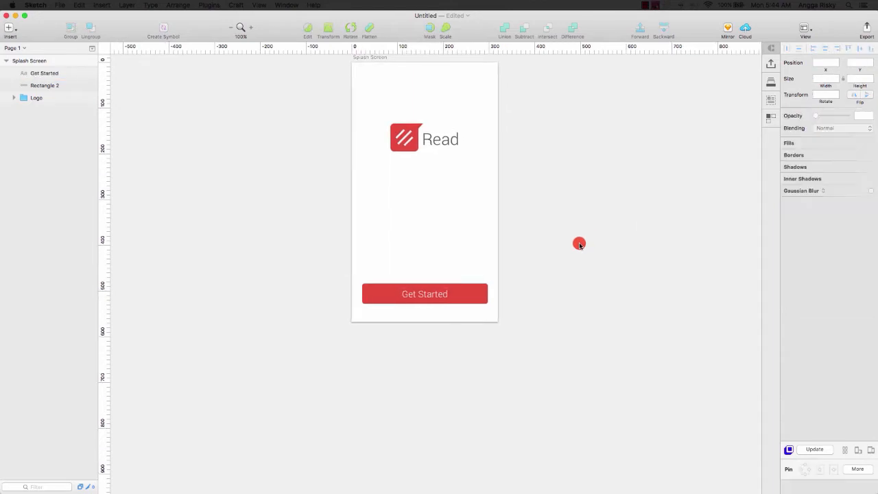
Step: Add a shadow to the button rectangle and sample the button's red, E74C3C, as the shadow colour
left_click(484, 295)
scroll(496, 293, "down", 1)
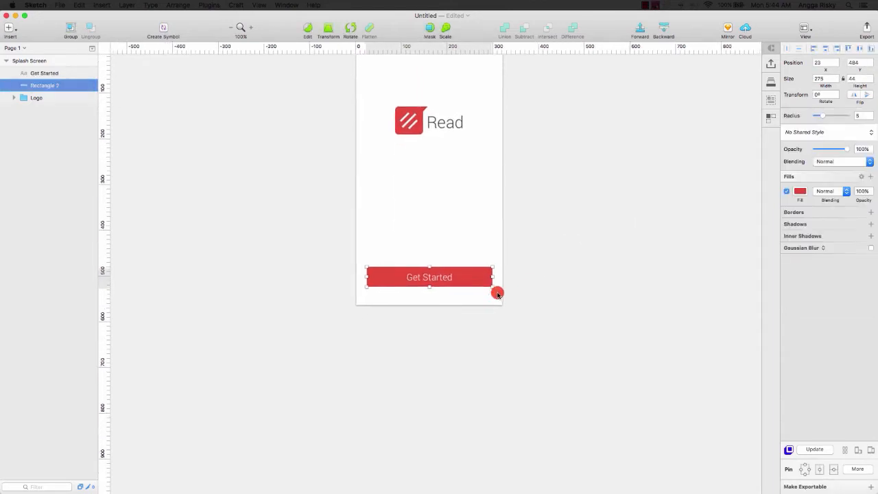
scroll(497, 293, "down", 1)
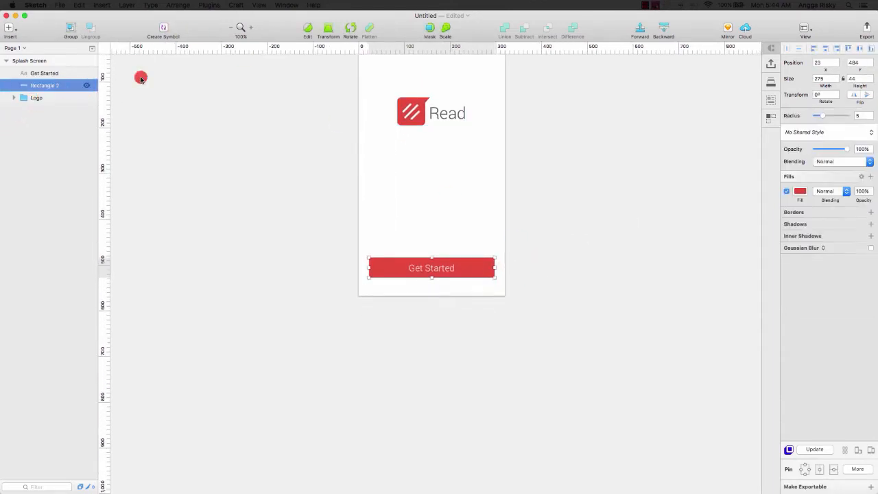
left_click(816, 228)
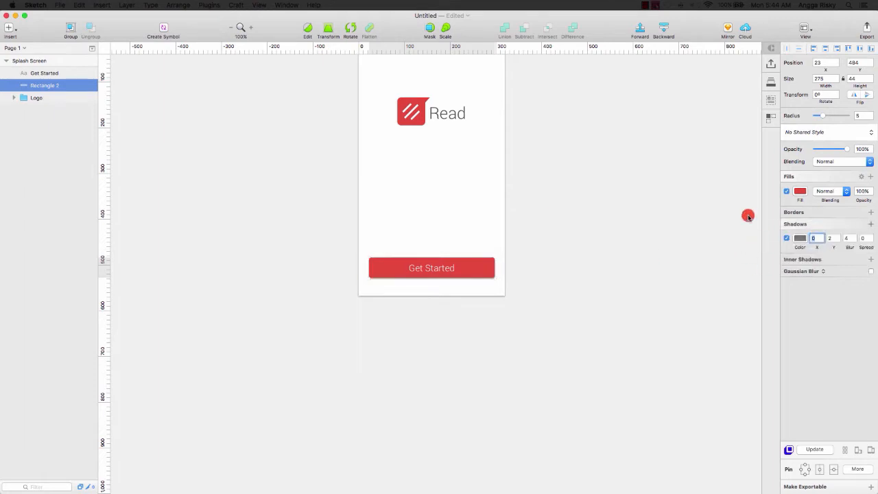
left_click(800, 238)
left_click(789, 330)
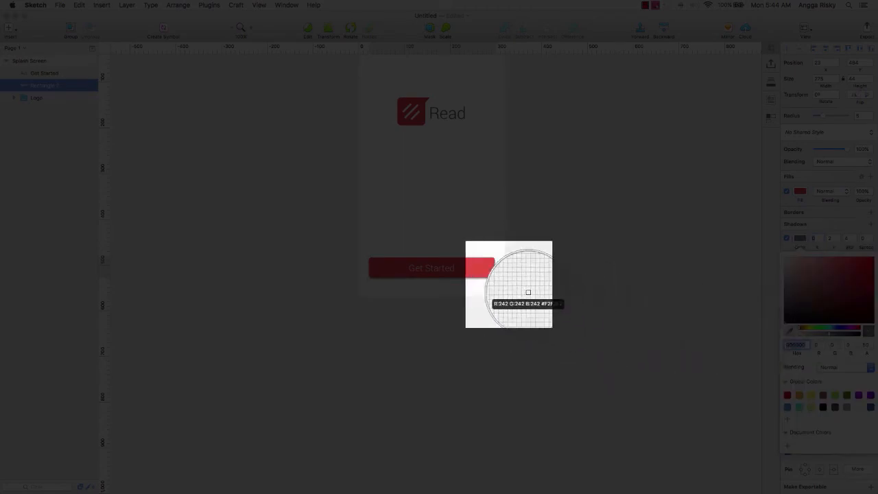
left_click(466, 268)
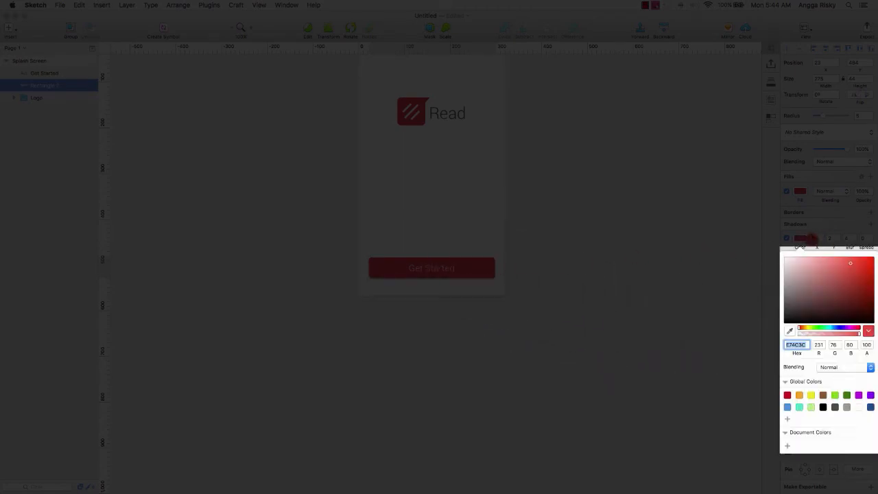
left_click(808, 238)
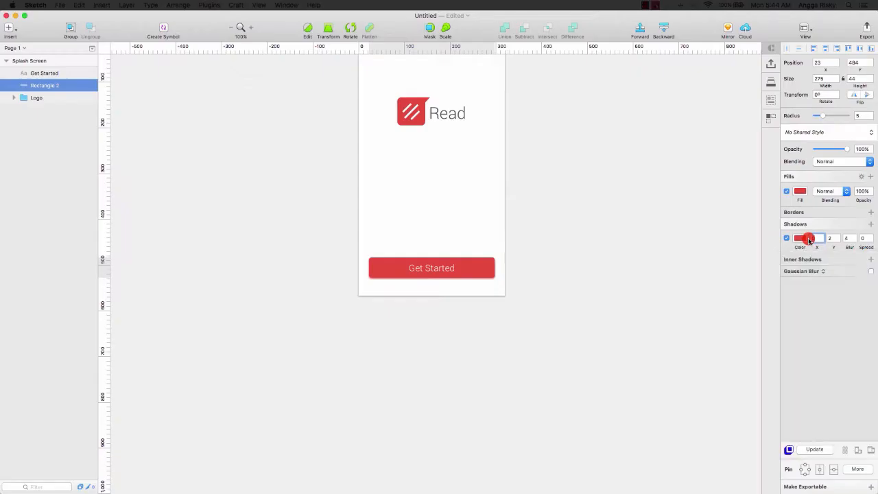
Step: Set the button shadow's blur to 10 and increase its vertical offset
left_click(853, 236)
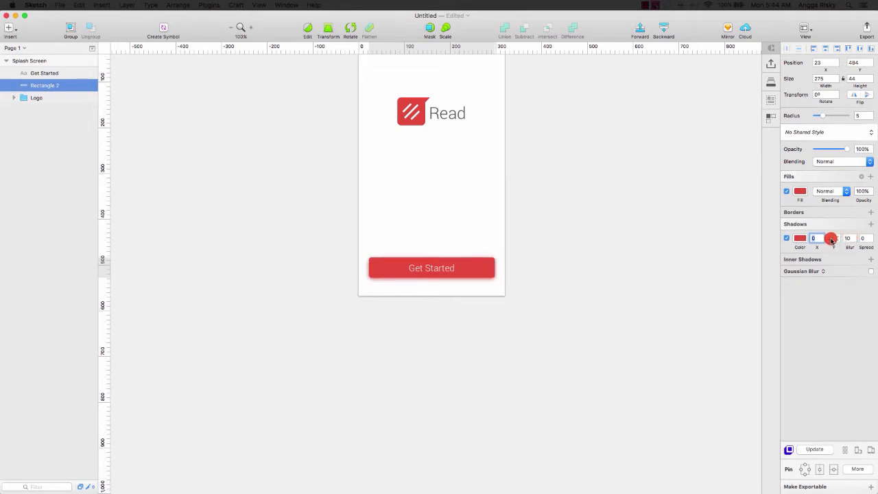
left_click(838, 237)
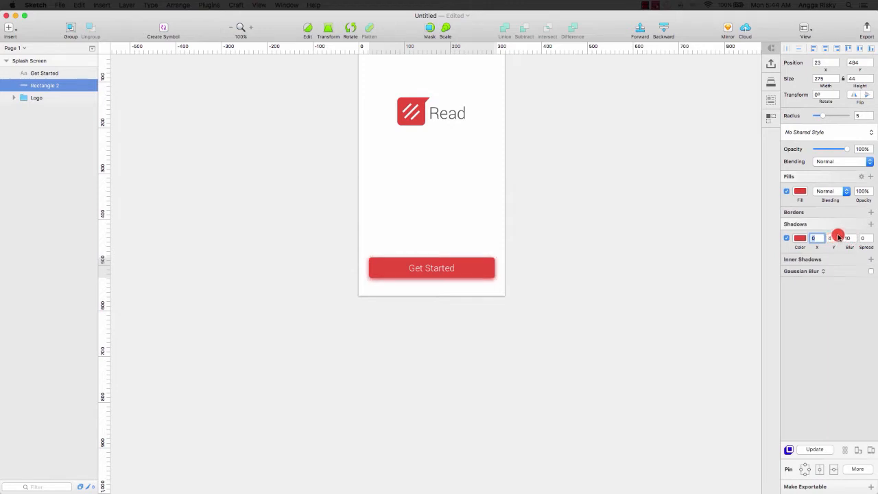
left_click(702, 232)
scroll(702, 233, "up", 2)
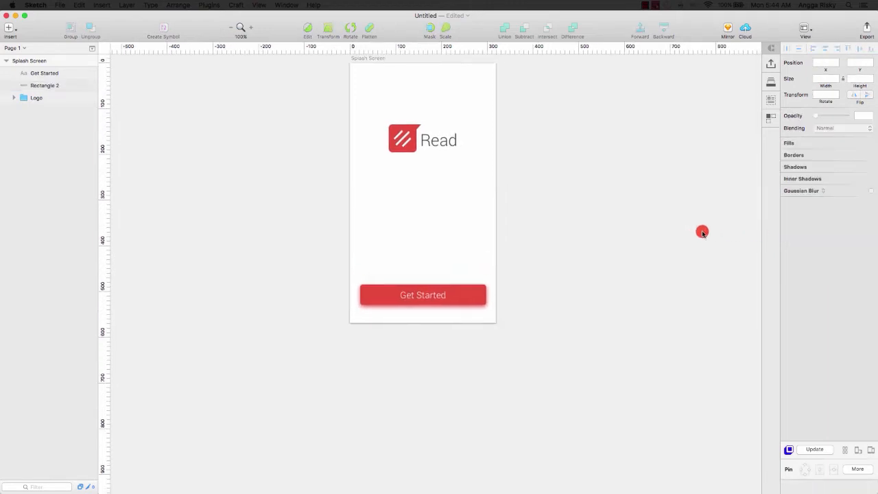
Step: Nudge the Logo group down to Y 164 on the Splash Screen artboard
left_click(419, 151)
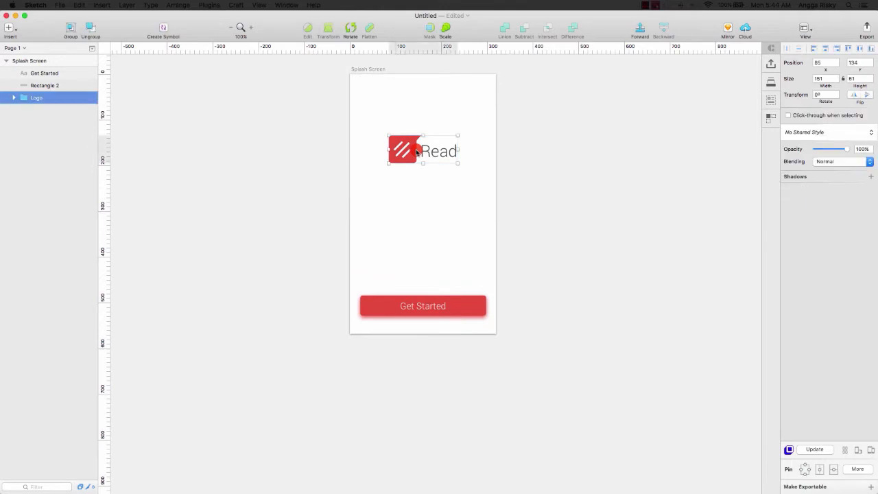
key("shift+Down")
key("shift+Down")
key("shift+Down")
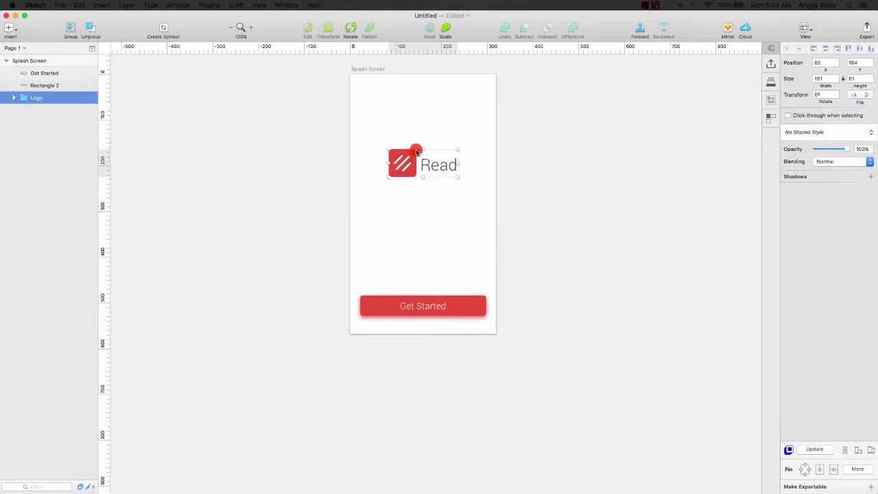
scroll(549, 163, "right", 1)
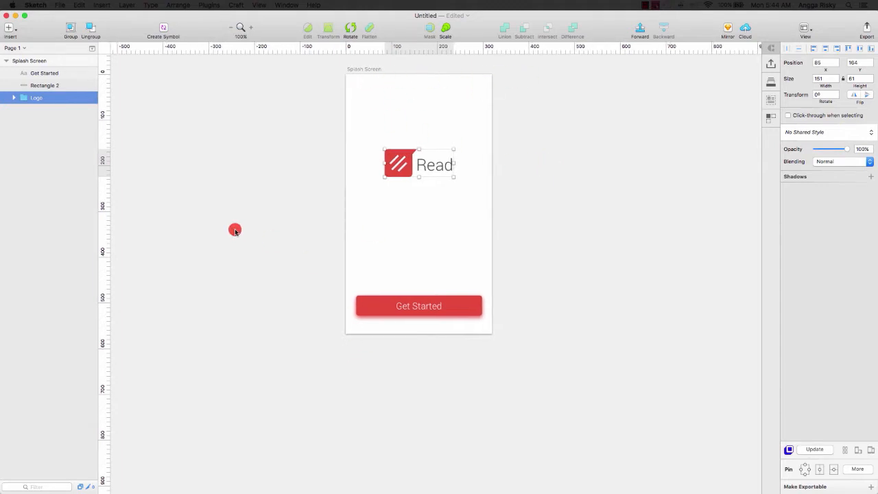
left_click(234, 229)
Step: Group the Get Started text and Rectangle 2 layers and name the group Get Started Button
left_click(57, 74)
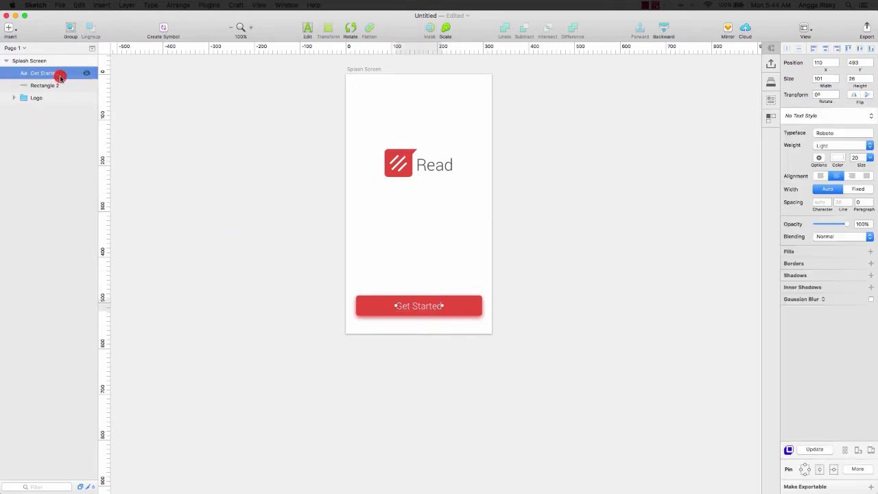
left_click(57, 84, "shift")
right_click(60, 81)
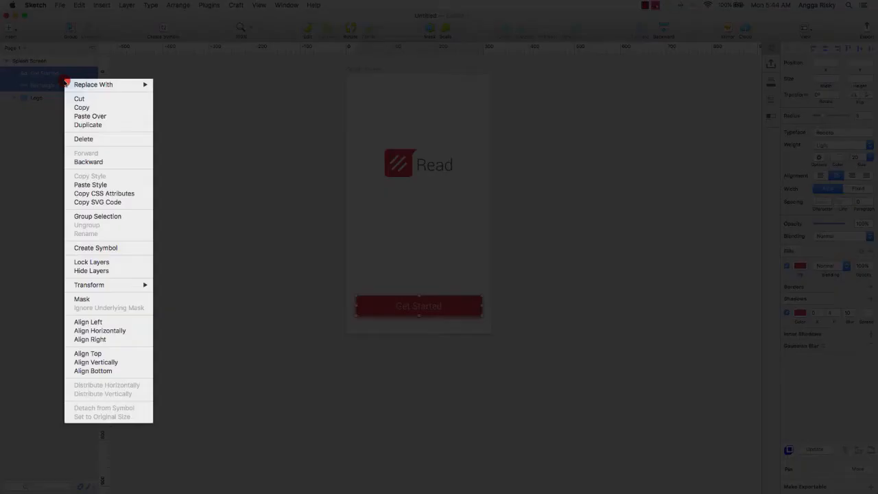
left_click(107, 219)
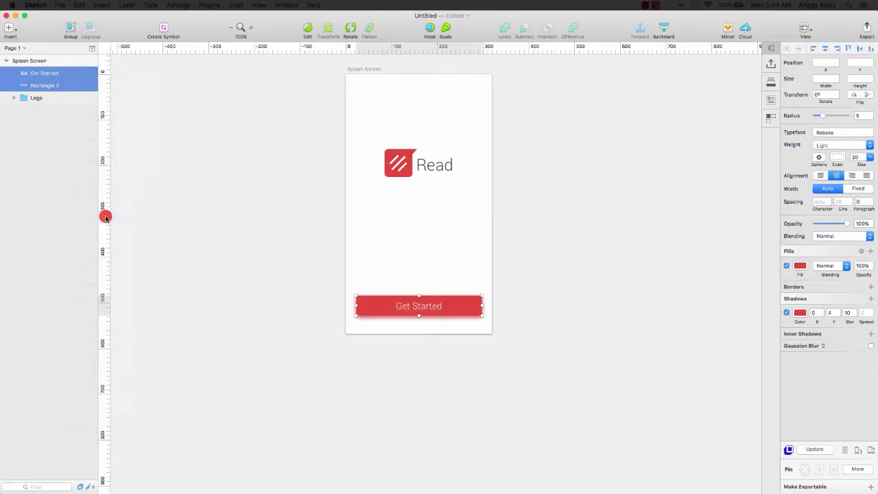
double_click(44, 73)
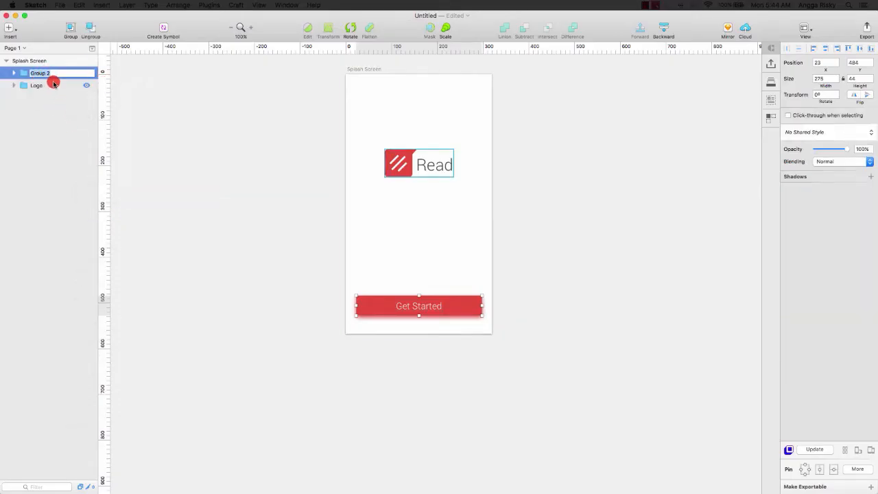
type("Get Started Button")
key("Return")
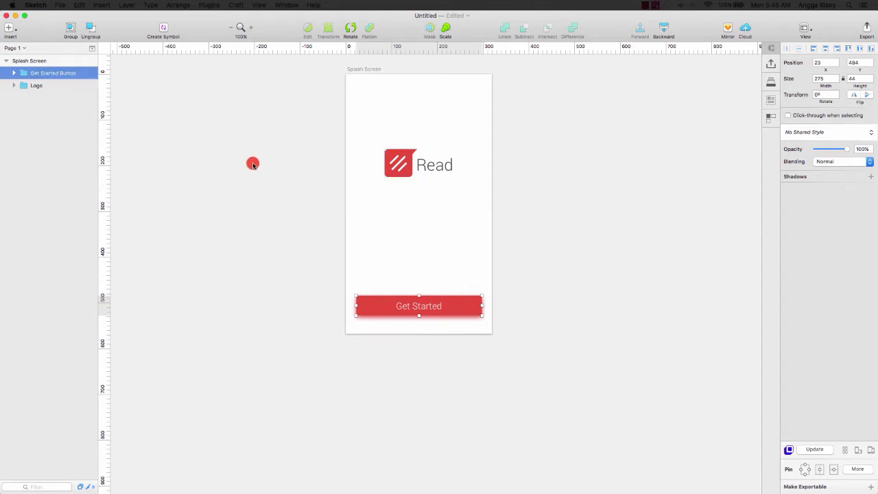
left_click(251, 163)
Step: Draw a borderless 320 × 568 rectangle covering the whole Splash Screen artboard and place it below the Logo group in the layer order
scroll(251, 162, "up", 2)
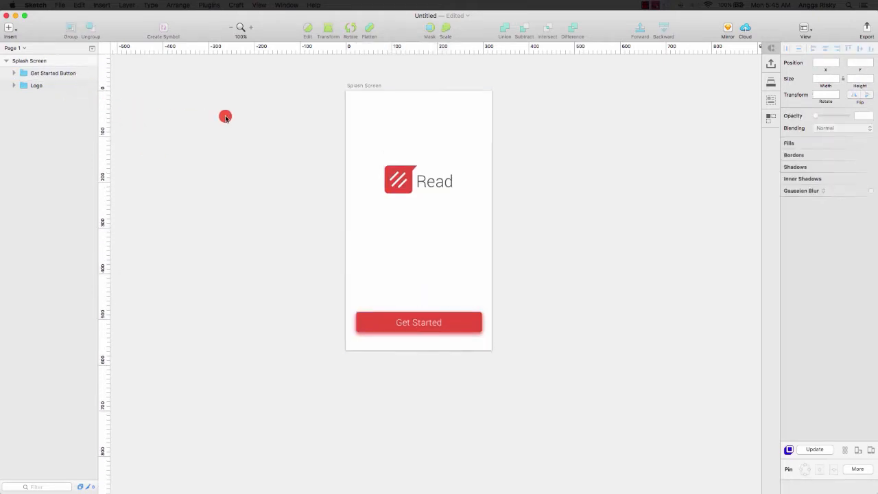
scroll(223, 116, "up", 1)
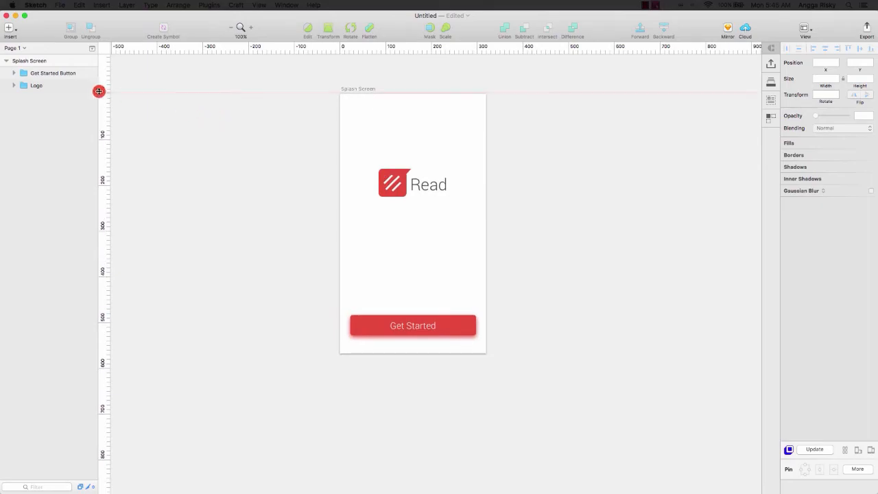
left_click(9, 29)
mouse_move(41, 67)
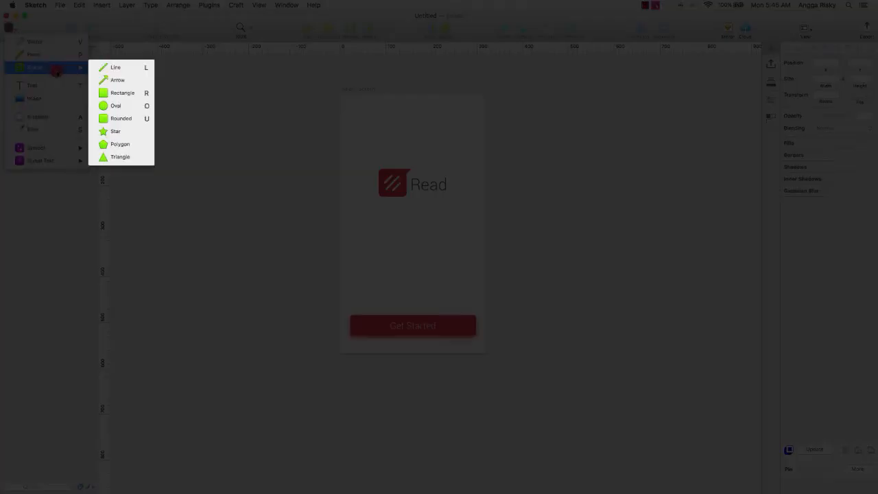
left_click(159, 92)
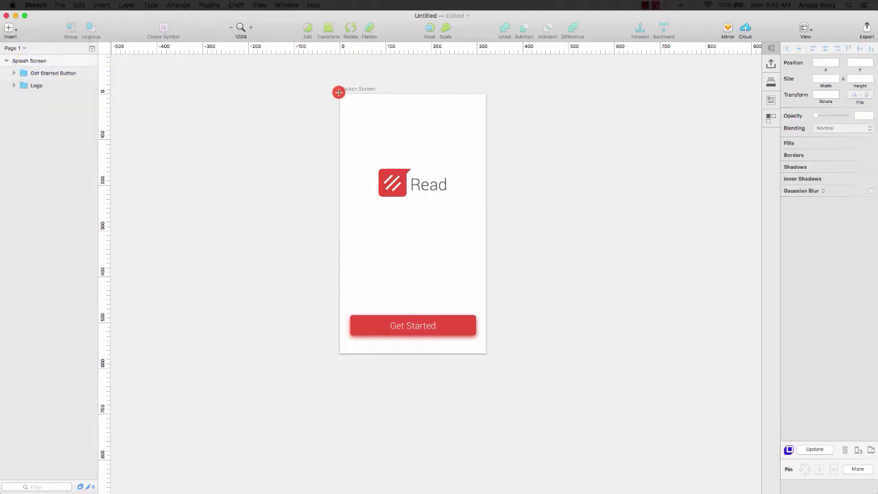
mouse_move(340, 94)
left_mouse_down()
mouse_move(378, 133)
mouse_move(478, 354)
mouse_move(487, 352)
left_mouse_up()
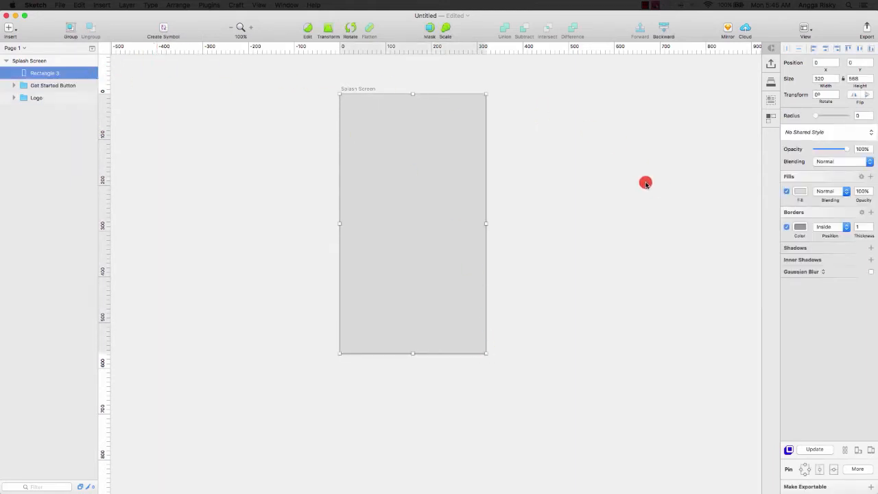
left_click(787, 228)
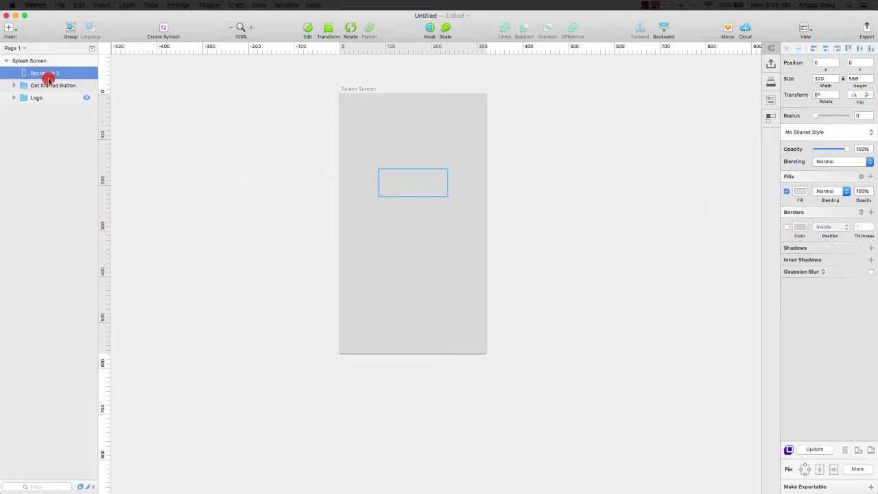
left_click_drag(43, 72, 39, 103)
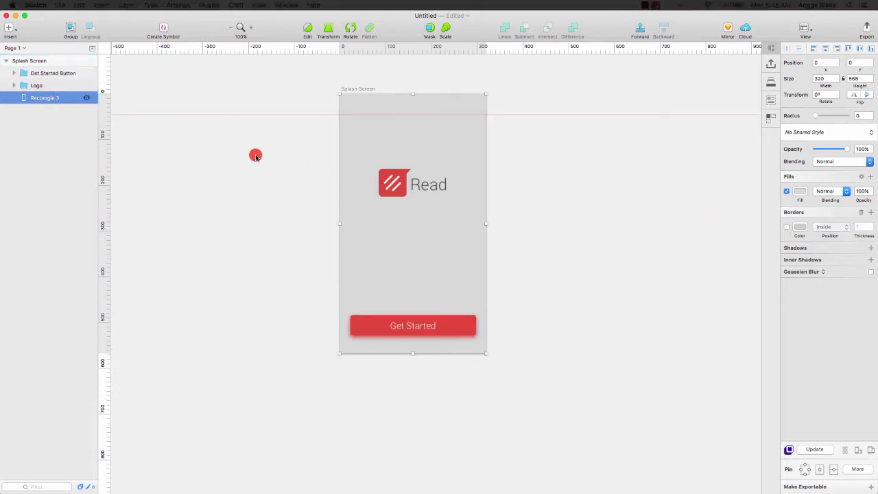
Step: Fill the background rectangle with dark grey 4A4A4A and shorten it from its lower edge to a height of 450
scroll(510, 201, "right", 1)
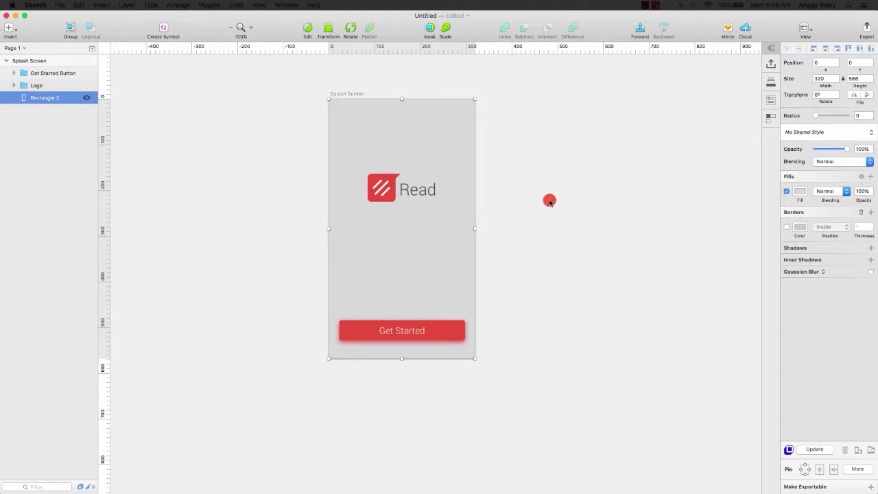
left_click(806, 193)
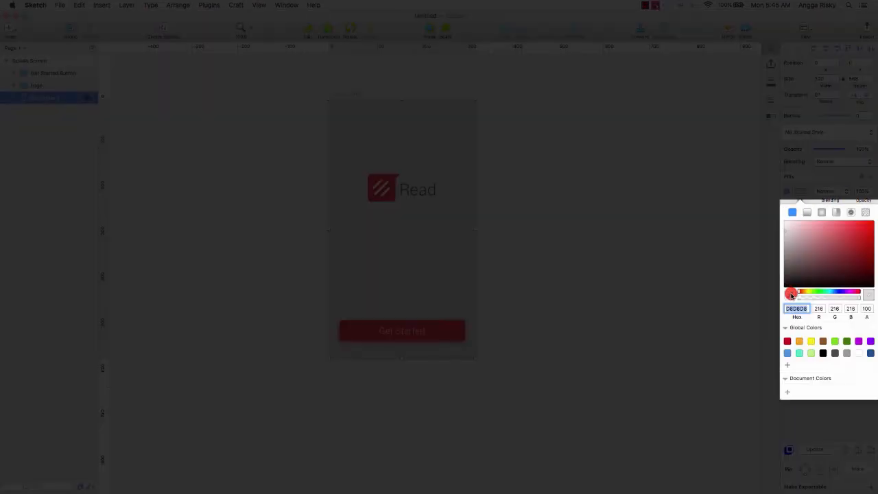
left_click(791, 292)
left_click(384, 183)
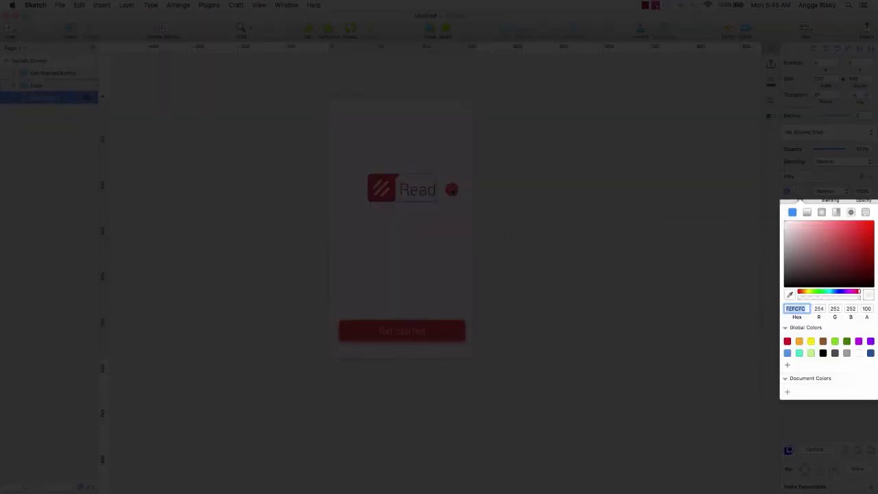
mouse_move(787, 225)
left_mouse_down()
mouse_move(767, 265)
mouse_move(770, 242)
mouse_move(765, 265)
left_mouse_up()
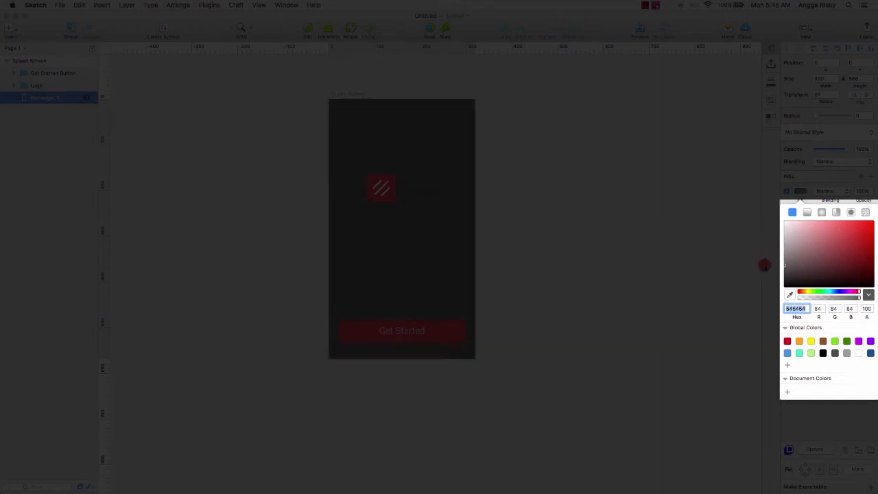
left_click(835, 353)
left_click(792, 308)
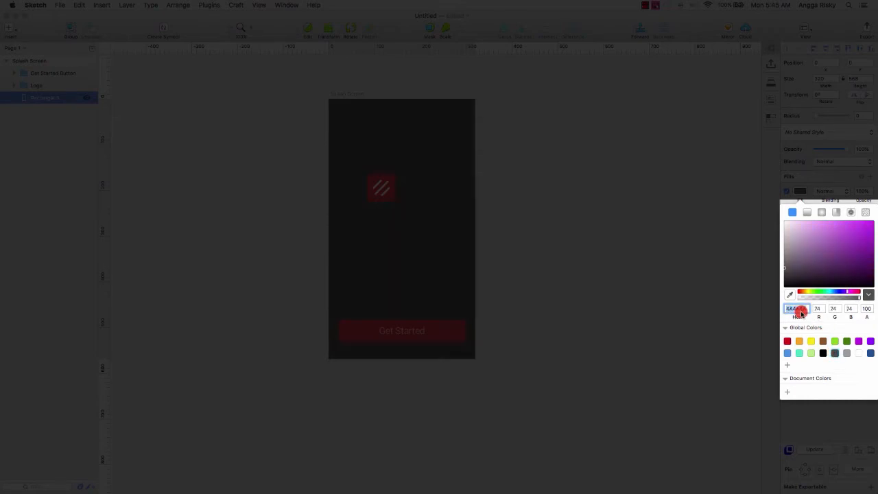
left_click(796, 190)
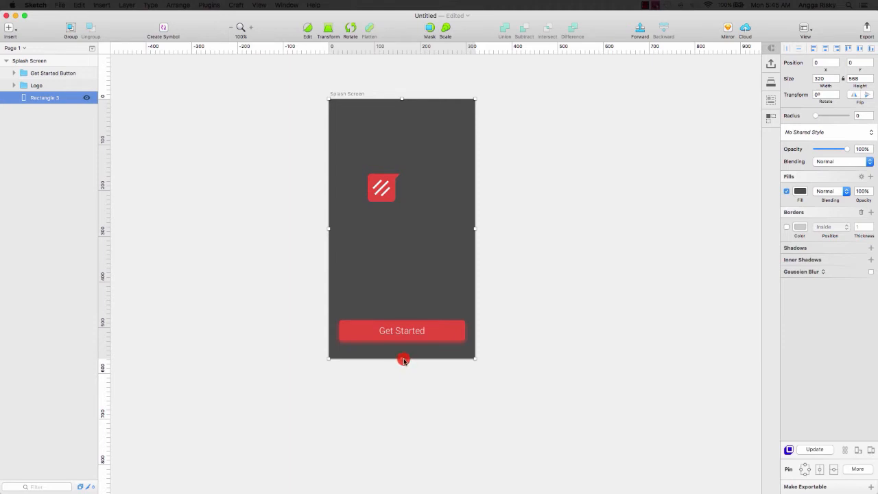
left_click_drag(403, 358, 403, 305)
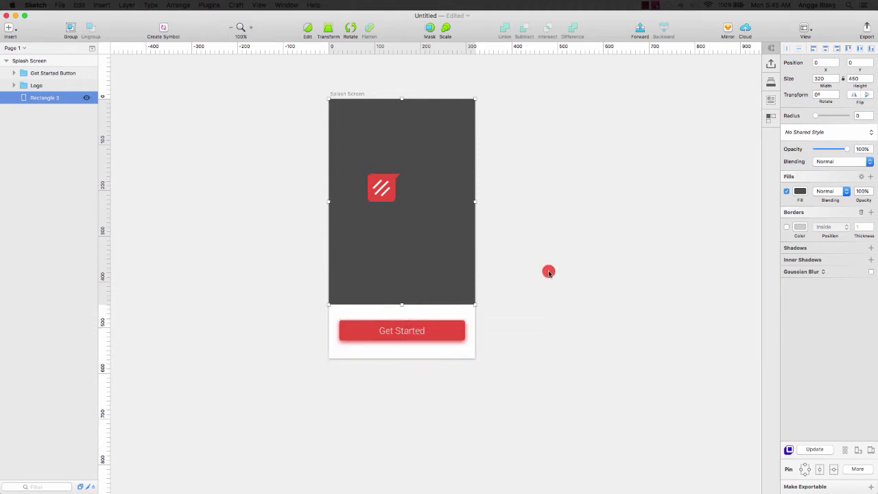
Step: Change the colour of the Read text inside the Logo group to white, FFFFFF
scroll(548, 270, "left", 1)
left_click(428, 189)
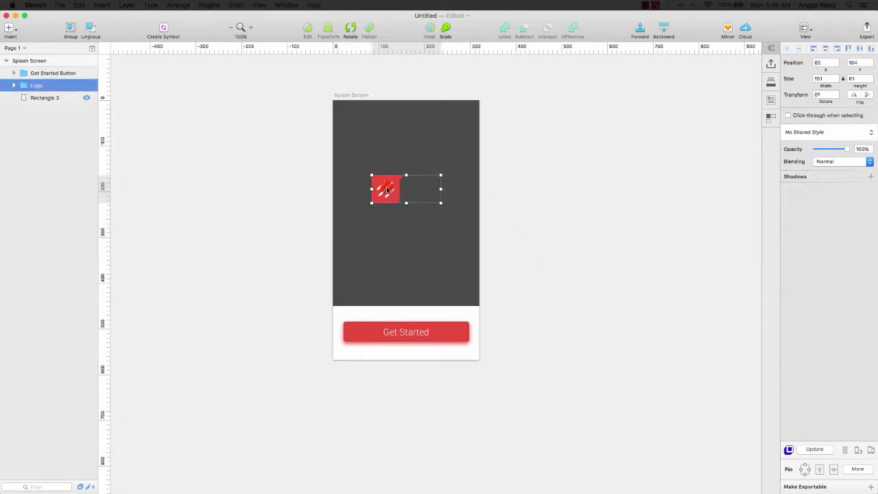
double_click(386, 190)
left_click(432, 190)
left_click(836, 172)
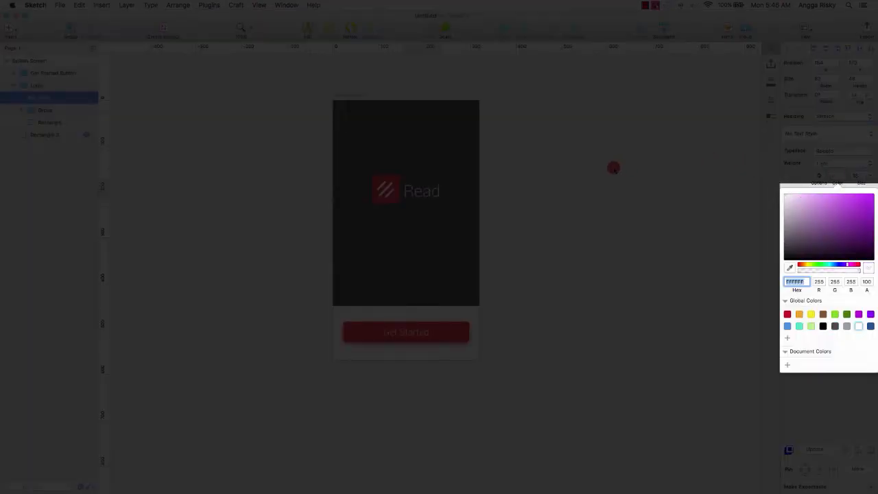
left_click(613, 168)
Step: Set the alpha of the shadow colour to 50 on the rectangle inside the Get Started Button group
scroll(612, 168, "left", 2)
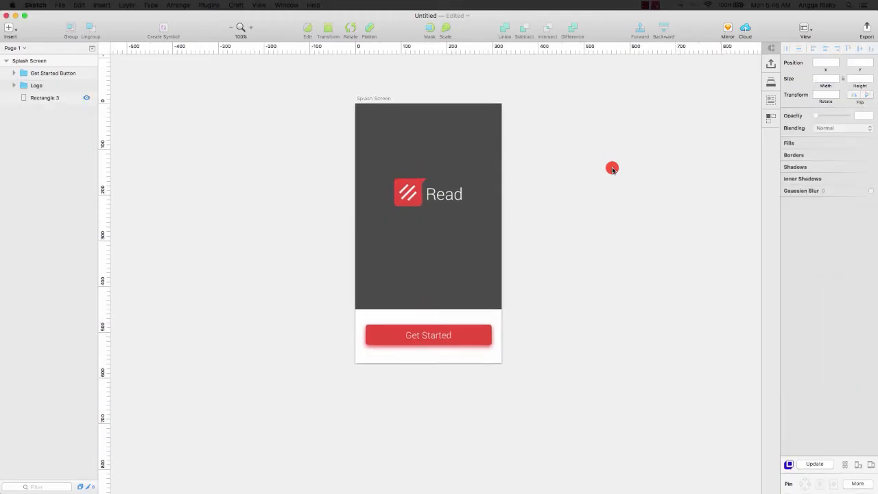
scroll(612, 168, "left", 2)
scroll(614, 169, "up", 1)
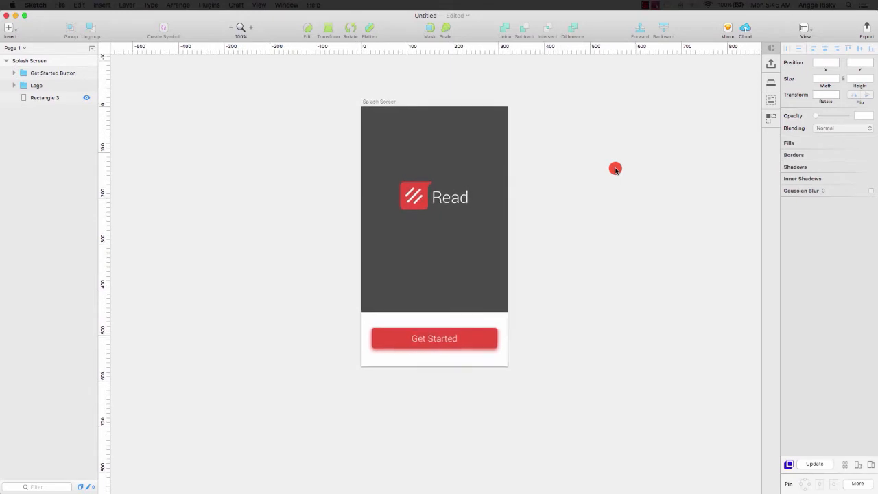
left_click(251, 28)
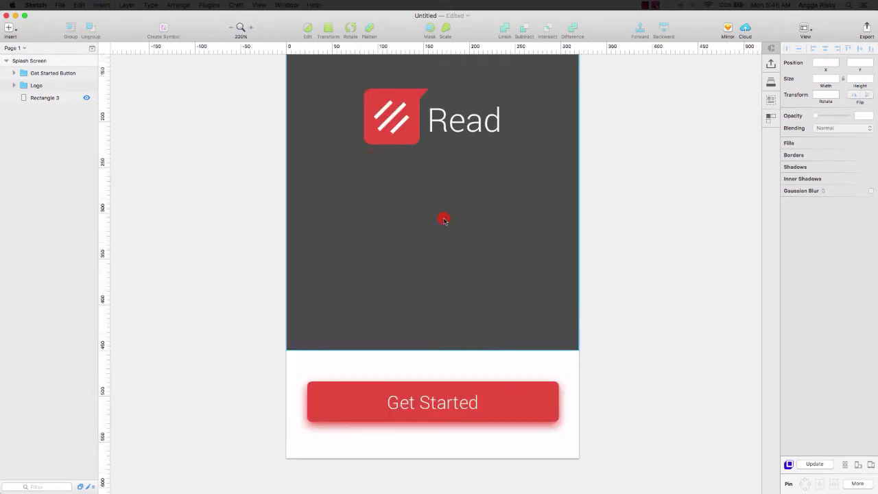
scroll(443, 217, "down", 5)
scroll(423, 337, "right", 3)
left_click(433, 342)
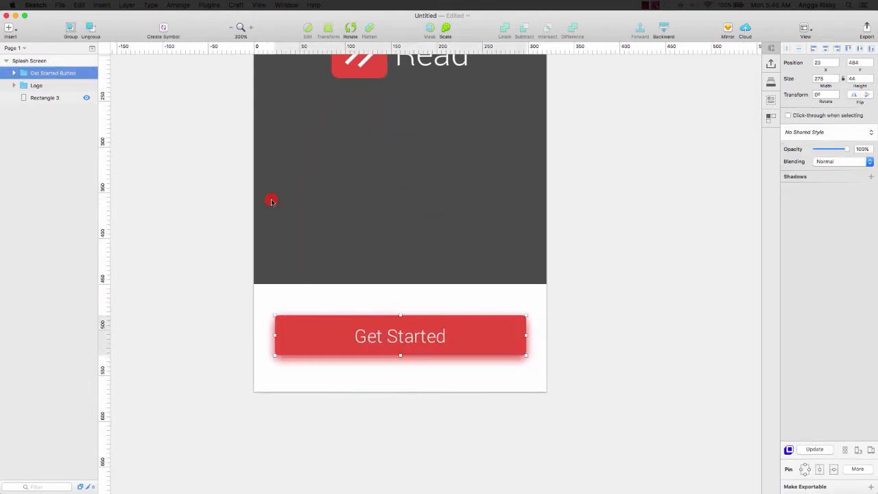
left_click(12, 74)
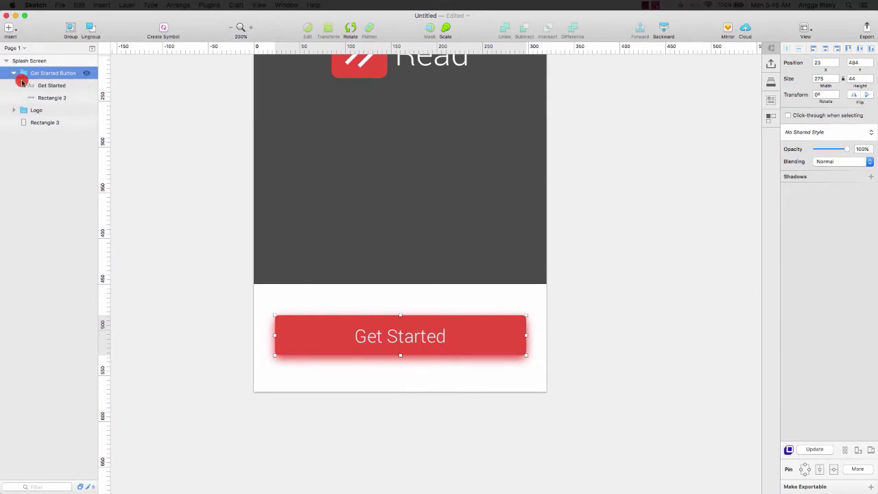
left_click(60, 98)
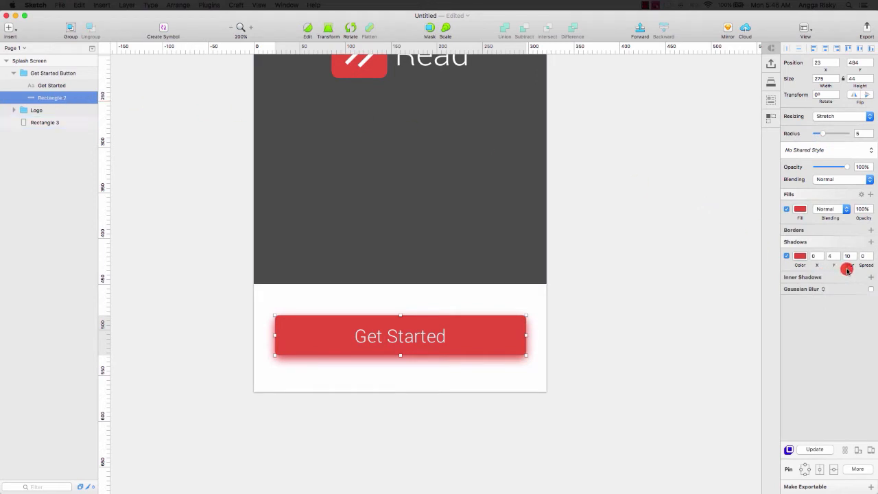
left_click(801, 257)
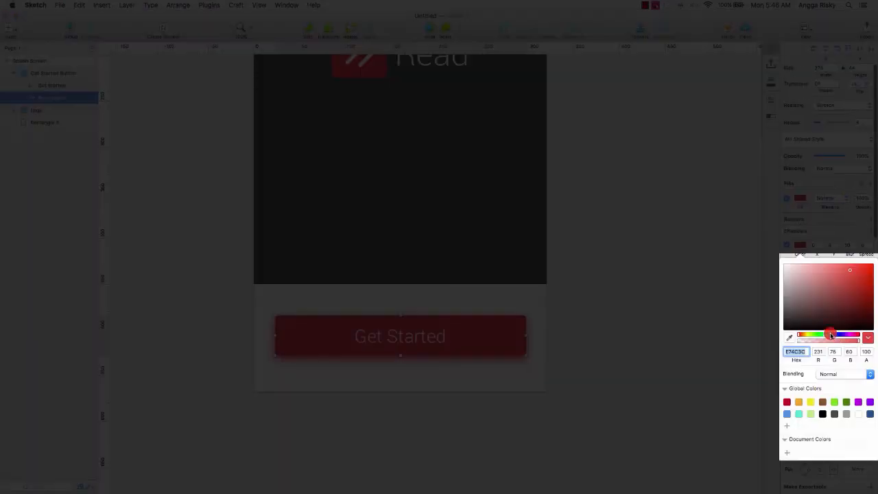
double_click(864, 351)
type("50")
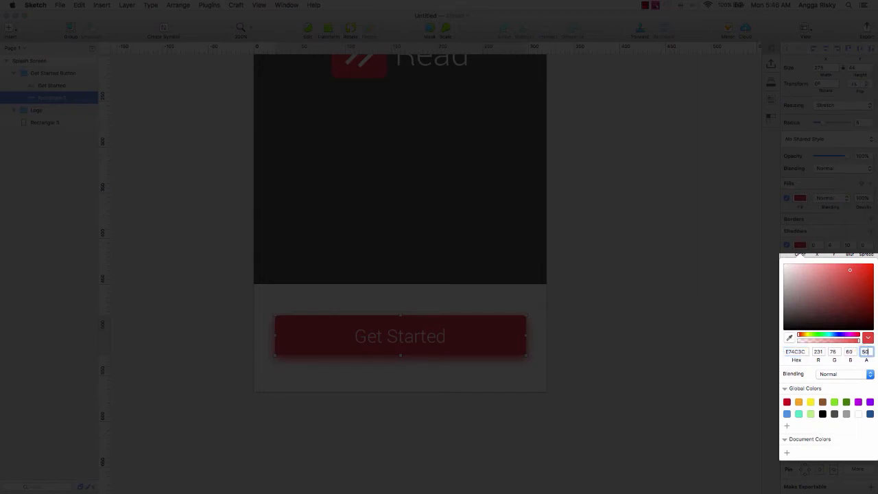
key("Return")
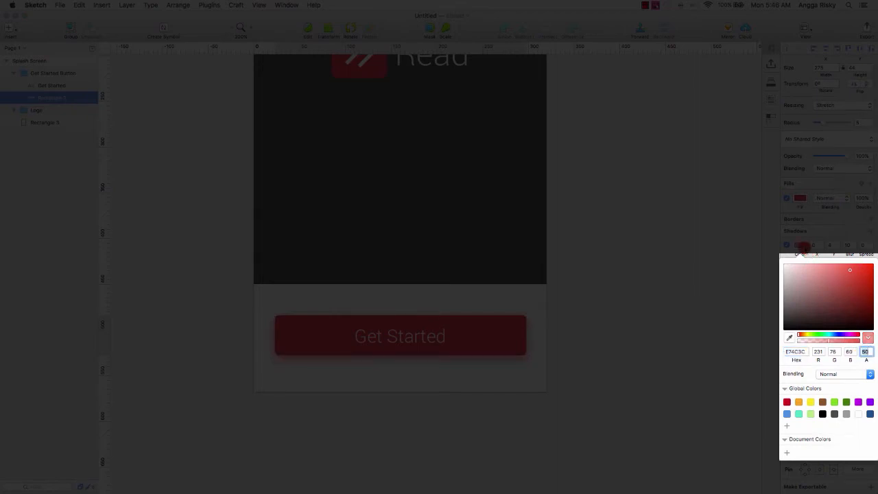
left_click(802, 247)
left_click(231, 27)
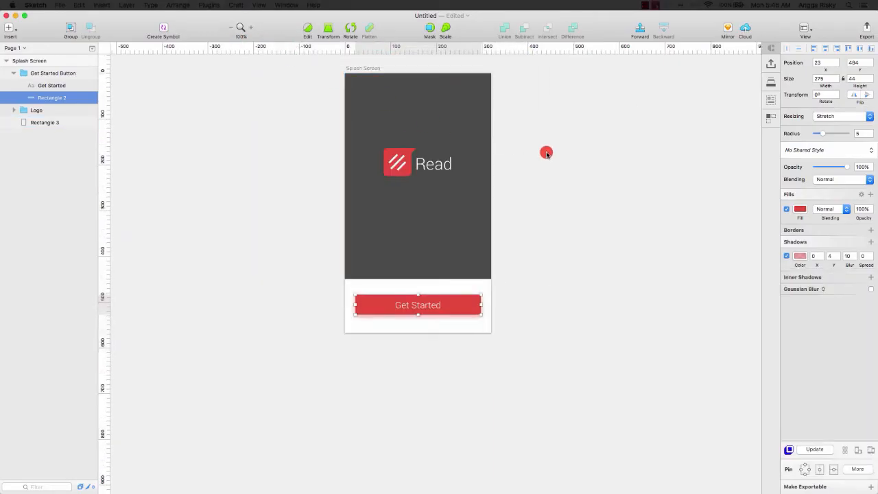
left_click(574, 153)
scroll(576, 156, "up", 1)
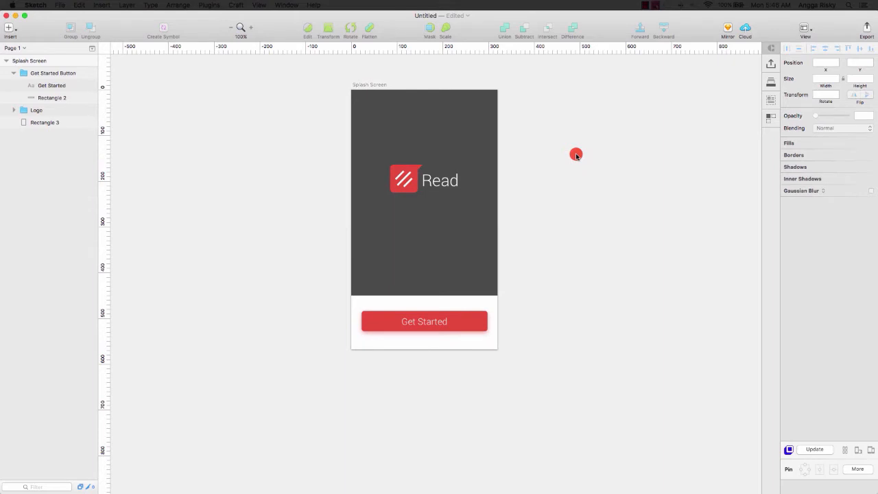
Step: Collapse the Splash Screen artboard's contents in the layer list
scroll(576, 155, "up", 2)
scroll(576, 155, "right", 1)
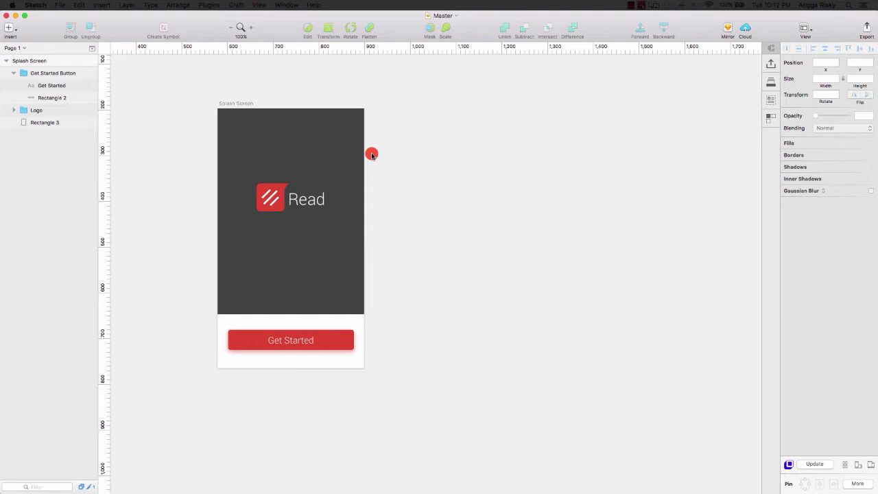
scroll(371, 155, "up", 1)
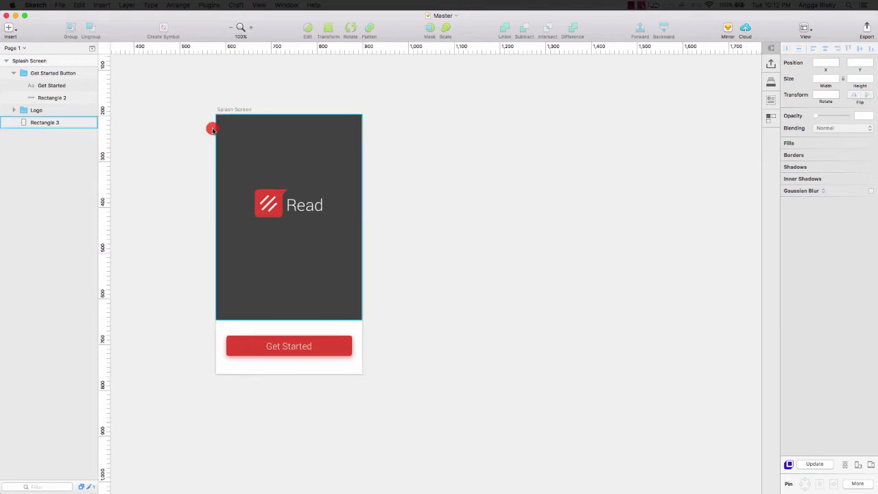
left_click(6, 62)
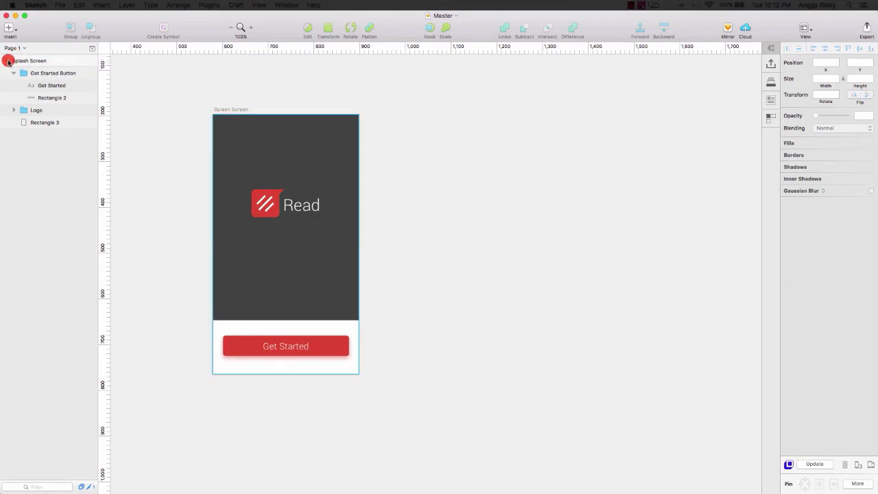
Step: Duplicate the Splash Screen artboard and rename the copy Home Screen
left_click(6, 62)
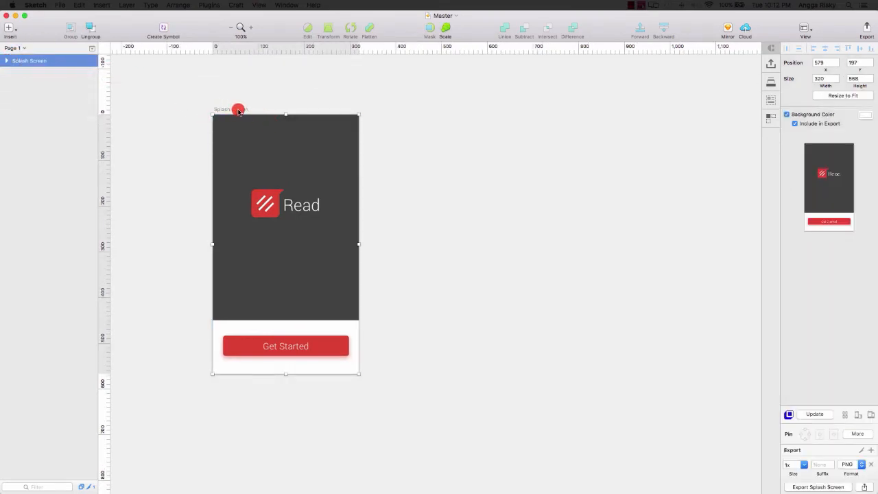
right_click(233, 109)
left_click(276, 137)
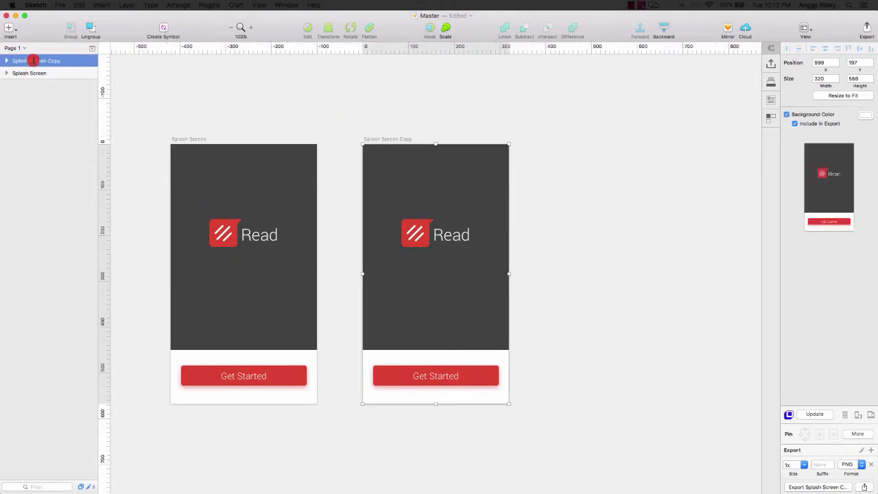
double_click(33, 61)
type("Home Scre")
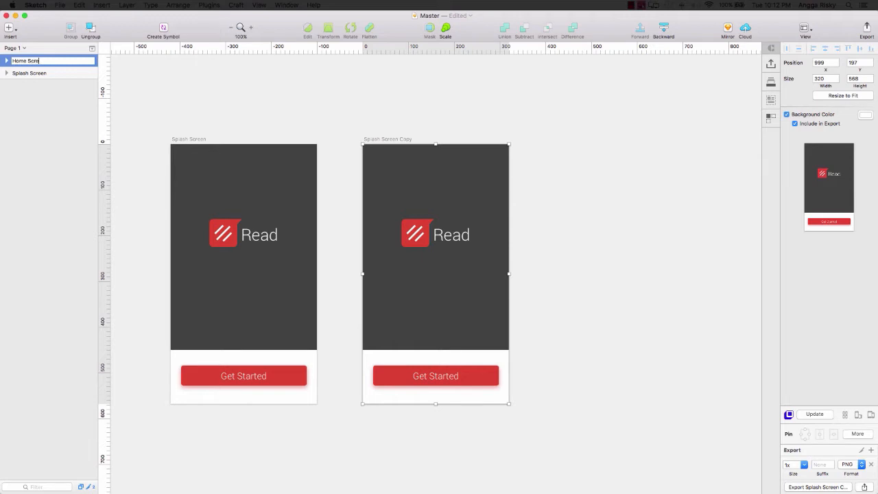
type("en")
key("Return")
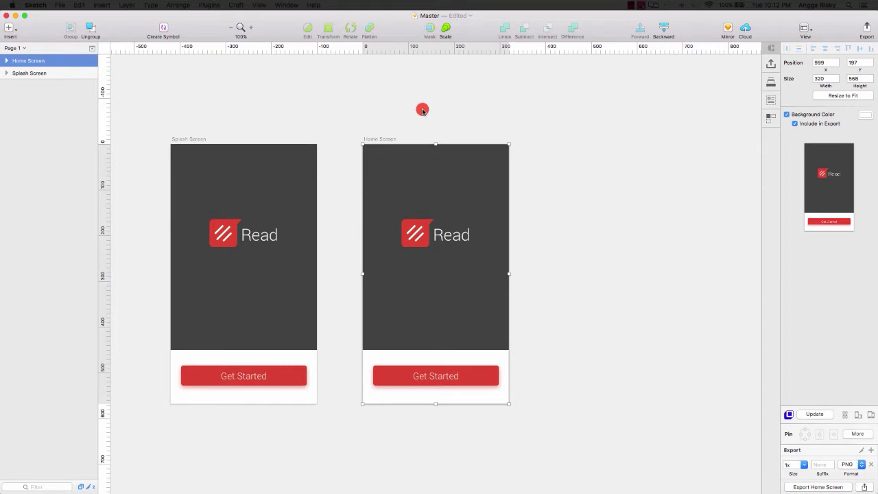
Step: Delete the Get Started Button and Logo groups from the Home Screen artboard
left_click(7, 61)
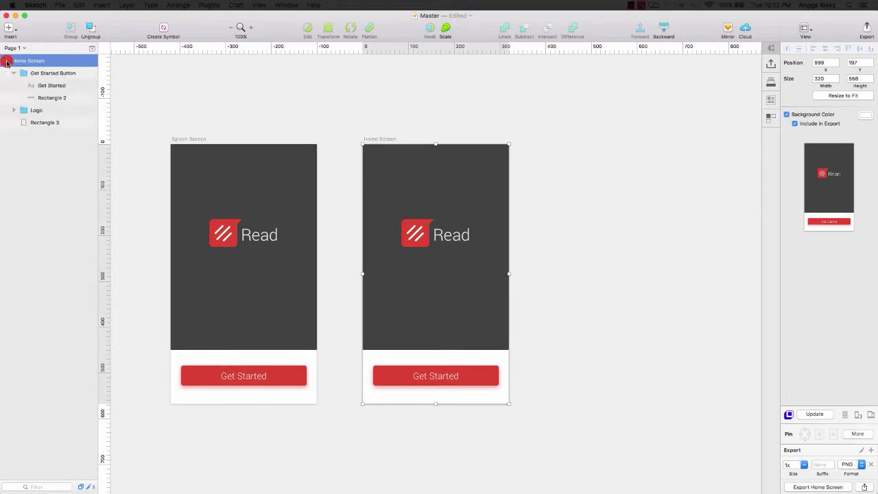
left_click(14, 73)
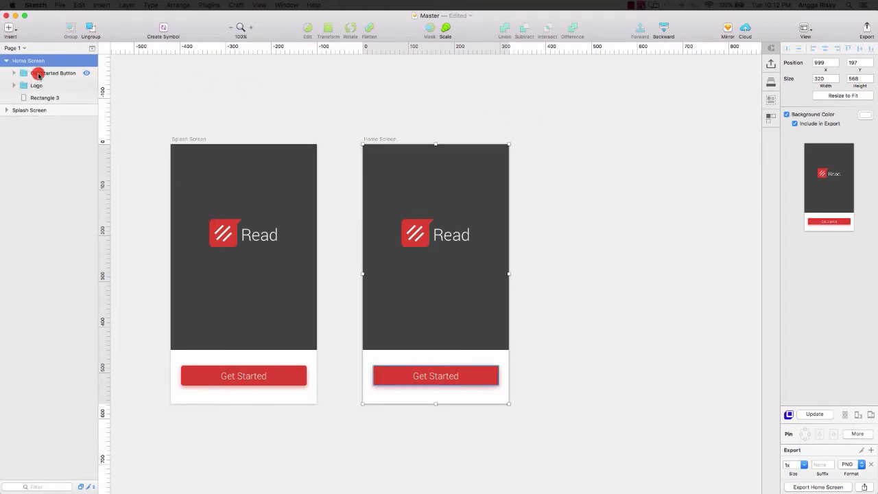
left_click(41, 73)
left_click(48, 85, "shift")
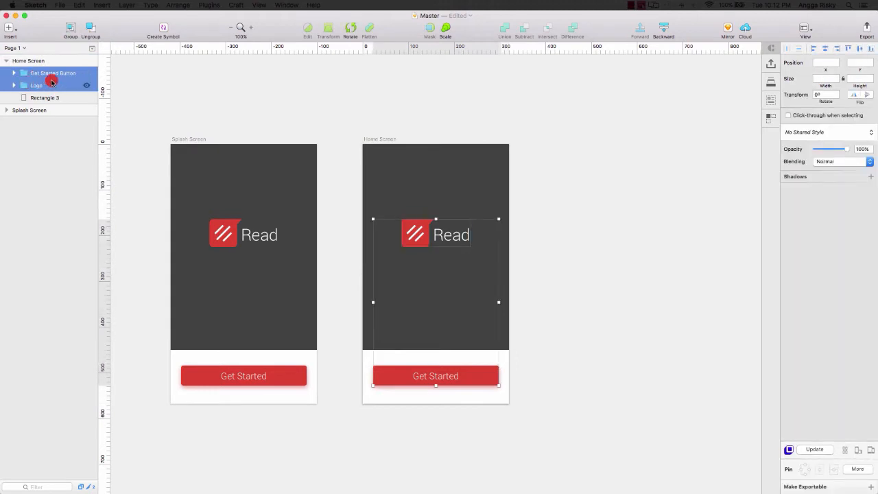
key("Delete")
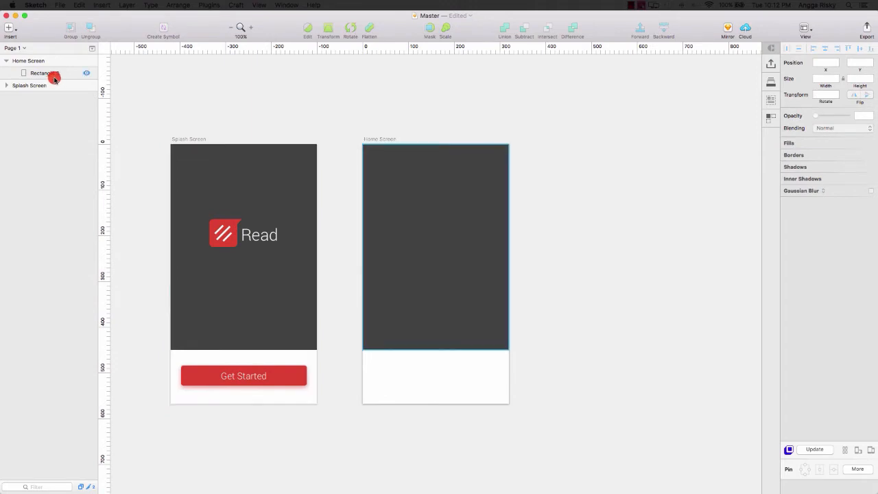
Step: Rename the Home Screen artboard's dark rectangle as bg and shorten it from its lower edge to a height of 250
left_click(56, 76)
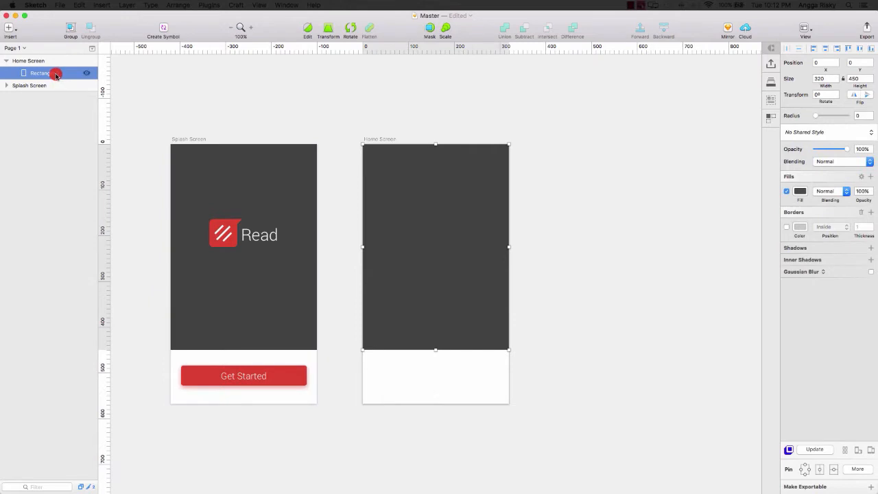
double_click(56, 75)
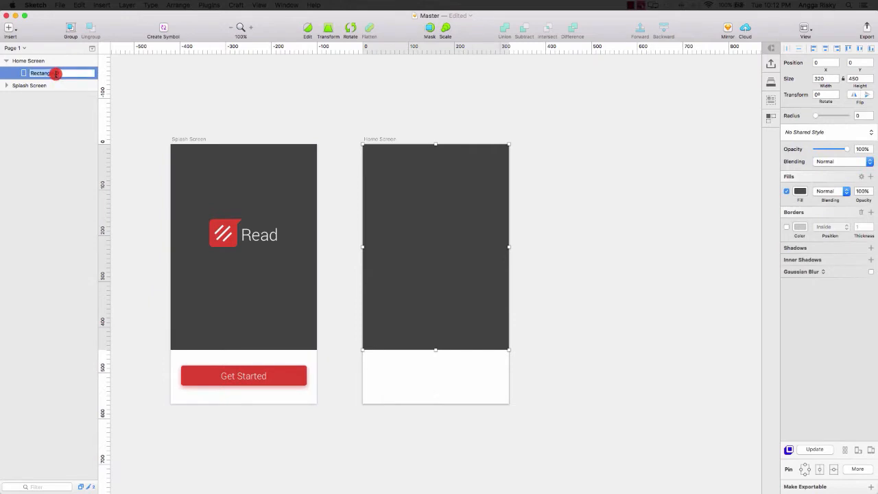
type("bg")
key("Return")
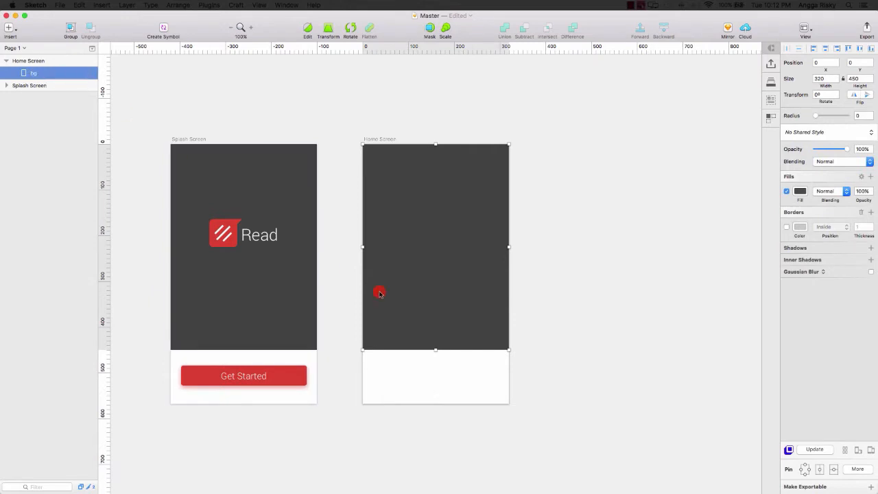
left_click_drag(434, 336, 431, 258)
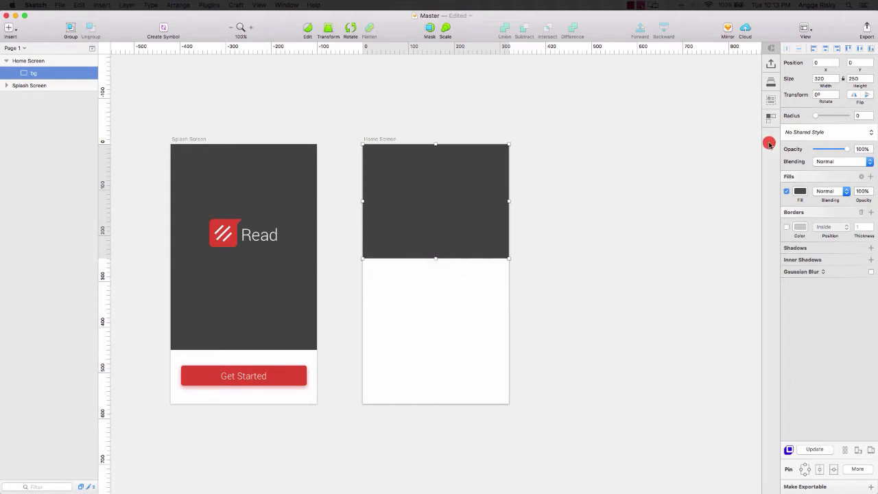
double_click(860, 80)
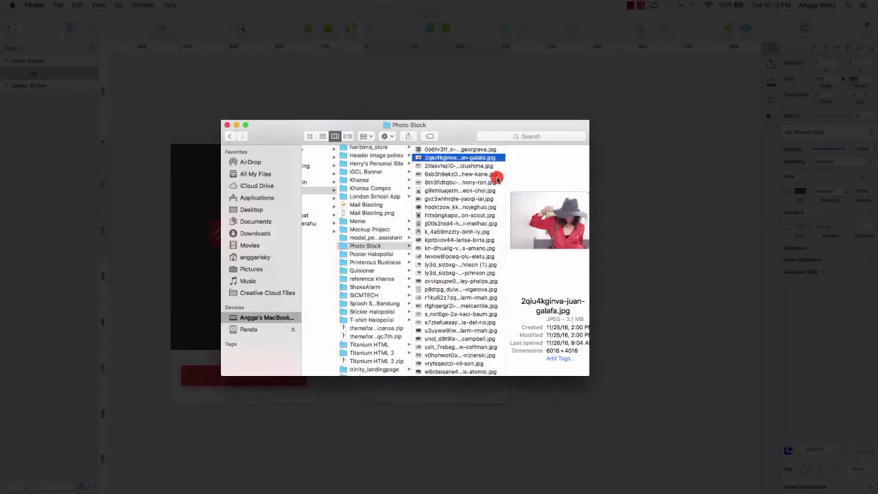
Step: Preview the pictures in the Photo Stock folder to choose a header photo for the Home Screen
left_click(491, 166)
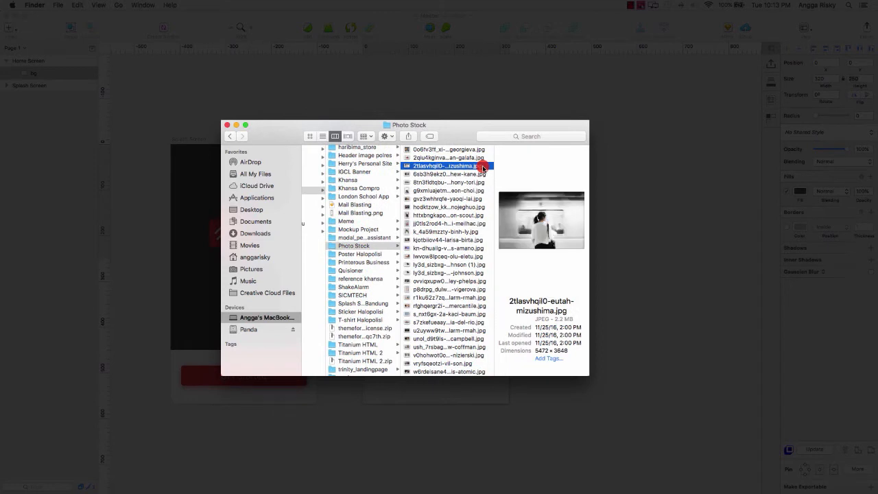
key("Down")
key("Down")
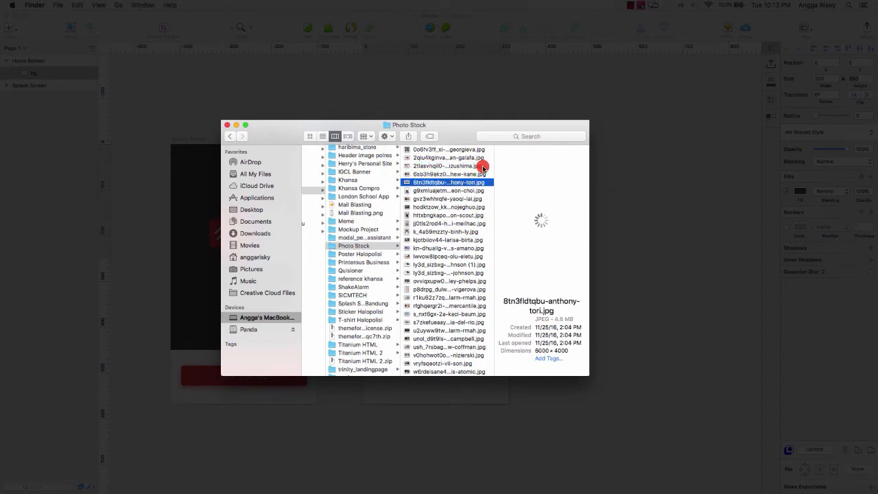
key("Down")
key("Down")
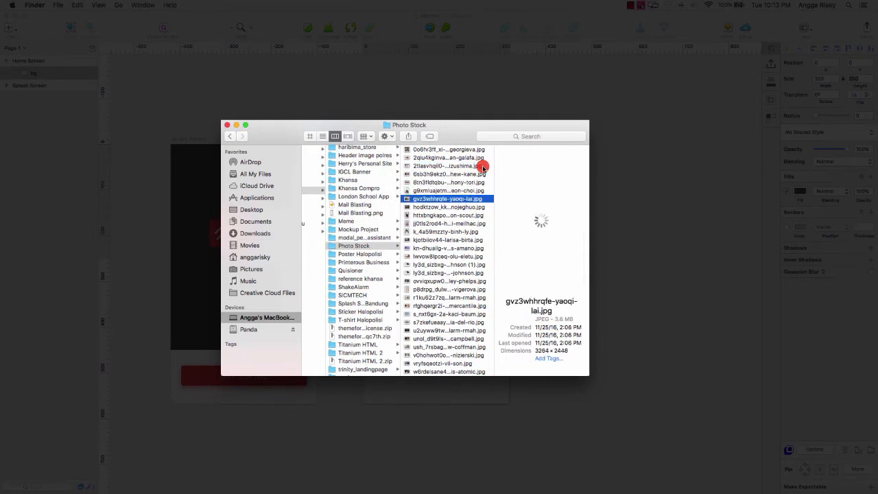
key("Down")
key("Up")
key("Up")
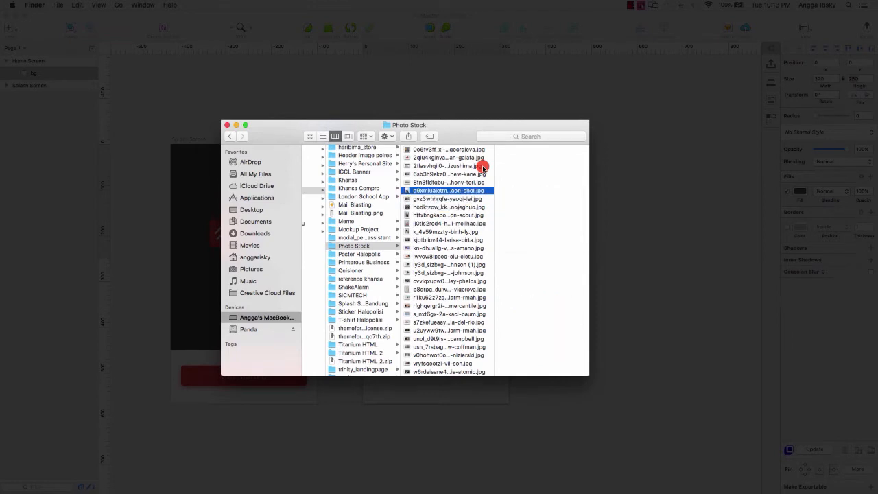
key("Up")
key("Up")
key("Up")
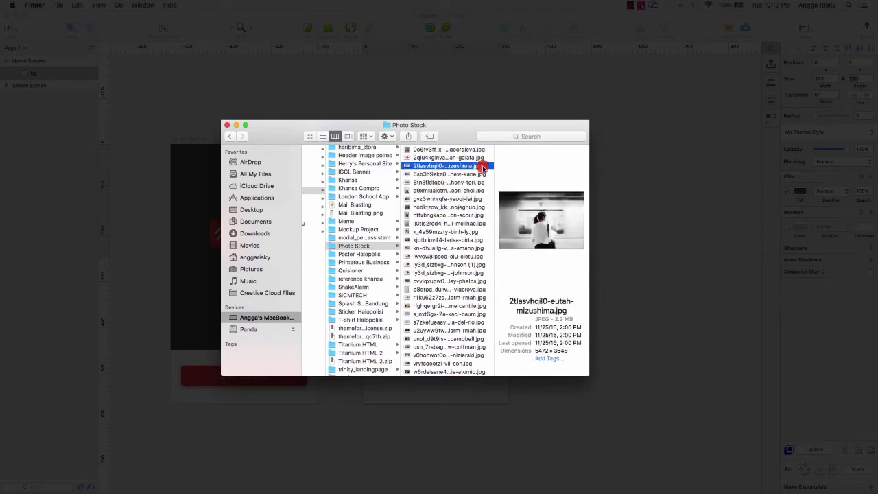
Step: Copy the black-and-white photo of a woman facing a train, paste it into Sketch's Home Screen artboard and move it to position 0, 0
right_click(485, 167)
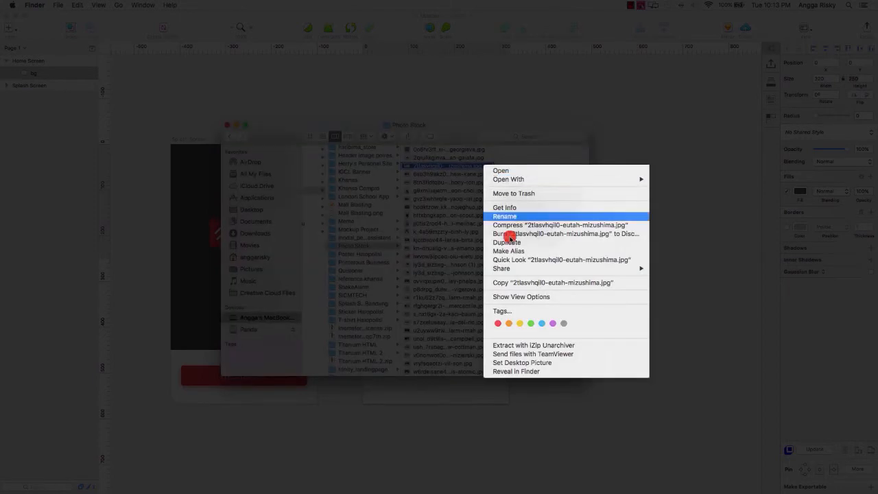
left_click(520, 283)
left_click(639, 234)
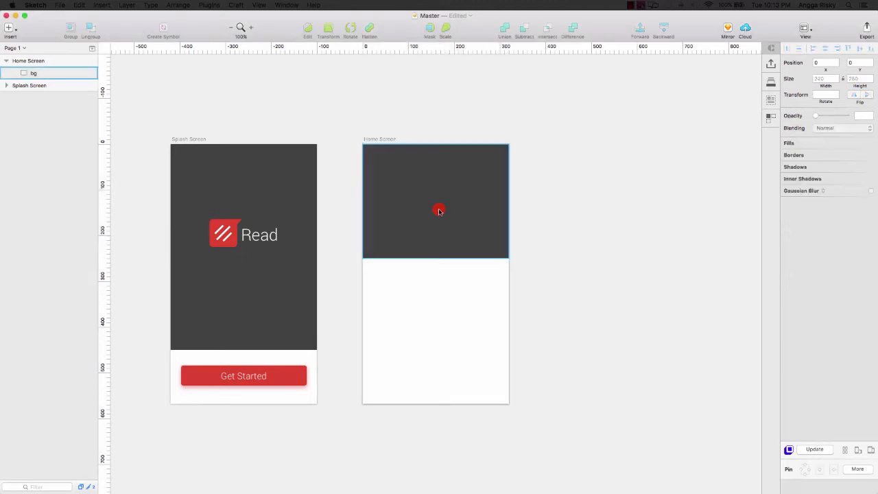
right_click(441, 211)
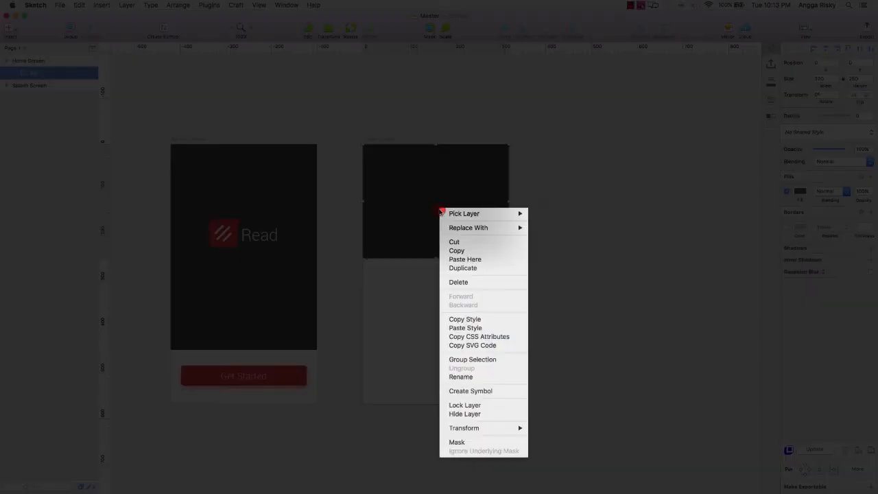
left_click(468, 261)
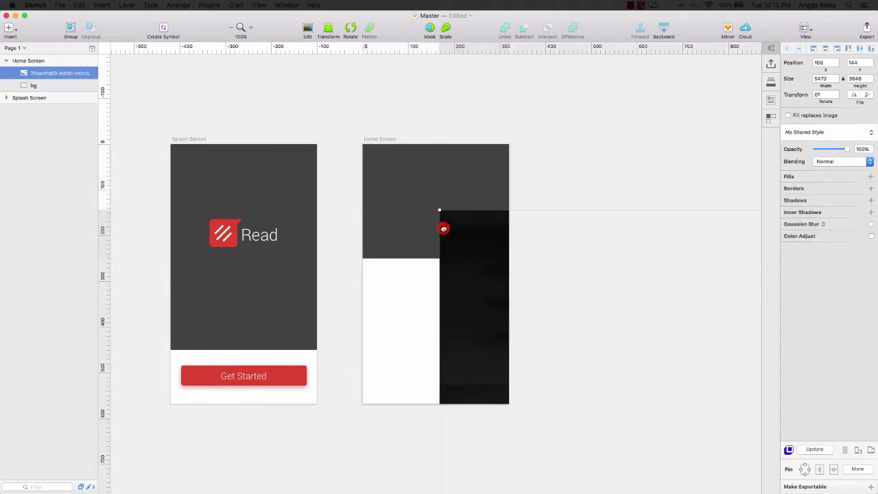
left_click_drag(443, 231, 385, 183)
Step: Turn the bg rectangle into a mask that clips the photo on the Home Screen artboard
left_click(55, 86)
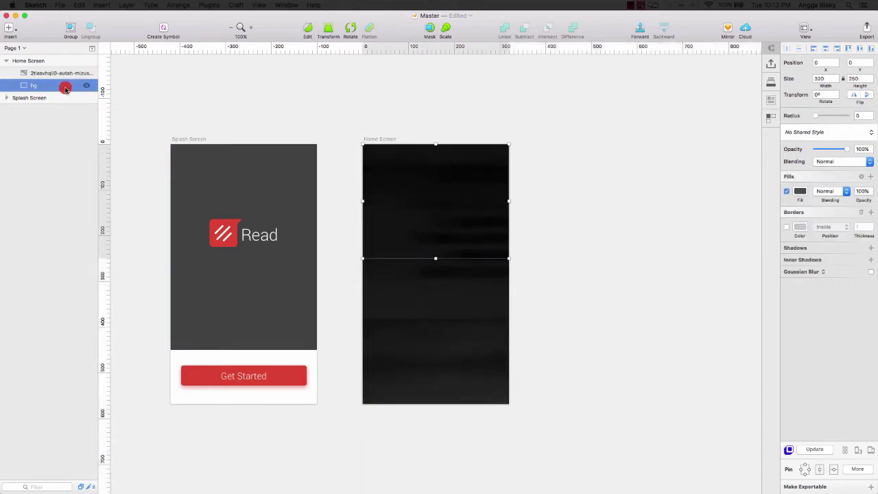
right_click(69, 89)
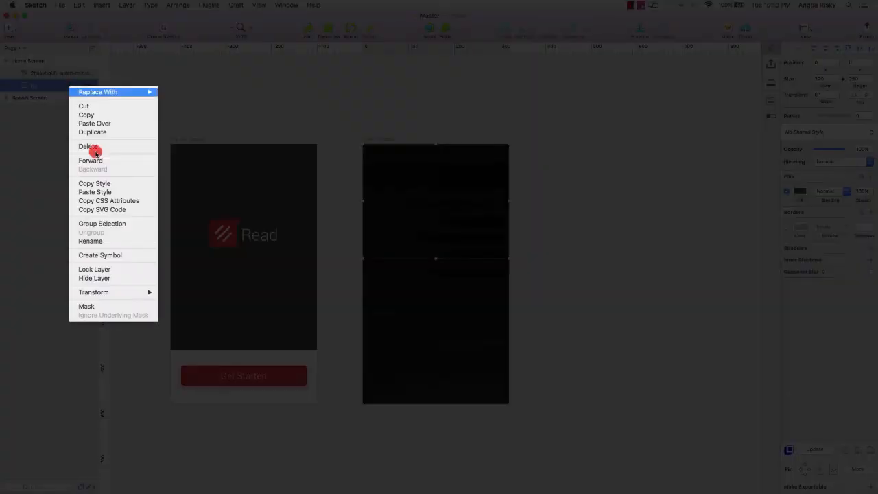
left_click(87, 304)
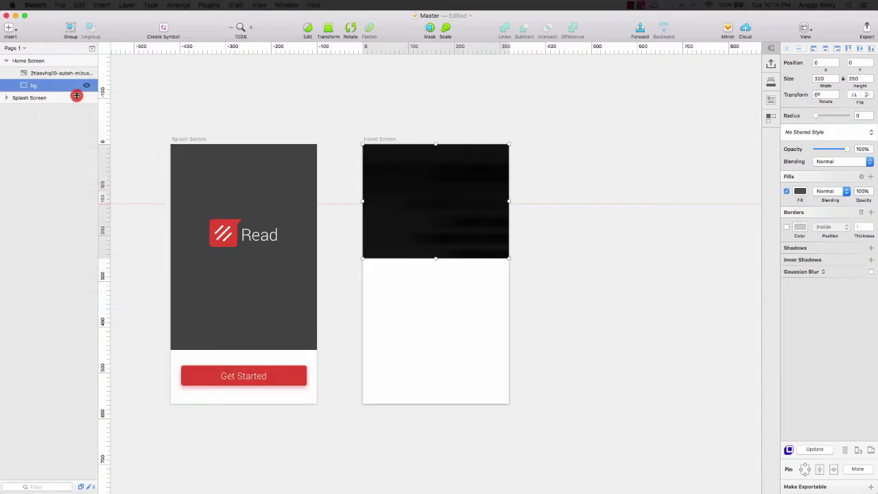
Step: Scale the masked photo down proportionally from its lower-right corner to about 402 by 268
left_click(47, 72)
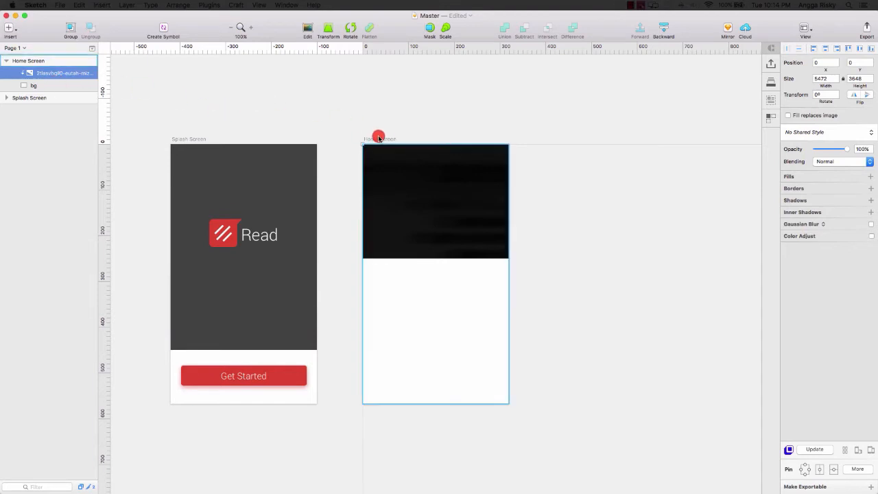
left_click(237, 29)
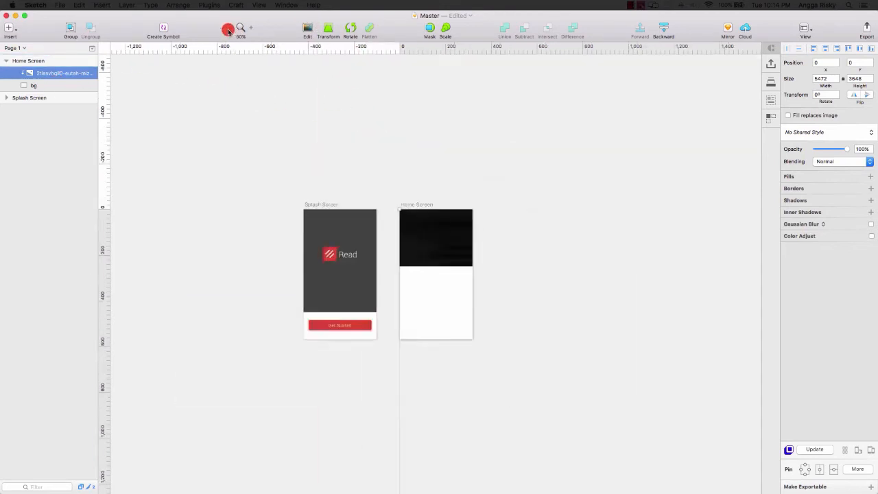
left_click(227, 30)
scroll(219, 69, "down", 1)
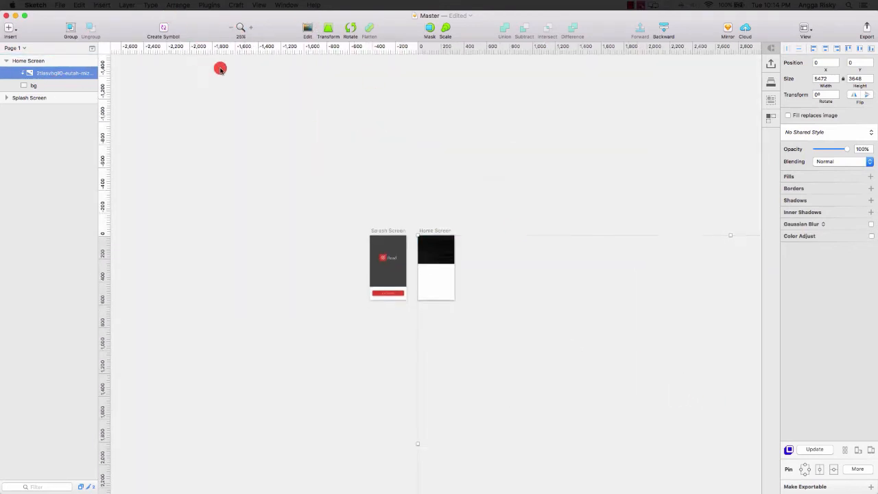
key("super+2")
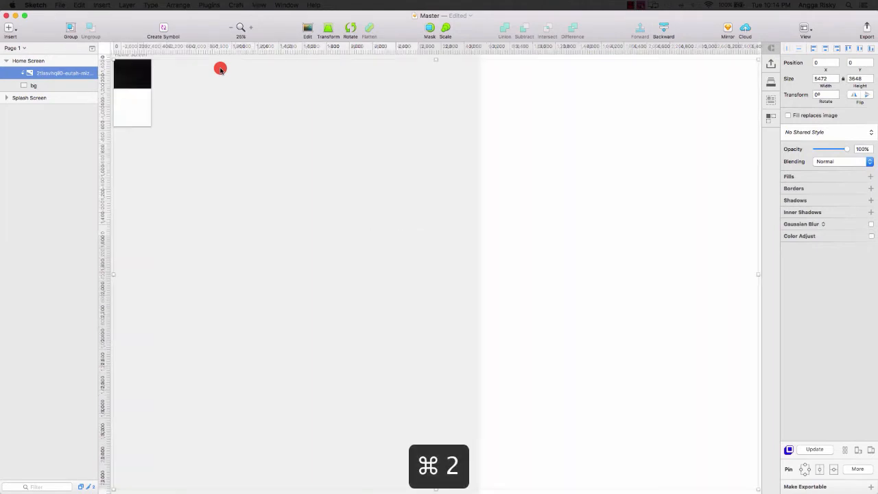
left_click_drag(764, 484, 180, 97)
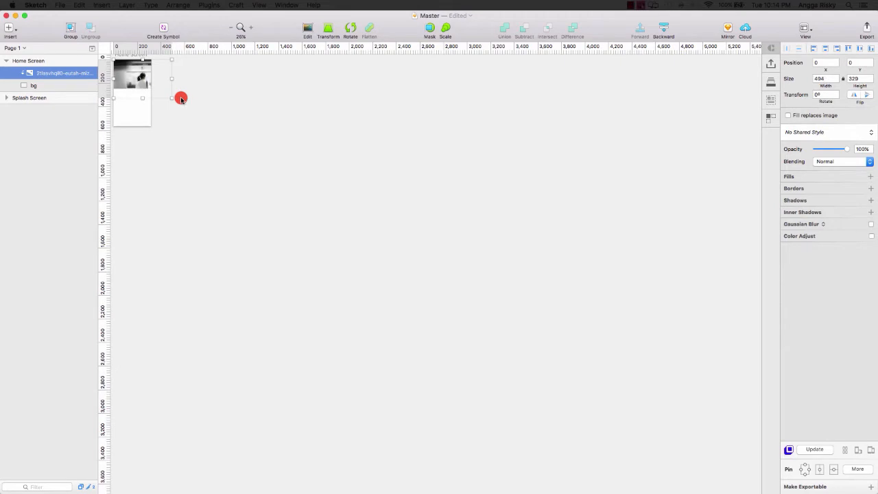
key("super+2")
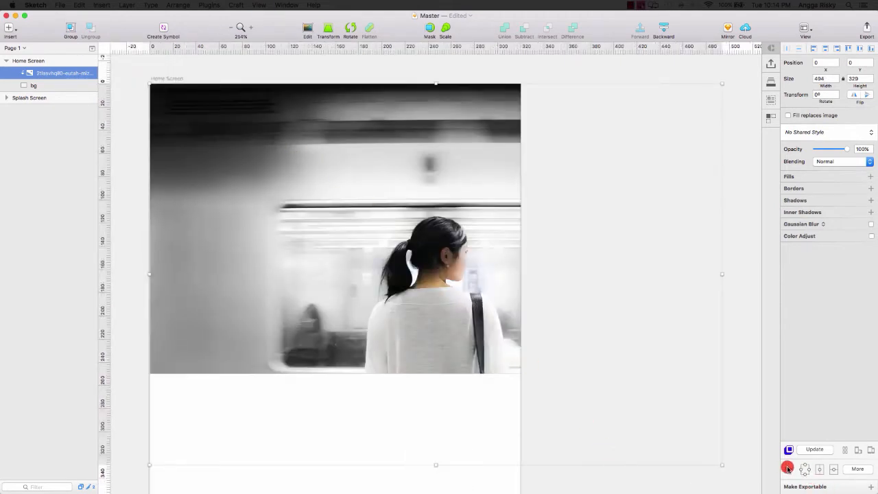
left_click_drag(723, 465, 614, 393)
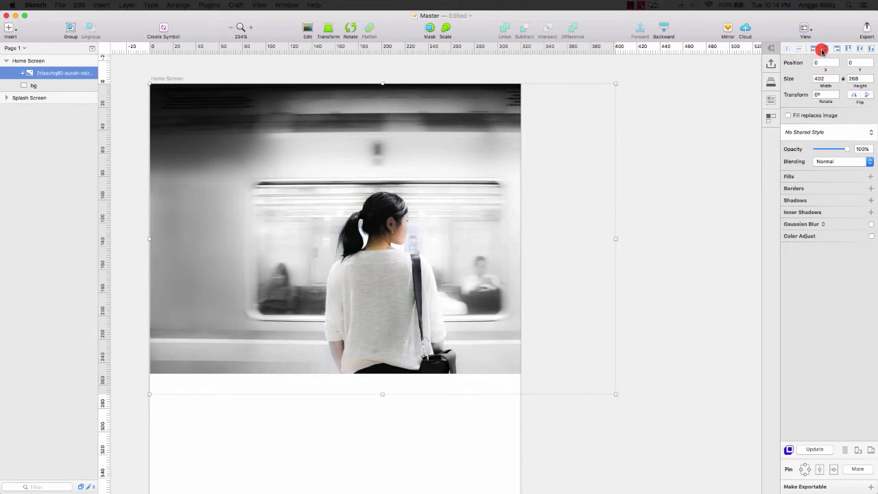
Step: Centre the photo horizontally on the Home Screen artboard and nudge it up to a Y position of -12
left_click(824, 50)
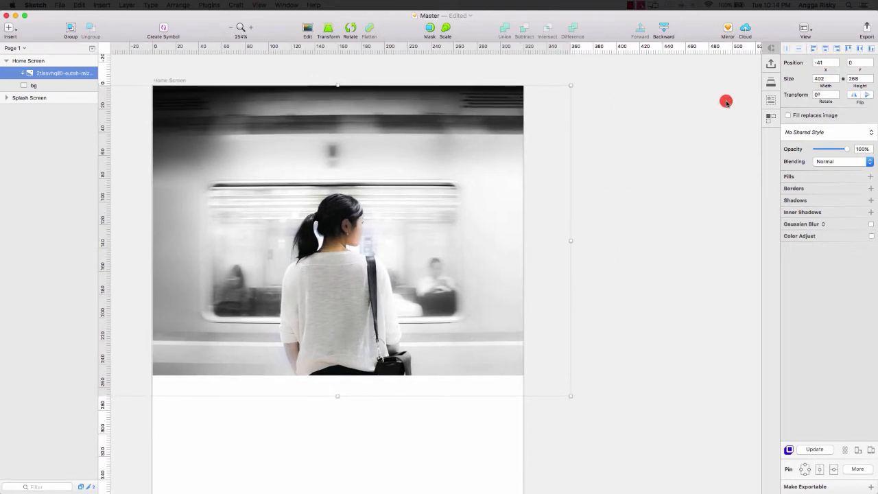
key("shift+Up")
key("Up")
key("Up")
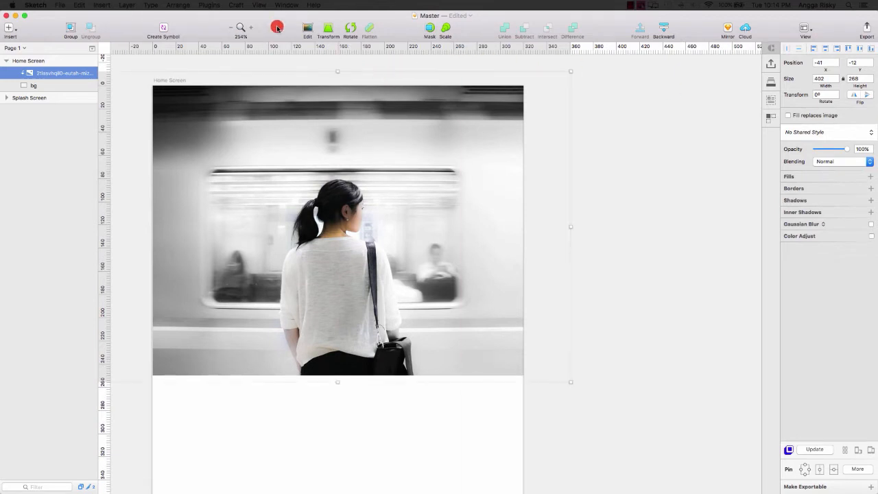
left_click(230, 29)
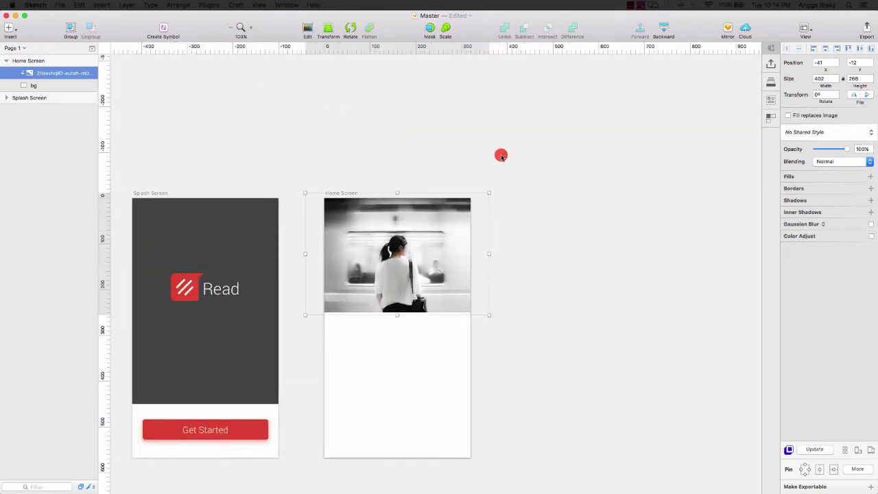
Step: Group the masked photo and the bg rectangle on the Home Screen artboard
left_click(501, 156)
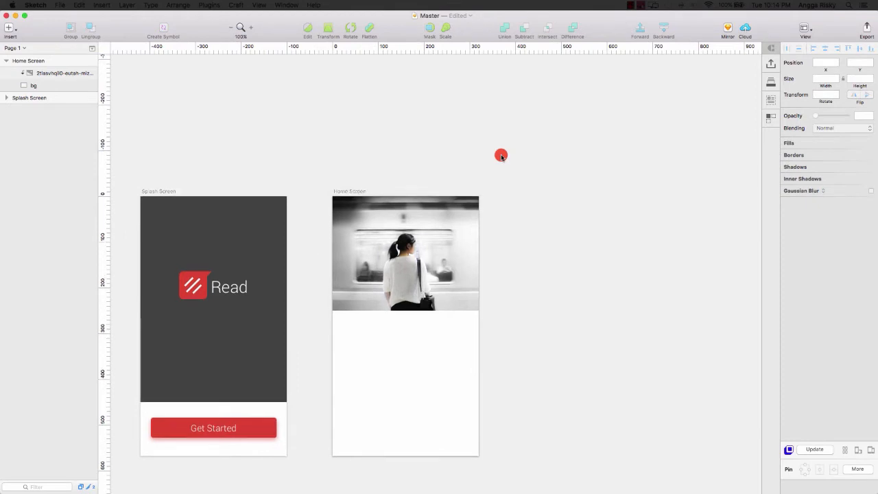
scroll(501, 156, "left", 2)
scroll(501, 156, "down", 3)
scroll(500, 156, "left", 2)
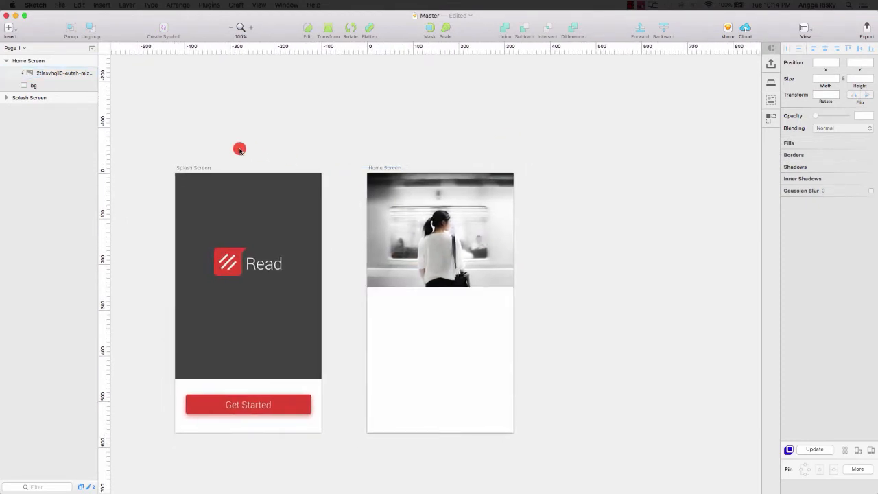
left_click(46, 73)
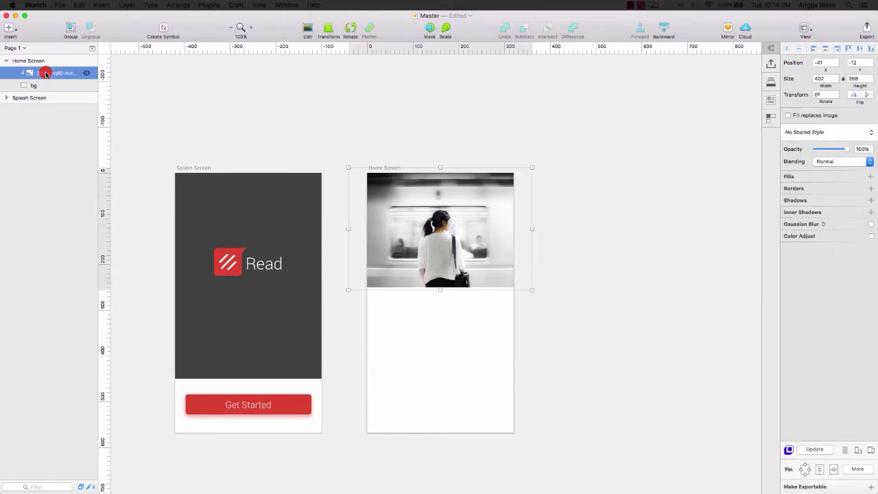
left_click(54, 85, "shift")
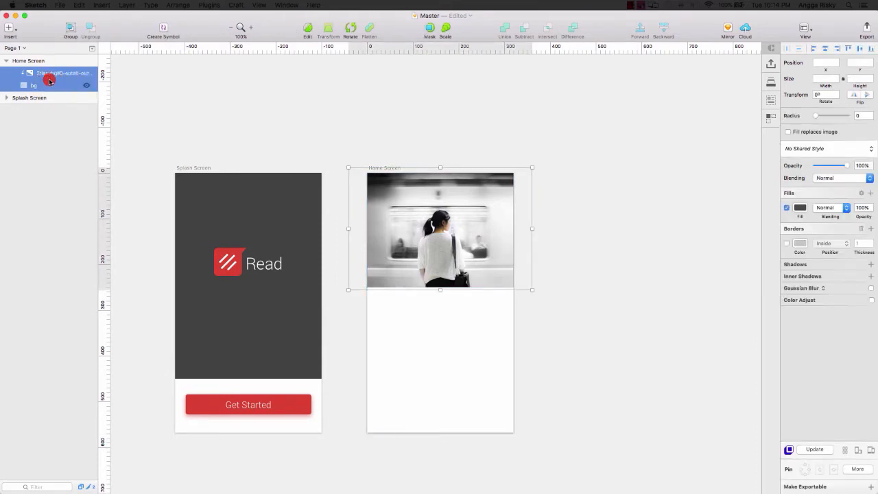
right_click(48, 82)
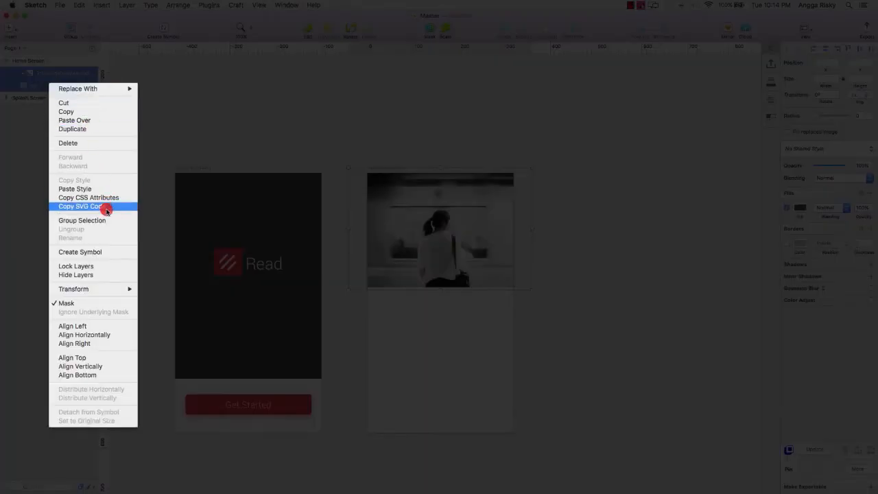
left_click(79, 220)
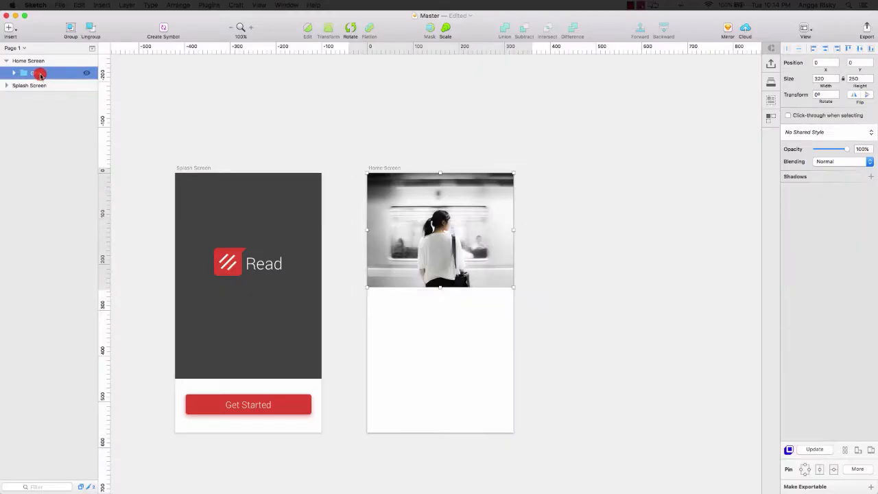
Step: Rename the new group on the Home Screen artboard as big-article
double_click(39, 72)
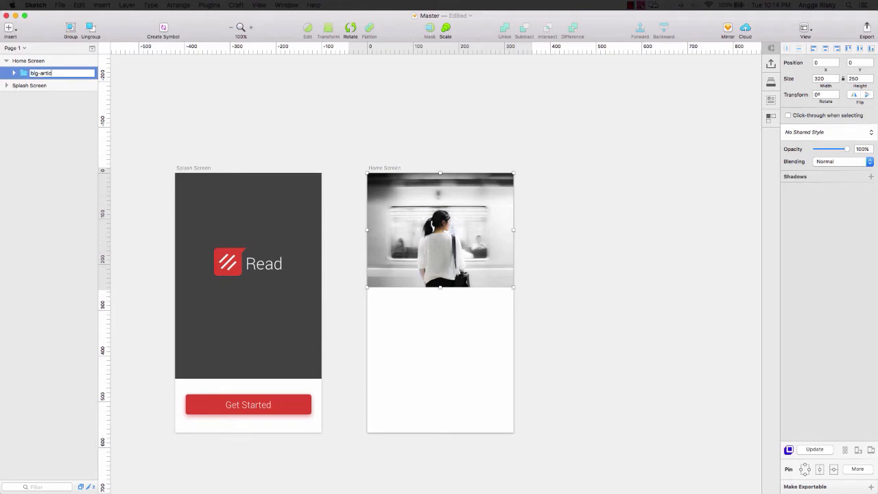
type("big-article")
key("Return")
key("Return")
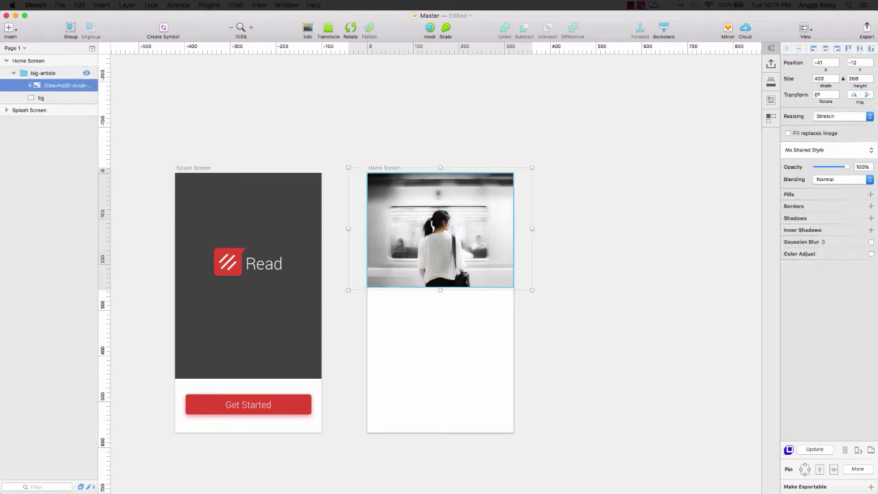
Step: Place a text layer over the lower part of the header photo and set its font size to 24
left_click(8, 28)
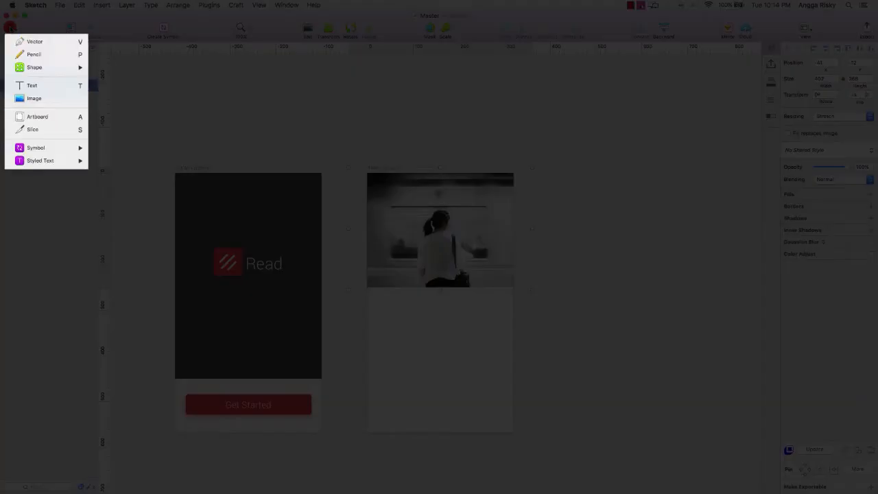
left_click(61, 85)
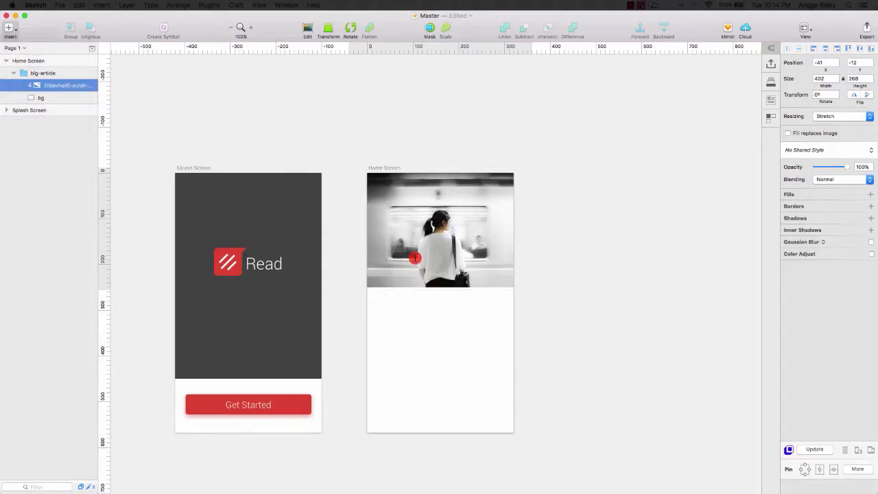
left_click(393, 249)
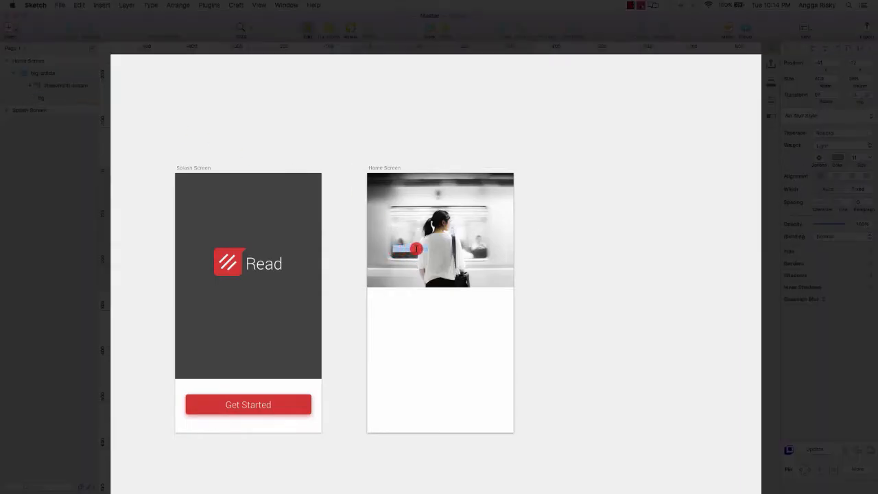
left_click(870, 157)
left_click(858, 240)
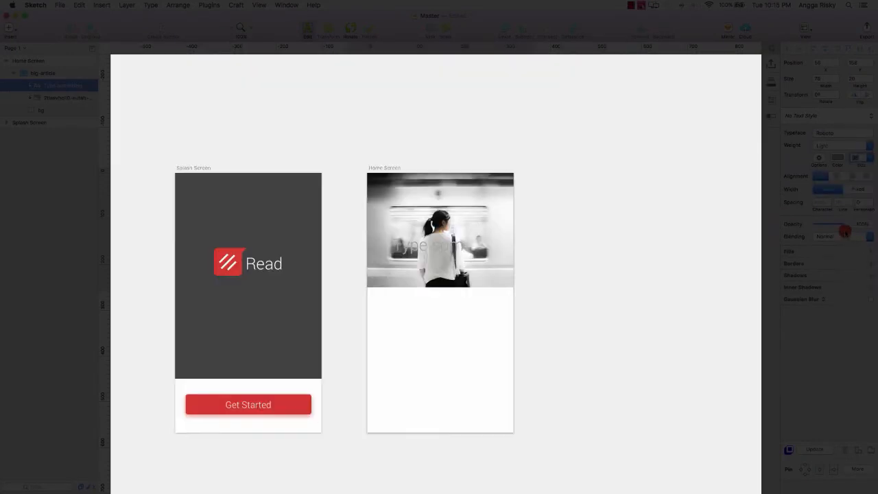
left_click(871, 158)
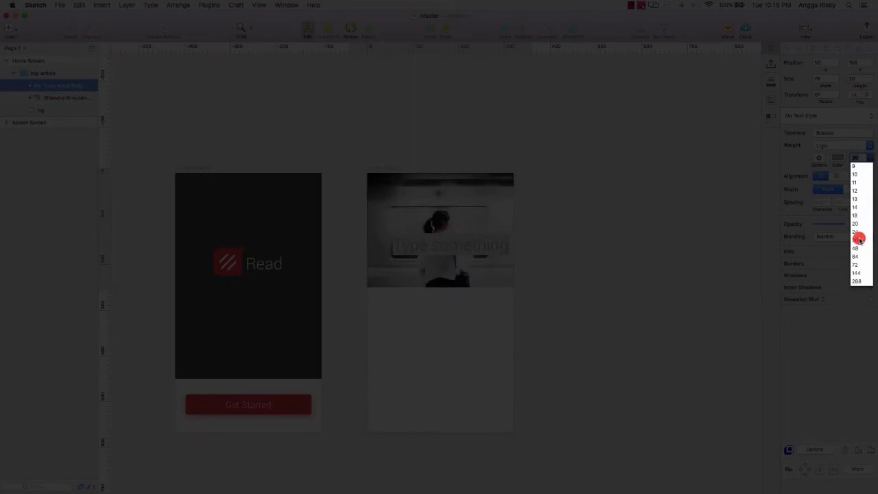
left_click(857, 232)
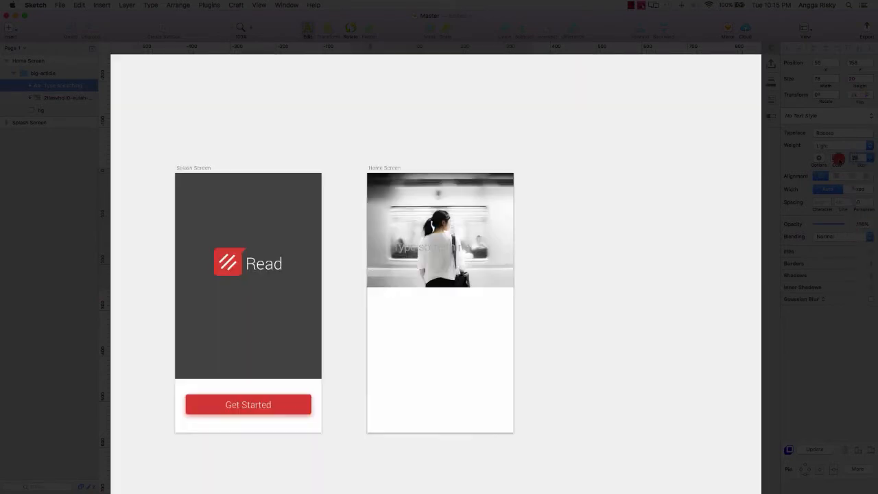
Step: Colour the text over the header photo white (FFFFFF) and set its weight to Regular
left_click(838, 159)
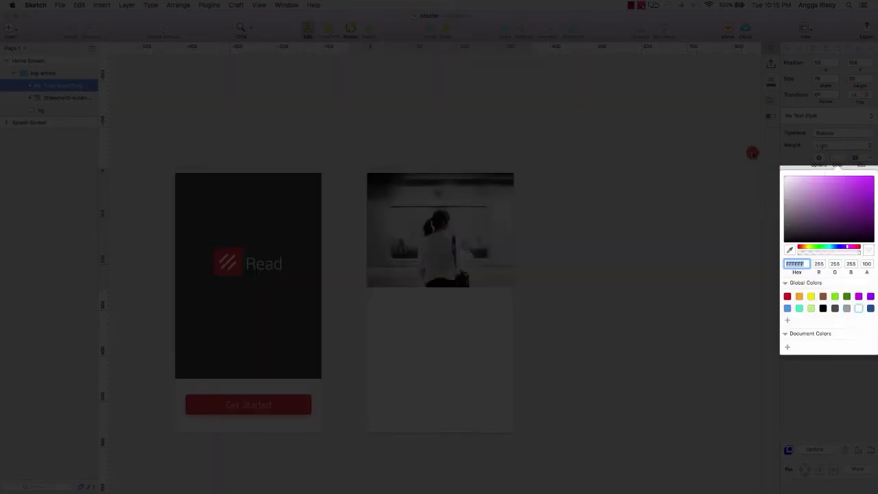
left_click(837, 158)
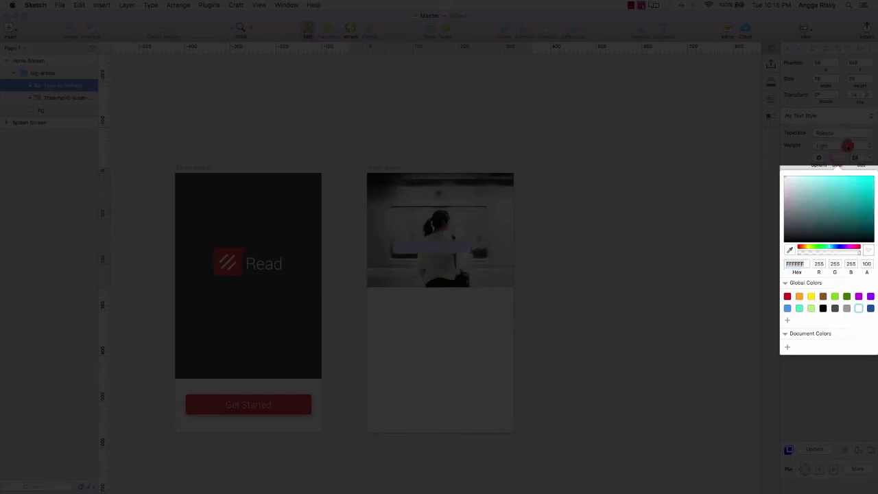
left_click(868, 145)
left_click(835, 124)
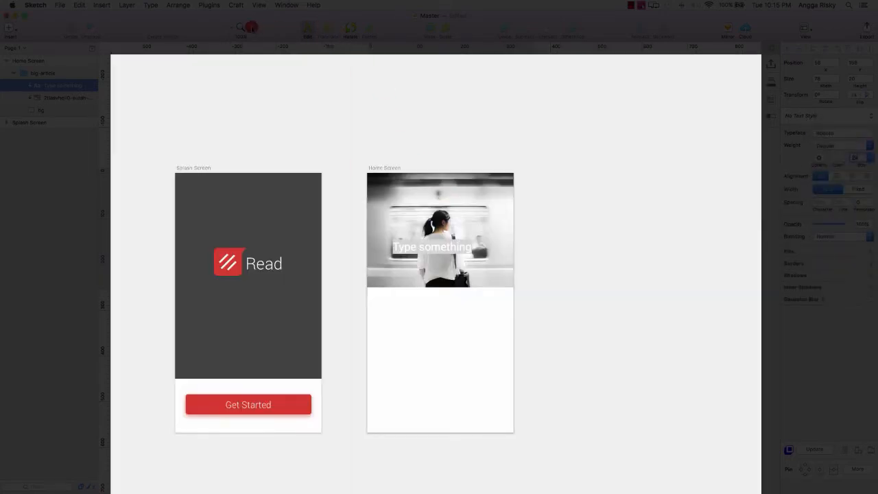
Step: Replace the placeholder text over the photo with "Move on. It's good for you."
left_click(251, 28)
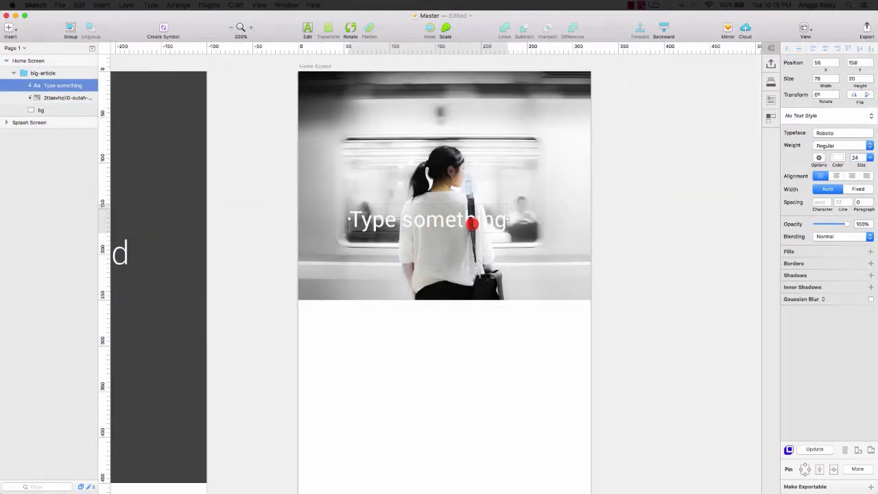
double_click(472, 224)
key("super+a")
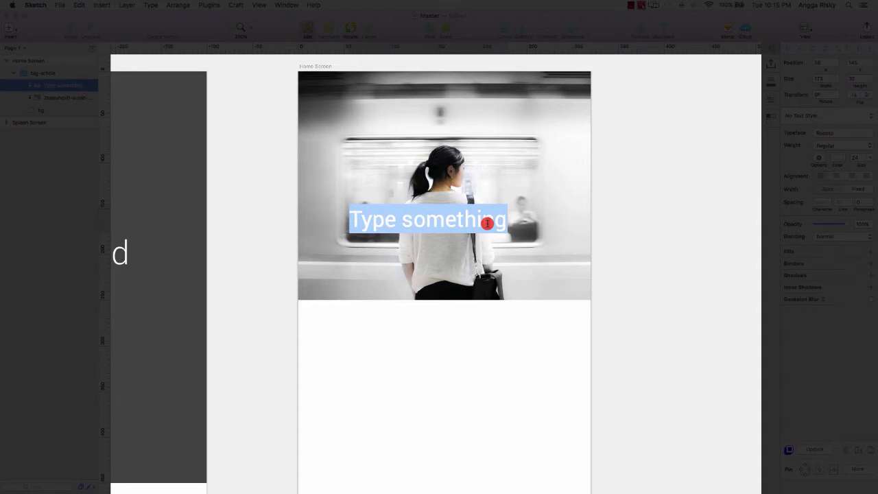
type("Move on")
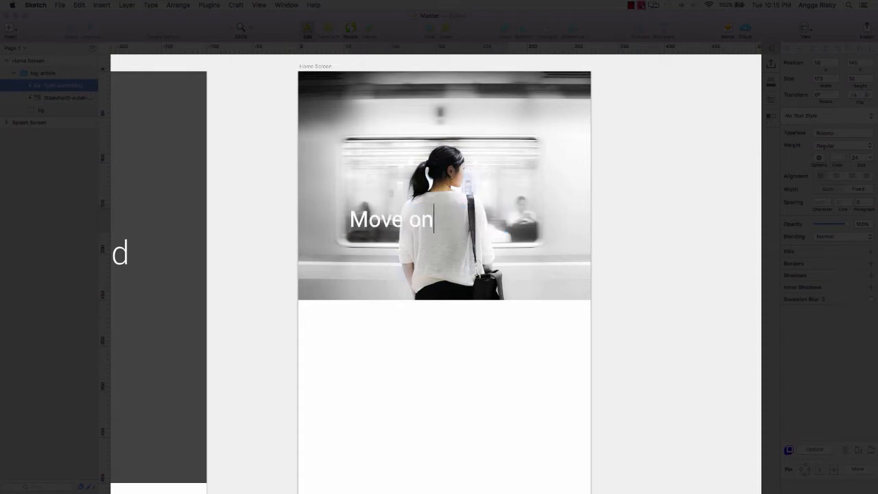
type(". It's g")
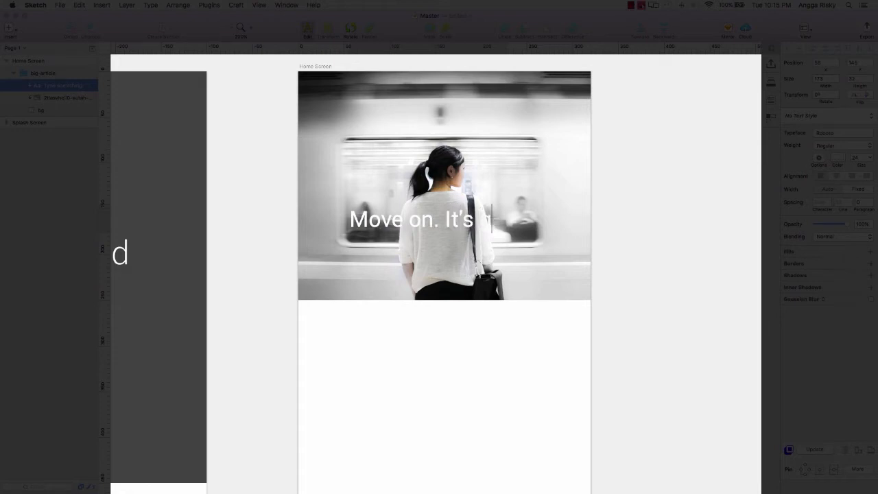
type("ood for you")
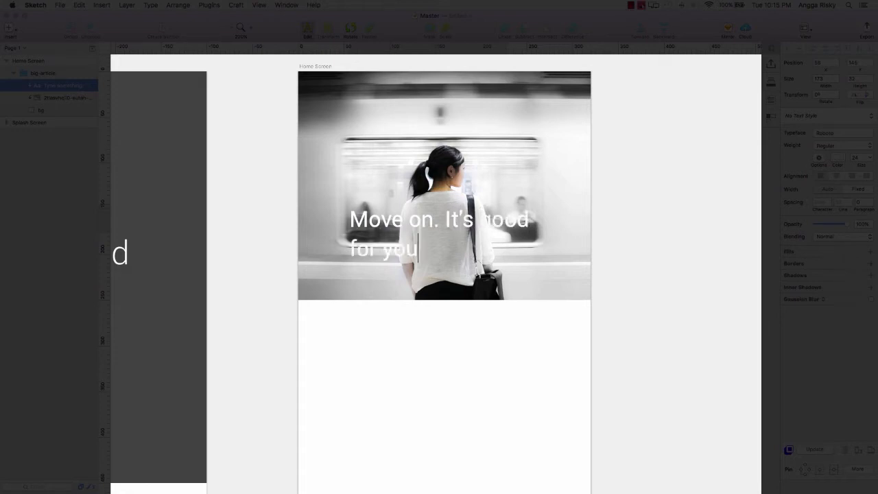
type(".")
key("Escape")
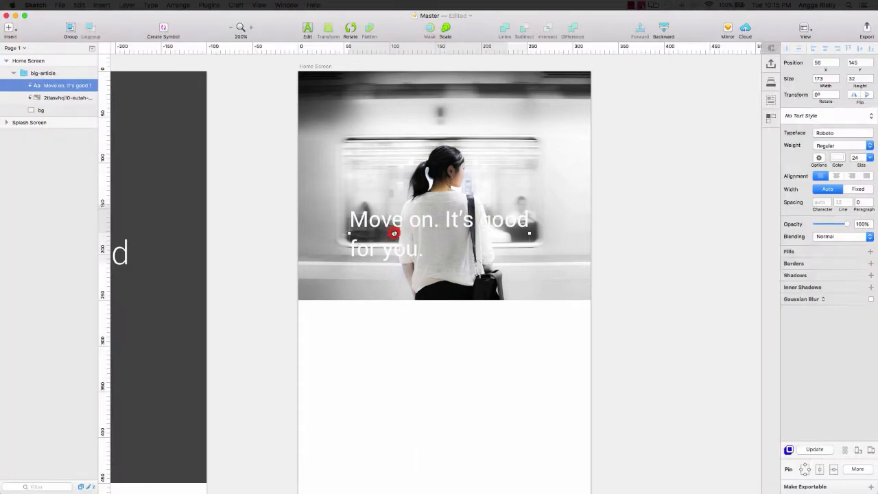
Step: Move the headline near the photo's left edge, to about X 14, Y 156, and set its line spacing to 28
left_click_drag(393, 233, 355, 242)
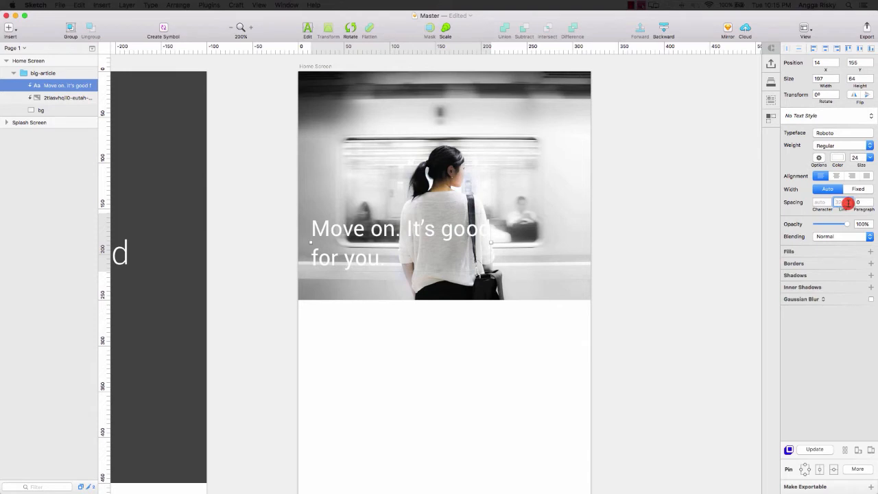
type("28")
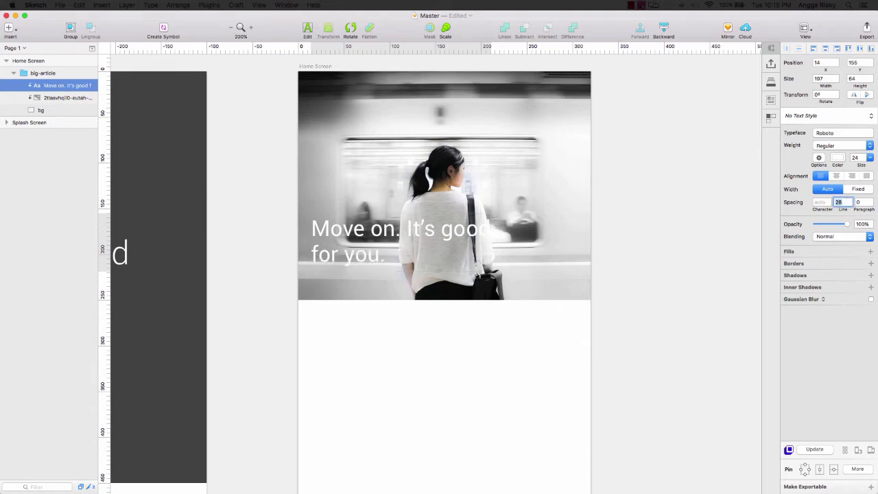
Step: Add a drop shadow to the headline with X 0, Y 2, blur 4 and black (000000) at 30% opacity
left_click(819, 277)
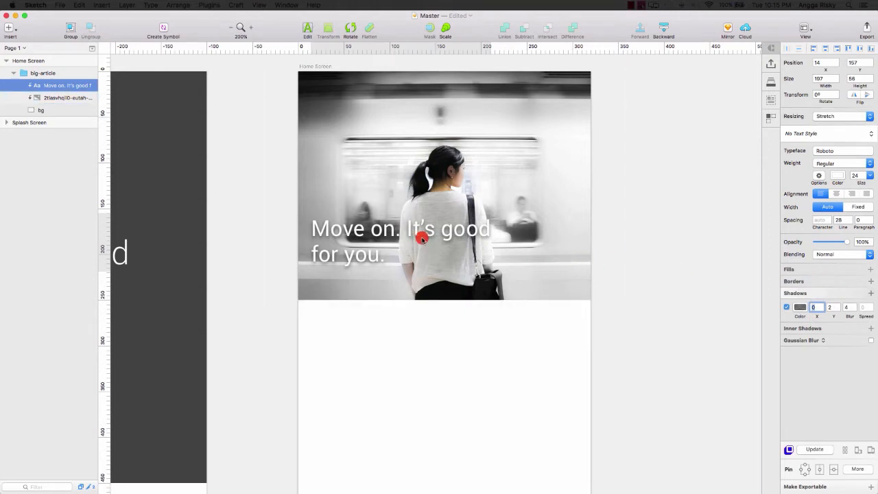
left_click(799, 308)
left_click(856, 318)
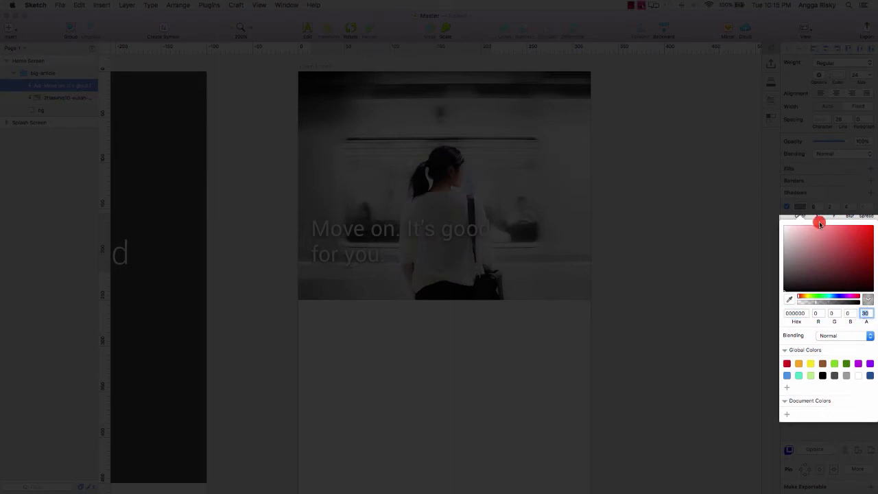
left_click(801, 207)
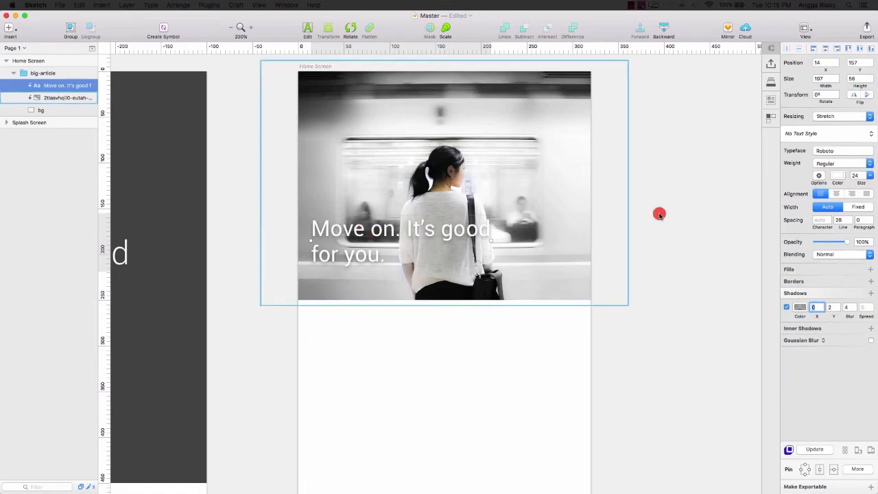
Step: Change the headline's font weight to Light
left_click(826, 163)
left_click(827, 184)
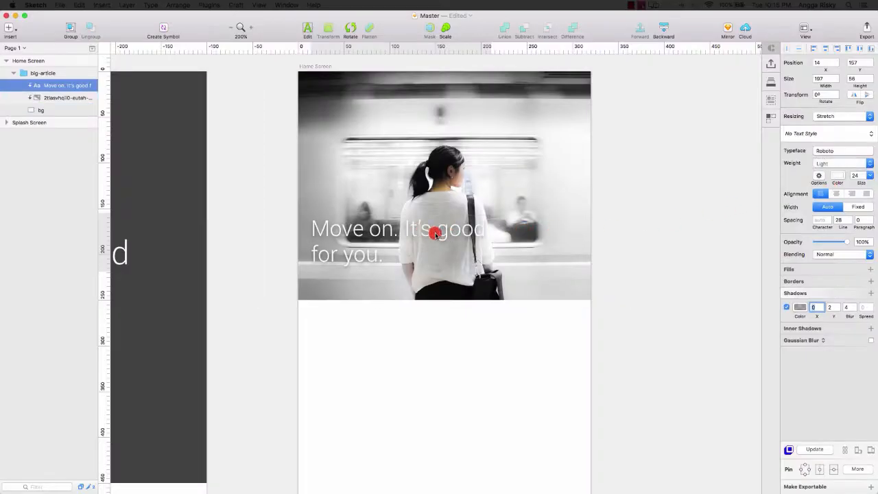
left_click(447, 233)
Step: Duplicate the headline text layer and change the copy's text to "Jan 12, 2017"
scroll(614, 219, "left", 3)
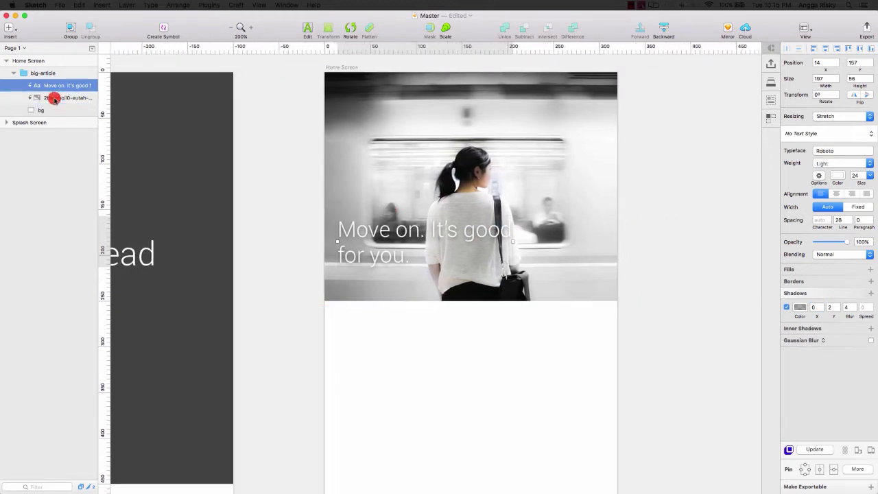
right_click(59, 87)
left_click(96, 134)
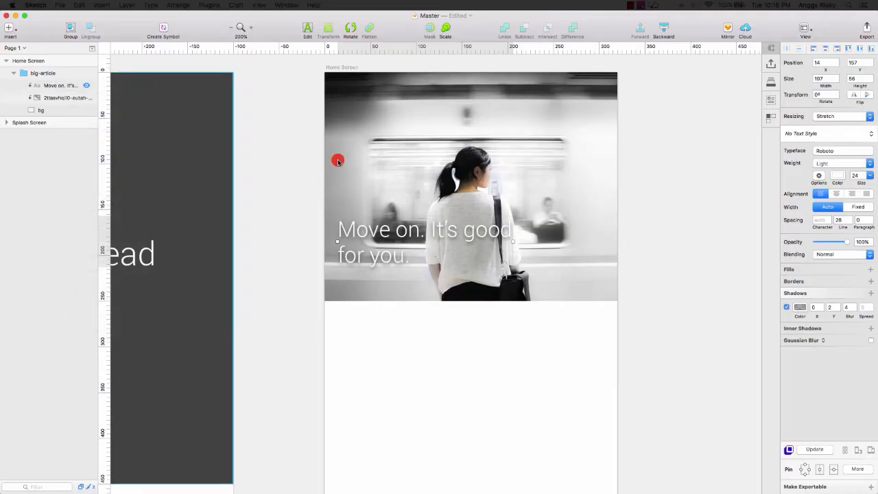
left_click(307, 29)
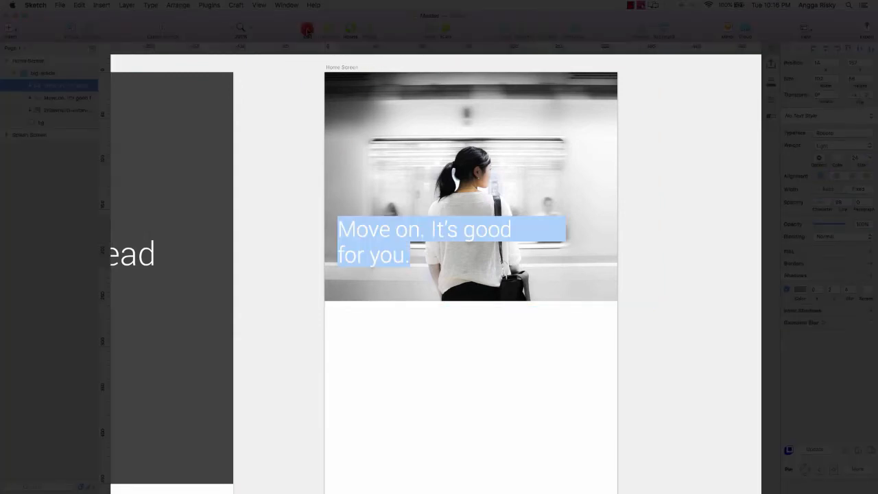
left_click(348, 229)
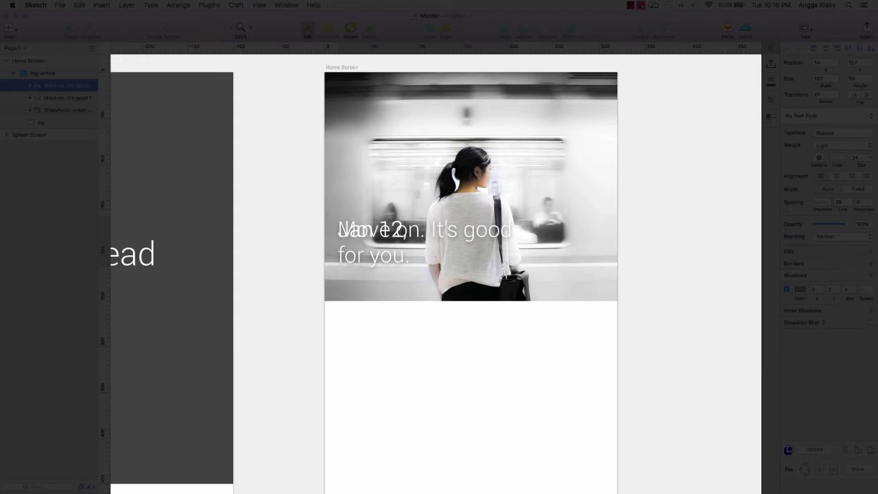
type("2017")
key("Escape")
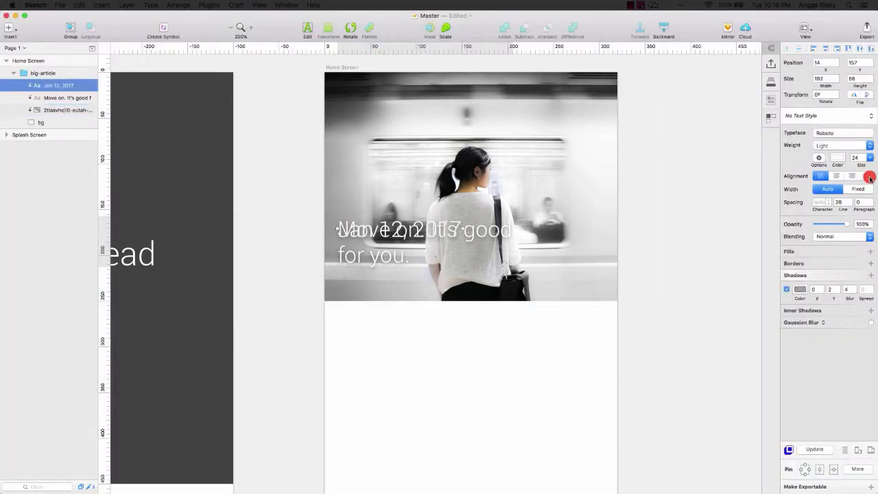
Step: Set the date text's font size to 14 and place it below the headline at X 14, Y 216
left_click(870, 157)
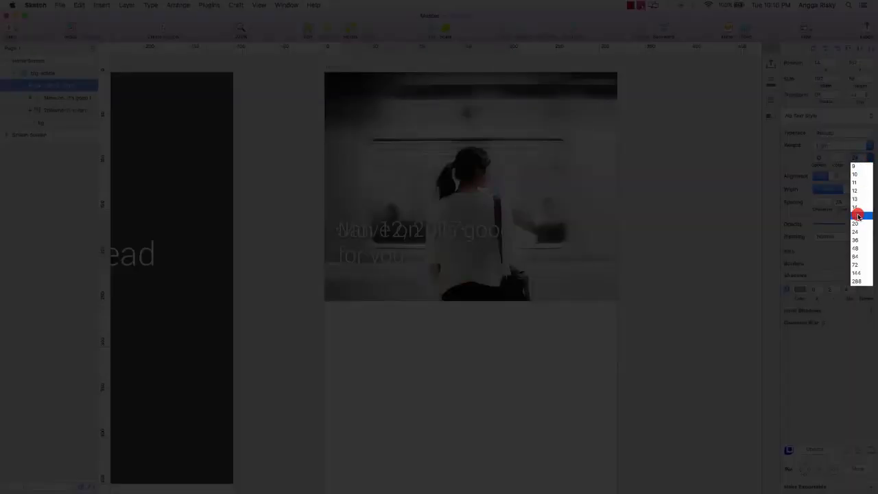
left_click(858, 216)
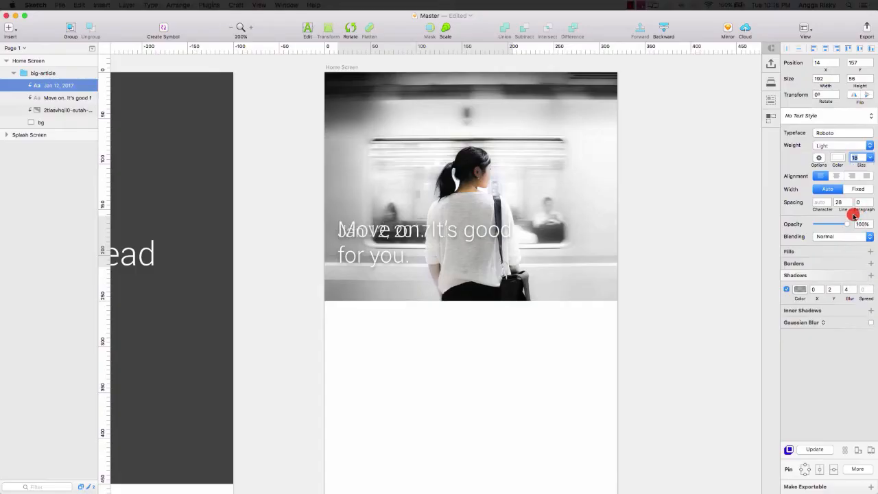
left_click(871, 159)
left_click(857, 207)
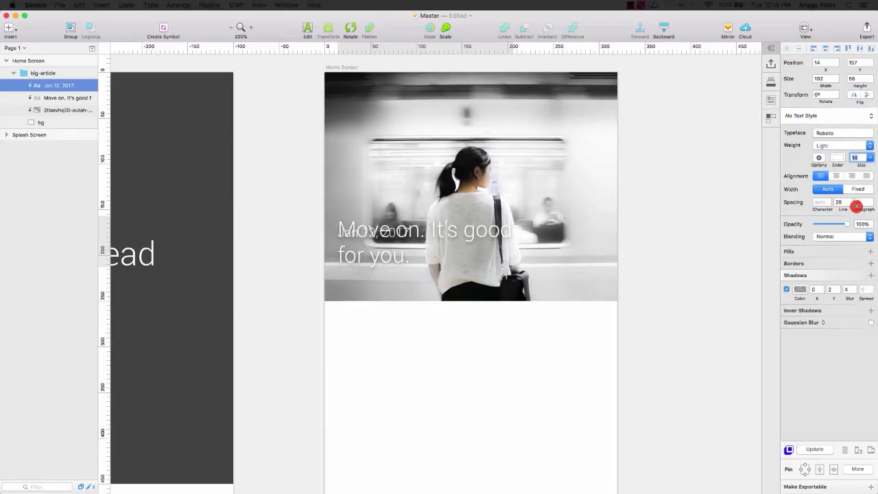
left_click(227, 31)
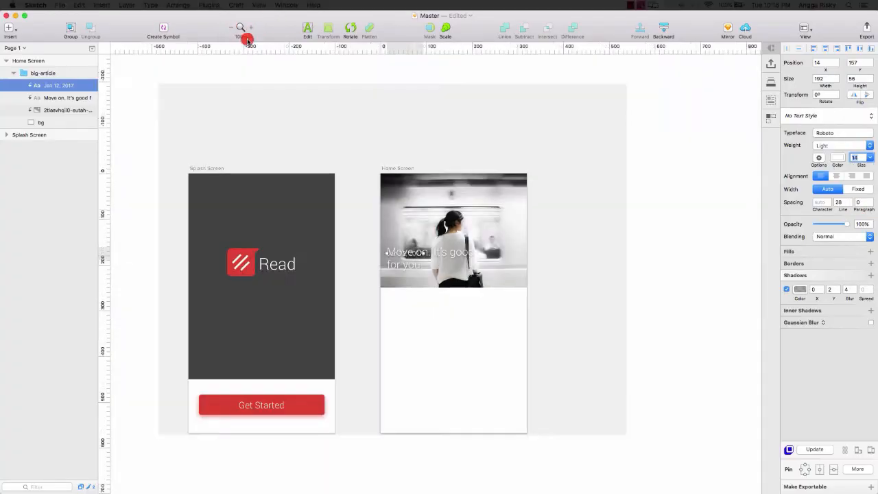
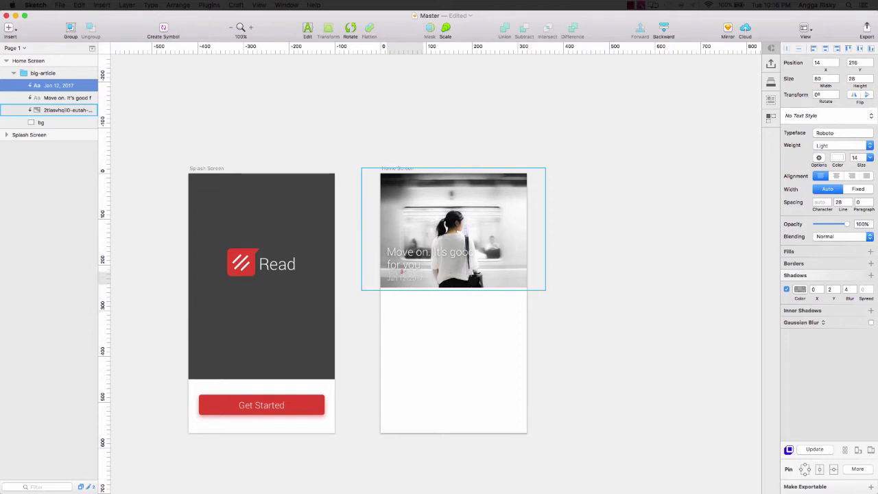
Step: Change the headline's font weight to Regular
left_click(427, 252)
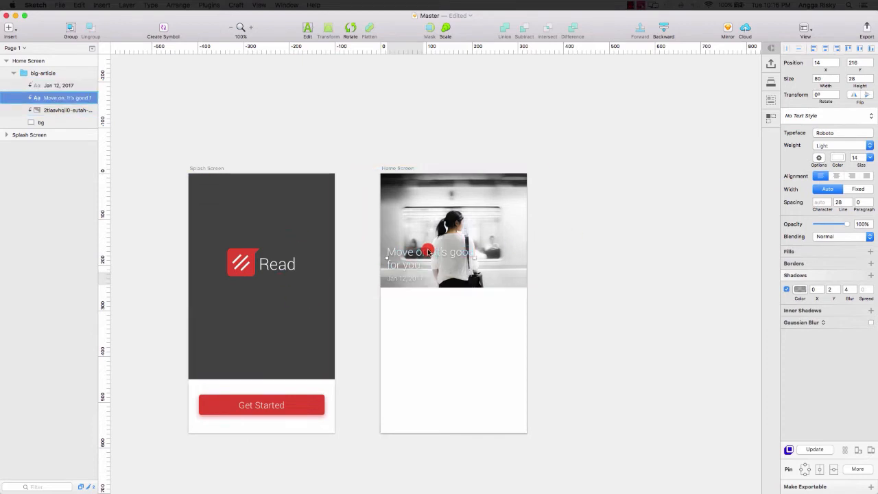
left_click(870, 165)
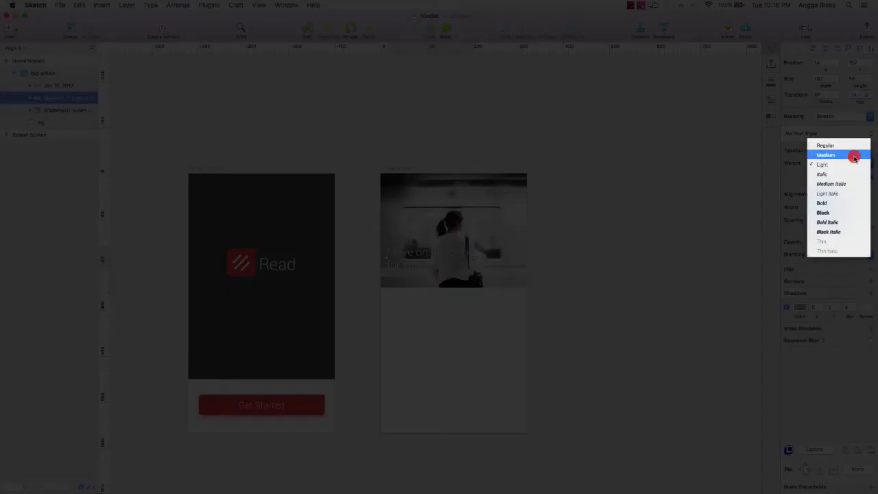
left_click(854, 144)
left_click(575, 233)
Step: Set the headline's line spacing to 24 and move it to X 14, Y 163, just above the date
left_click(441, 261)
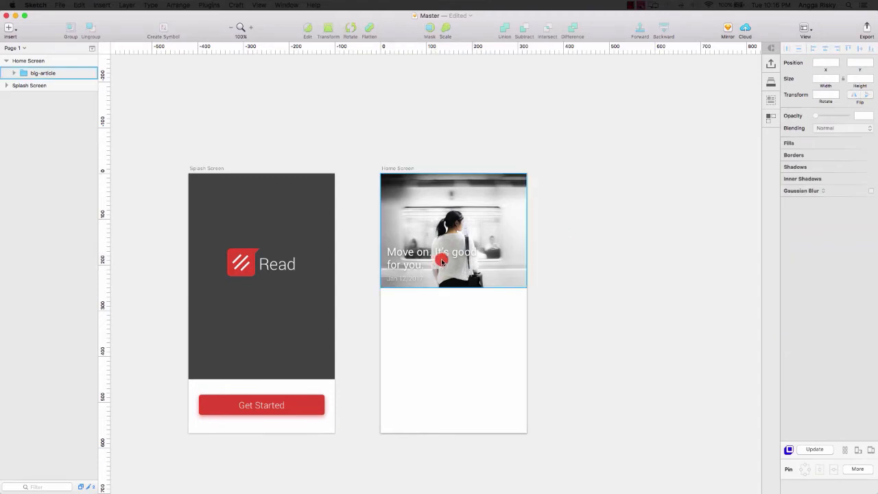
double_click(420, 250)
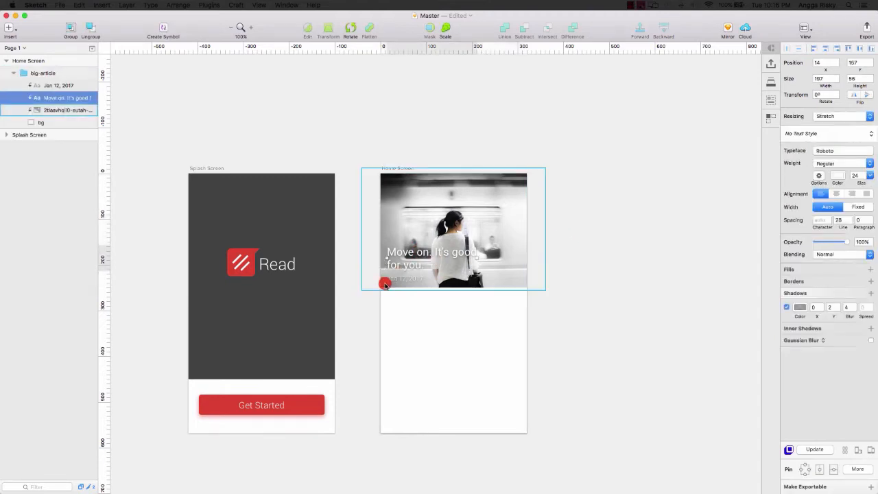
left_click(837, 220)
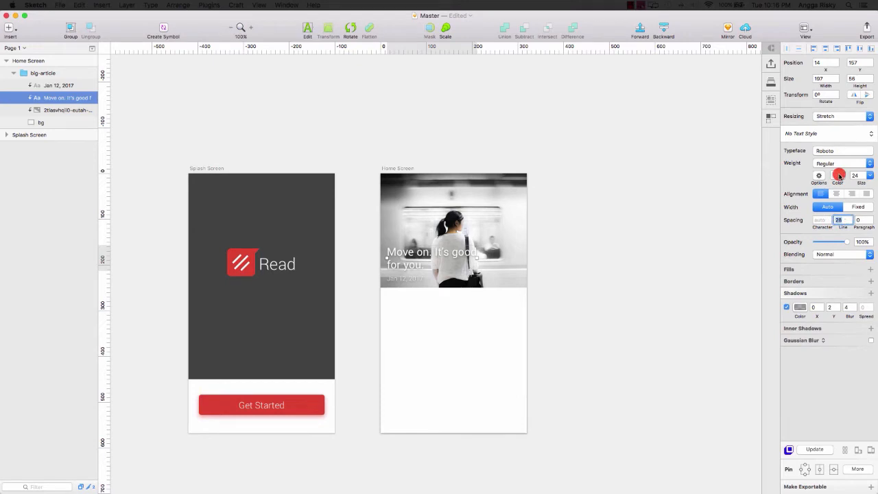
type("24")
key("Return")
key("Up")
key("Up")
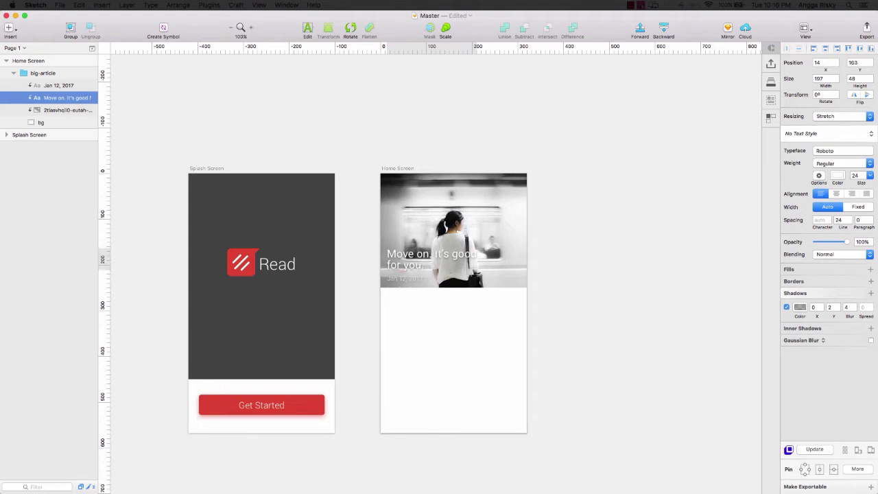
left_click(629, 176)
Step: Draw a 60 by 60 rounded square on the Home Screen at X 0, Y 250, directly below the photo header
scroll(630, 177, "down", 2)
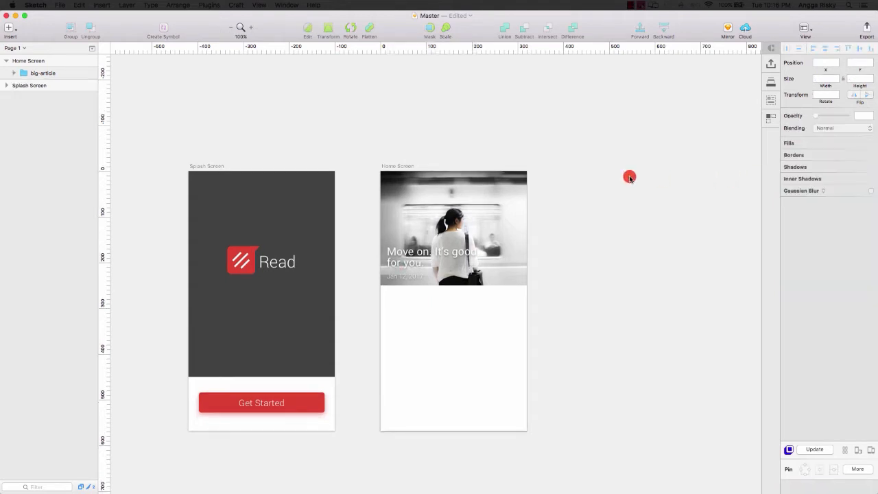
scroll(629, 177, "left", 2)
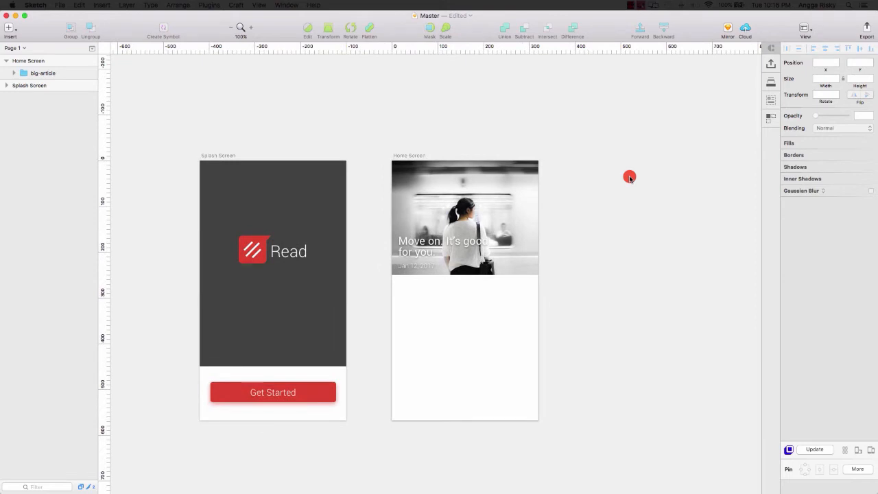
scroll(629, 178, "down", 3)
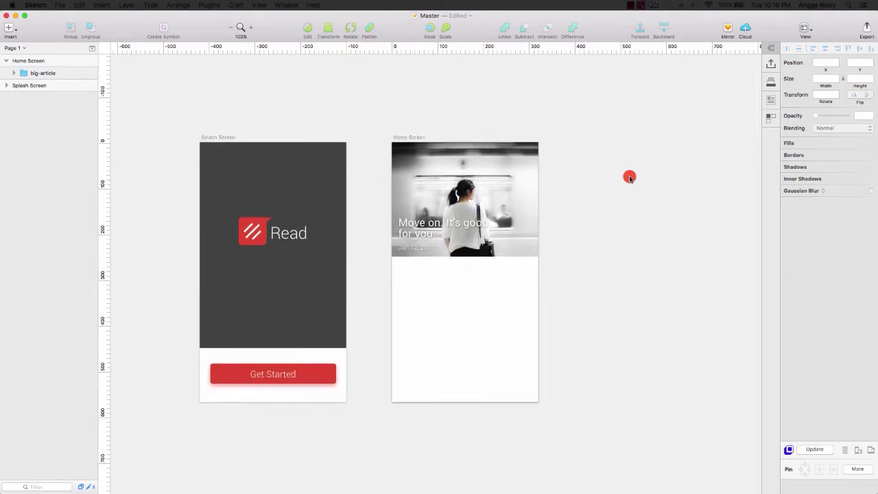
scroll(654, 251, "down", 5)
scroll(655, 251, "right", 2)
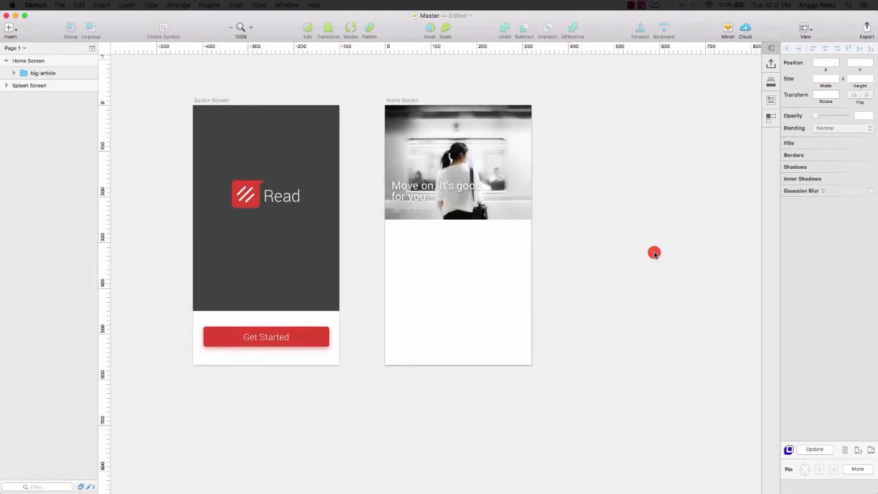
left_click(463, 143)
left_click(249, 28)
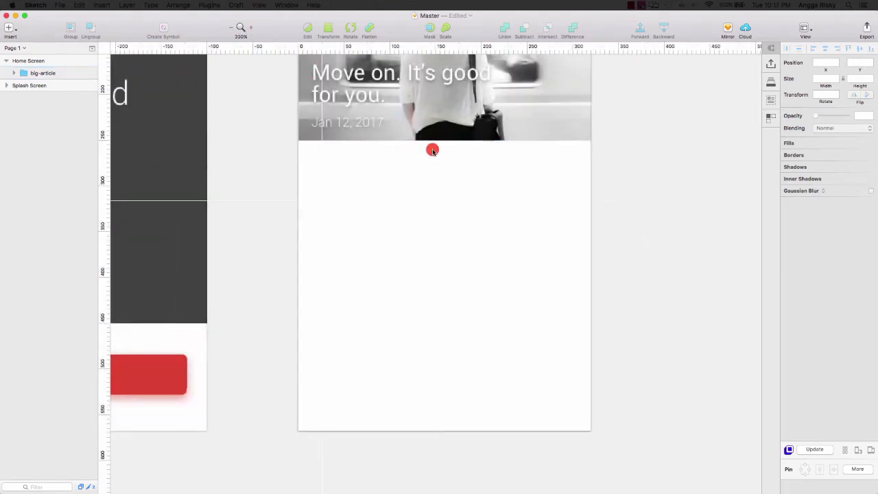
left_click(10, 28)
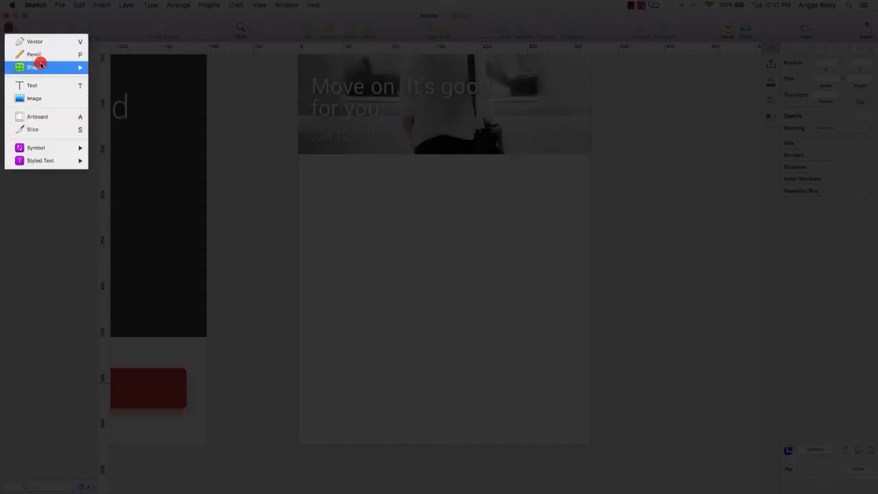
mouse_move(53, 69)
left_click(141, 118)
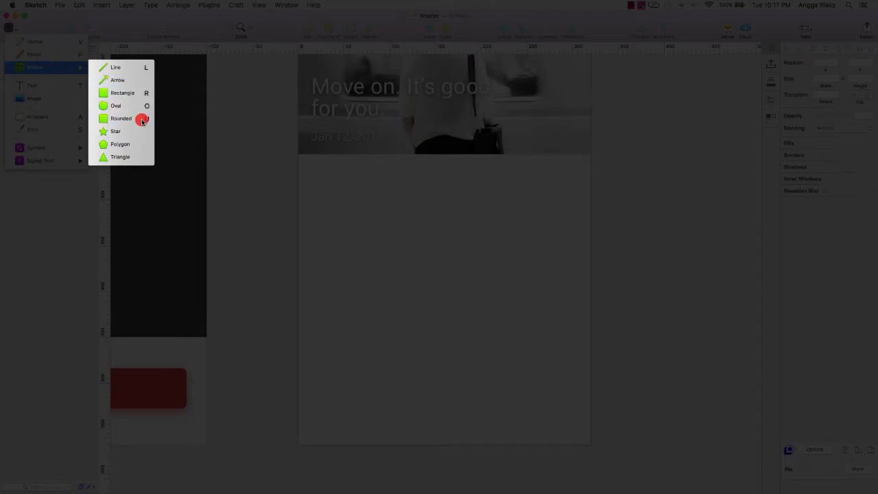
left_click_drag(297, 154, 354, 208)
mouse_move(326, 174)
left_mouse_down()
mouse_move(335, 182)
mouse_move(326, 176)
left_mouse_up()
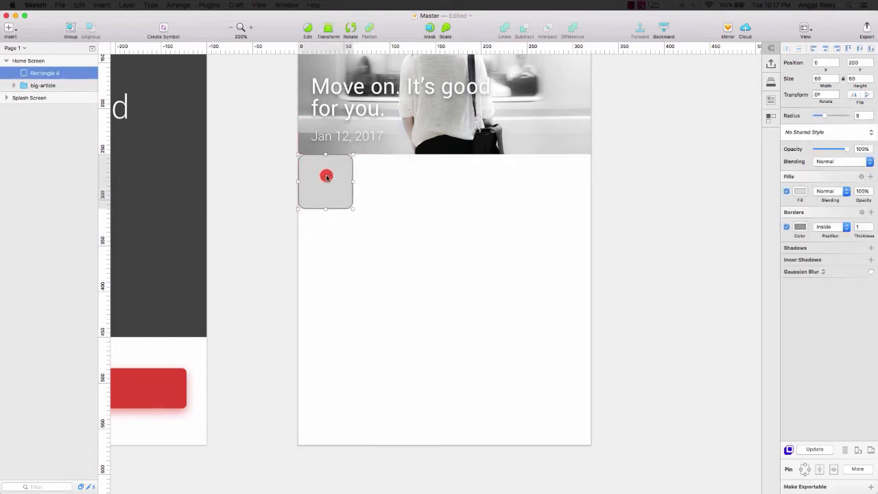
Step: Move the rounded square to X 10, Y 260, leaving a 10-pixel gap from the artboard edge and the photo
key("shift+Right")
key("alt")
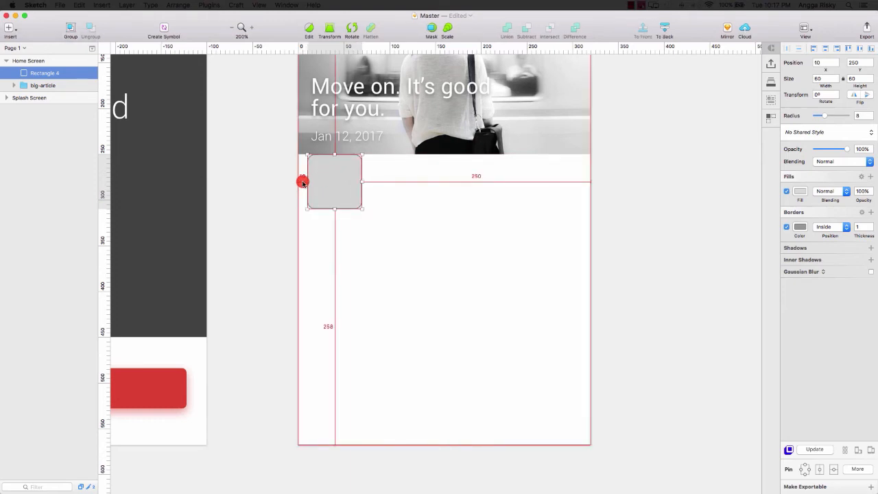
key("alt+shift+Down")
key("alt")
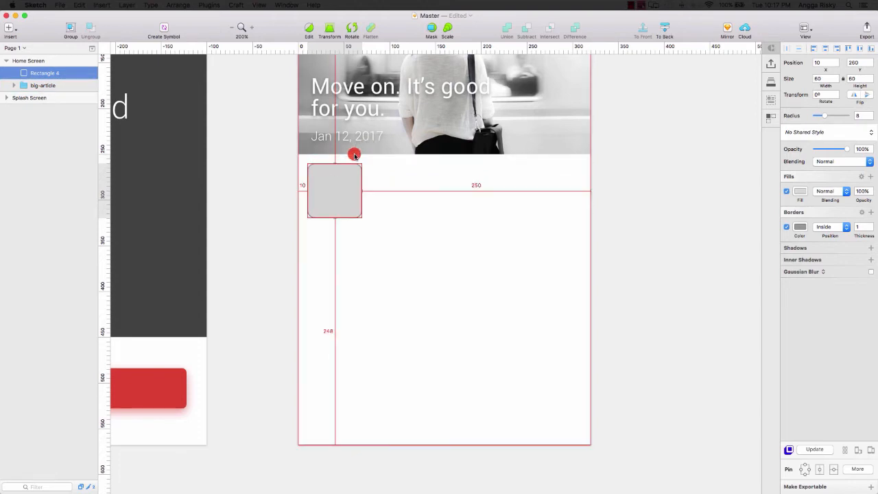
Step: Remove the rounded square's border and set its corner radius to 5
scroll(534, 167, "up", 3)
scroll(534, 167, "up", 5)
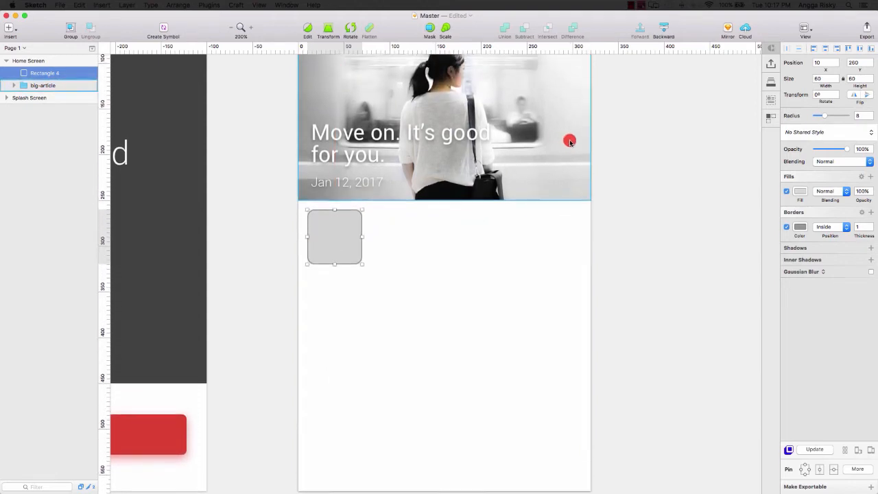
left_click(798, 227)
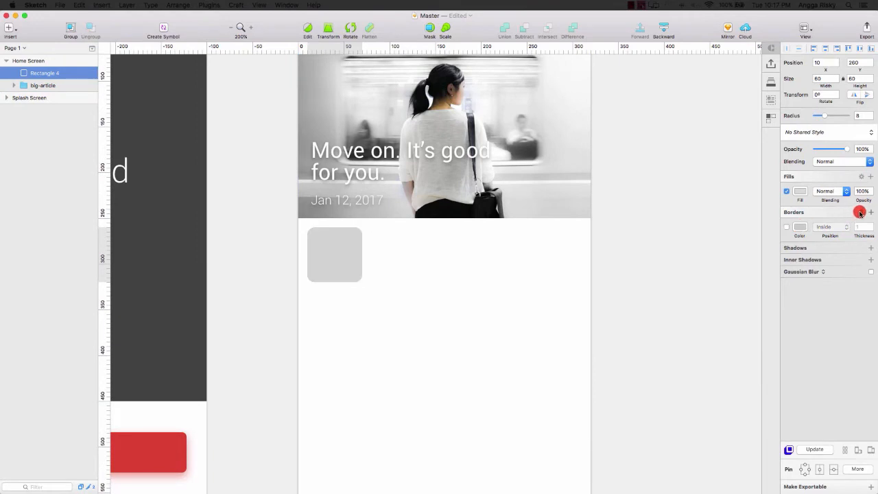
left_click(856, 211)
scroll(430, 241, "up", 1)
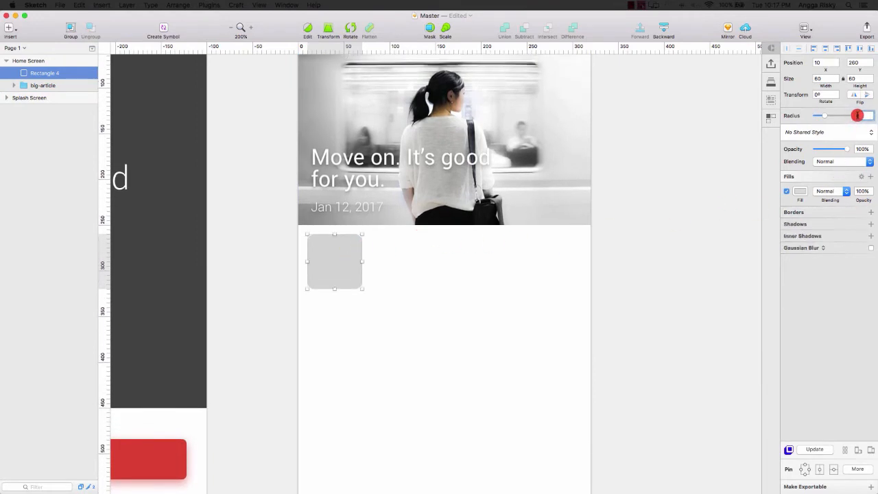
left_click(609, 175)
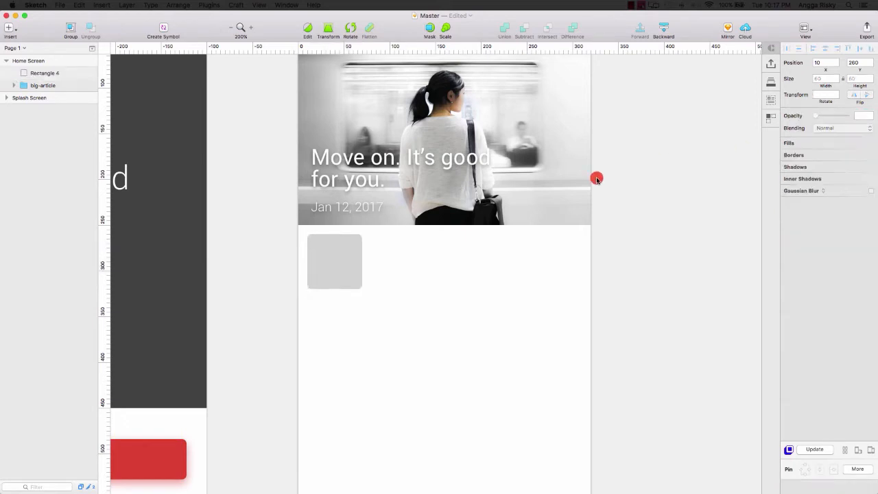
Step: Compare the corner radius of the Get Started button's background with that of the grey square
scroll(179, 446, "left", 2)
scroll(185, 470, "down", 4)
scroll(185, 470, "left", 5)
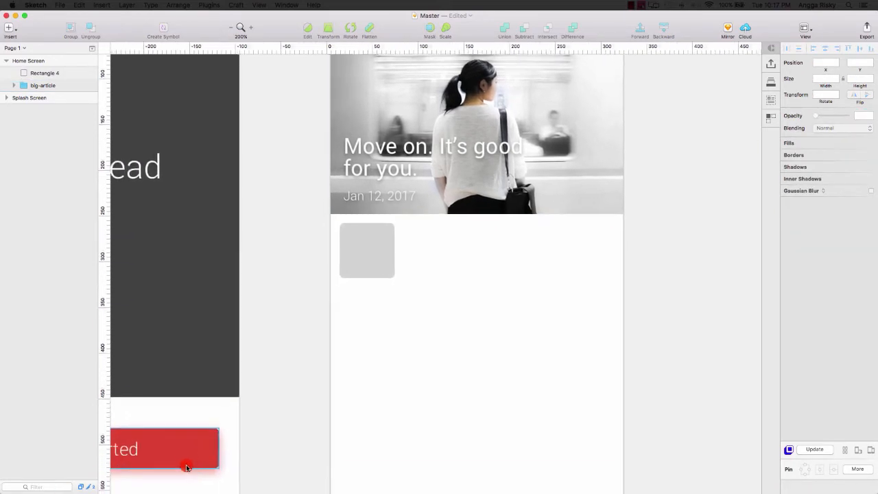
left_click(226, 416)
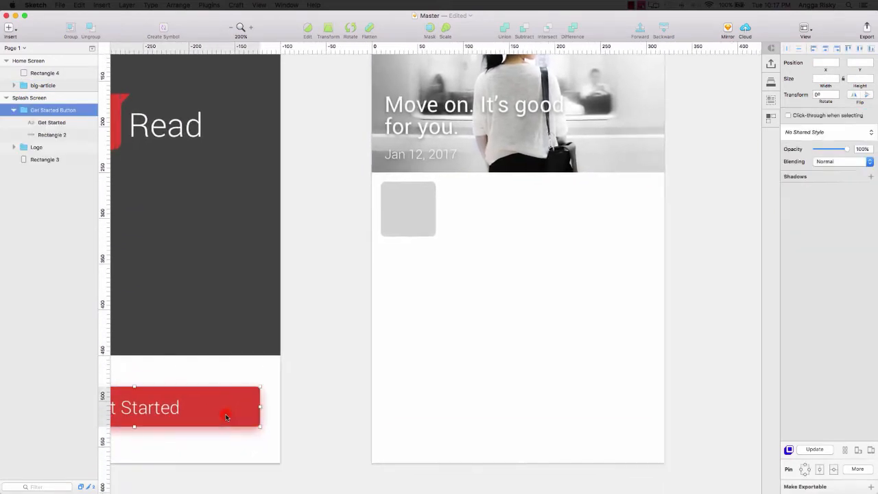
left_click(65, 135)
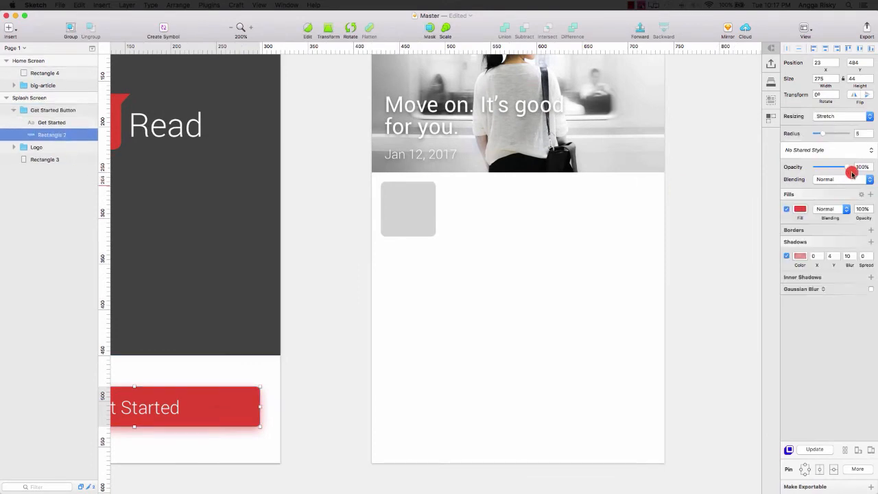
left_click(695, 194)
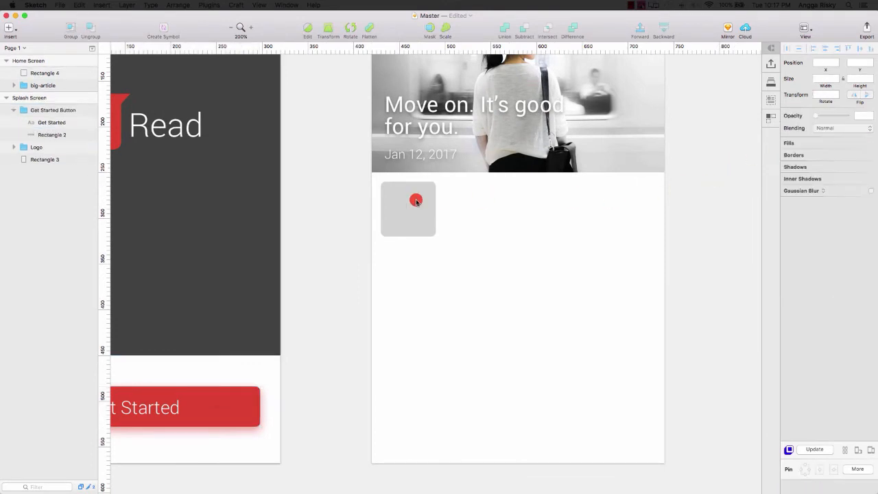
left_click(416, 201)
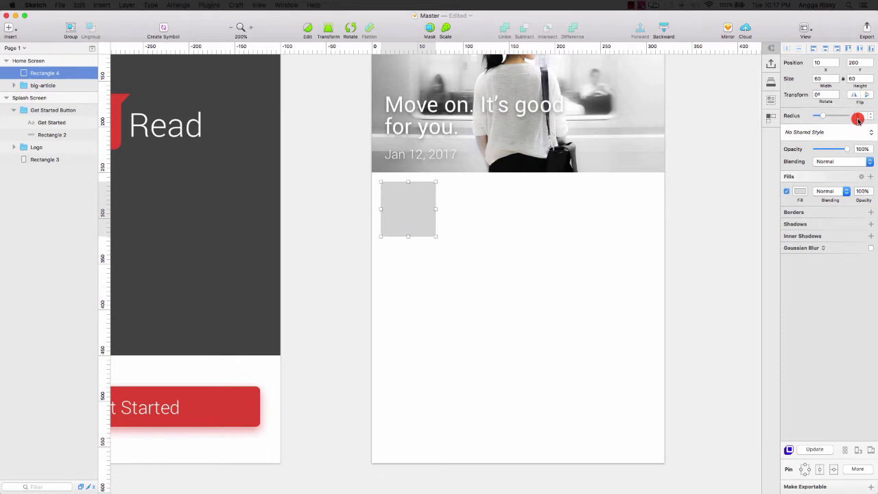
Step: Duplicate the photo header's title and date texts
scroll(728, 178, "up", 3)
scroll(729, 179, "right", 4)
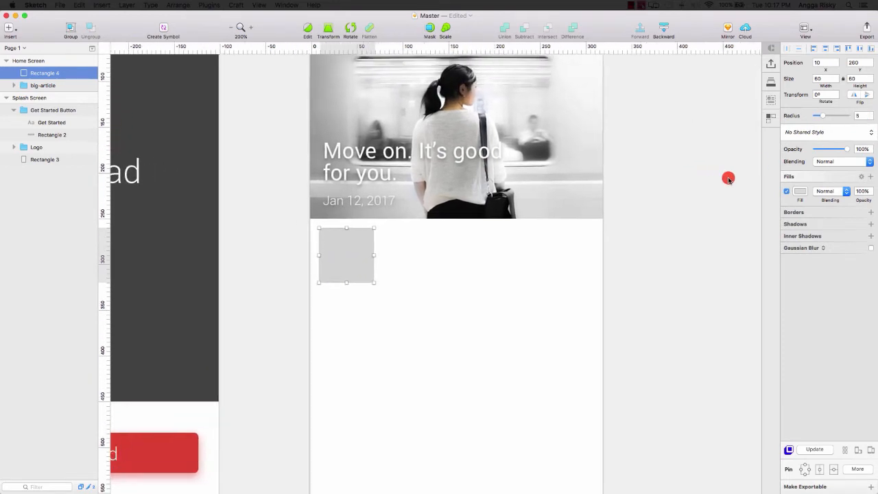
scroll(729, 178, "up", 1)
scroll(669, 183, "up", 2)
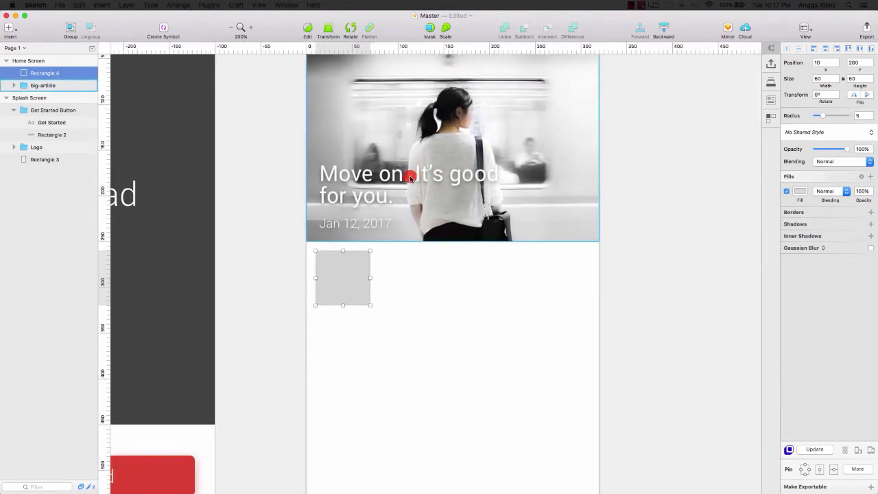
left_click(366, 177)
double_click(374, 181)
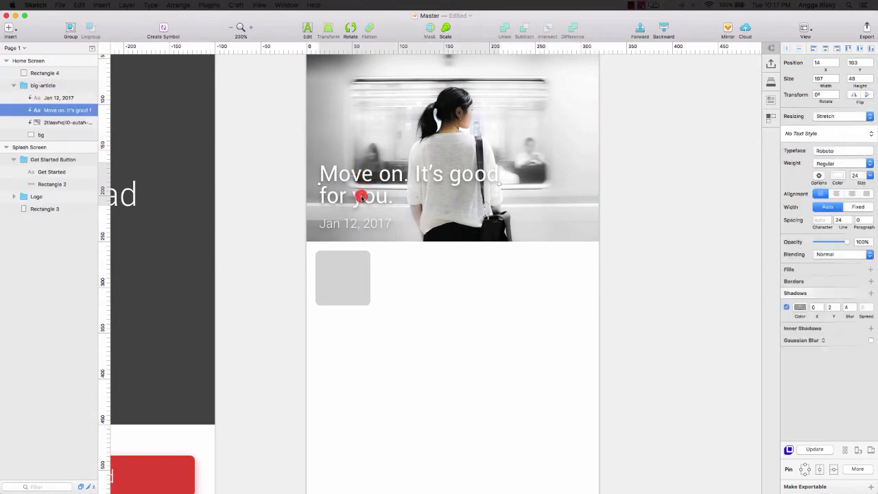
left_click(365, 218, "shift")
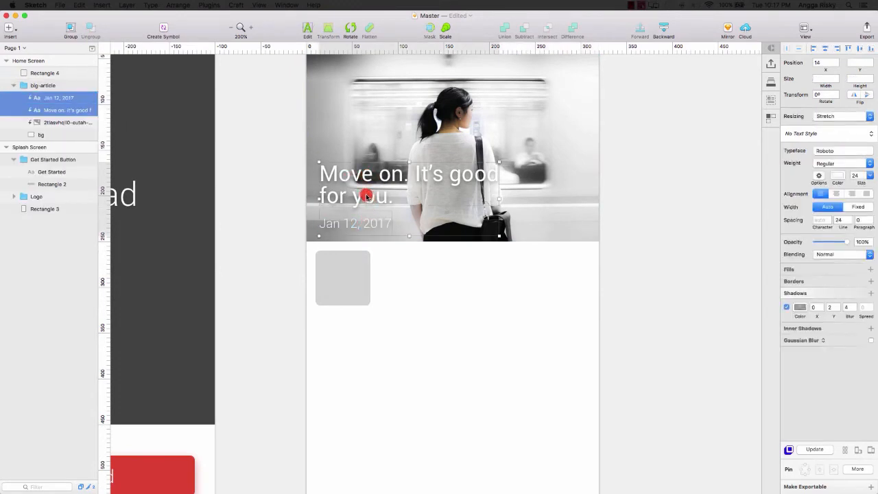
right_click(48, 110)
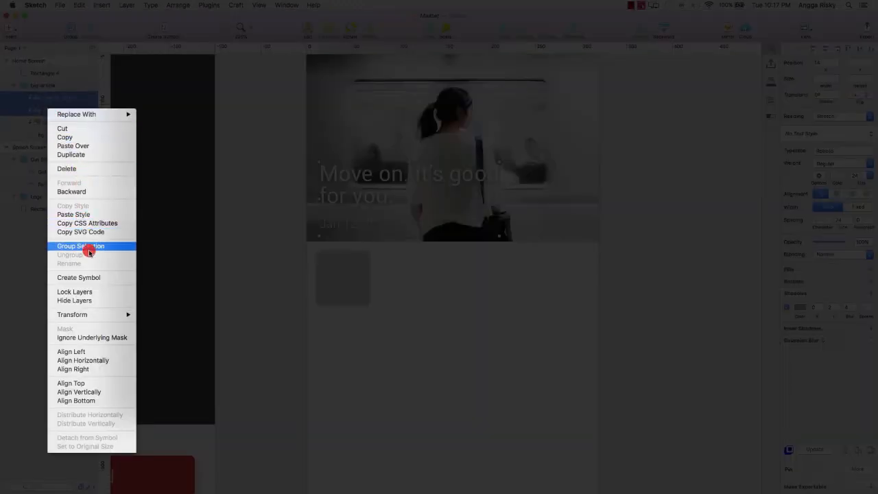
left_click(87, 155)
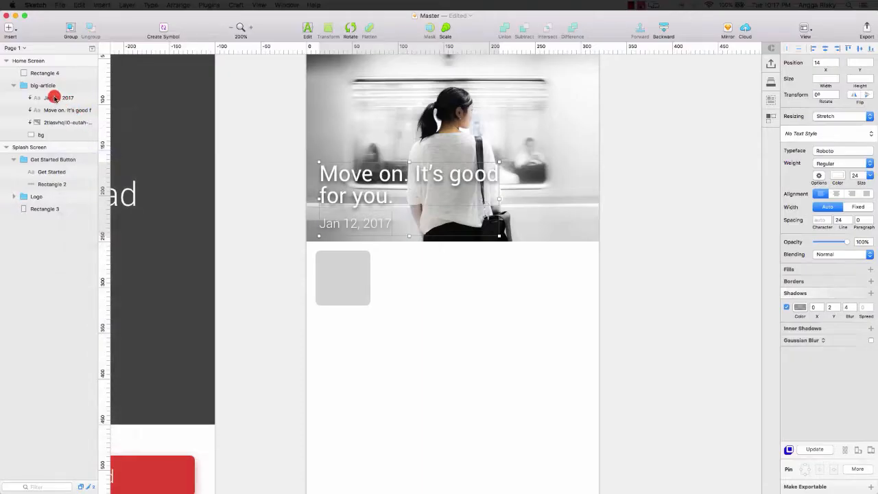
Step: Move the copied title and date out of the big-article group and place them beside the grey square below the photo
left_click_drag(48, 98, 41, 70)
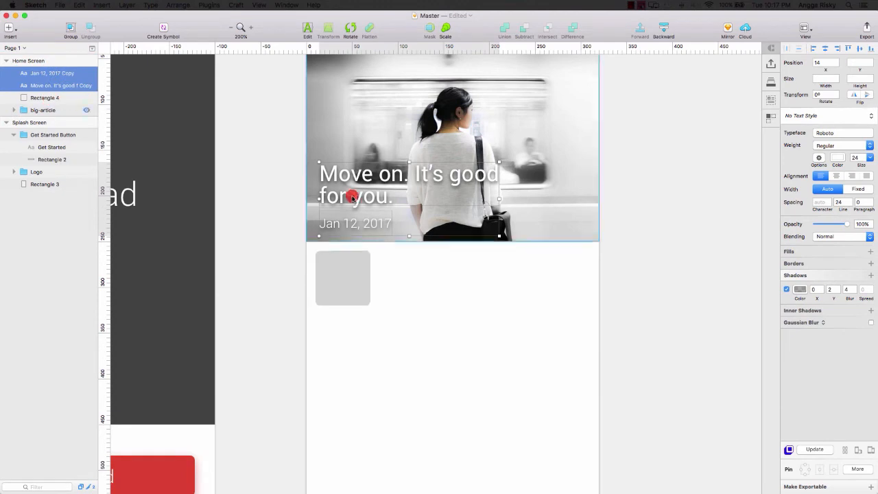
left_click_drag(339, 170, 403, 269)
left_click(614, 275)
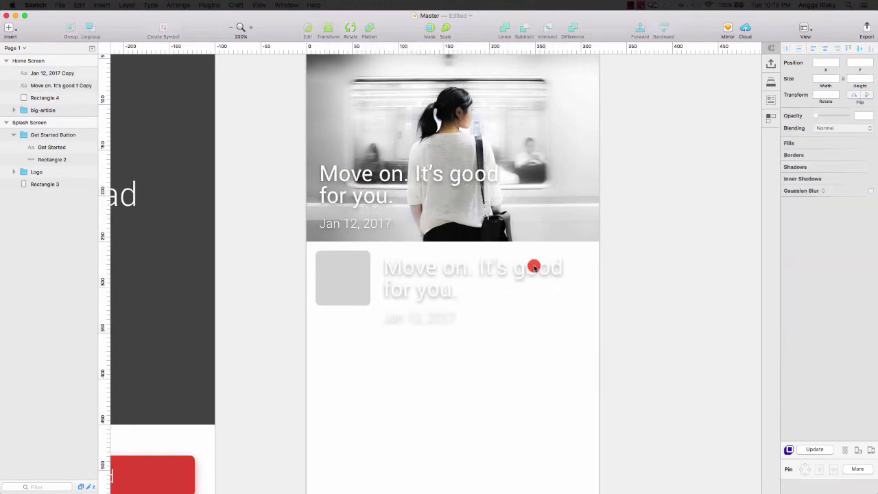
Step: Change the copied title's text colour to grey 9B9B9B and remove its shadow
left_click(426, 265)
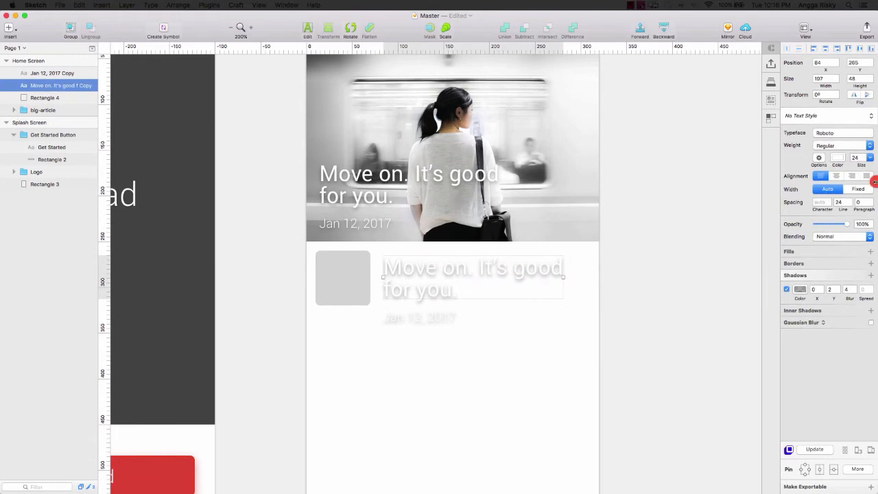
left_click(843, 159)
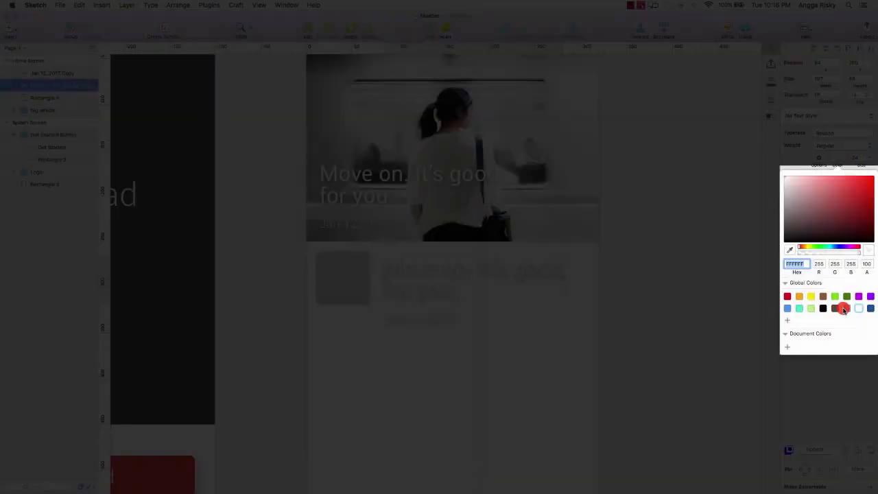
left_click(834, 308)
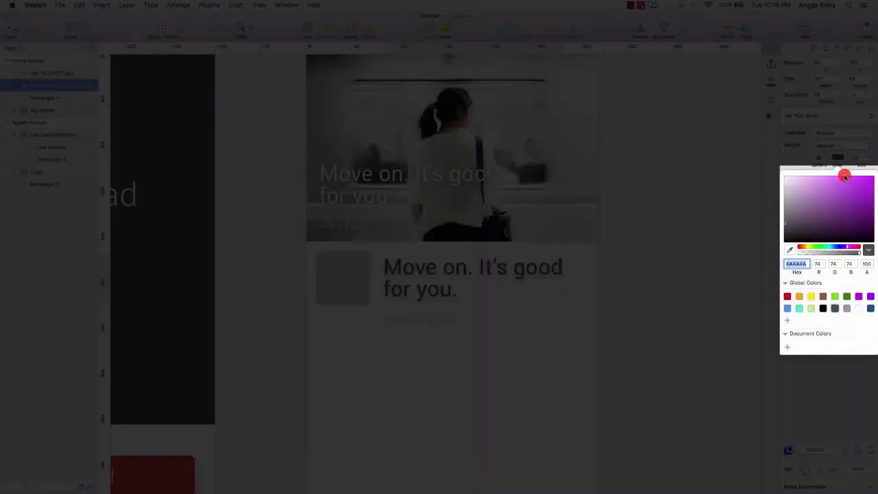
left_click(845, 309)
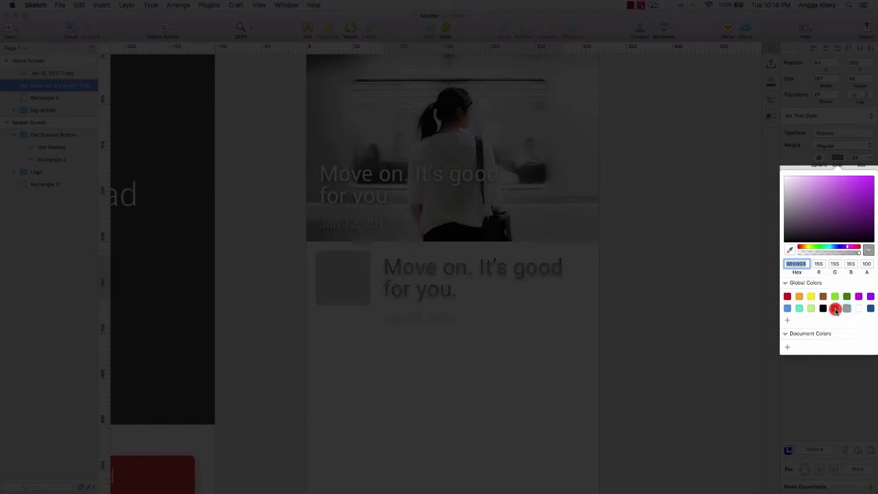
left_click(837, 157)
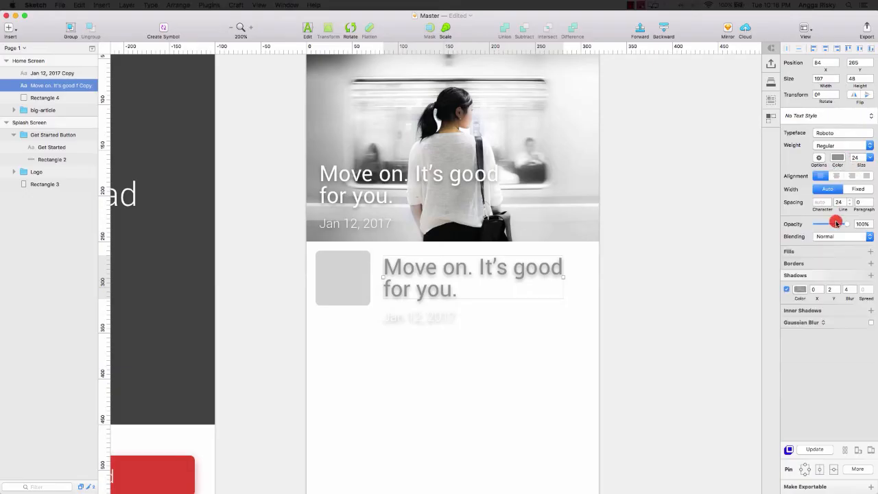
left_click(787, 289)
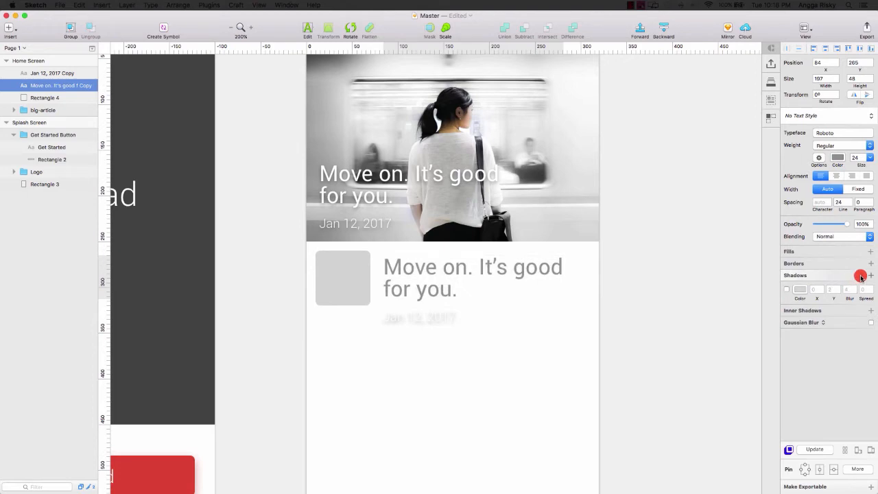
left_click(858, 275)
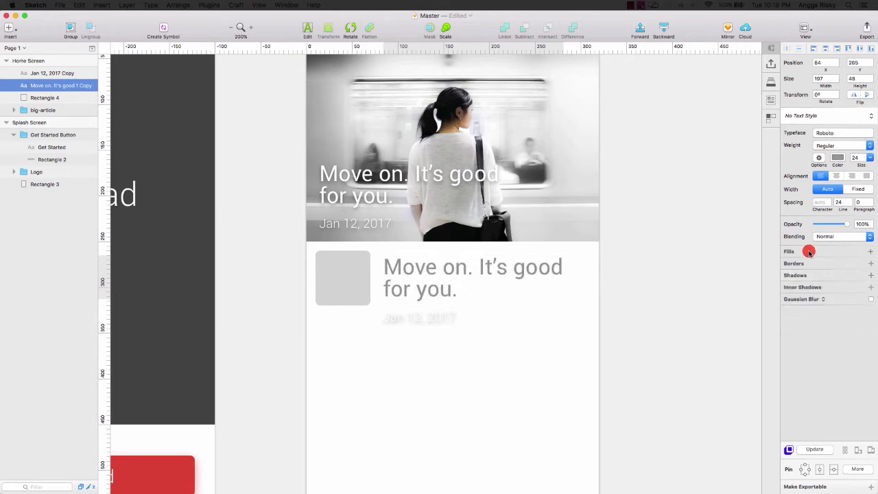
Step: Set the copied title's font size to 14 and its line spacing to 18
left_click(864, 157)
left_click(858, 221)
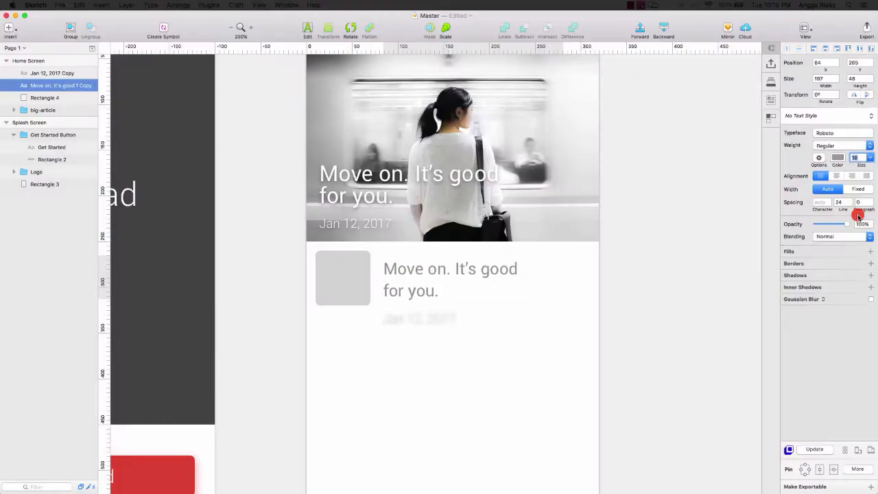
left_click(869, 158)
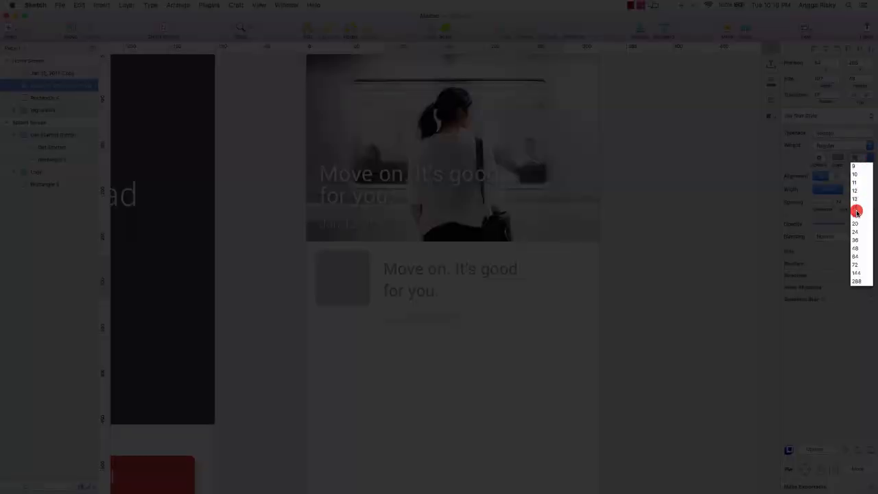
left_click(858, 209)
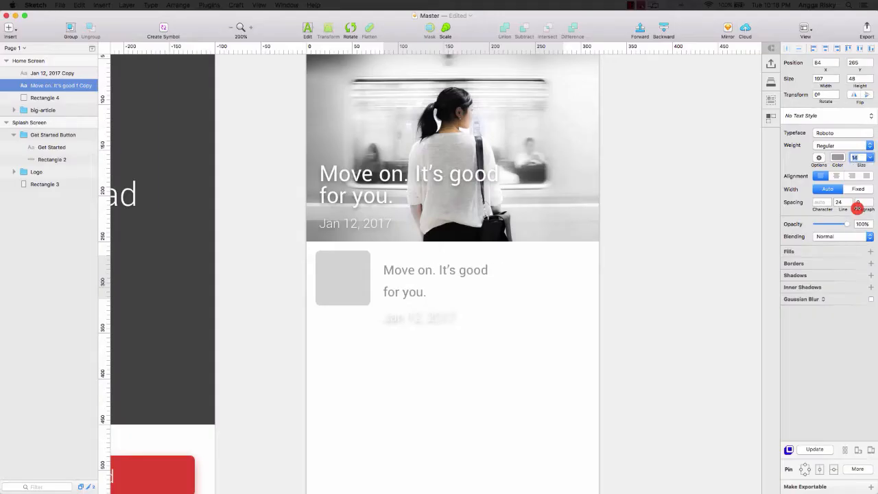
left_click(690, 243)
left_click(231, 28)
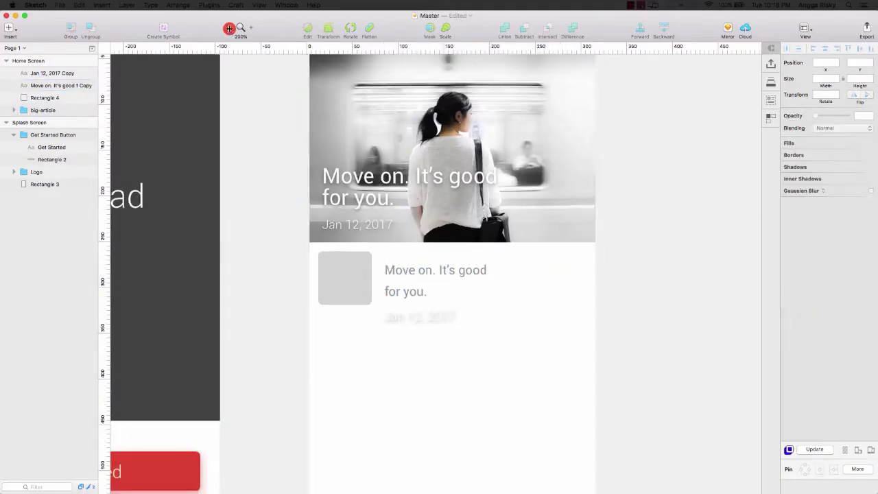
left_click(435, 274)
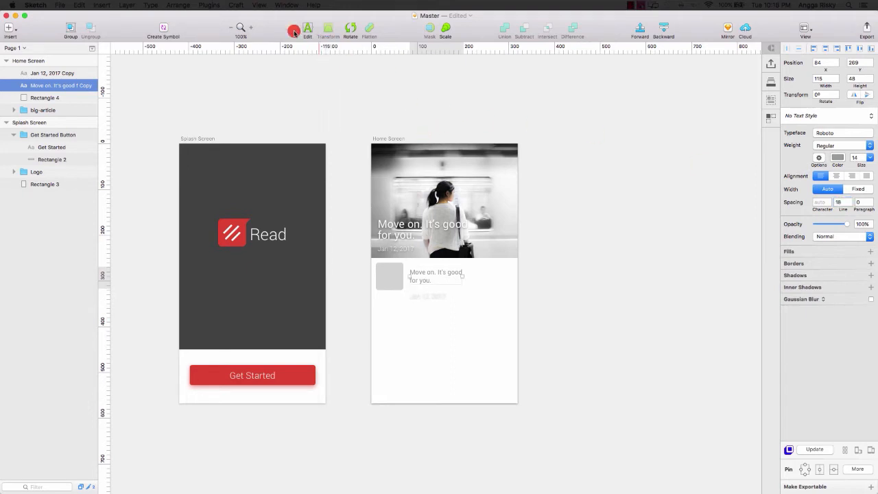
Step: Replace the copied title's text with "A beautiful girl from the heart not a face." on two lines, breaking after "heart"
left_click(250, 27)
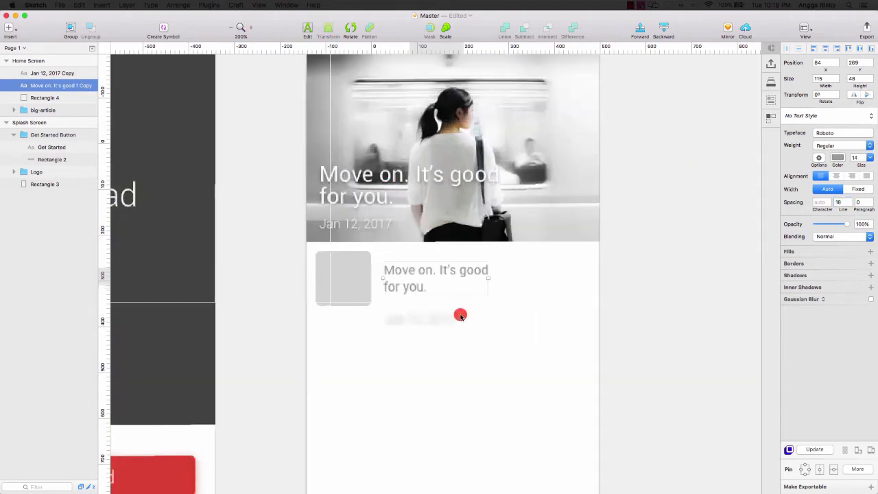
left_click(307, 31)
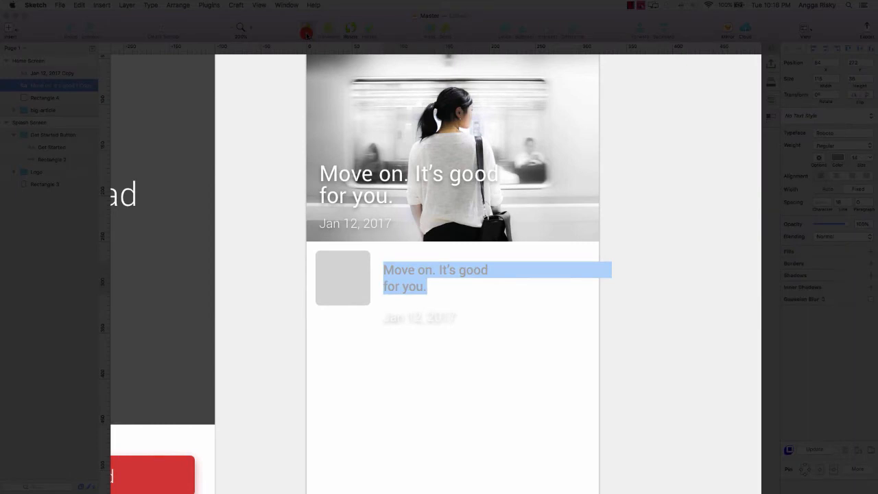
type("A beautiful girl from the heart")
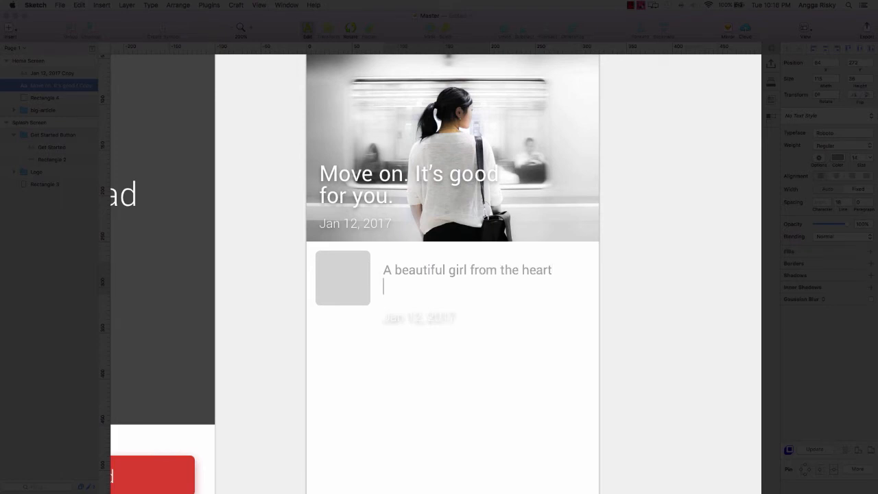
type("ce.")
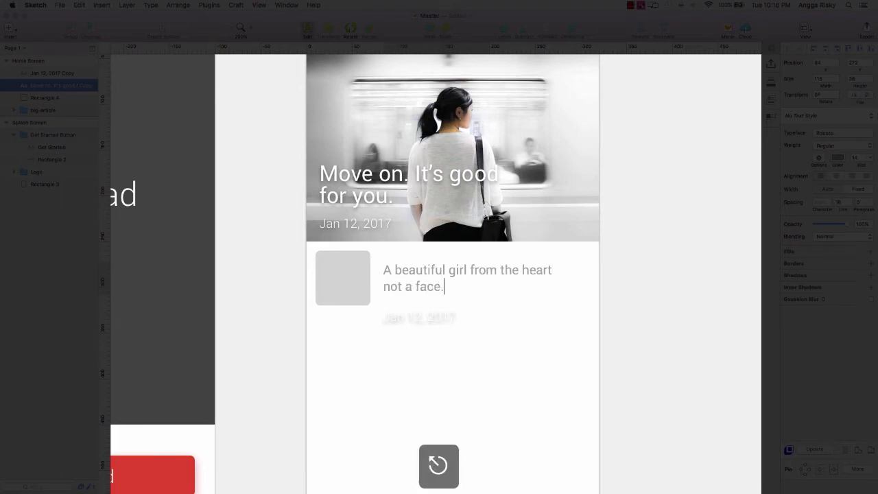
key("Escape")
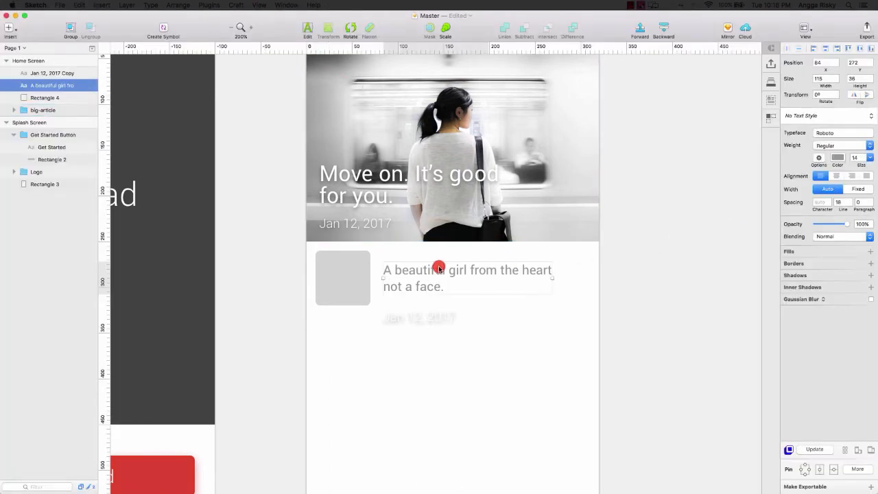
Step: Delete the copied date text below the thumbnail title
left_click(419, 316)
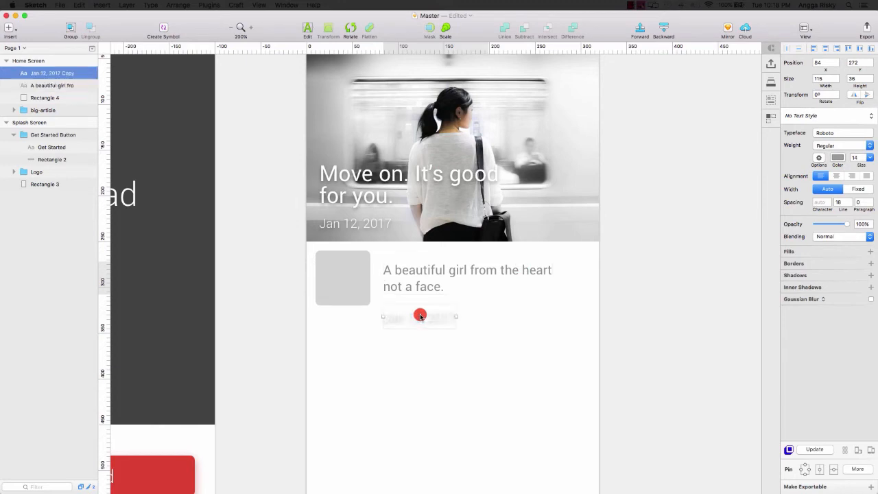
key("super+alt+v")
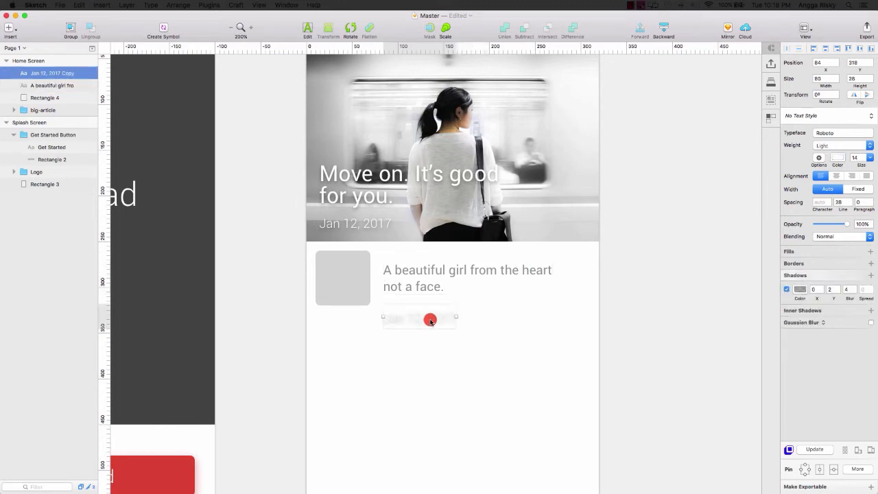
key("BackSpace")
Step: Set the thumbnail title's text colour to dark grey 4A4A4A and its weight to Light
left_click(415, 269)
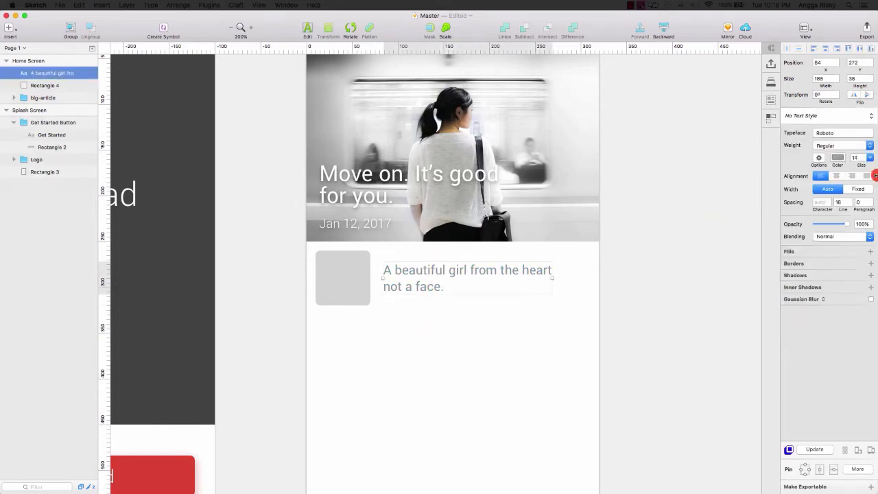
left_click(837, 157)
left_click(836, 308)
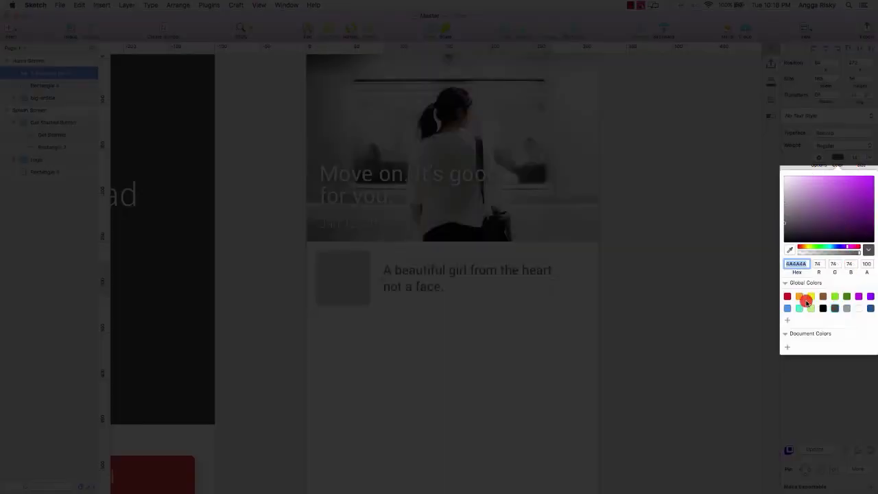
left_click(572, 282)
left_click(527, 272)
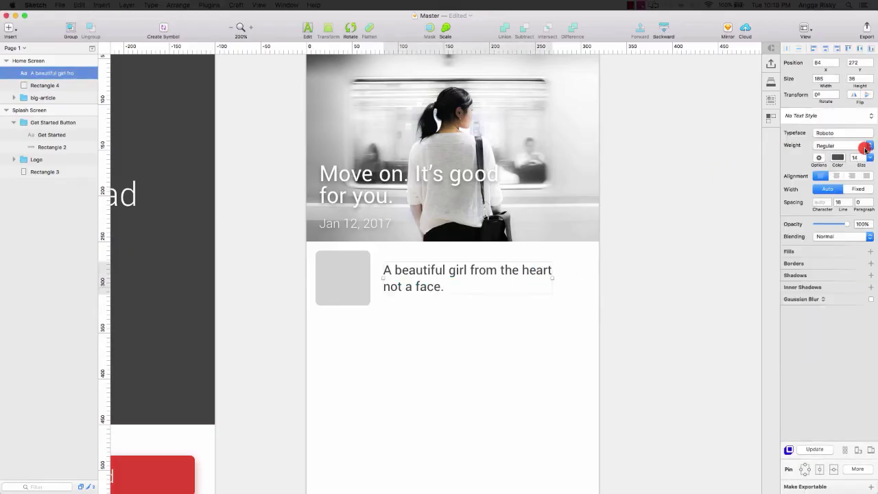
left_click(862, 147)
left_click(822, 165)
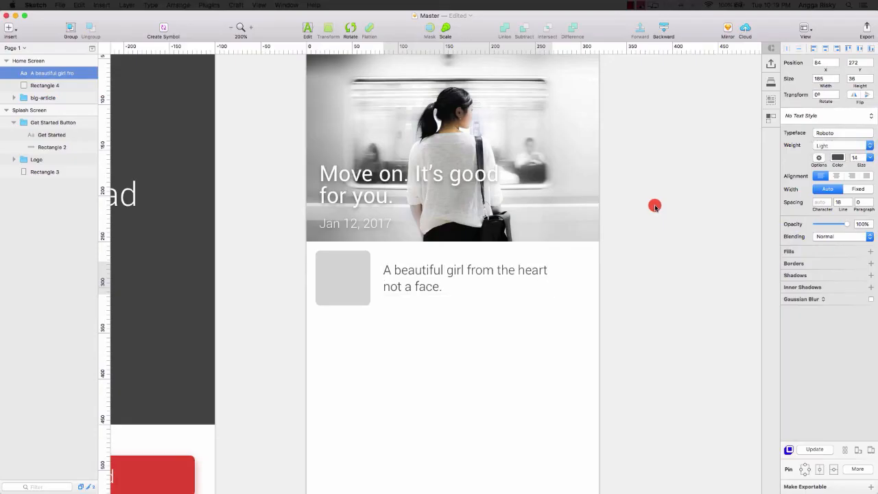
left_click(623, 204)
Step: Set the thumbnail title's line spacing to 16 and align the title with the grey square's vertical centre
left_click(421, 272)
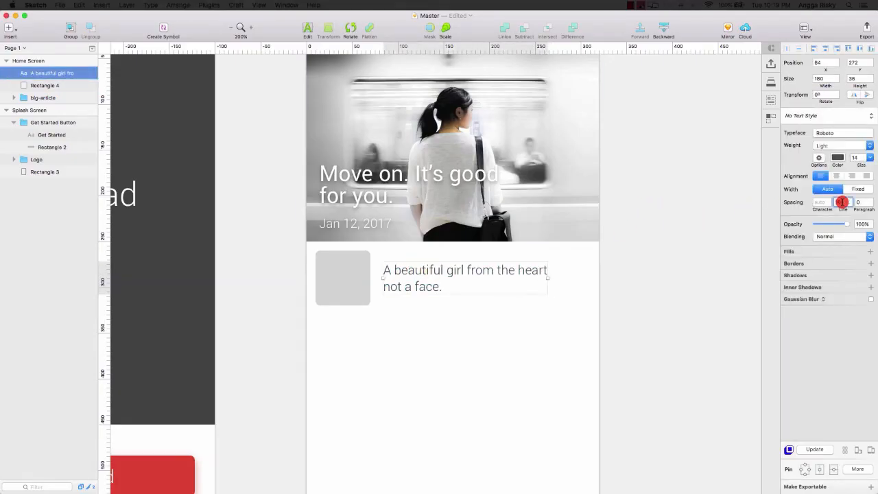
type("16")
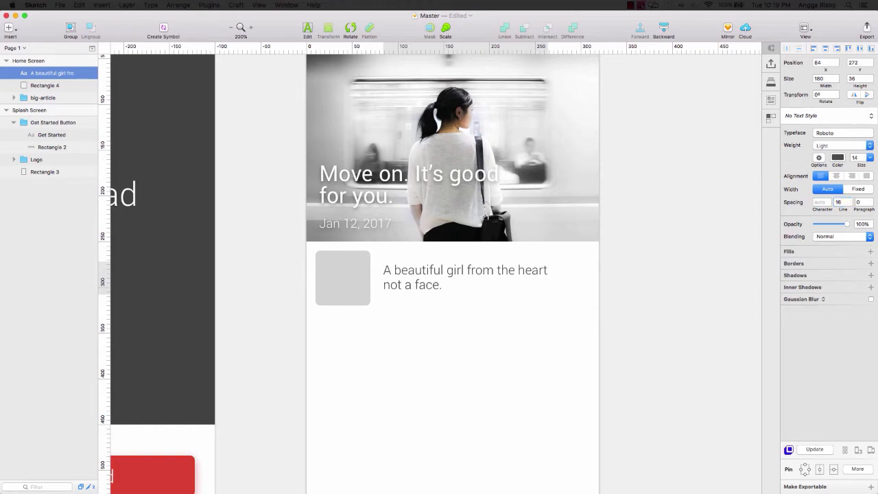
left_click(370, 270, "shift")
left_click(813, 80)
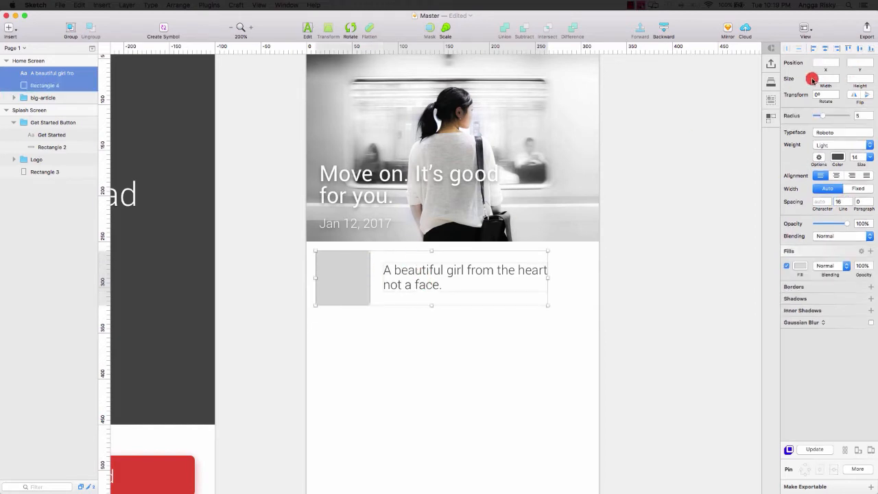
left_click(860, 48)
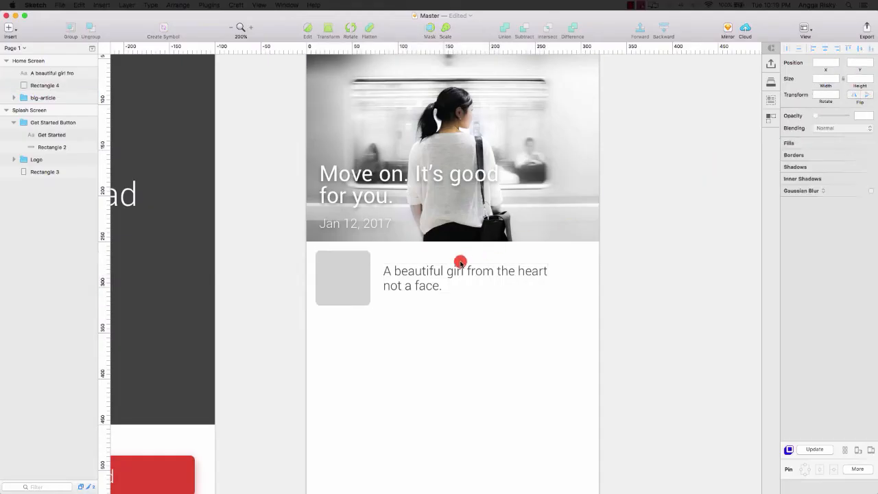
Step: Nudge the thumbnail title left to X 80, leaving a 10-pixel gap from the grey square
left_click(445, 268)
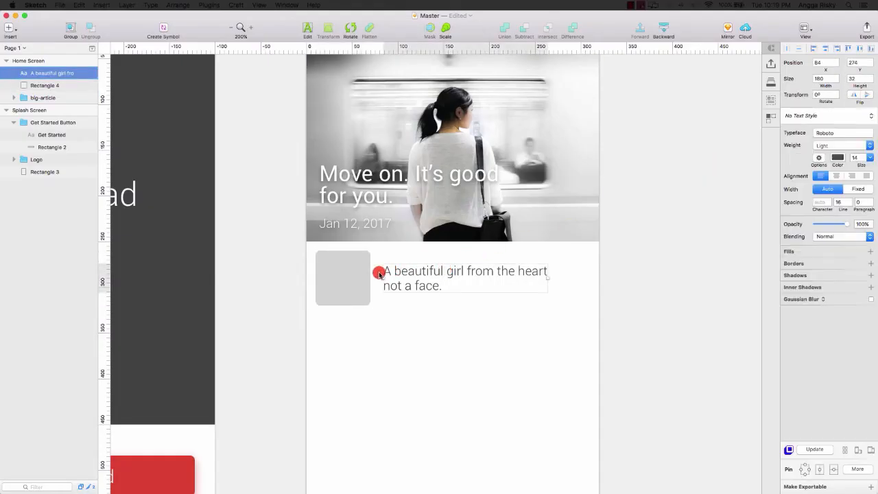
key("alt+Left")
key("alt+Left")
key("alt+Left")
key("alt+Left")
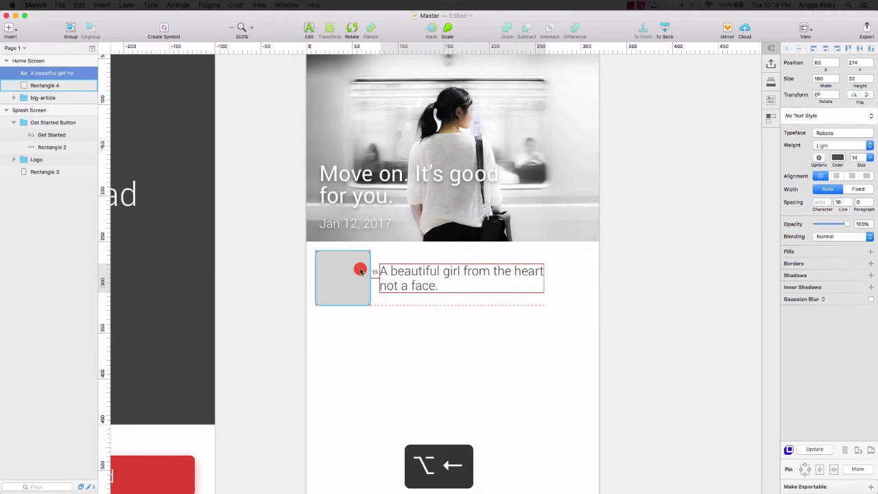
Step: Review the thumbnail row's layout on the Home Screen alongside the Splash Screen
left_click(231, 28)
left_click(574, 143)
scroll(574, 144, "down", 1)
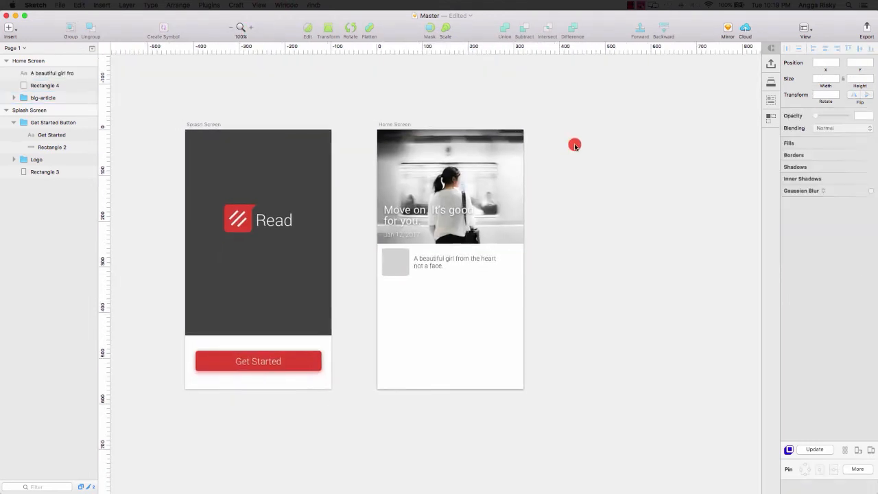
scroll(574, 143, "down", 3)
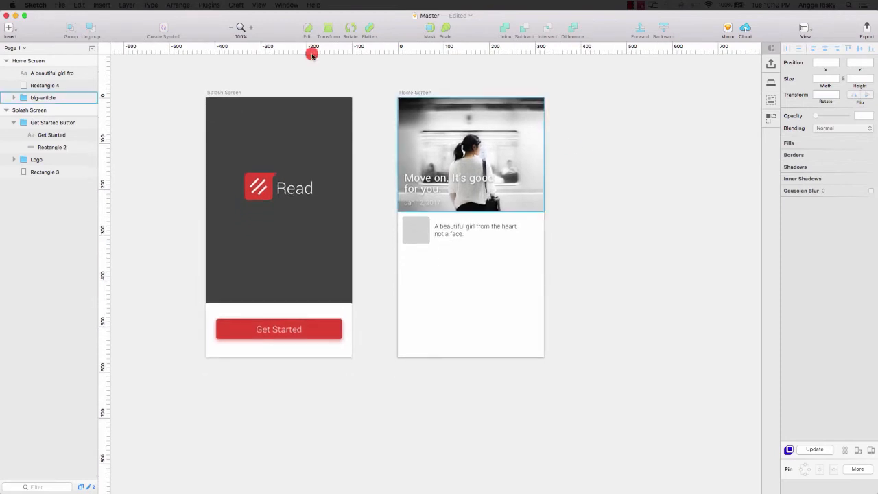
left_click(252, 29)
scroll(209, 221, "up", 3)
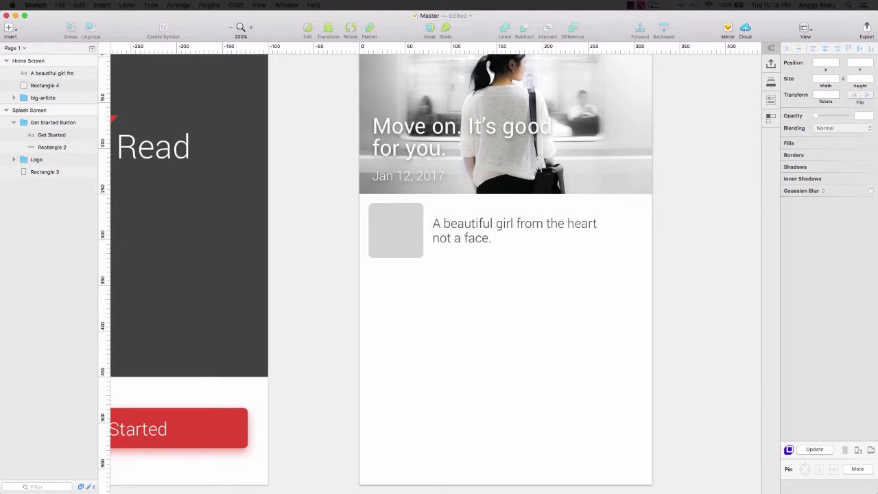
Step: Switch to Finder and copy the photo of the woman in the grey hat from the Photo Stock folder
key("super+Tab")
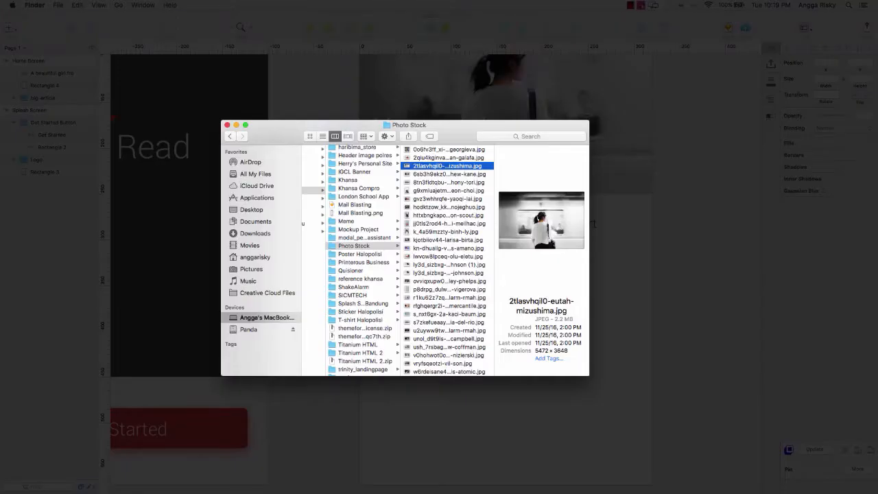
left_click(447, 159)
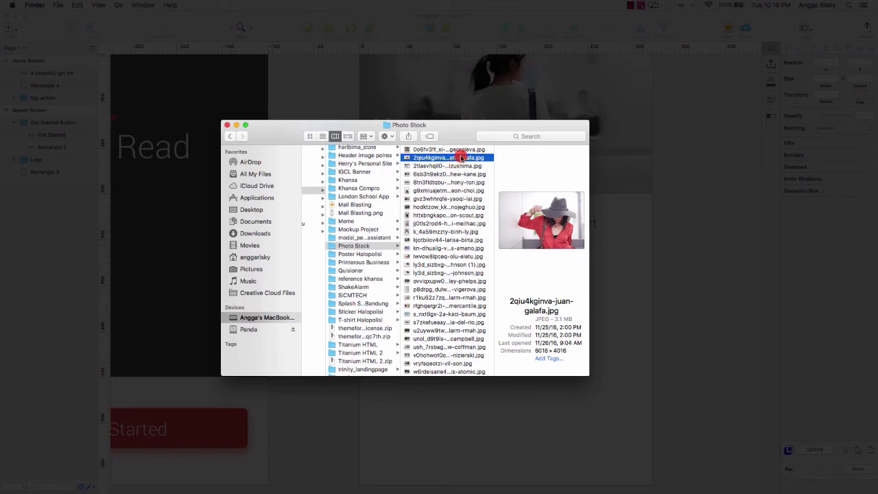
right_click(461, 158)
left_click(489, 270)
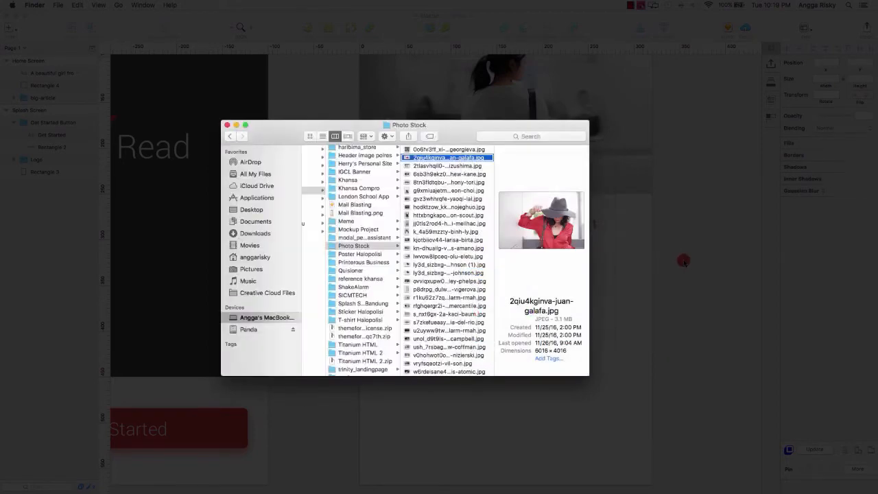
Step: Return to Sketch and paste the copied photo over the grey thumbnail square on the Home Screen
key("super+Tab")
left_click(403, 220)
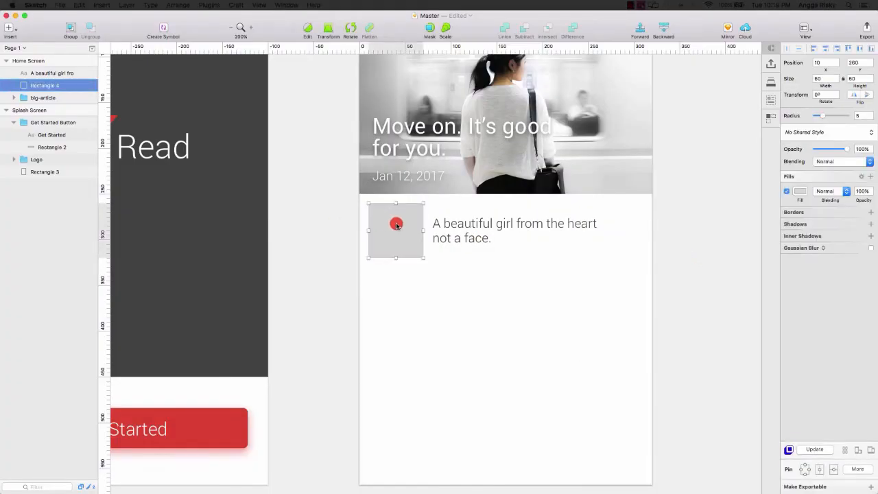
right_click(396, 224)
left_click(388, 220)
key("shift+super+v")
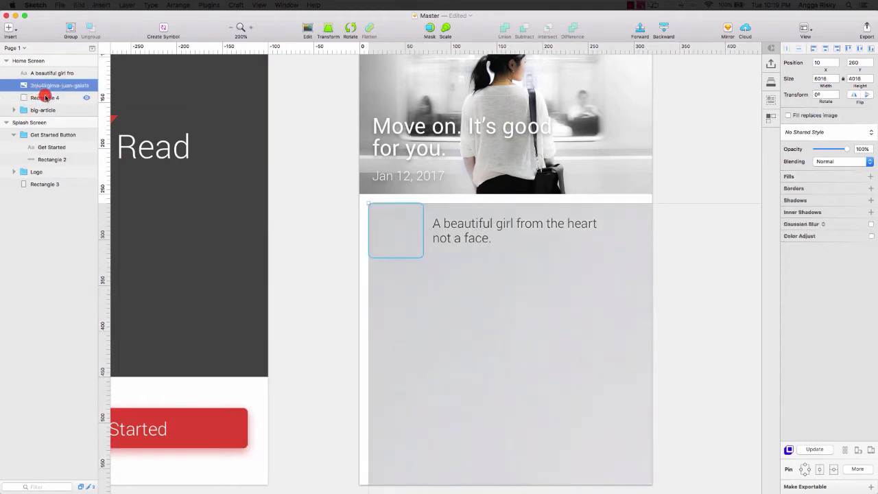
Step: Group the headline text, the pasted photo and Rectangle 4, name the group "article" and expand it
left_click(45, 97)
left_click(51, 74, "shift")
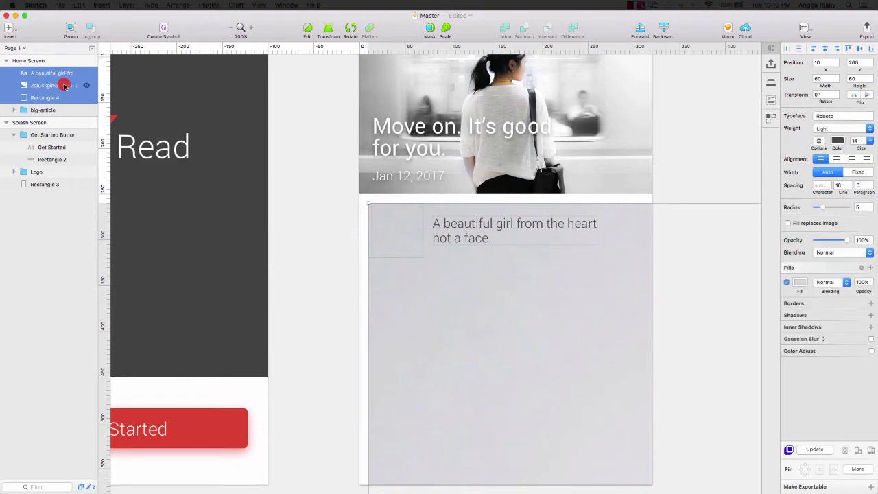
right_click(64, 85)
left_click(104, 222)
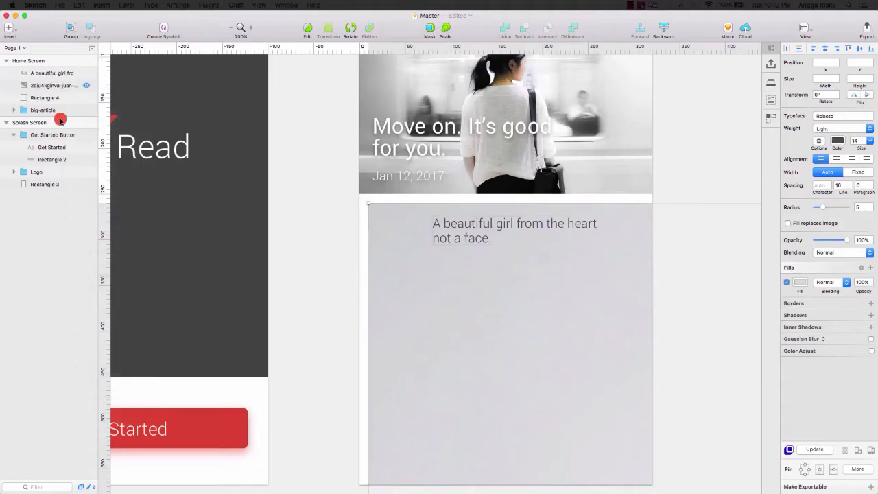
double_click(37, 74)
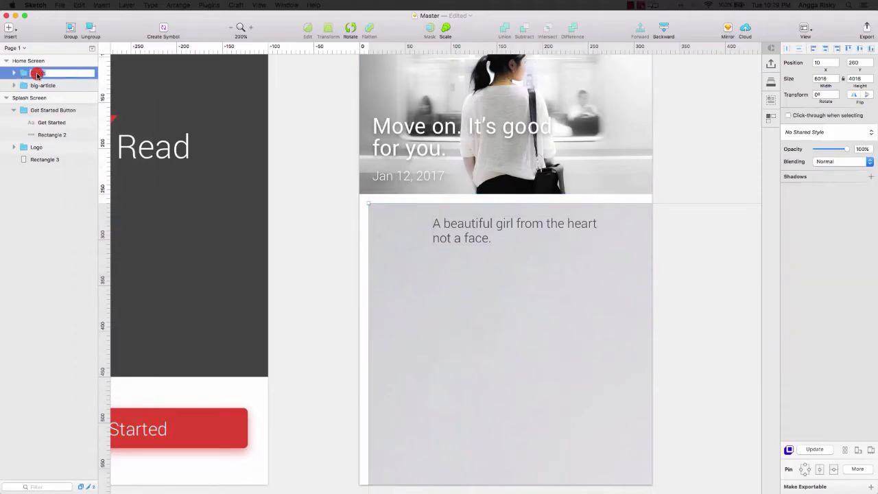
type("article")
key("Return")
key("Return")
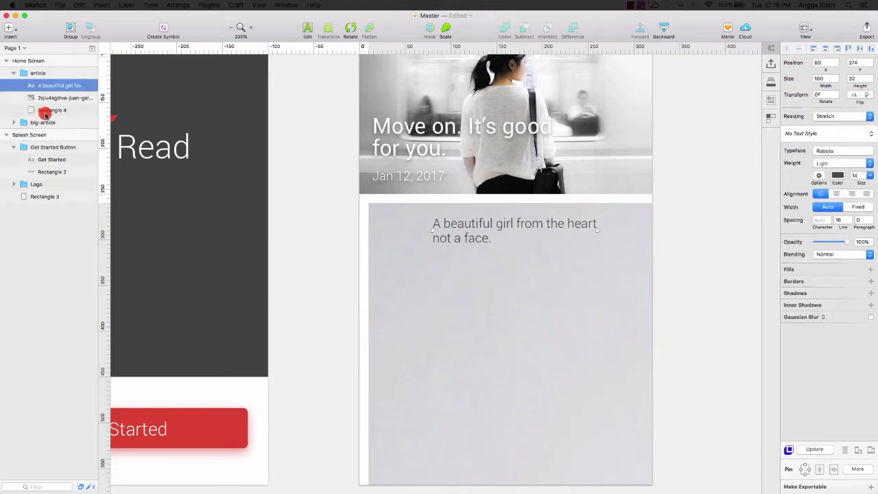
Step: Rename Rectangle 4 in the article group to "bg" and turn it into a mask
left_click(46, 112)
double_click(52, 111)
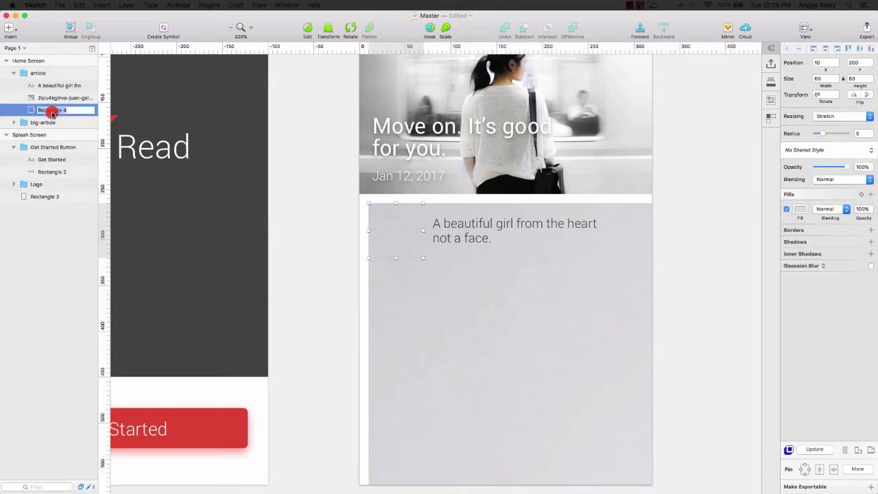
key("Return")
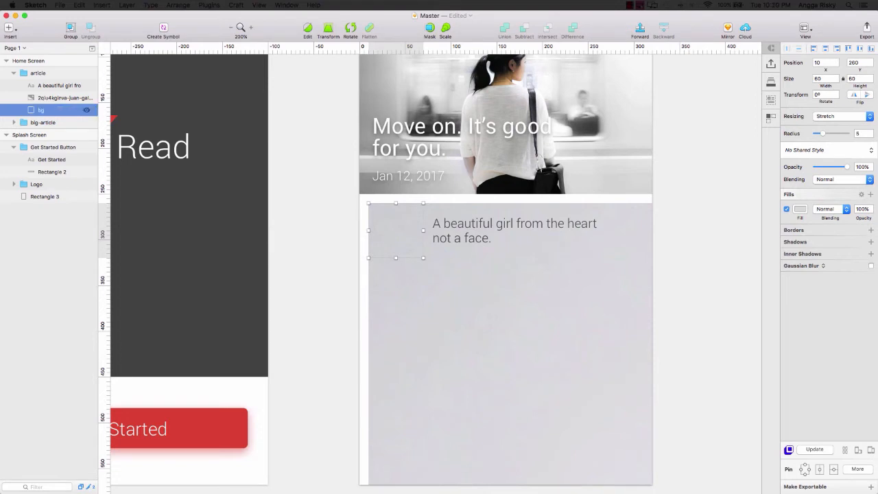
right_click(57, 112)
left_click(104, 274)
Step: Scale the masked photo down to about 102 × 68 and shift it left to X -23 so the woman fills the thumbnail
left_click(41, 98)
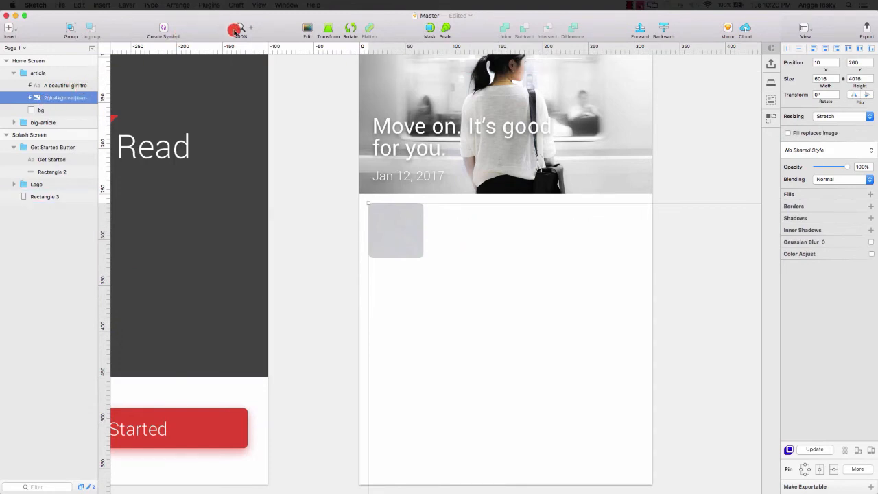
key("super+2")
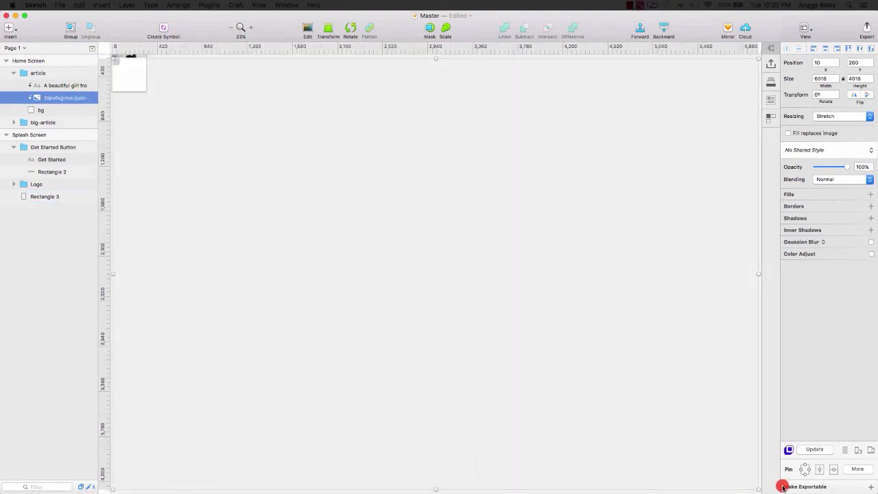
left_click_drag(759, 490, 138, 73)
key("super+2")
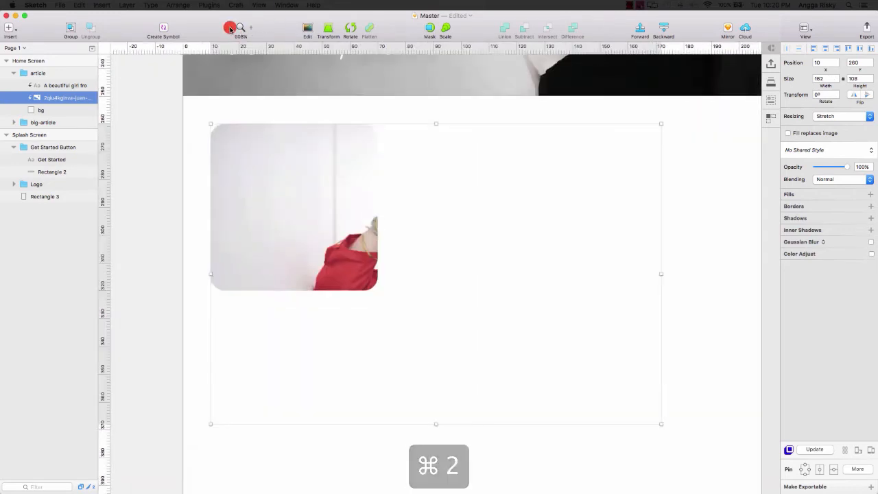
left_click(230, 27)
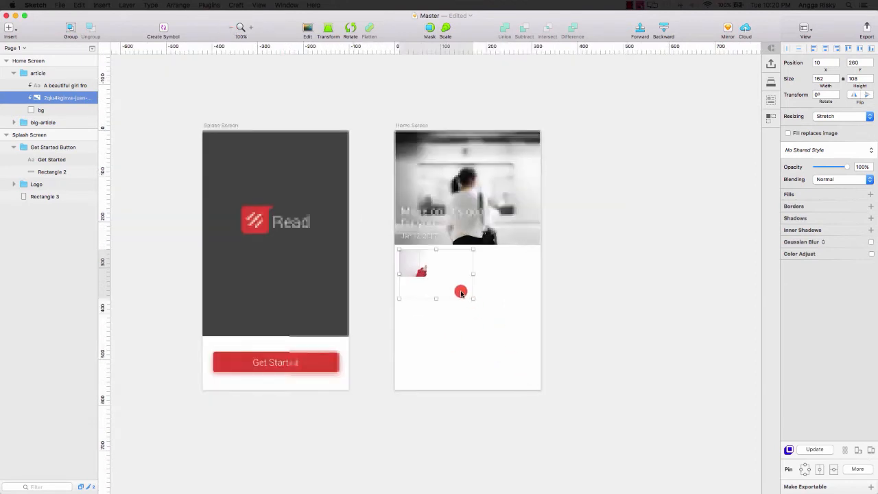
left_click_drag(473, 297, 445, 283)
key("shift+Left")
key("shift+Left")
key("shift+Left")
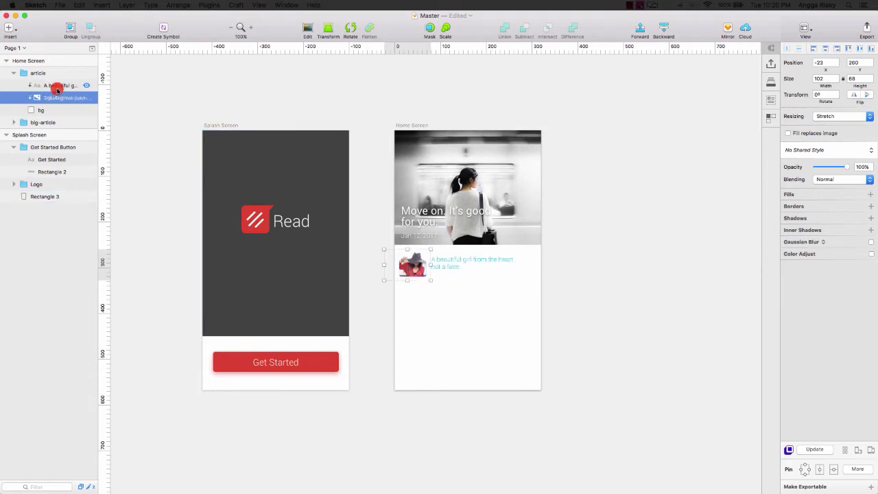
Step: Make the headline text in the article group ignore the underlying mask
right_click(58, 87)
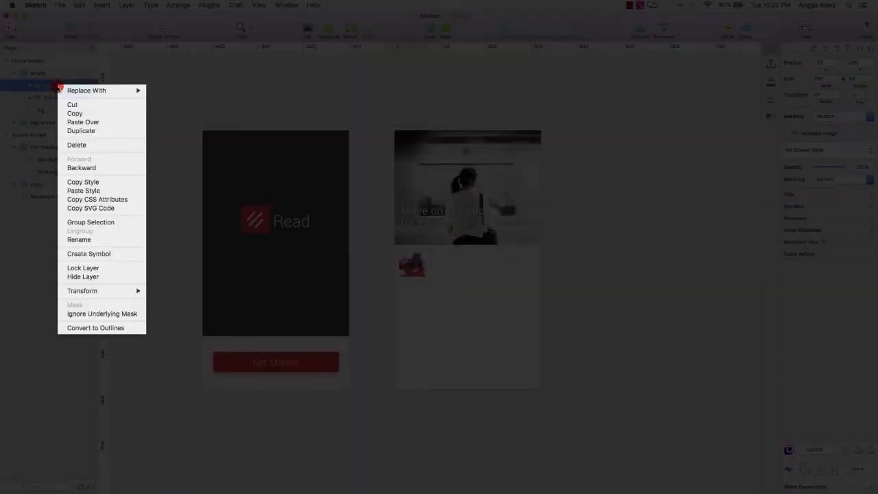
left_click(125, 317)
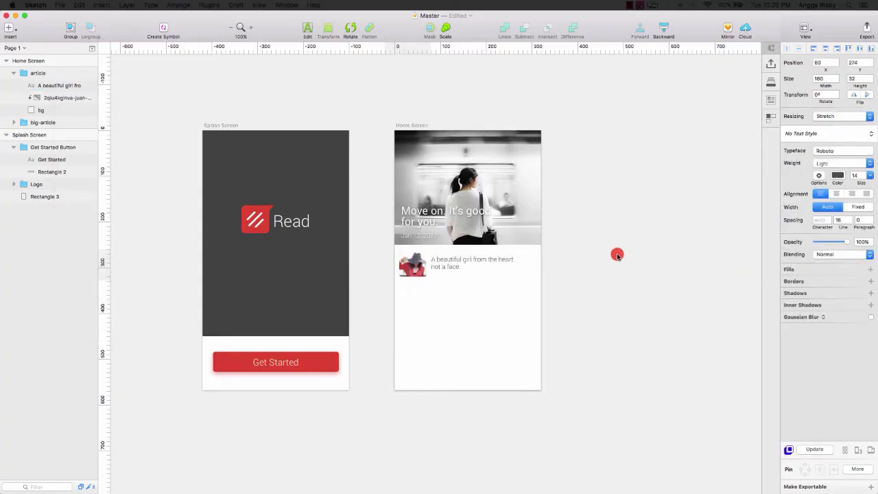
left_click(617, 255)
Step: Duplicate the article group on the Home Screen
scroll(617, 254, "left", 1)
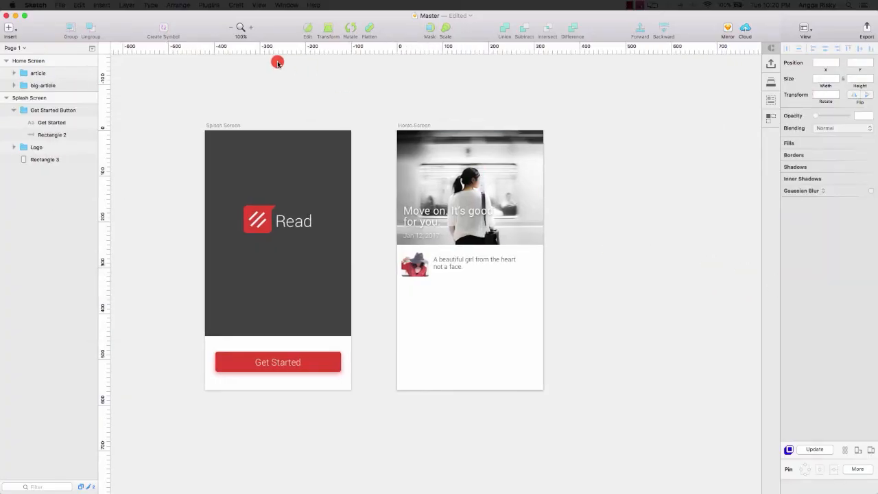
left_click(250, 29)
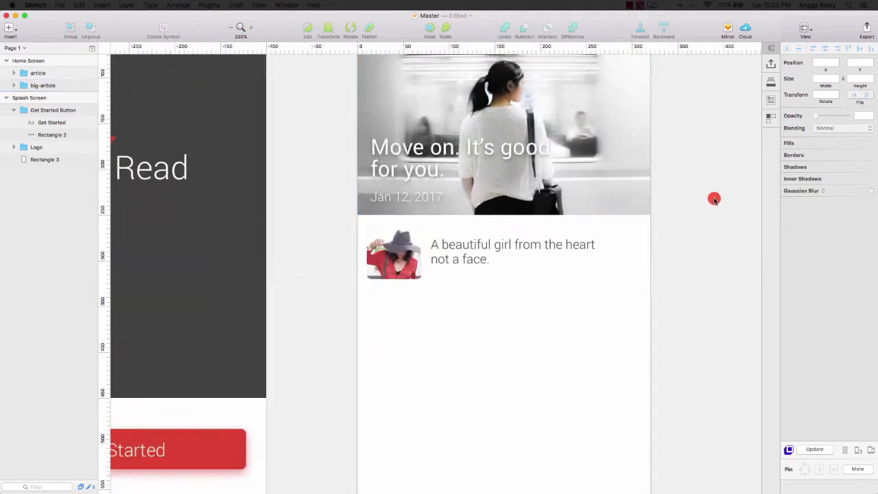
scroll(714, 199, "right", 1)
left_click(469, 250)
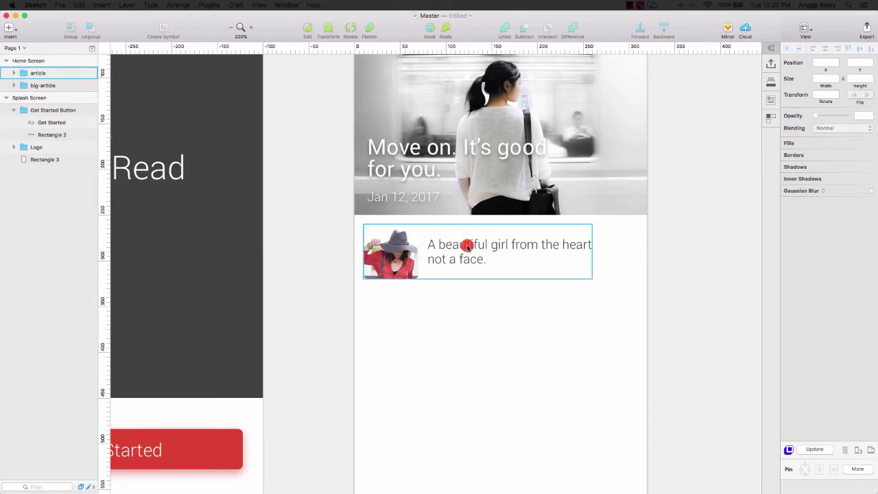
left_click(466, 245)
right_click(60, 73)
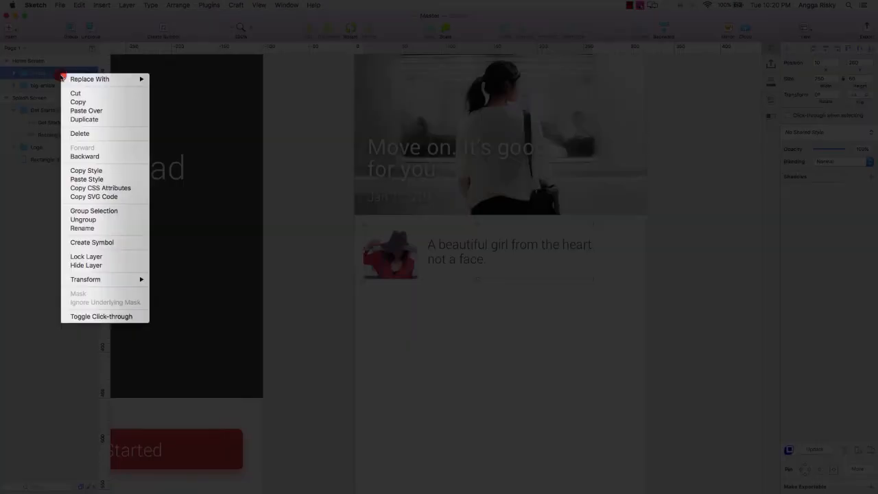
left_click(107, 118)
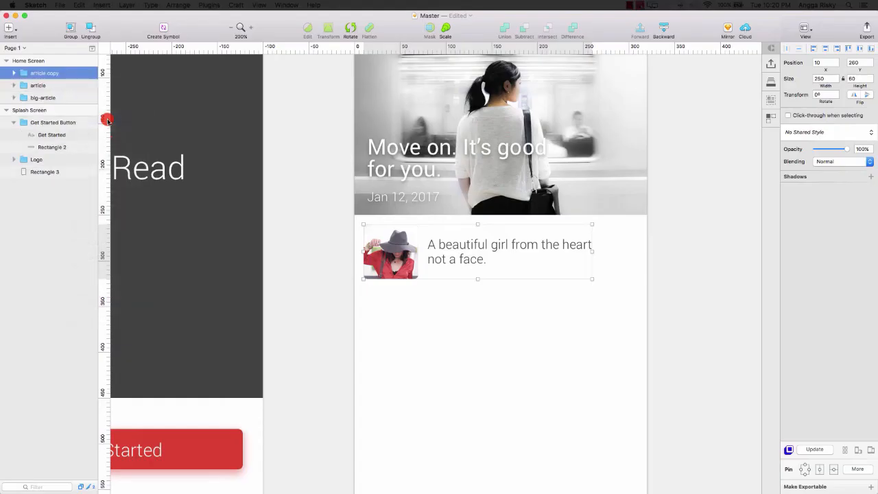
Step: Move the article copy down to Y 330 and check for a 10-pixel gap below the original
key("shift+Down")
key("shift+Down")
key("shift+Down")
key("shift+Down")
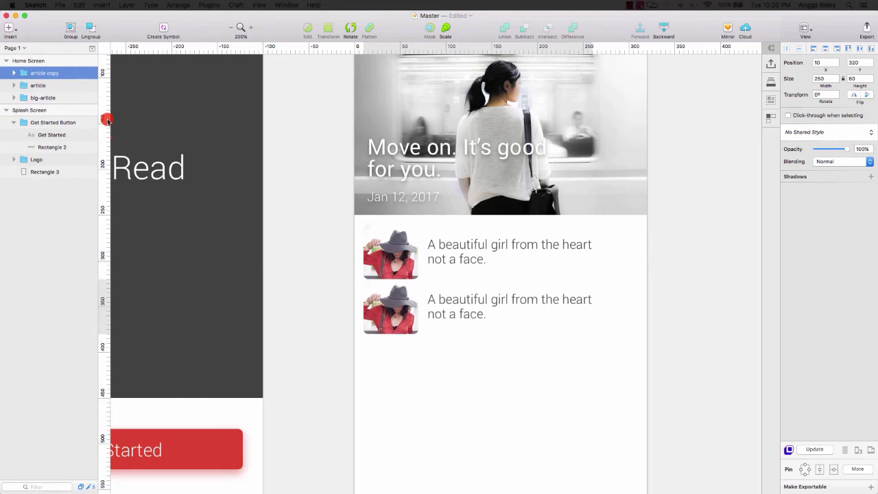
key("shift+Down")
key("alt")
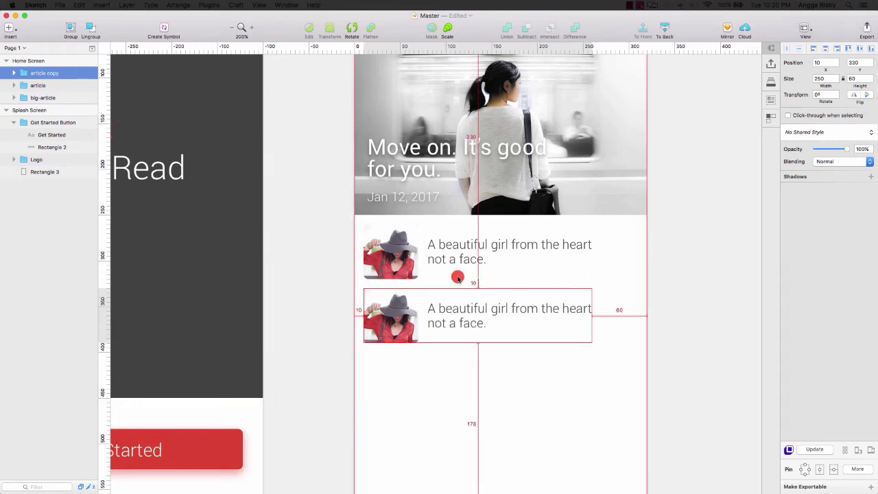
key("alt")
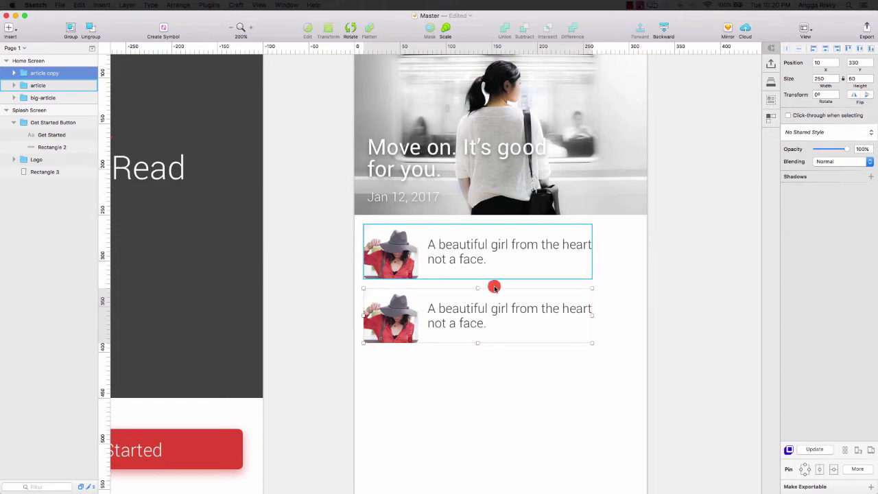
Step: Select both article rows and duplicate them together
left_click(387, 248, "shift")
right_click(390, 248)
left_click(426, 193)
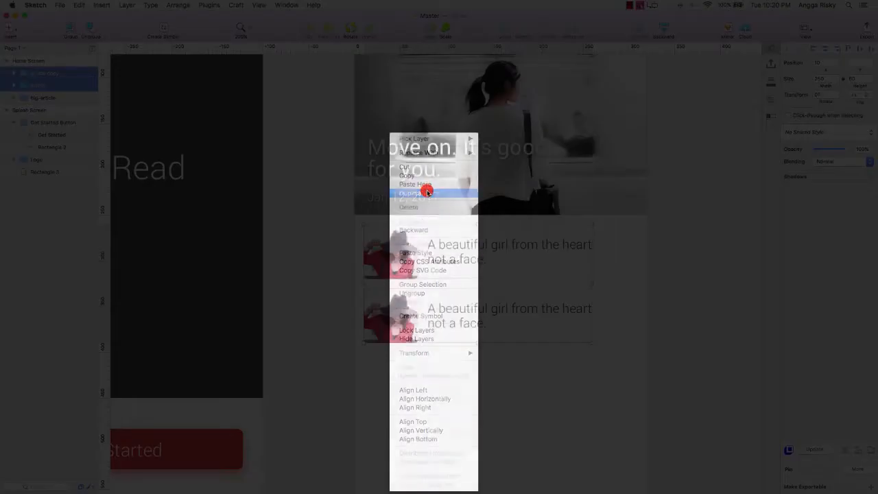
Step: Move the two duplicated rows down so they sit 10 pixels below the second article row
key("shift+Down")
key("shift+Down")
key("shift+Down")
key("shift+Down")
key("shift+Down")
key("shift+Down")
key("shift+Down")
key("shift+Down")
key("shift+Down")
key("shift+Down")
key("shift+Down")
key("shift+Down")
key("shift+Down")
key("shift+Down")
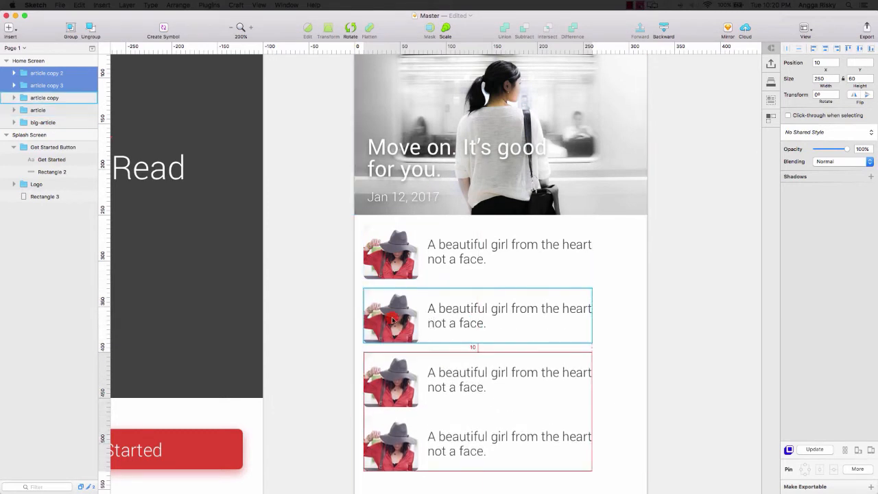
left_click(675, 243)
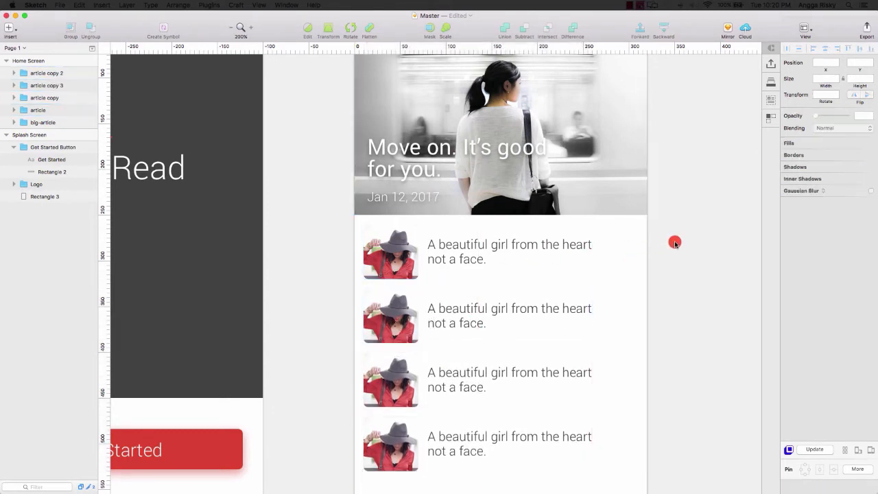
key("super+minus")
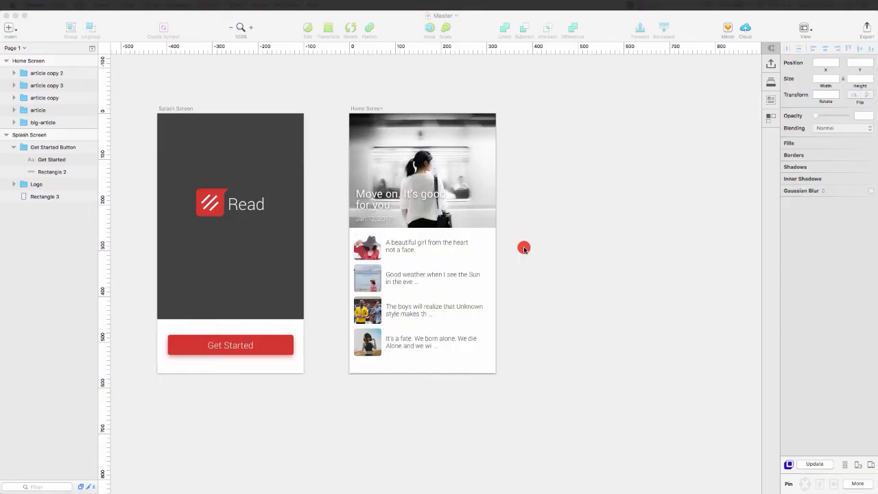
left_click(403, 253)
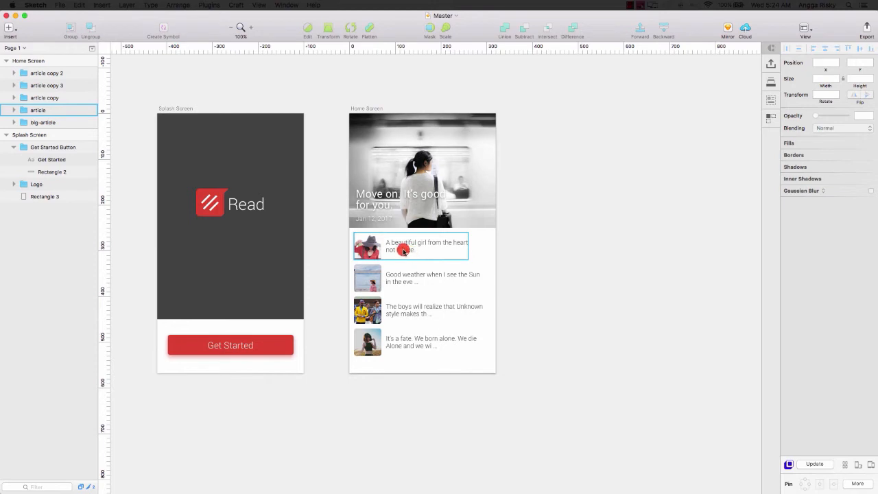
left_click(424, 276)
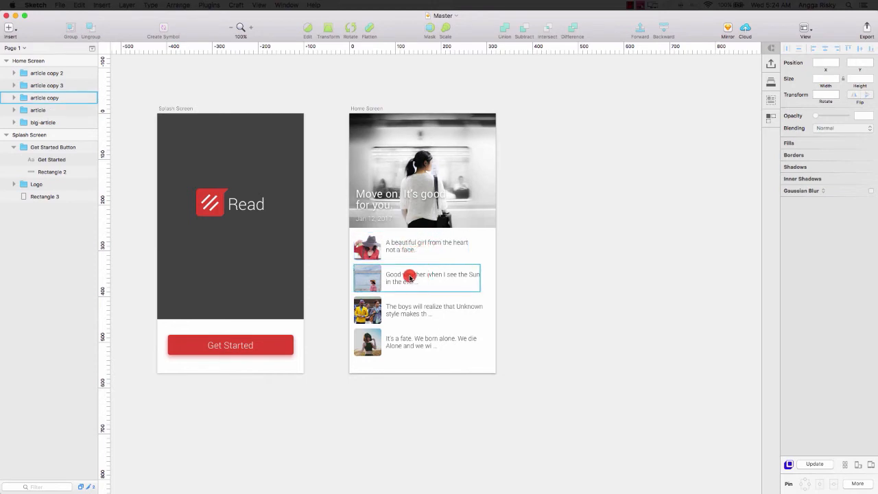
left_click(425, 305)
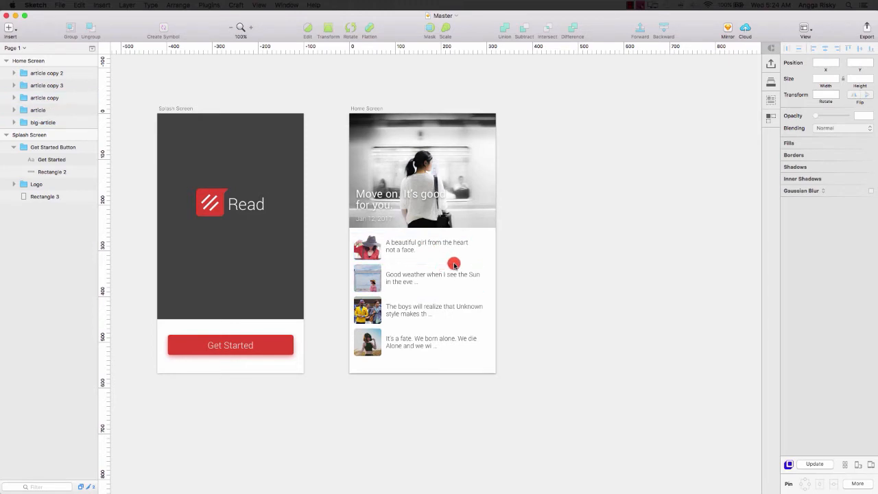
Step: Select the first two article rows on the Home Screen and duplicate them together
left_click(409, 310)
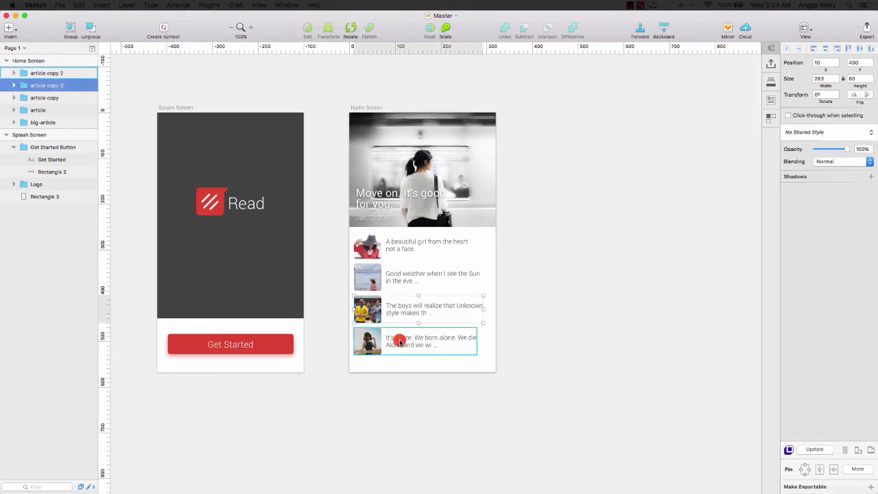
left_click(399, 341, "shift")
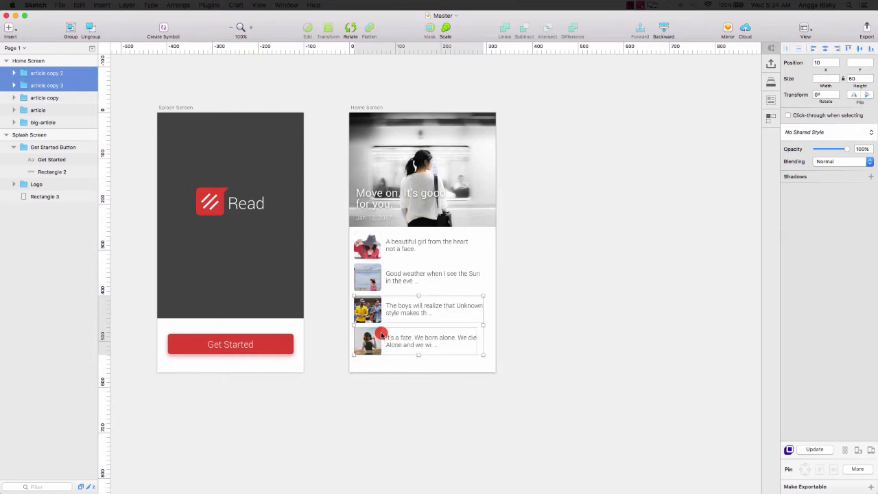
left_click(395, 253)
left_click(395, 280, "shift")
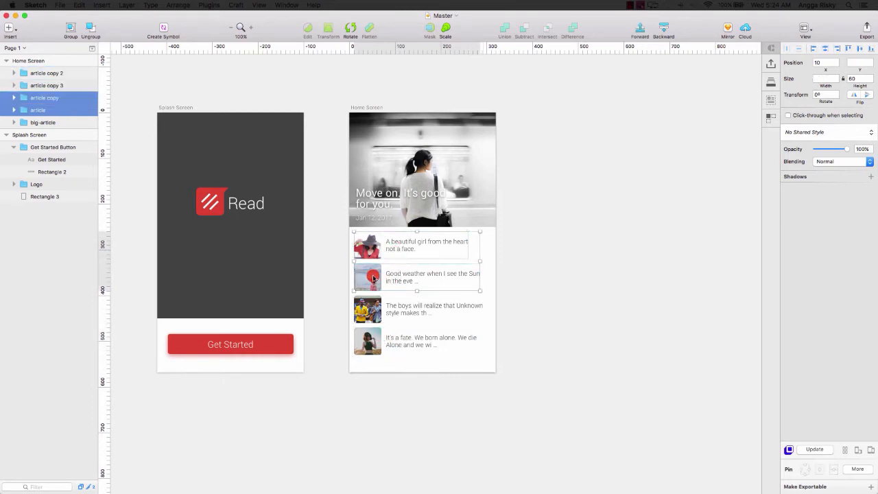
right_click(373, 277)
left_click(416, 194)
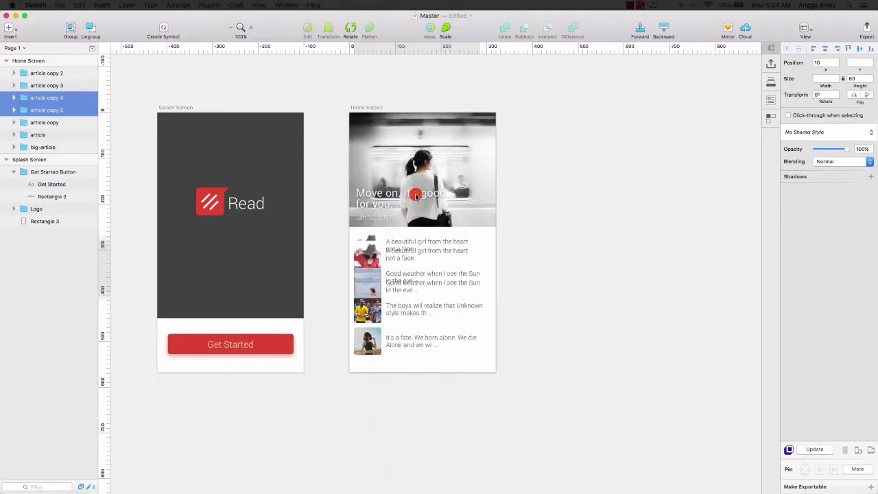
Step: Move the two duplicated rows down so they sit 10 pixels below the fourth article row
key("shift+Down")
key("shift+Down")
key("shift+Down")
key("shift+Down")
key("shift+Down")
key("shift+Down")
key("shift+Down")
key("shift+Down")
key("shift+Down")
key("shift+Down")
key("shift+Down")
key("shift+Down")
key("shift+Down")
key("shift+Down")
key("shift+Down")
key("shift+Down")
key("shift+Down")
key("shift+Down")
key("shift+Down")
key("shift+Down")
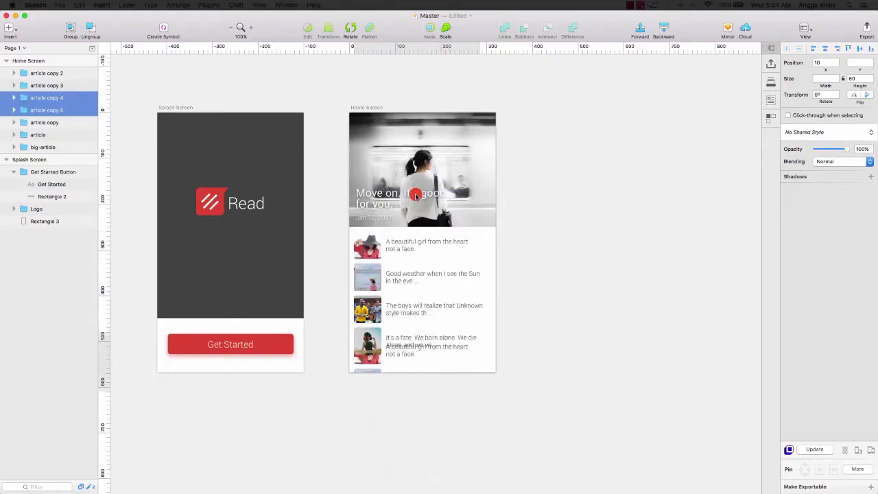
key("shift+Down")
key("shift+Down")
key("shift+Down")
key("shift+Down")
key("alt")
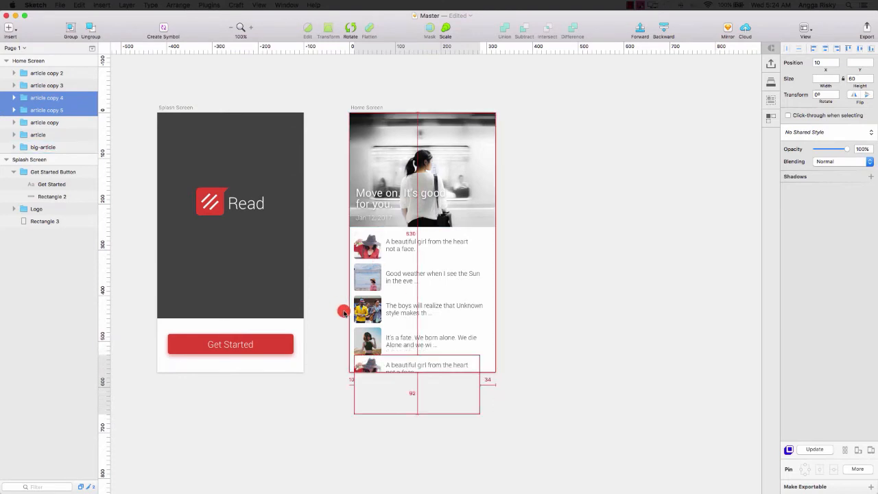
key("alt+shift+Down")
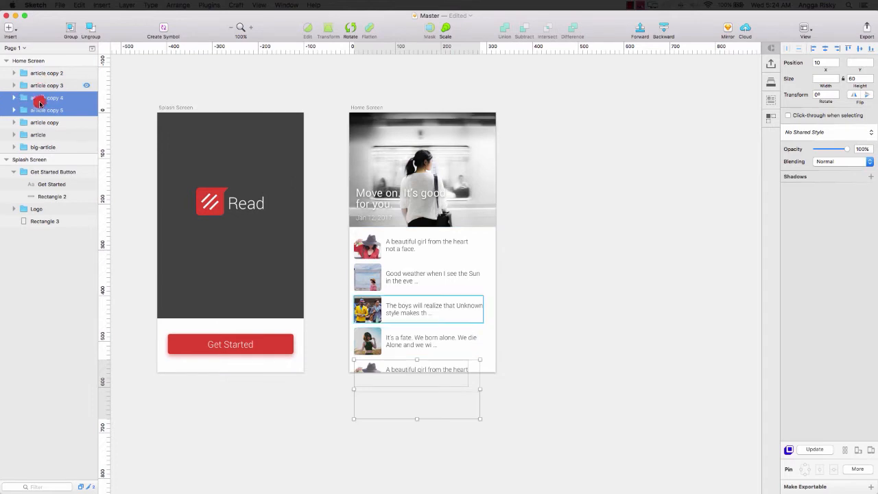
Step: Move the two new article copies out of the Home Screen artboard to the top level of the layer list
left_click_drag(40, 102, 45, 58)
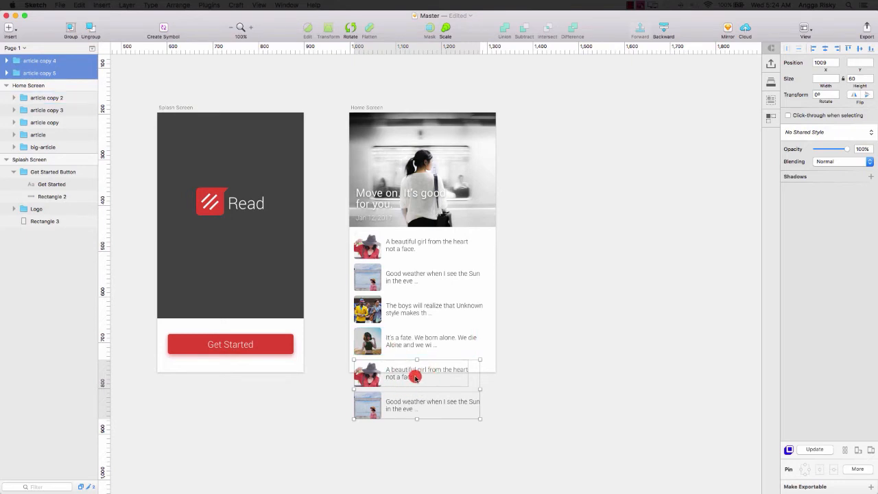
scroll(415, 378, "down", 3)
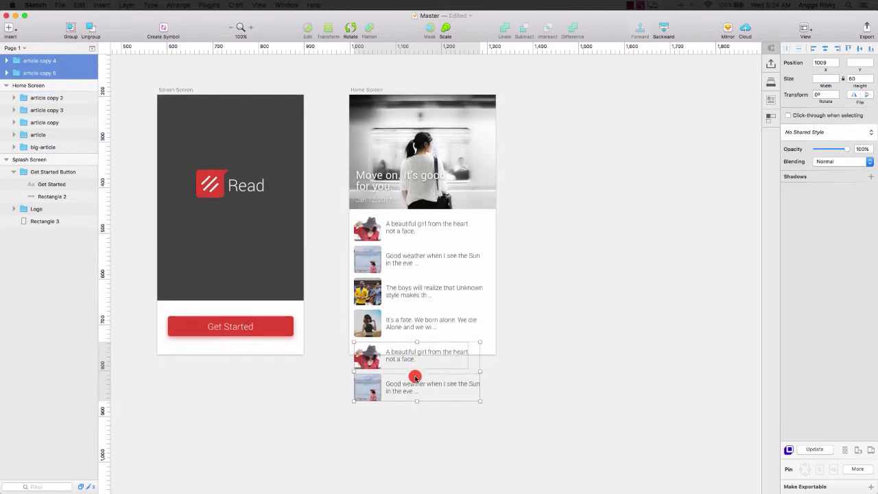
scroll(416, 377, "down", 2)
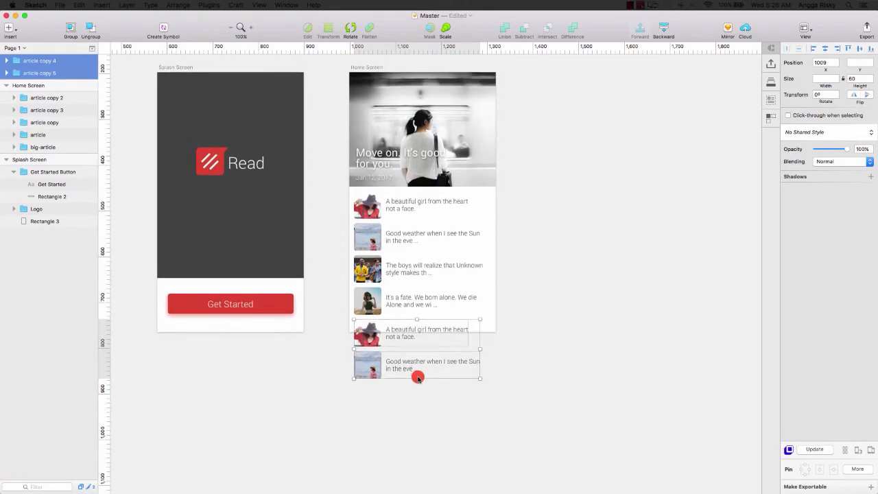
Step: Duplicate the two article rows outside the artboard and place the copies 10 pixels below them
right_click(368, 335)
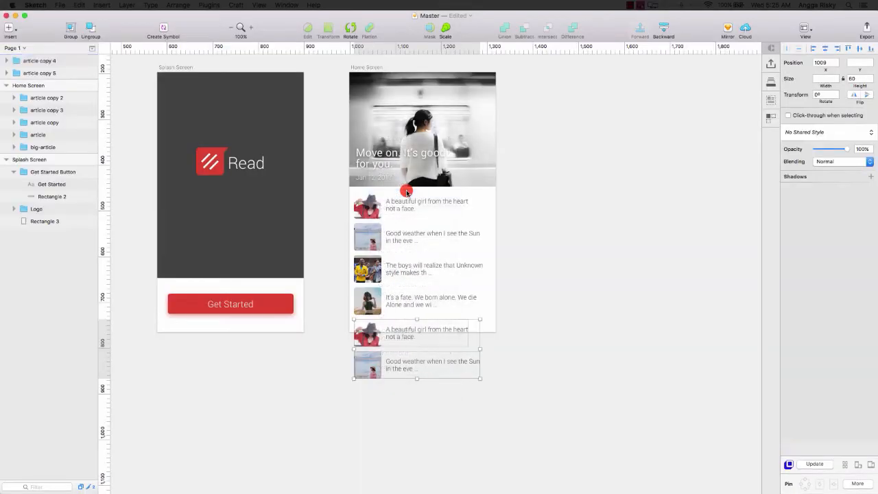
key("super+d")
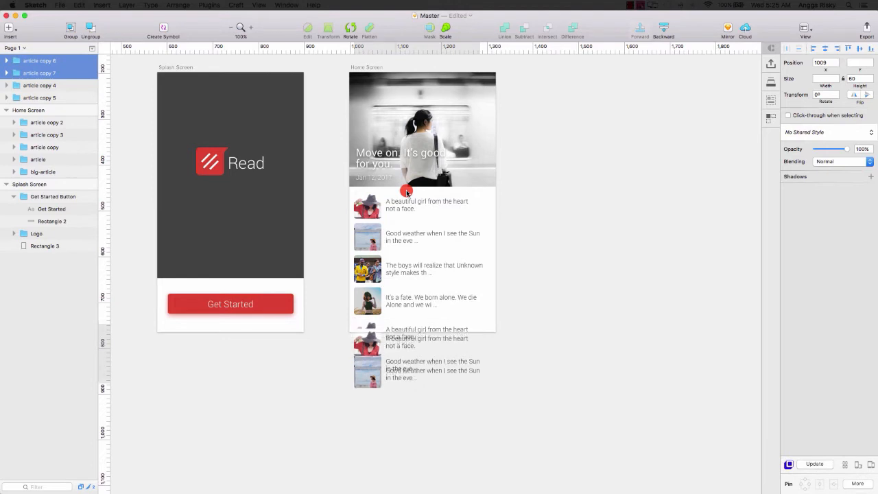
key("shift+Down")
key("shift+Down")
key("alt")
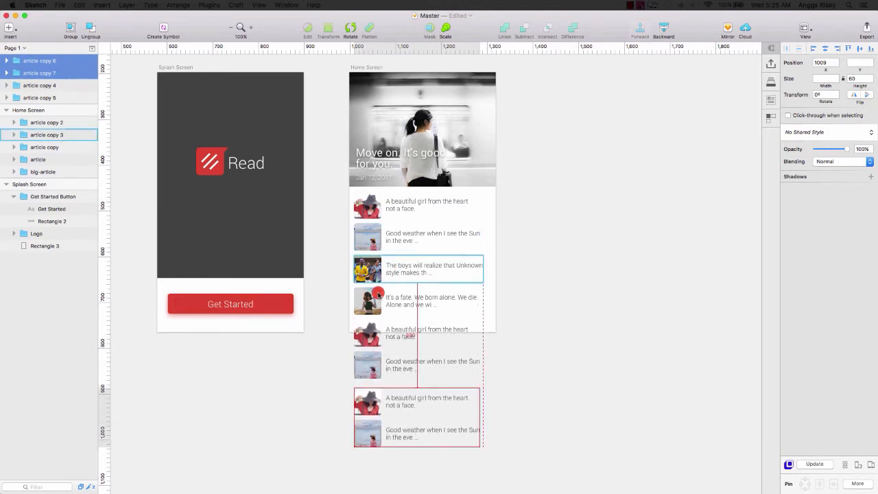
key("alt+shift+Up")
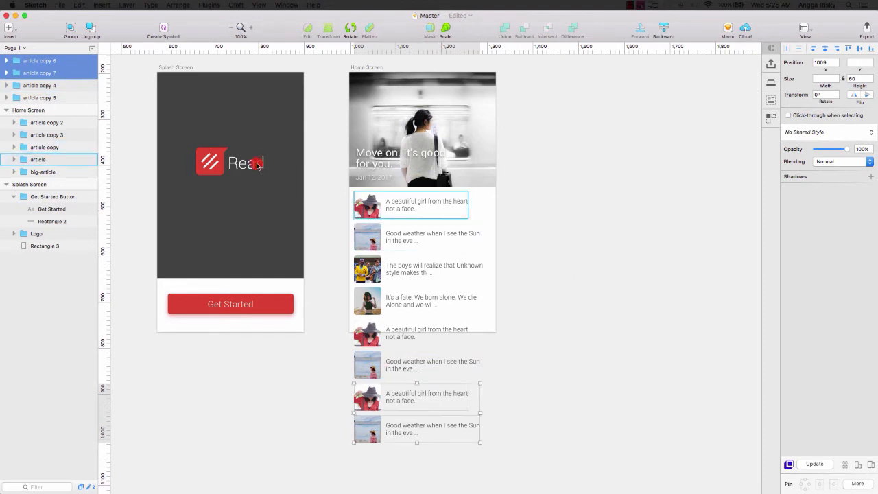
Step: Move all four article copies outside the artboard back into the Home Screen artboard, above its other layers
left_click(64, 100, "shift")
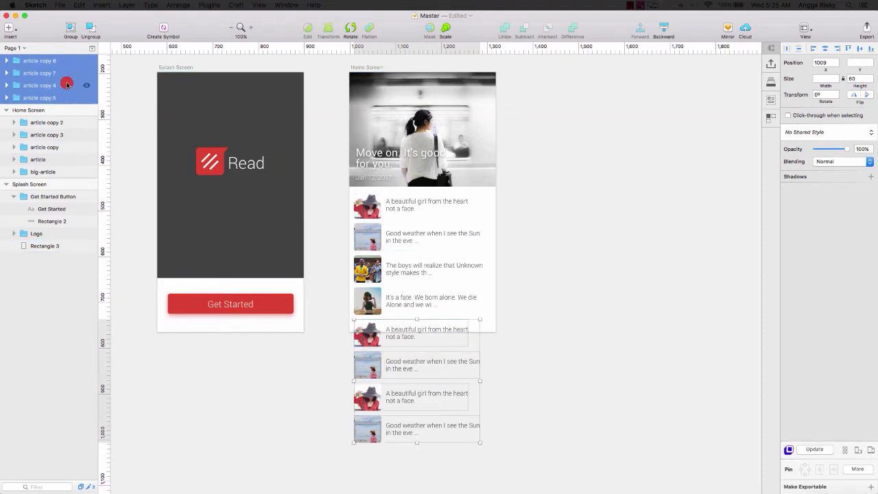
left_click_drag(57, 98, 59, 120)
left_click(415, 467)
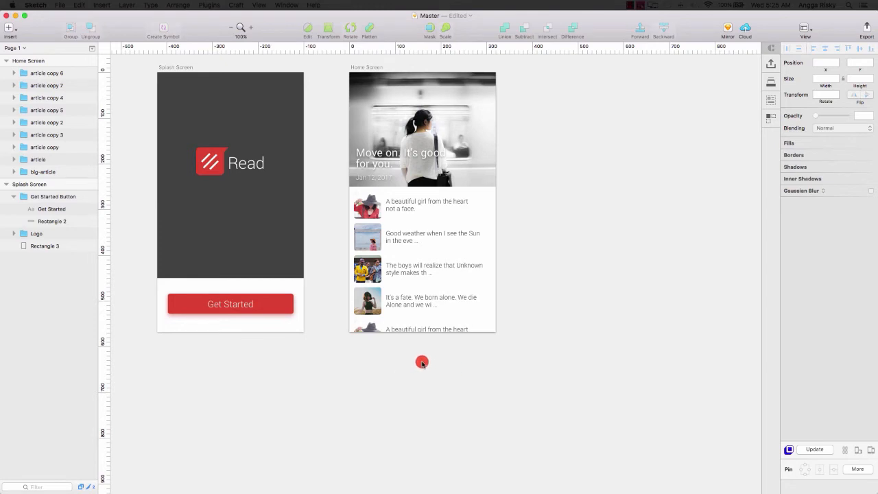
scroll(503, 355, "right", 1)
scroll(503, 355, "right", 3)
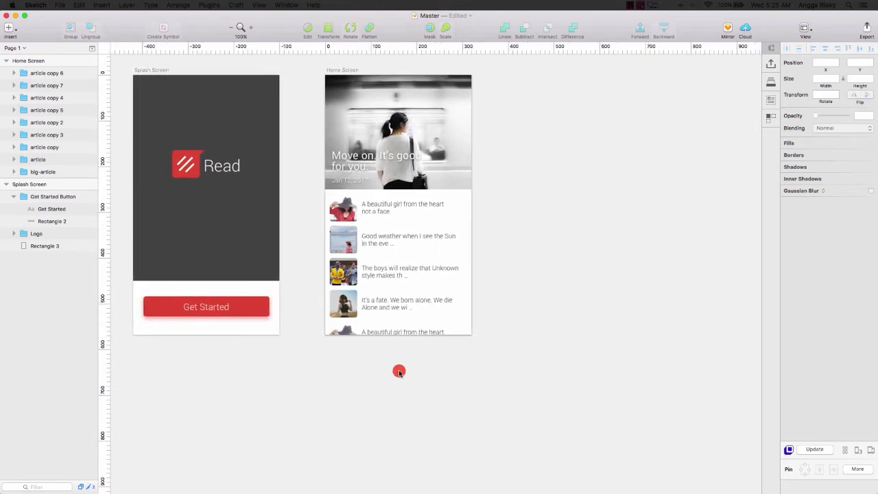
scroll(404, 372, "right", 1)
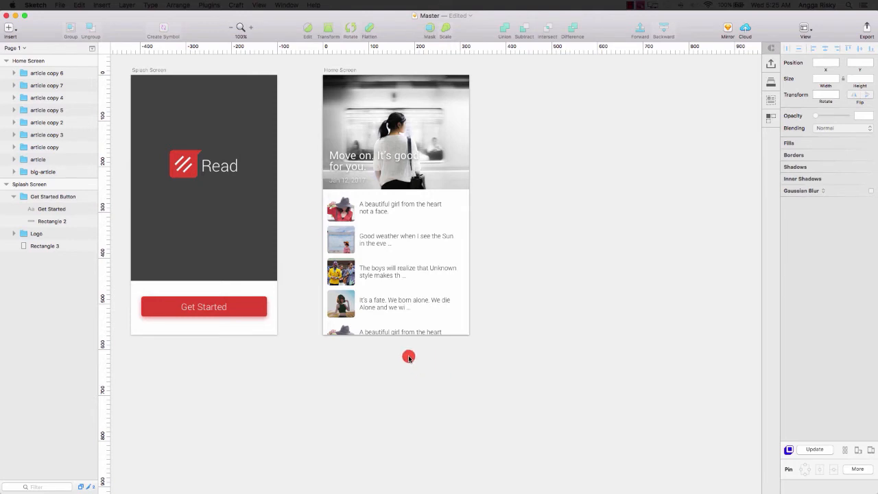
scroll(415, 358, "up", 4)
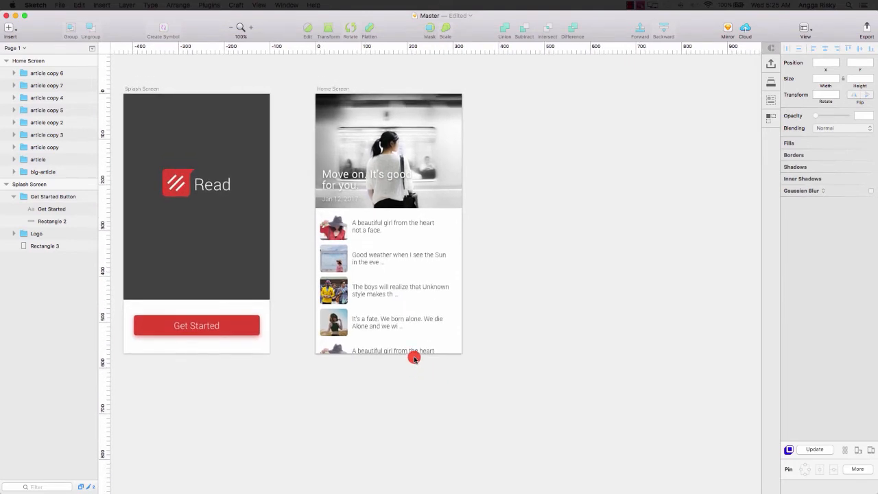
scroll(415, 358, "left", 1)
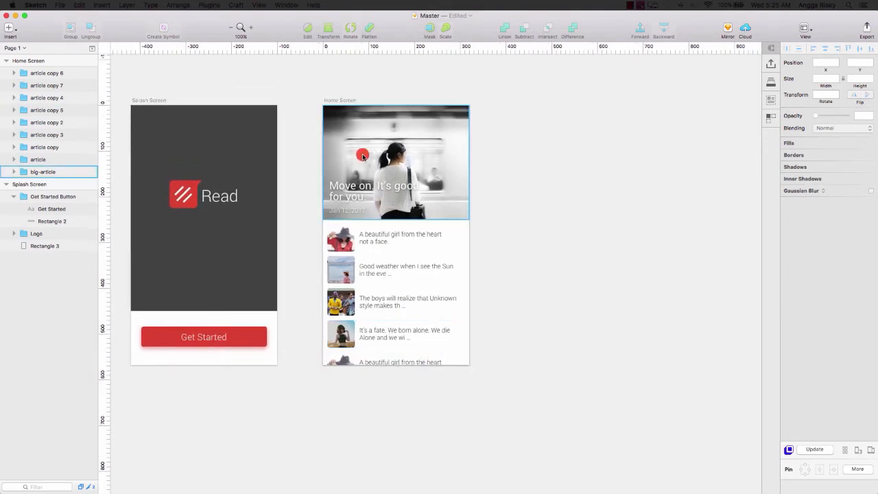
Step: Flatten the photo and its bg mask inside the big-article group into a single bitmap
left_click(13, 172)
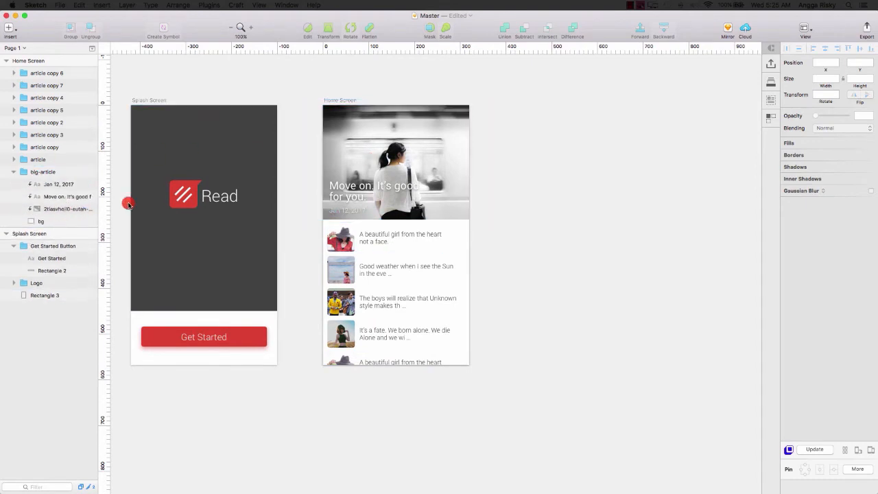
left_click(46, 208)
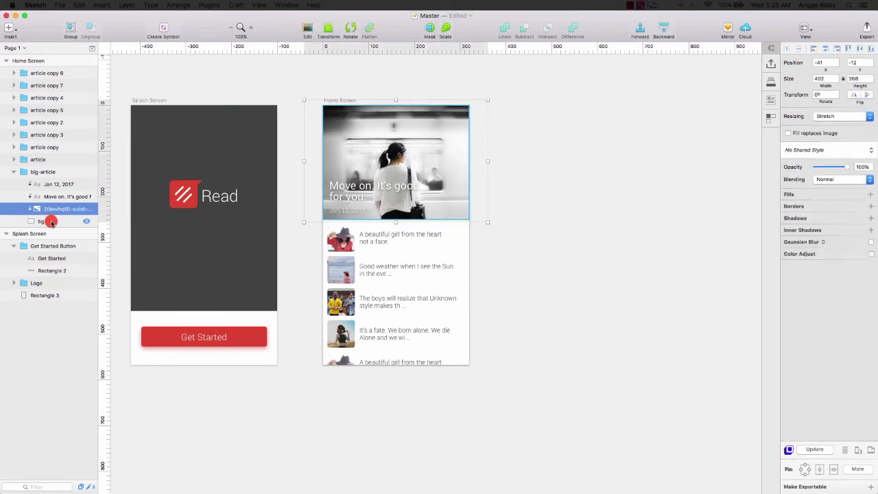
double_click(58, 209)
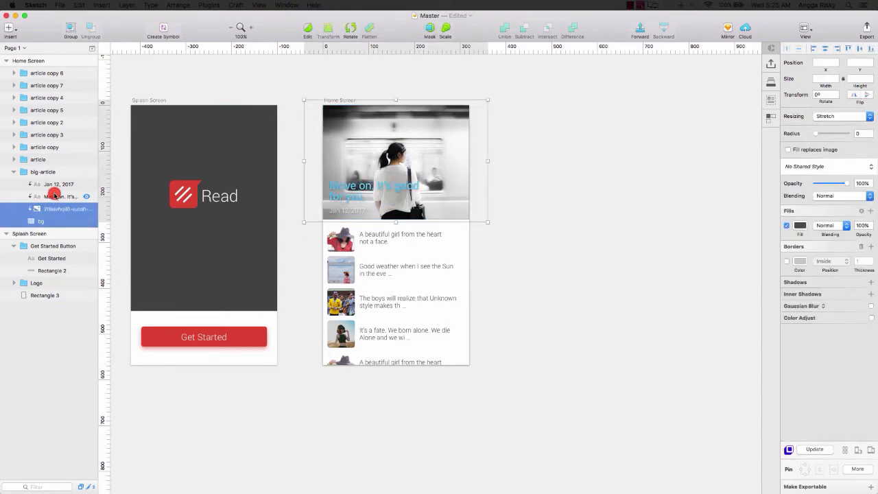
left_click(108, 5)
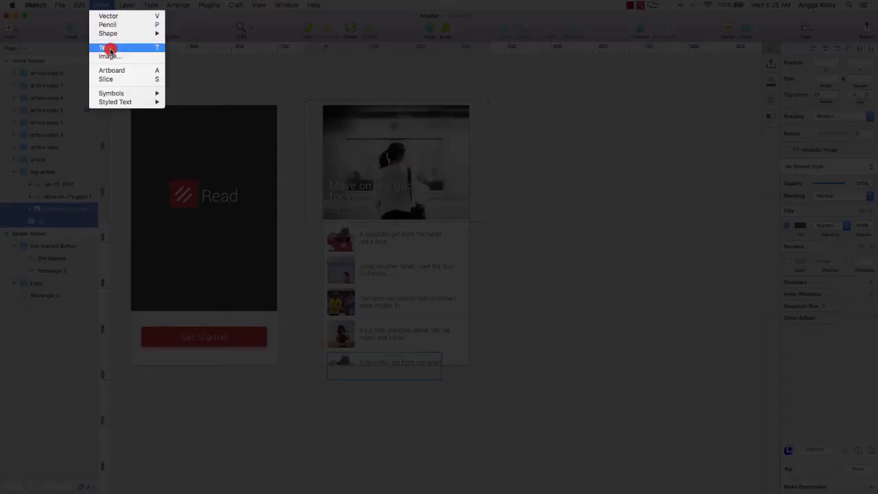
mouse_move(127, 5)
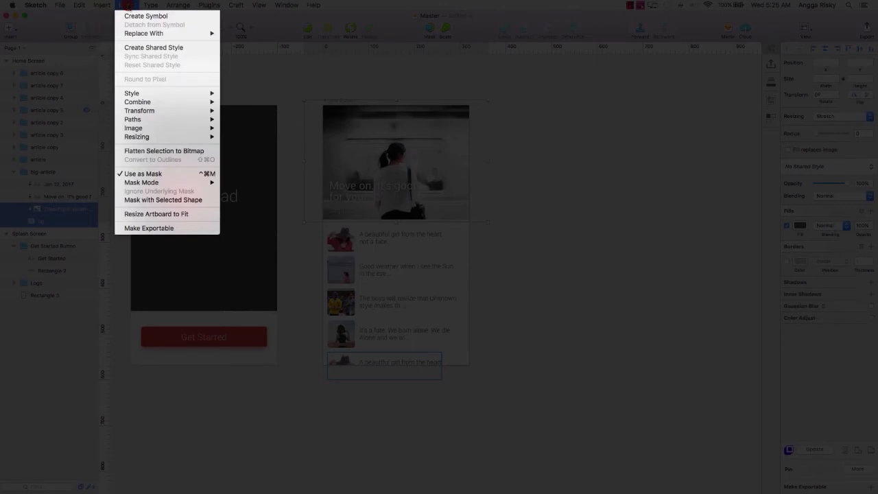
mouse_move(184, 129)
left_click(197, 151)
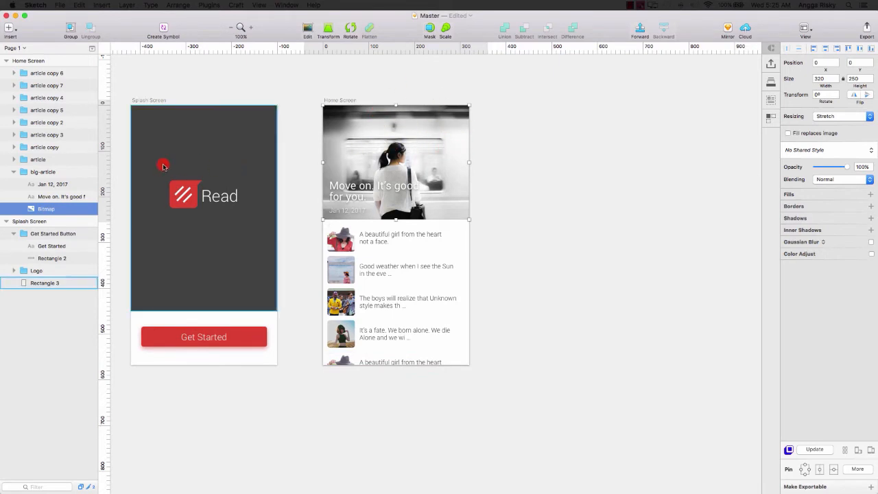
Step: Ungroup the big-article group on the Home Screen
left_click(42, 174)
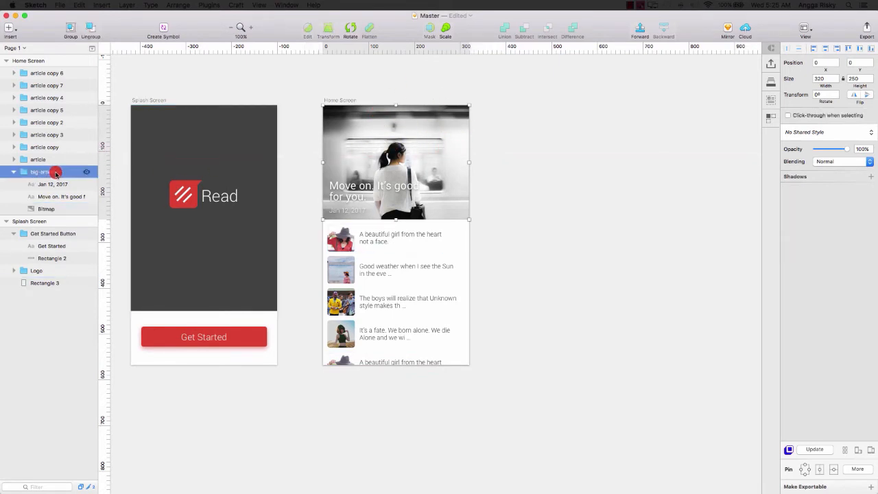
right_click(55, 174)
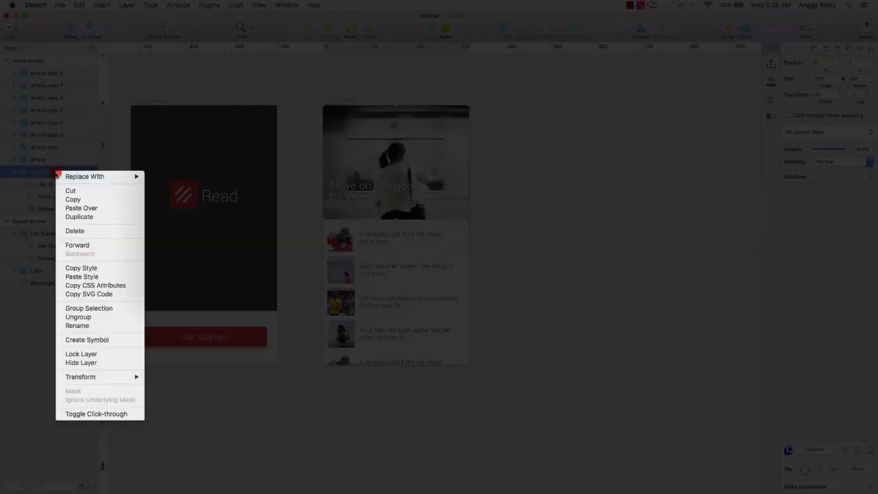
left_click(127, 318)
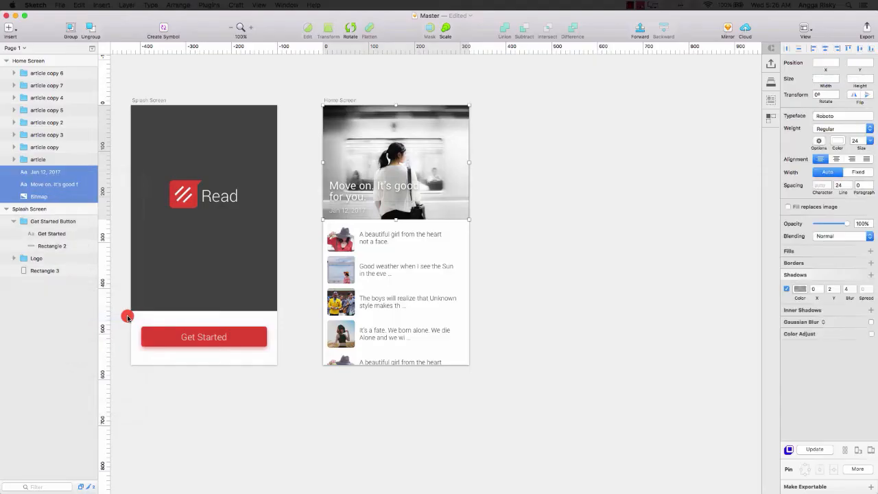
left_click(573, 220)
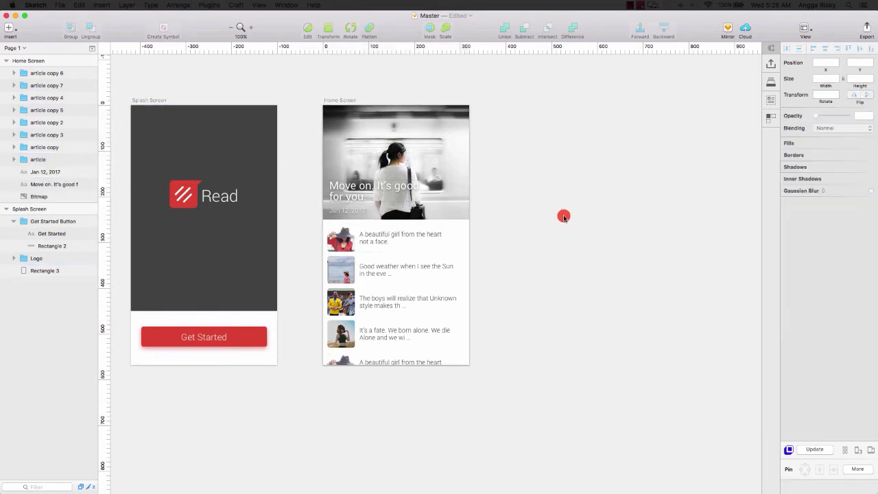
Step: Ungroup the third article row, "The boys will realize that Unknown style makes th ..."
left_click(382, 334)
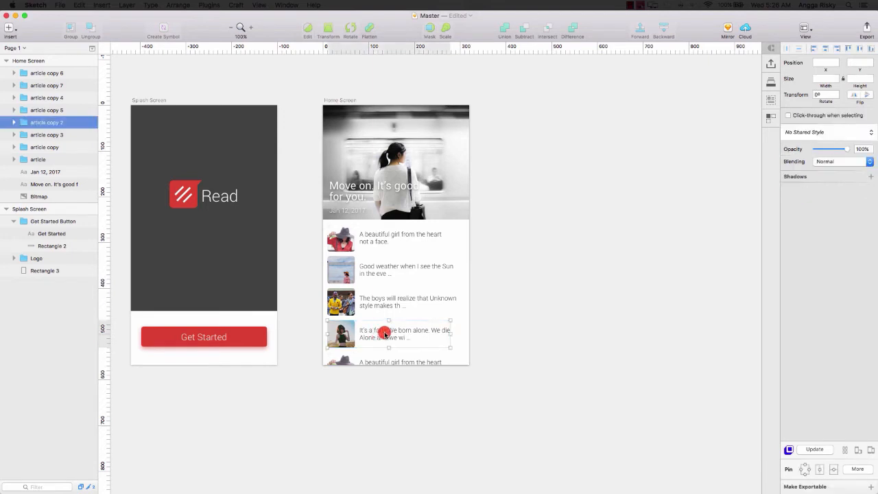
left_click(371, 304)
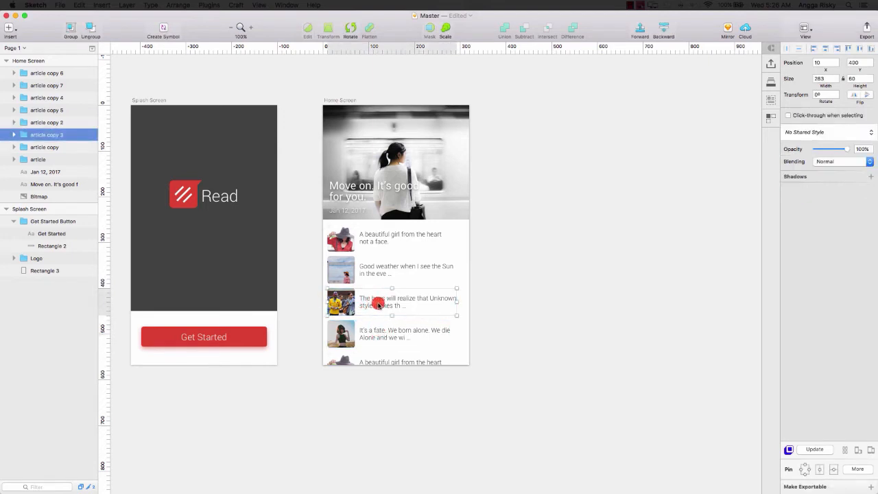
right_click(65, 135)
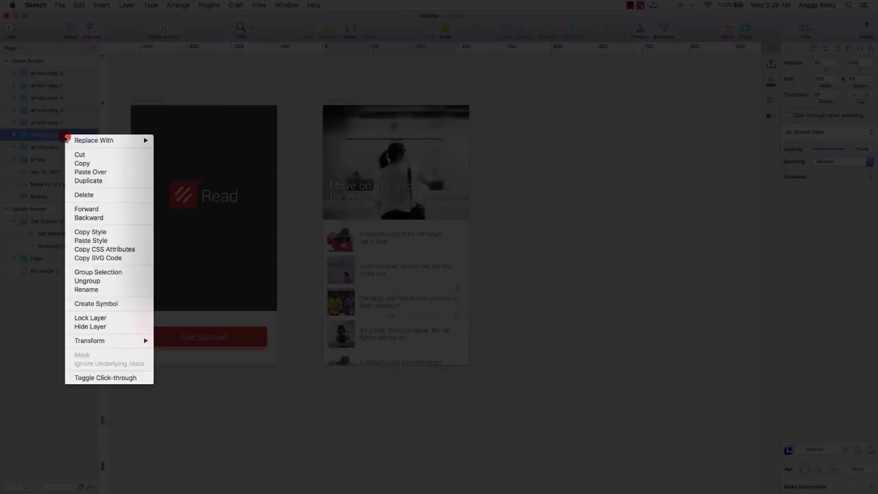
left_click(132, 281)
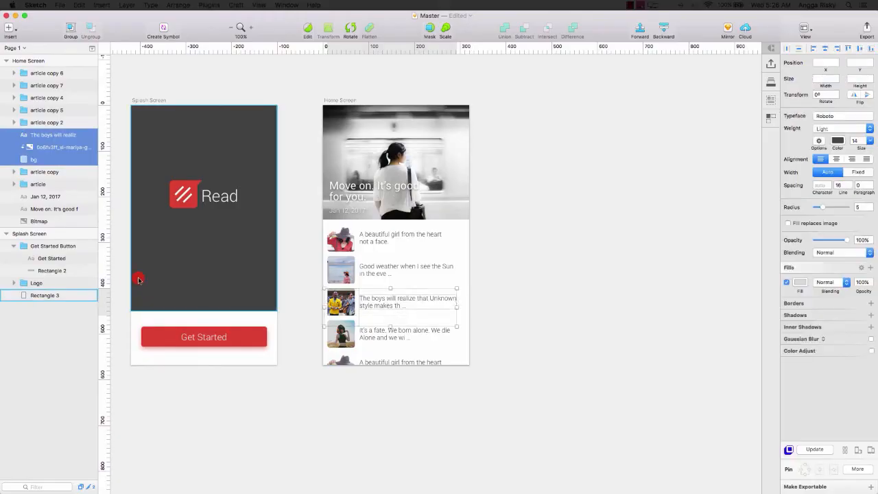
left_click(550, 277)
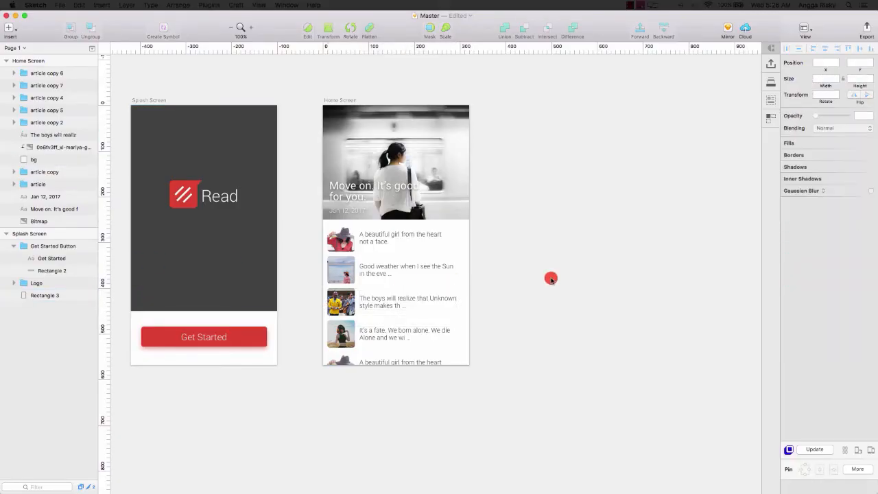
Step: Duplicate the Home Screen artboard and rename the copy Single Screen
scroll(550, 277, "right", 1)
scroll(551, 278, "right", 3)
scroll(551, 278, "up", 1)
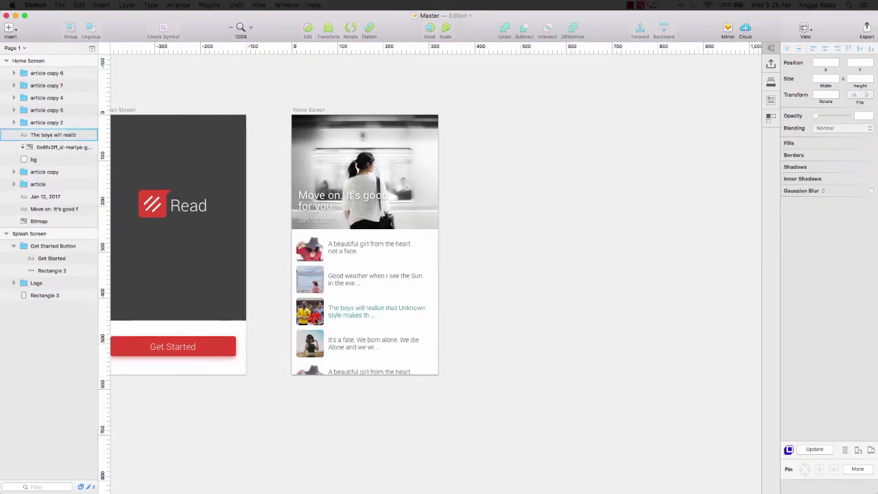
left_click(308, 111)
right_click(309, 109)
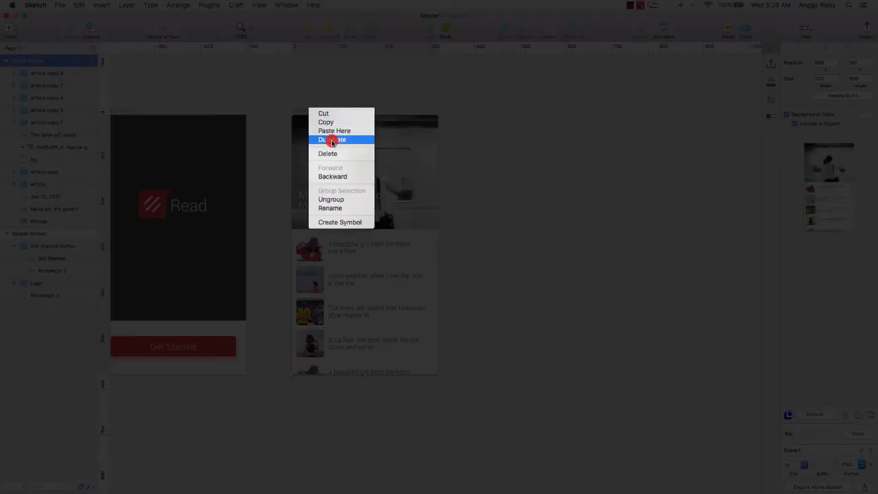
left_click(332, 140)
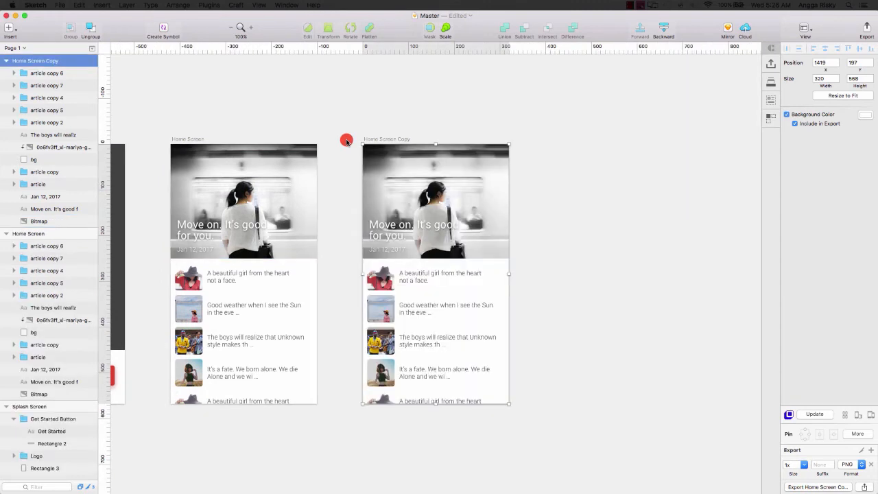
double_click(55, 61)
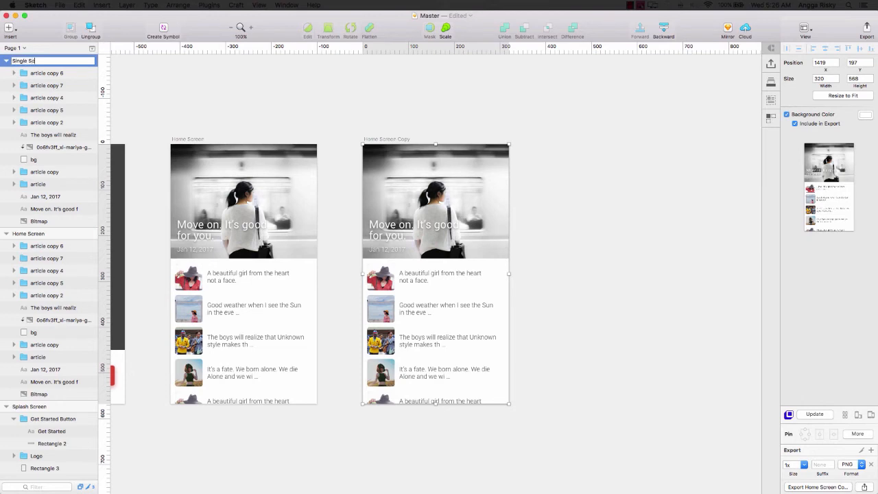
key("Return")
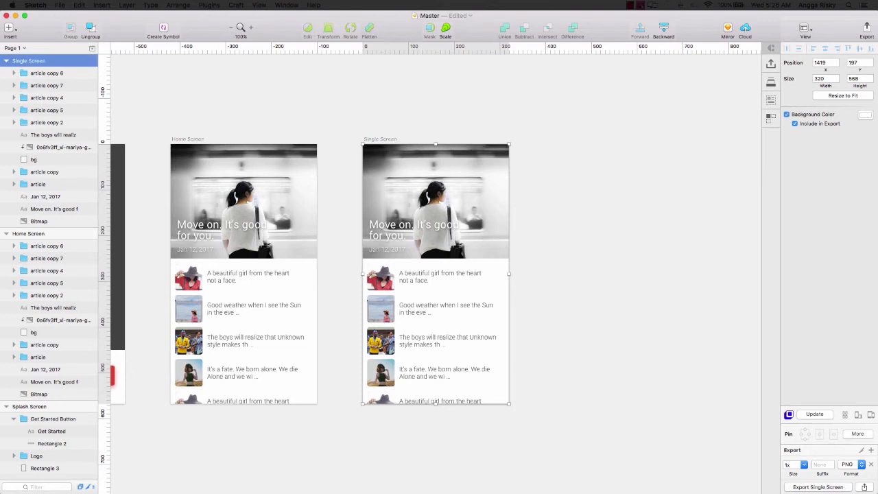
Step: Delete the first two article rows, "Good weather" and "A beautiful girl", from the Single Screen artboard
scroll(539, 133, "left", 2)
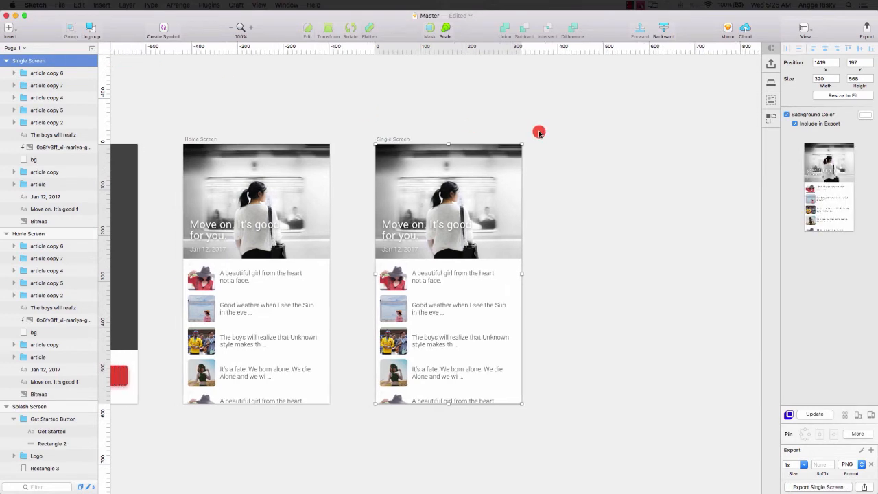
scroll(539, 133, "left", 5)
left_click(488, 305)
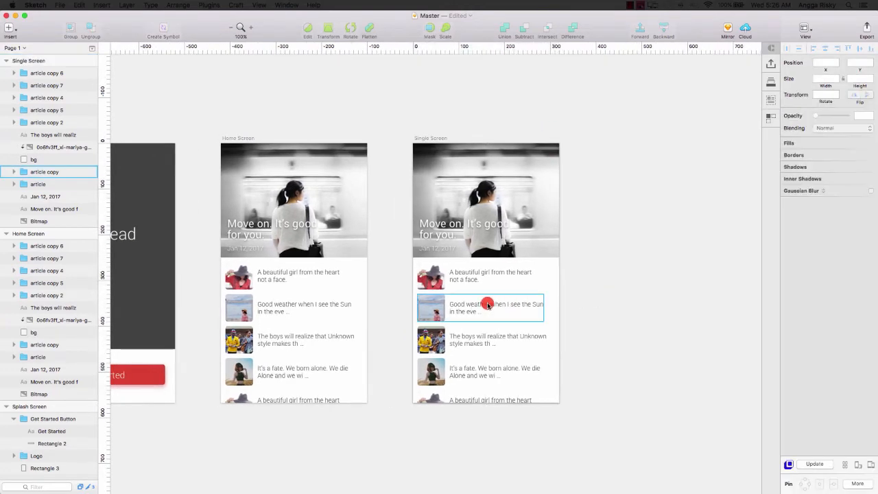
key("Delete")
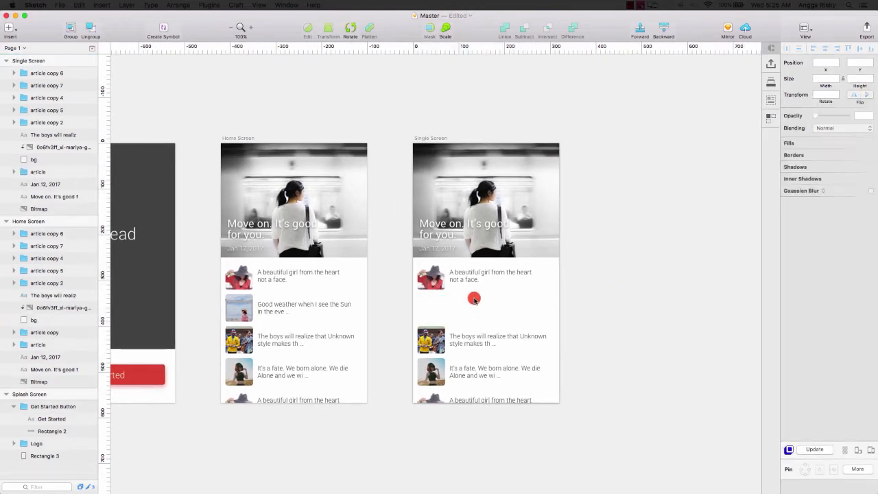
left_click(473, 280)
key("Delete")
Step: Delete the "Move on" headline, its date and the header photo from the Single Screen artboard
left_click(455, 236)
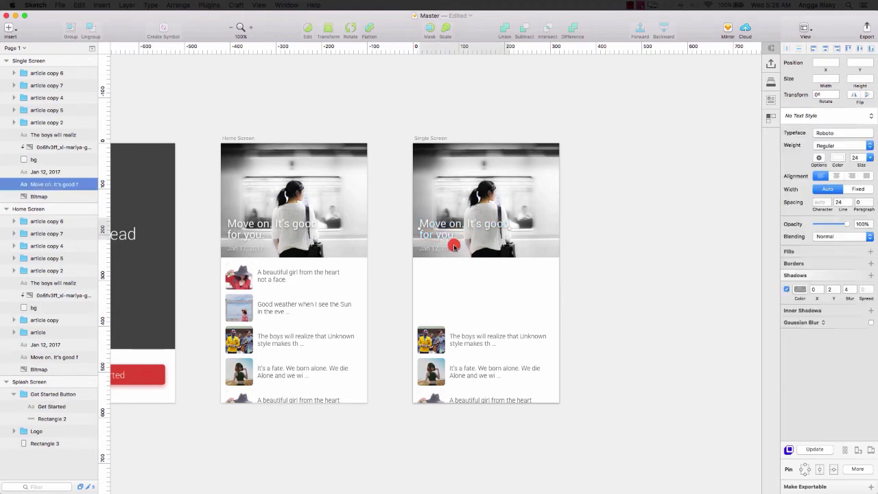
left_click(448, 251)
key("Delete")
left_click(486, 234)
key("Delete")
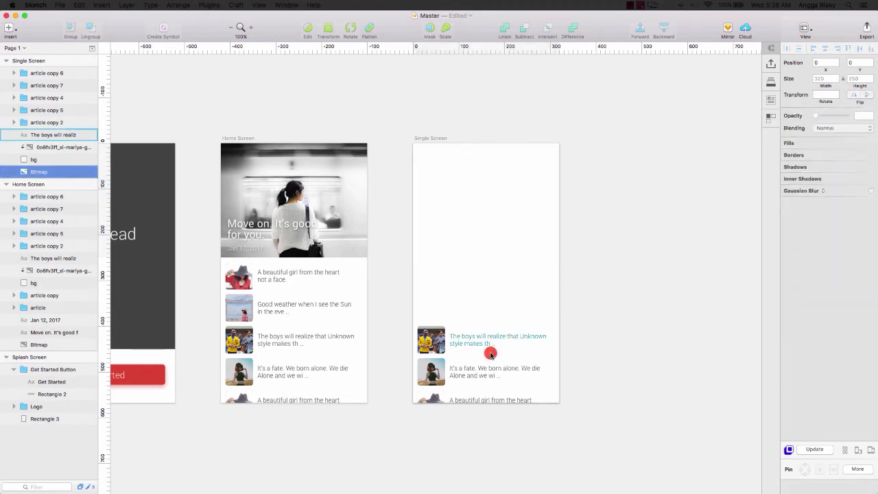
Step: Delete all remaining article copy groups from Single Screen, keeping only the layers of the "The boys will realize" row
key("Delete")
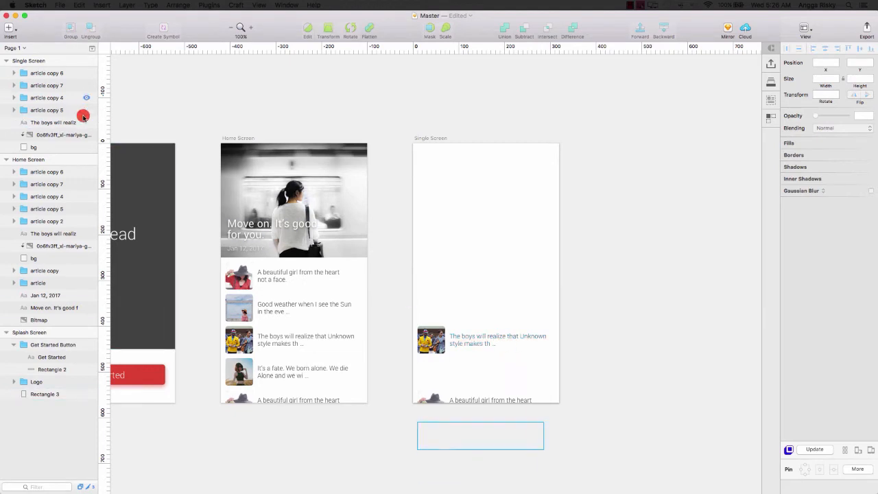
left_click(65, 110)
left_click(65, 74, "shift")
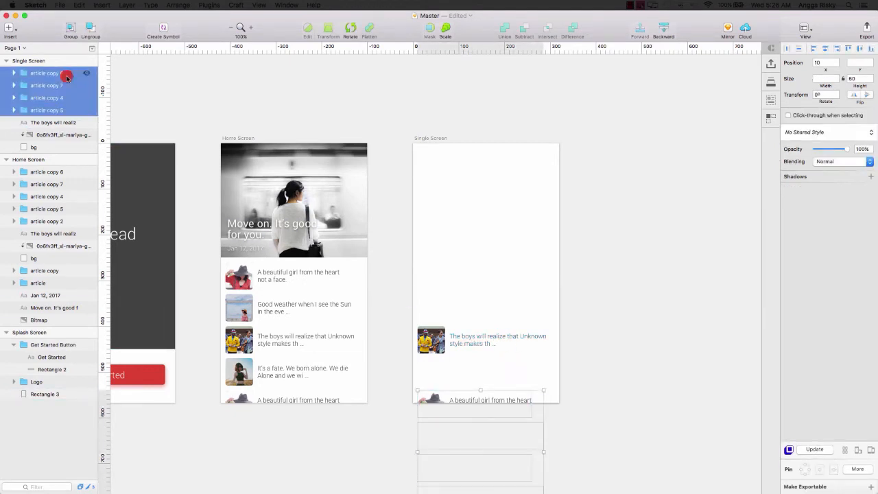
key("Delete")
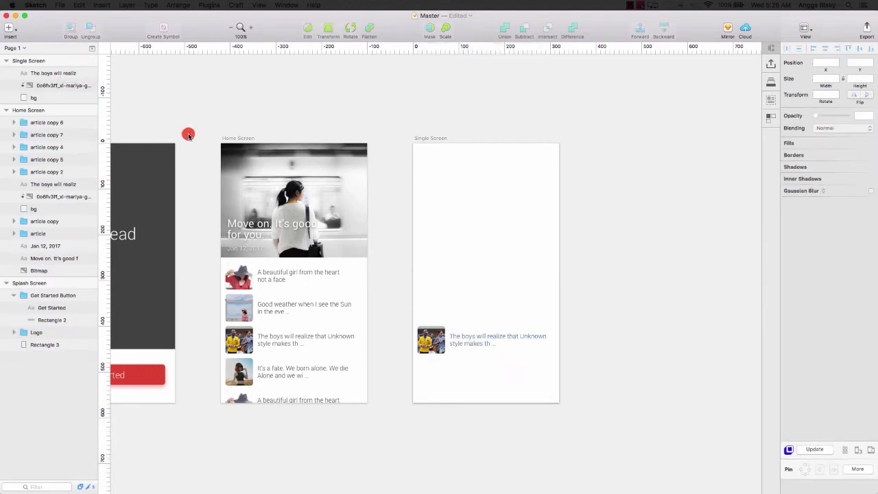
Step: Resize the Single Screen bg shape without keeping its proportions into a header area about 327 px wide, starting at the artboard's top edge
left_click(54, 97)
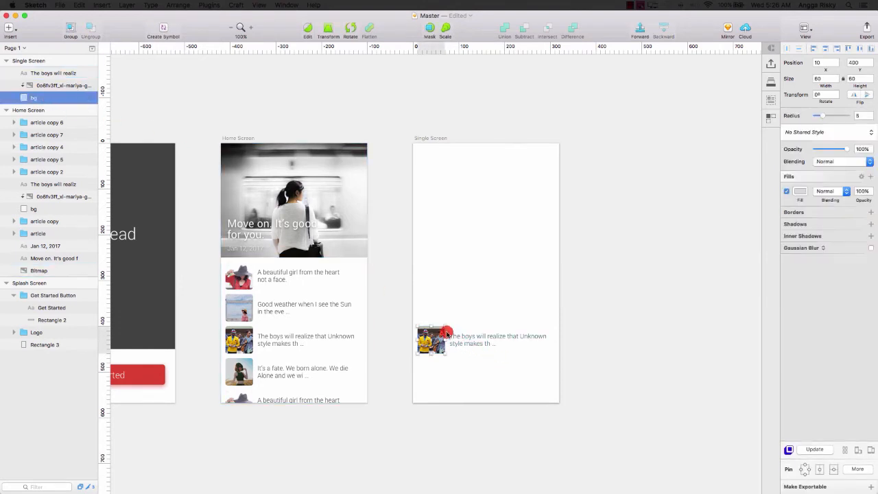
left_click_drag(430, 327, 443, 196)
key("cmd+z")
left_click(845, 82)
left_click_drag(431, 327, 435, 144)
left_click_drag(412, 248, 561, 262)
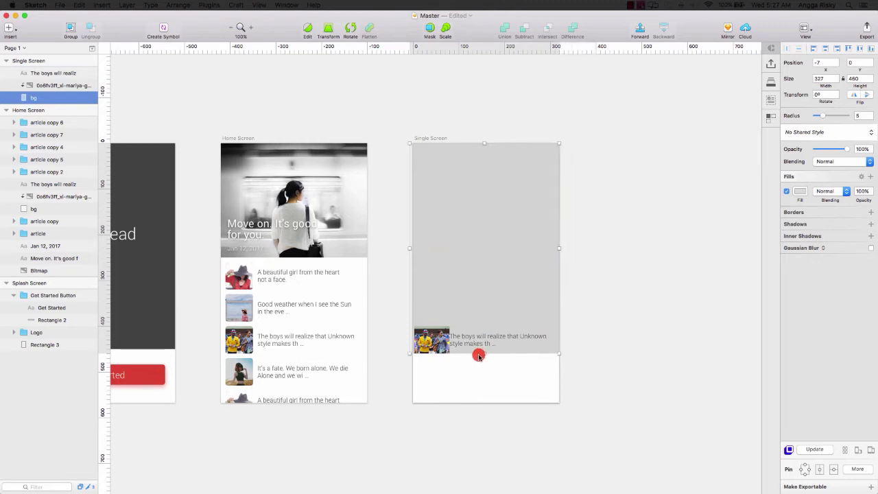
left_click_drag(485, 354, 473, 252)
Step: Move the masked photo of the boys up into the bg header area, to Y 60
left_click(39, 84)
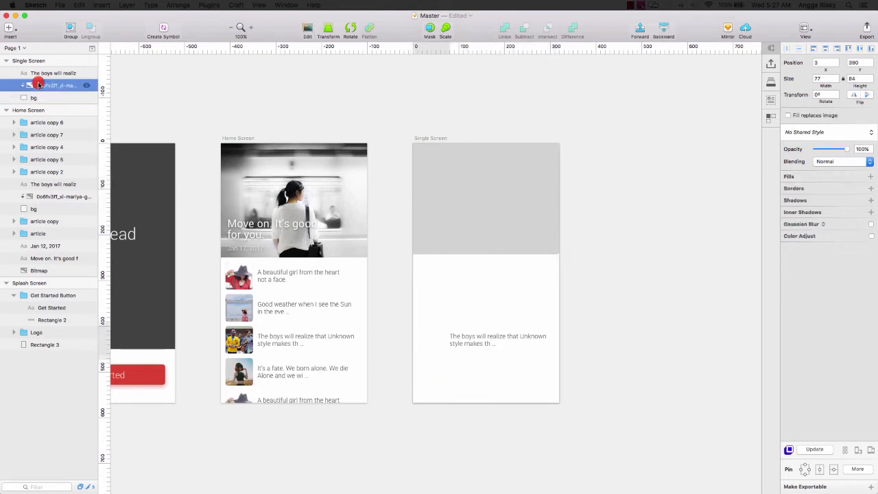
key("shift+Up")
key("shift+Up")
key("shift+Up")
key("shift+Up")
key("shift+Up")
key("shift+Up")
key("shift+Up")
key("shift+Up")
key("shift+Up")
key("shift+Up")
key("shift+Up")
key("shift+Up")
key("shift+Up")
key("shift+Up")
key("shift+Up")
key("shift+Up")
key("shift+Up")
key("shift+Up")
key("shift+Up")
key("shift+Up")
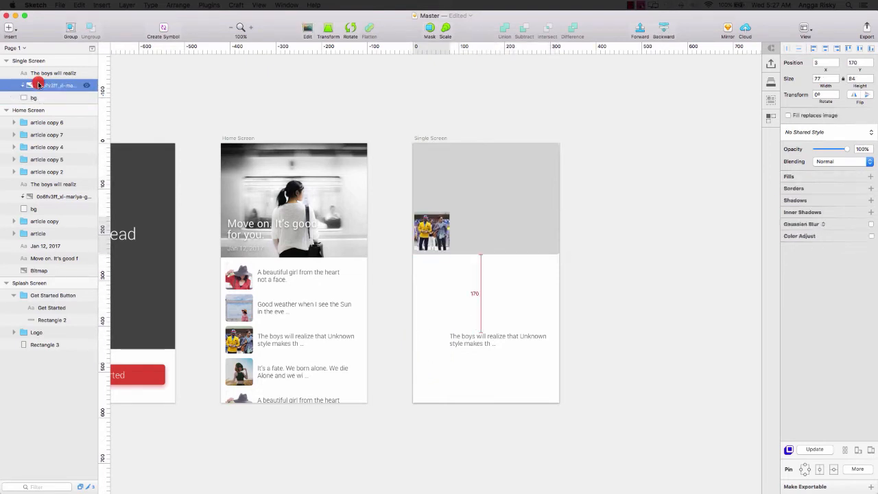
key("shift+Up")
key("shift+Up")
key("shift+Up")
key("shift+Up")
key("shift+Up")
key("shift+Up")
key("shift+Up")
key("shift+Up")
key("shift+Up")
key("shift+Up")
key("shift+Up")
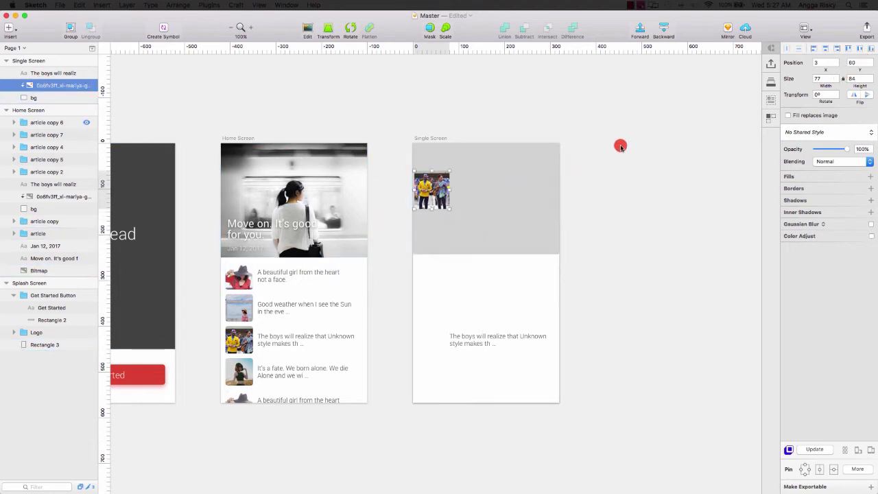
Step: Enlarge the masked photo to 347 × 379 and position it at X -16, Y -24 to fill the header area
left_click_drag(449, 209, 601, 339)
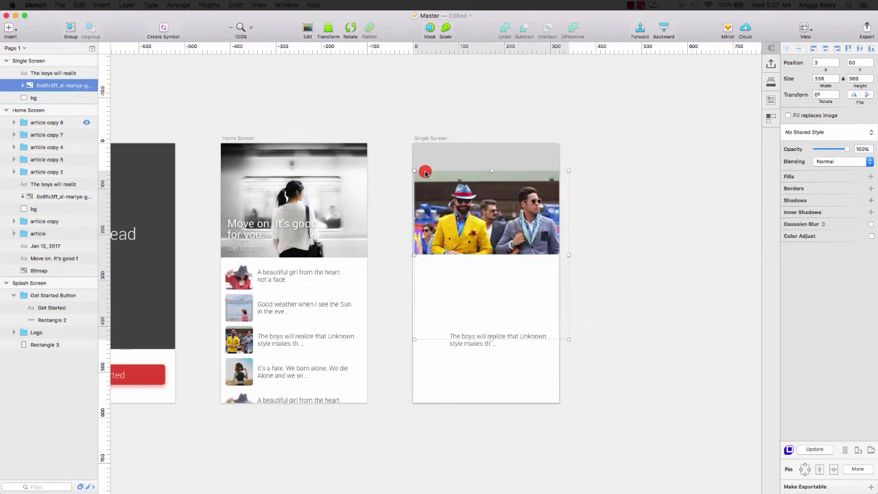
left_click_drag(412, 172, 409, 166)
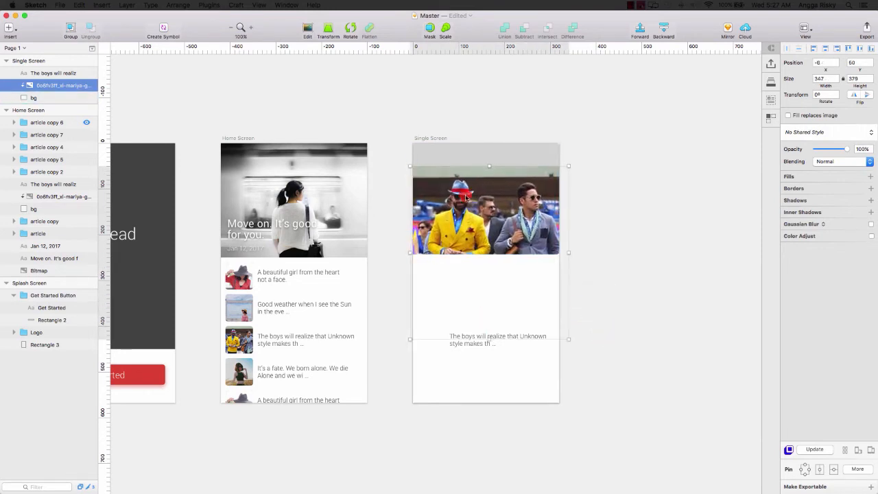
left_click_drag(501, 187, 517, 170)
key("Left")
key("Left")
key("Left")
key("Left")
key("Left")
key("Left")
key("Left")
key("Left")
key("Left")
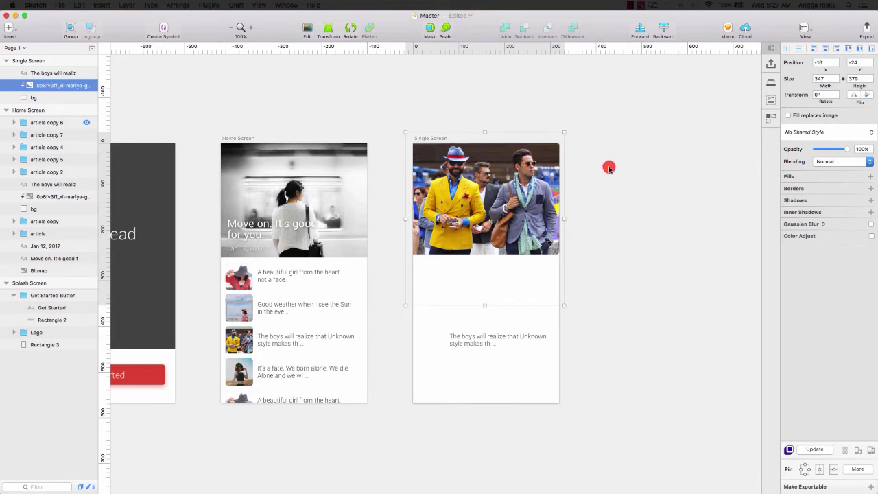
Step: Move the "The boys will realize" title directly below the header photo, to X 10, Y 243
scroll(609, 167, "left", 2)
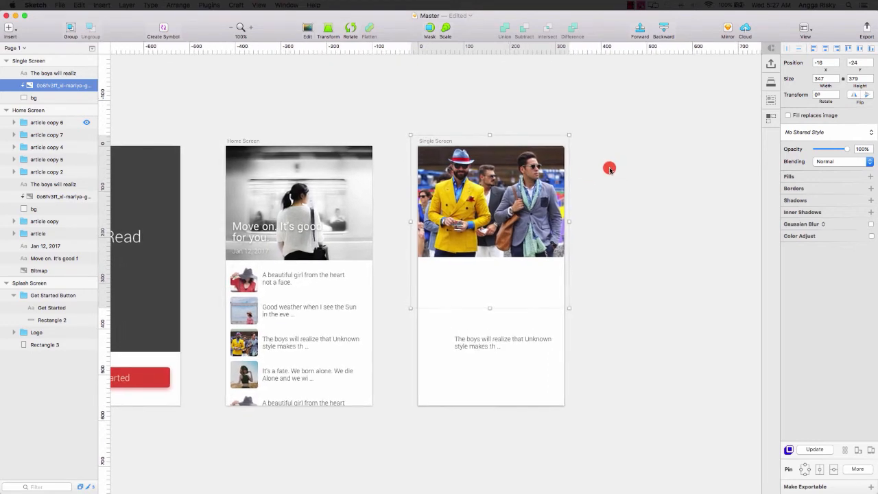
scroll(533, 334, "left", 5)
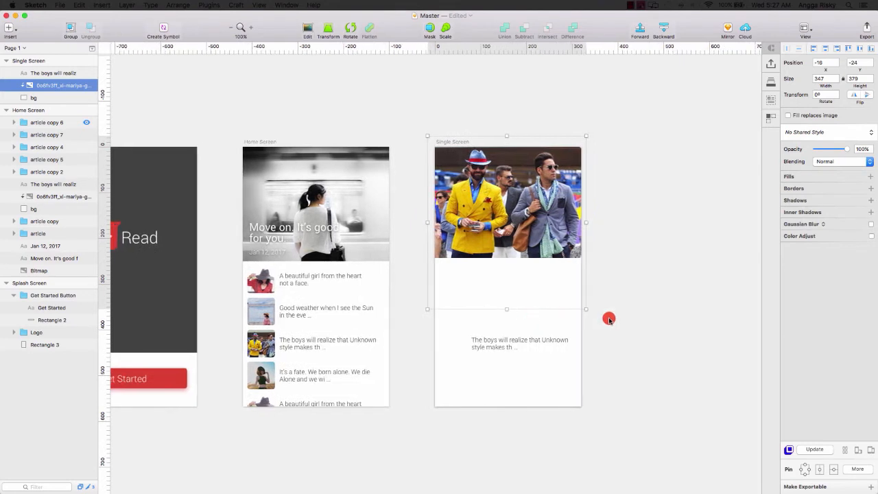
left_click(498, 341)
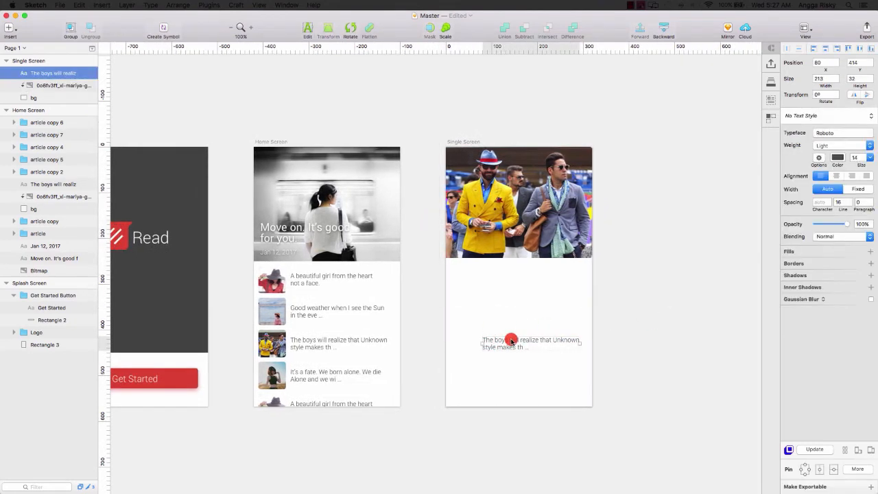
left_click_drag(509, 337, 479, 269)
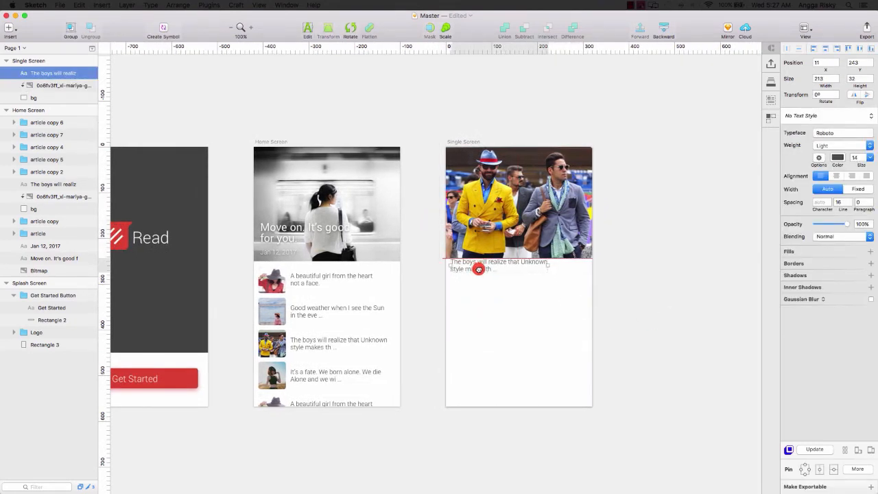
scroll(479, 271, "left", 1)
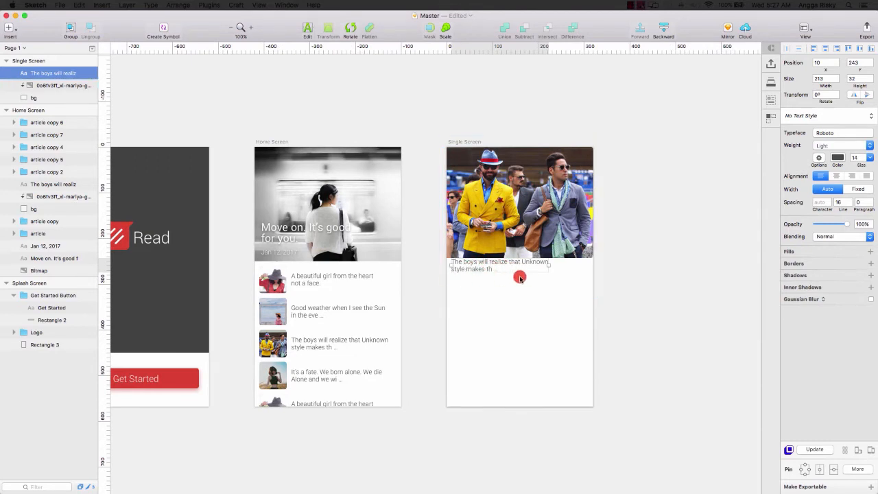
Step: Set the Single Screen title's font size to 20 and its line spacing to 26
left_click(869, 158)
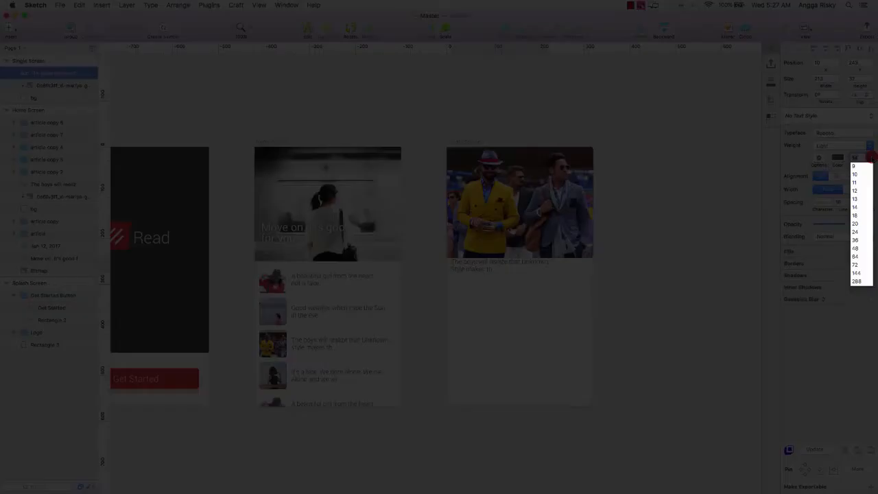
left_click(856, 226)
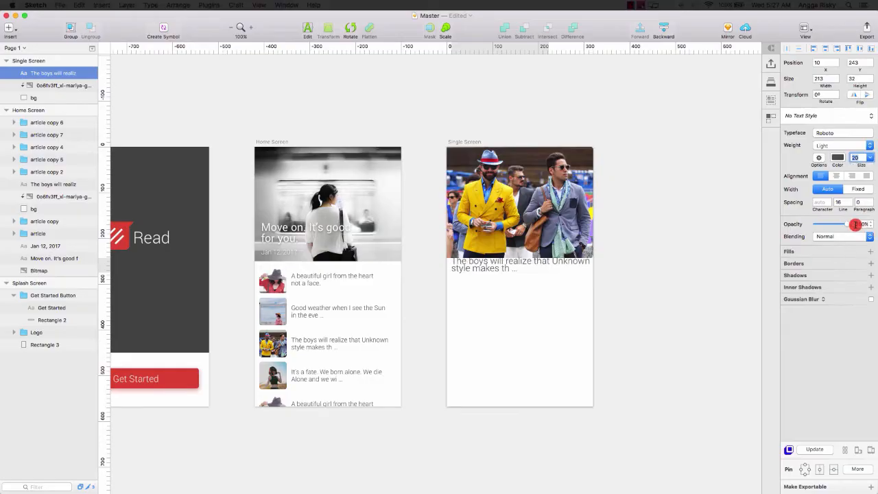
left_click(856, 159)
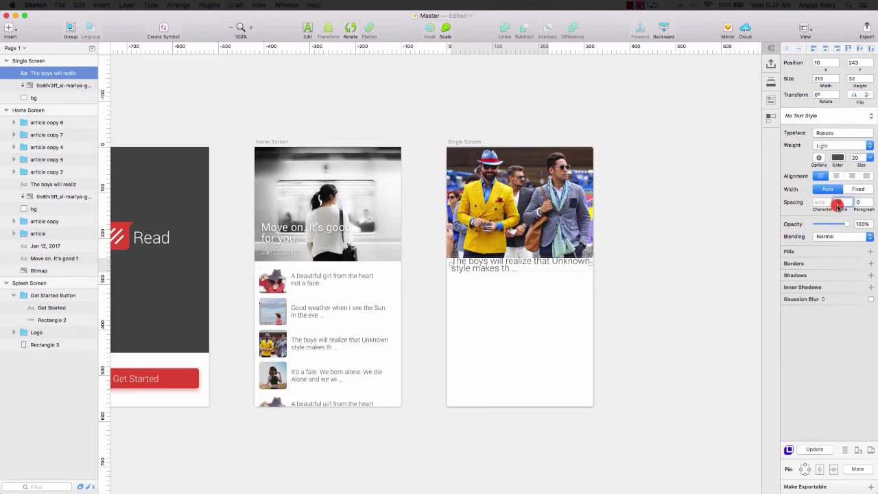
type("28")
key("Return")
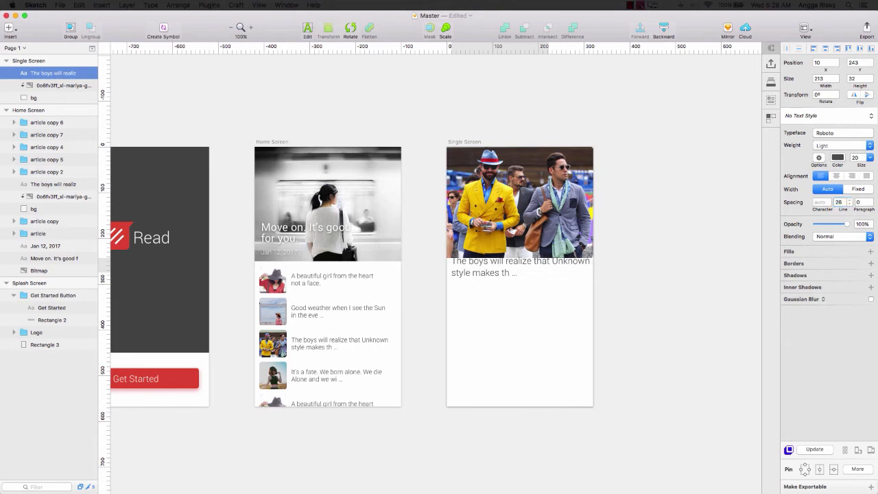
Step: Move the title down to Y 254, leaving a gap beneath the header photo
key("alt+shift+Down")
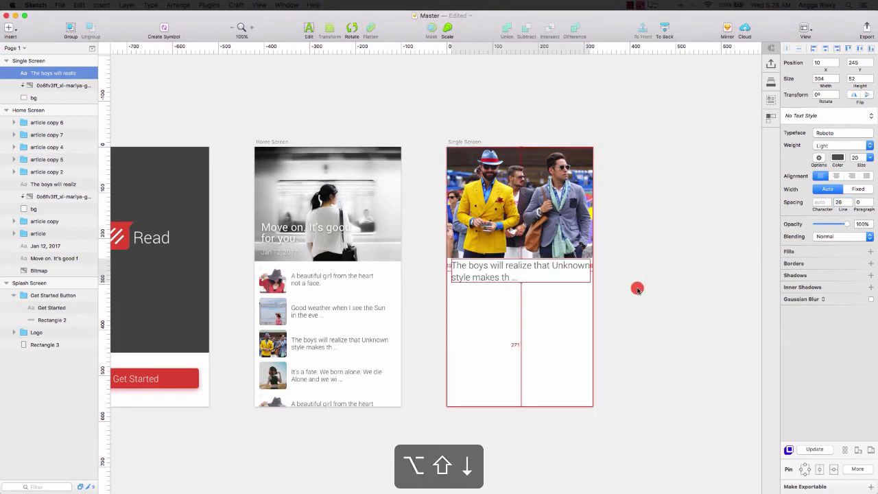
key("alt+shift+Down")
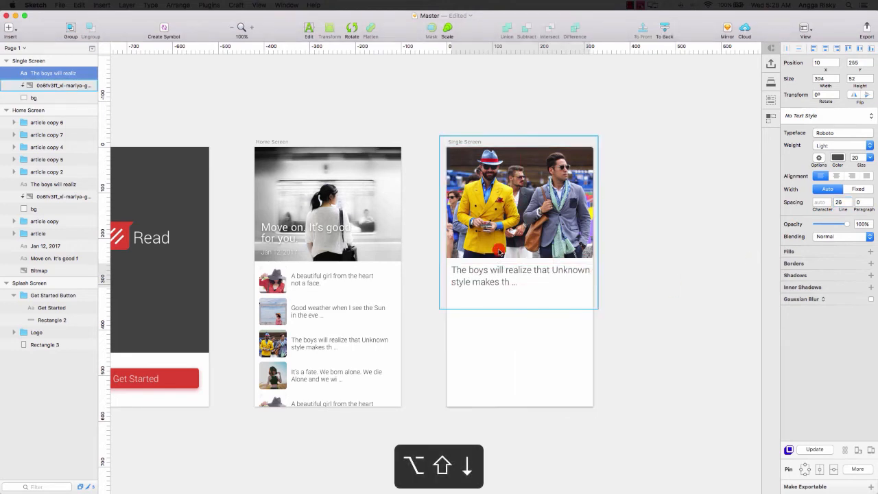
key("Up")
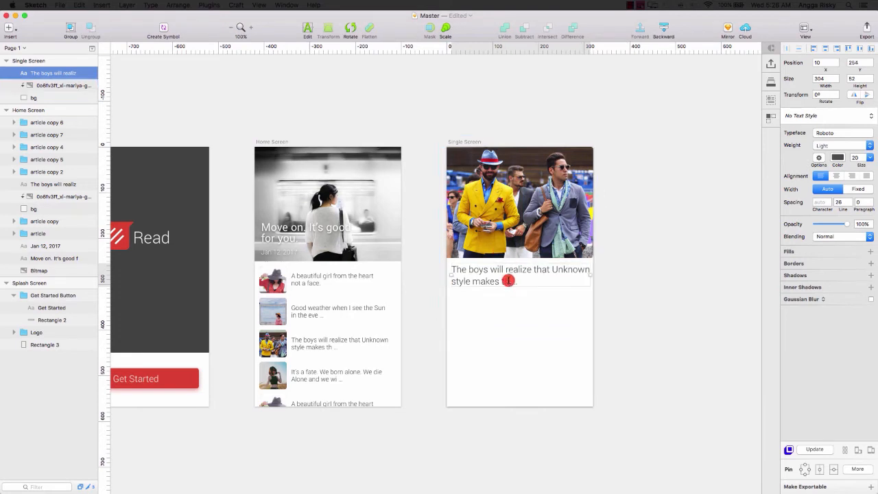
Step: Complete the title text so it reads "The boys will realize that Unknown style makes the girl."
double_click(507, 280)
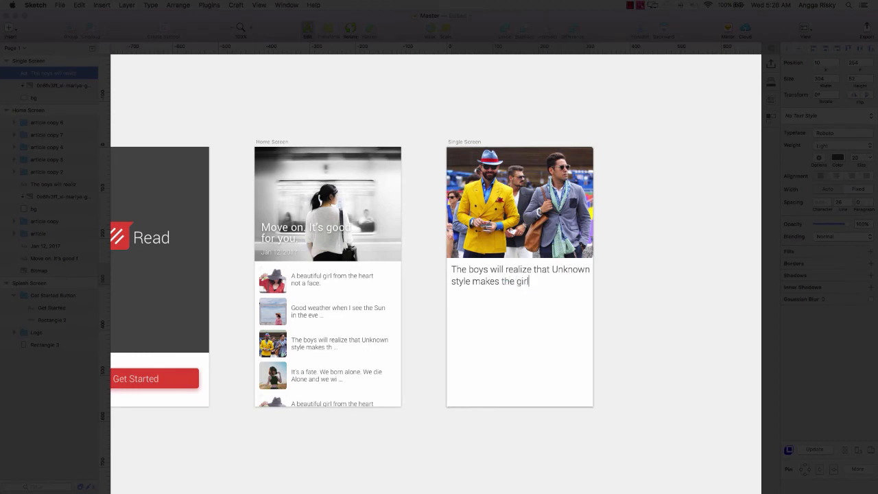
type(".")
key("Escape")
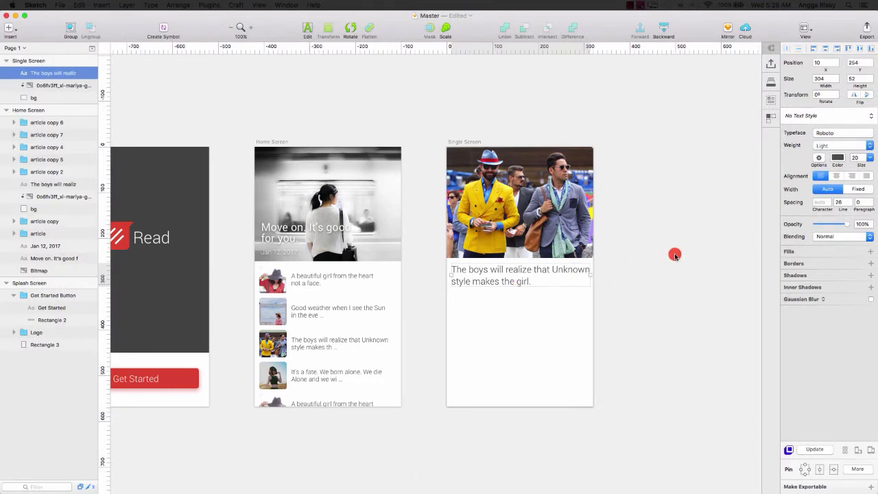
Step: Move the Single Screen title up to Y 247, closer beneath the header photo, and deselect it
key("Up")
key("Up")
key("Up")
key("Up")
key("Up")
key("Up")
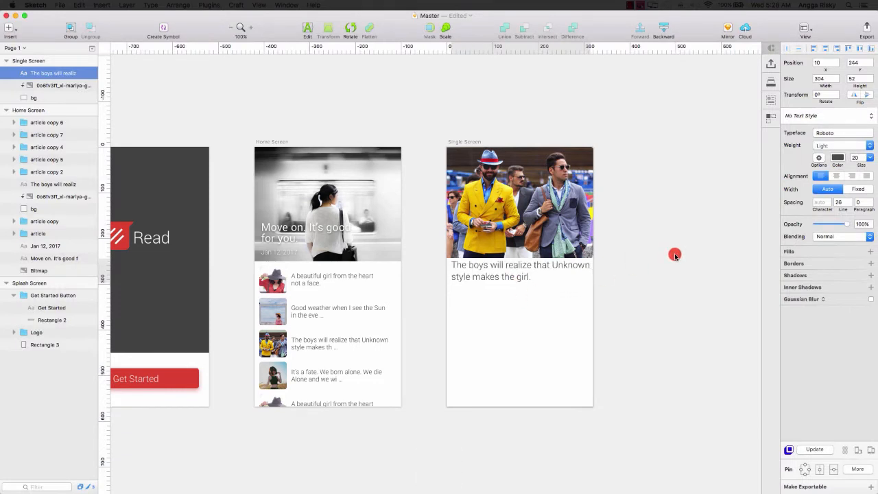
key("Up")
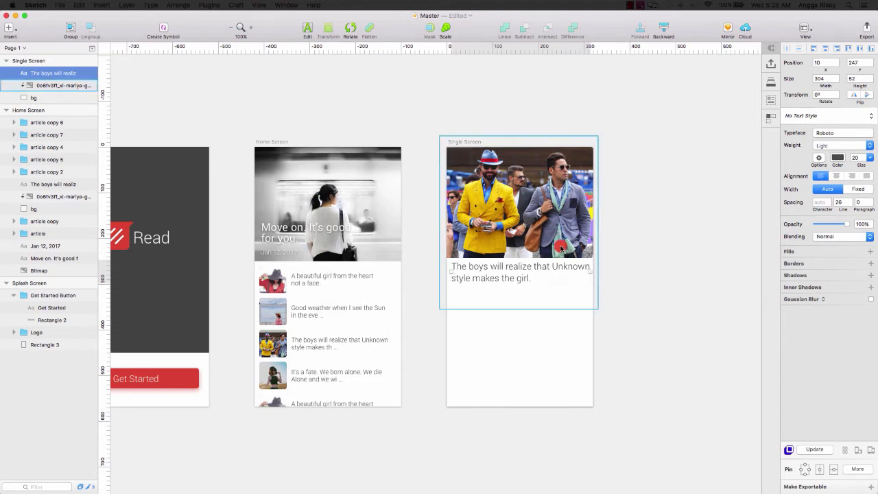
left_click(716, 246)
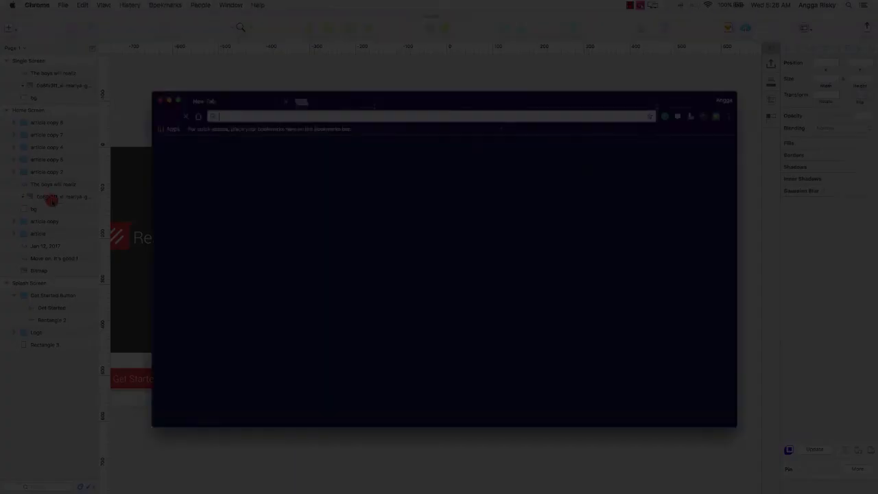
Step: Switch to Chrome, open lipsum.org and copy the paragraph under "Why do we use it?"
type("lipsum.org")
key("Return")
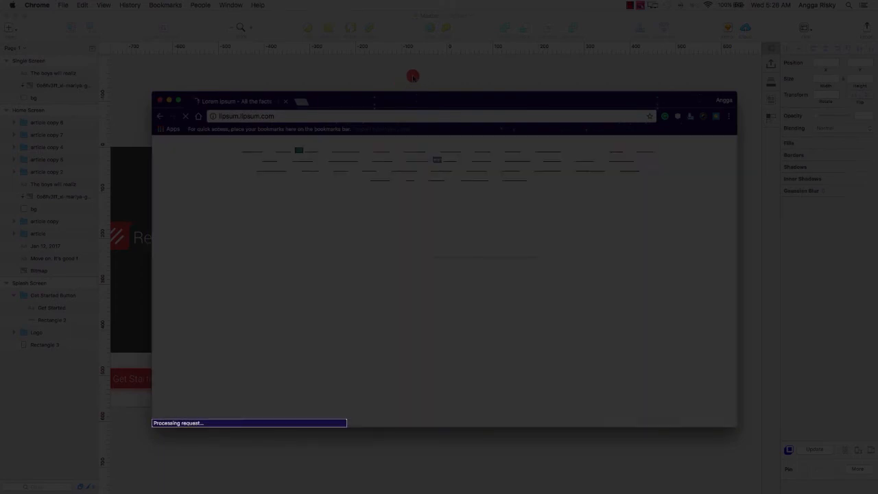
scroll(449, 246, "down", 1)
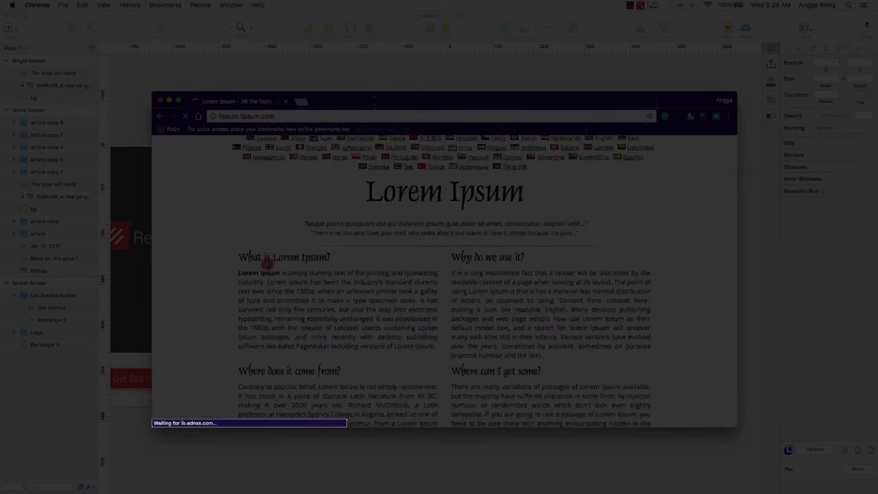
left_click_drag(450, 273, 549, 353)
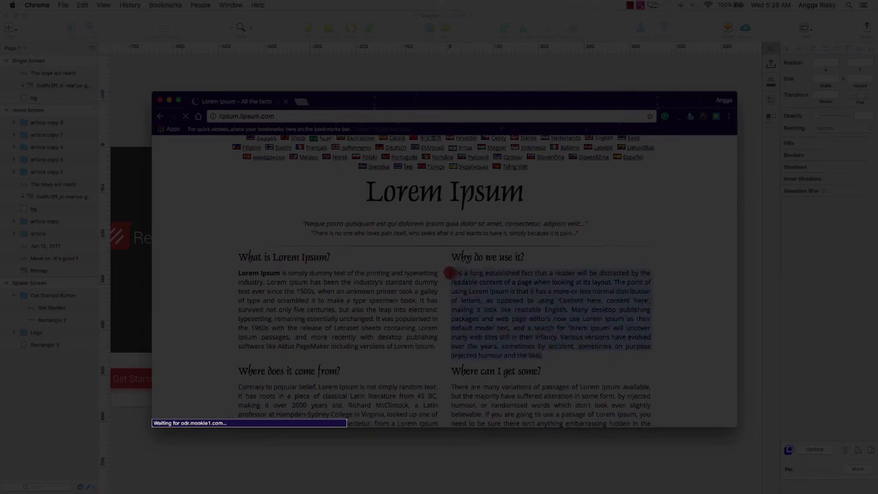
key("super+c")
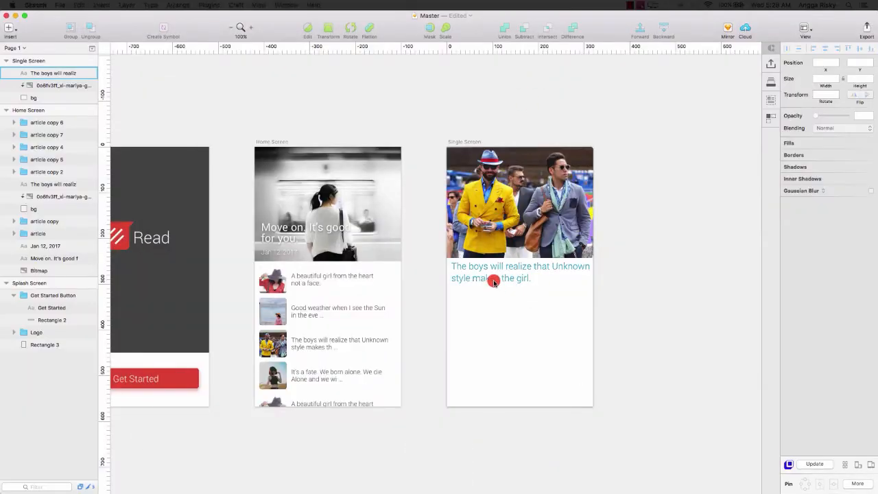
Step: Back in Sketch, duplicate the Single Screen title and move the copy below the original, to Y 327
right_click(487, 277)
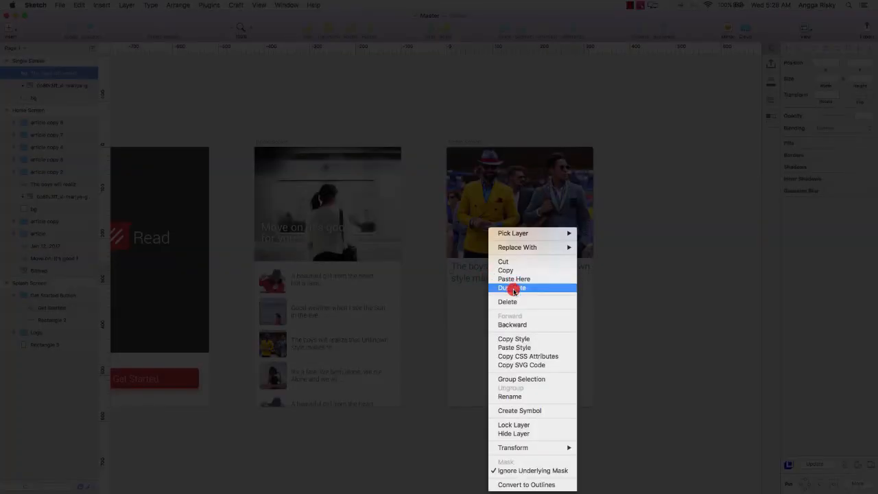
left_click(513, 288)
key("shift+Down")
key("shift+Down")
key("shift+Down")
key("shift+Down")
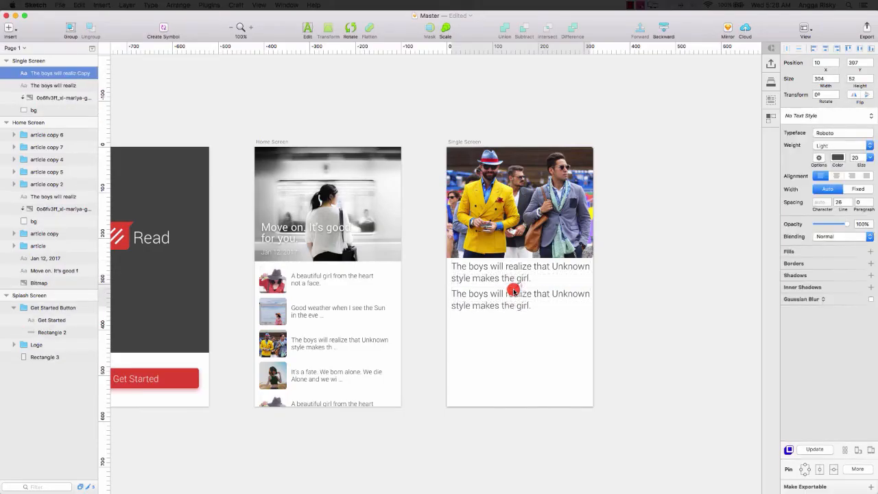
key("shift+Down")
key("shift+Down")
Step: Rewrap the original title so its second line reads "Unknown style makes the girl."
left_click(512, 281)
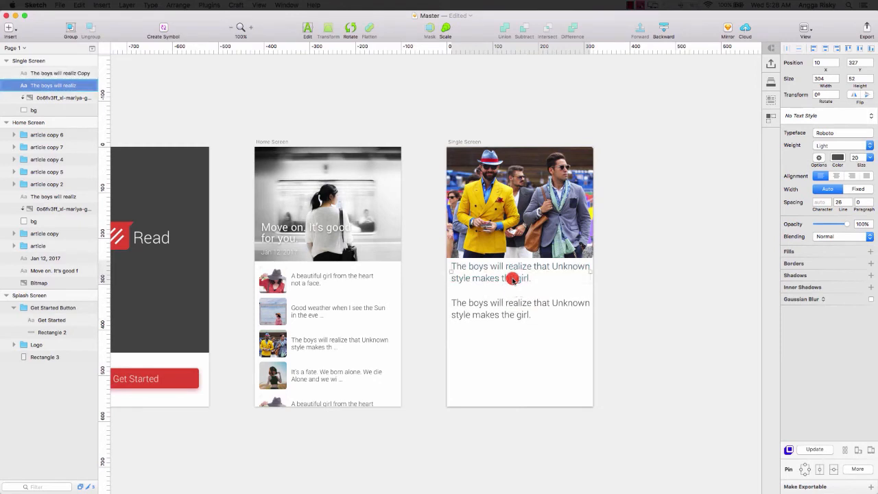
double_click(553, 267)
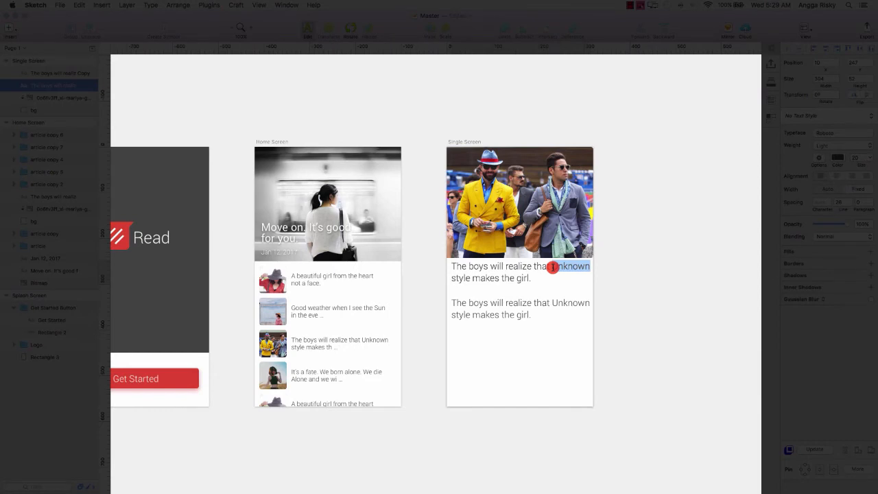
left_click(552, 267)
key("Return")
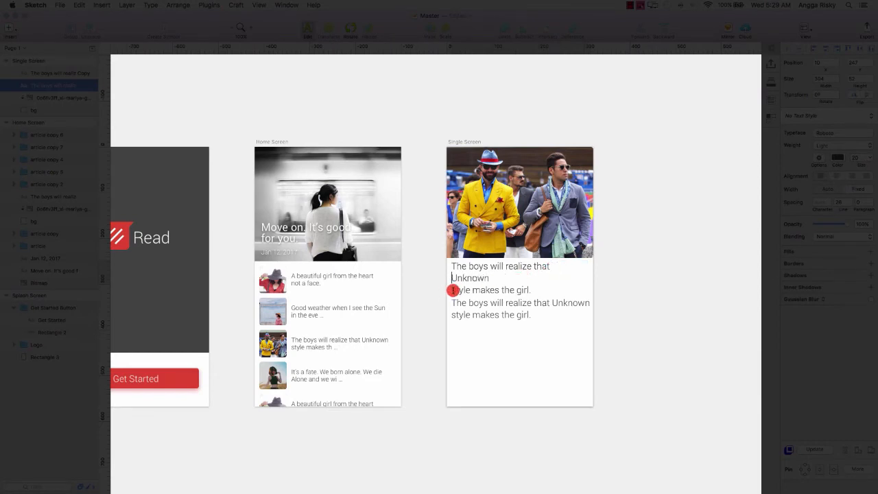
key("BackSpace")
key("Escape")
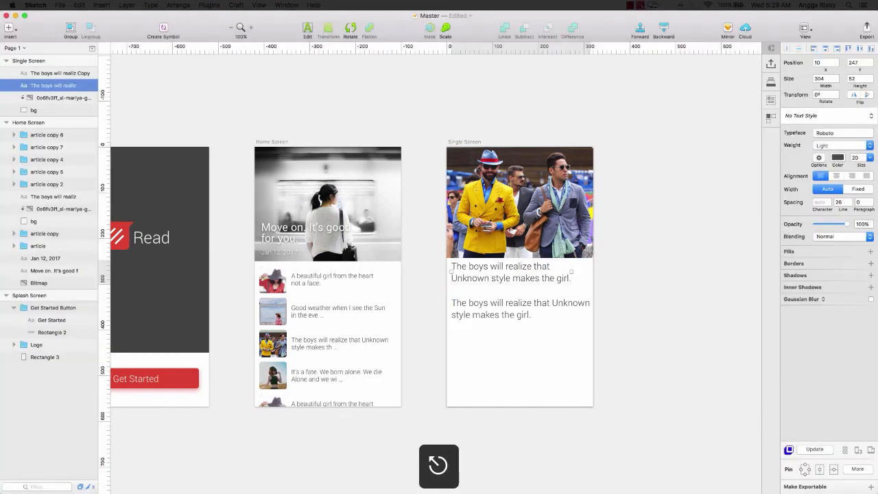
Step: Move the original title to X 20, Y 257 to give it wider margins from the screen edge and photo
key("alt")
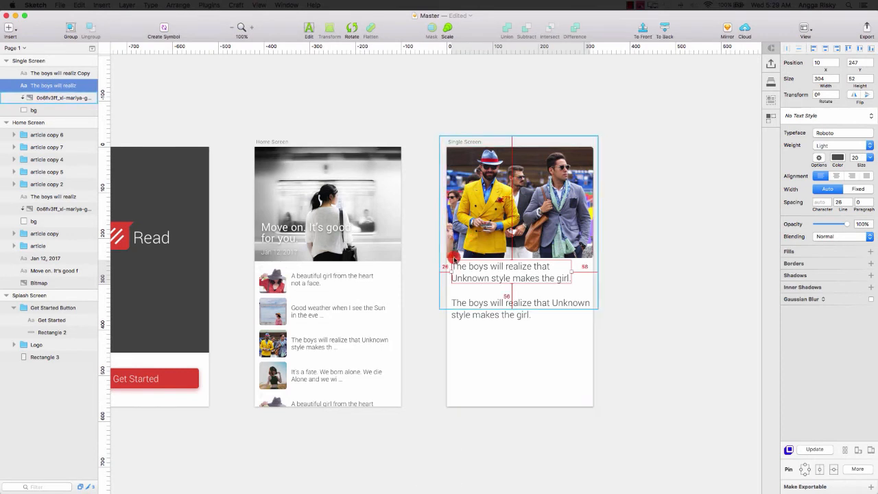
key("alt+shift+Down")
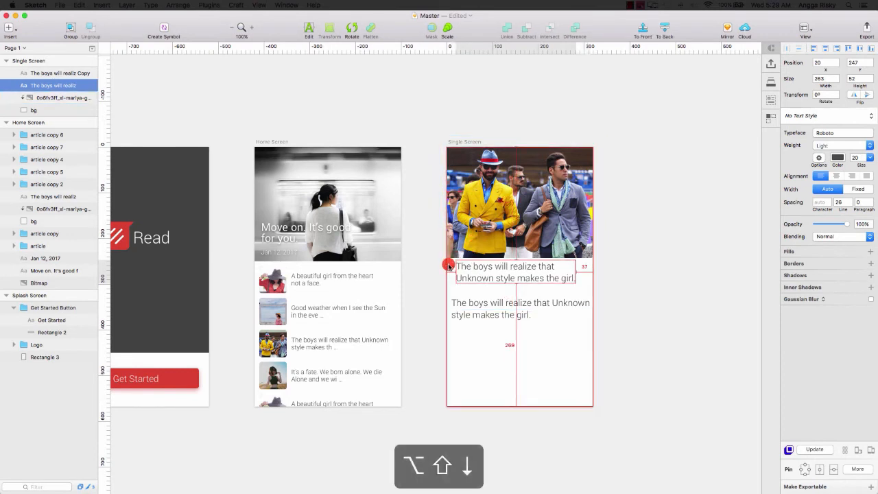
scroll(598, 270, "right", 2)
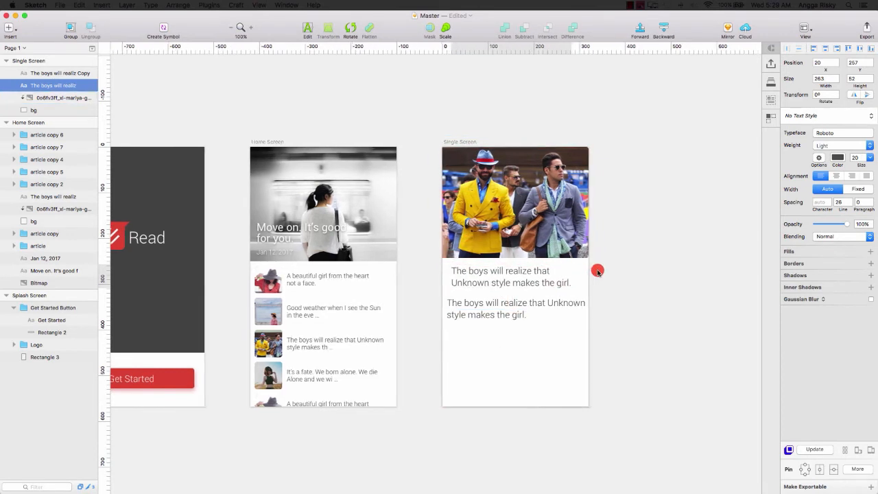
Step: Set the duplicated title's font size to 14 and replace its text with the copied Lorem Ipsum paragraph
left_click(457, 305)
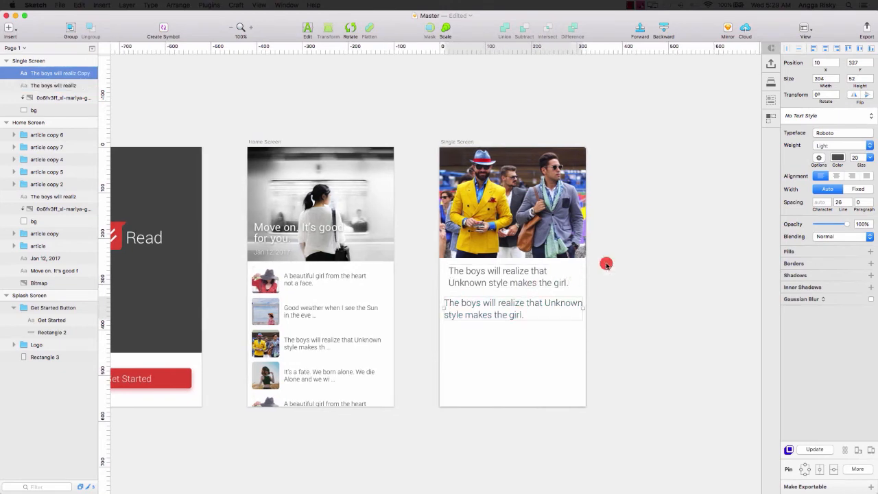
left_click(869, 159)
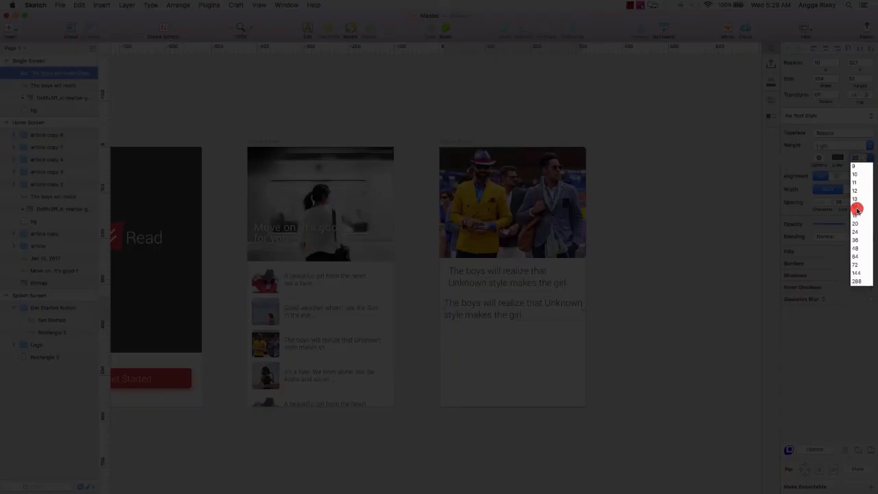
left_click(856, 207)
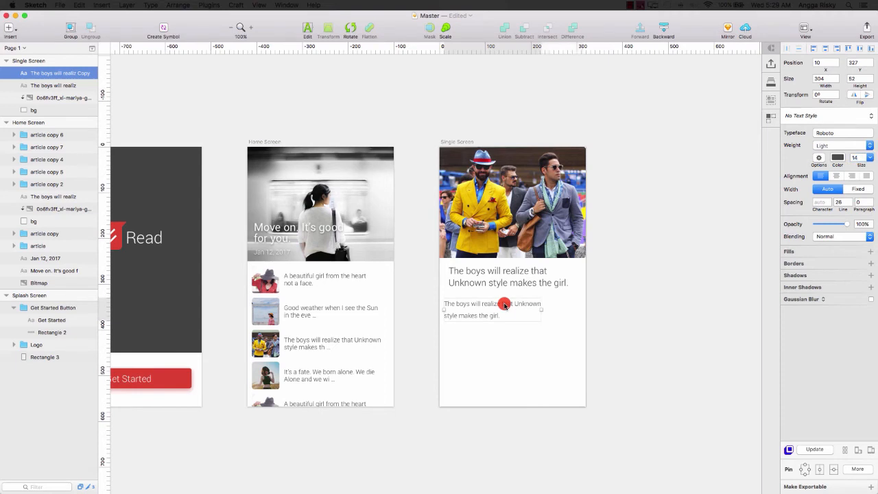
double_click(504, 304)
key("super+a")
key("super+v")
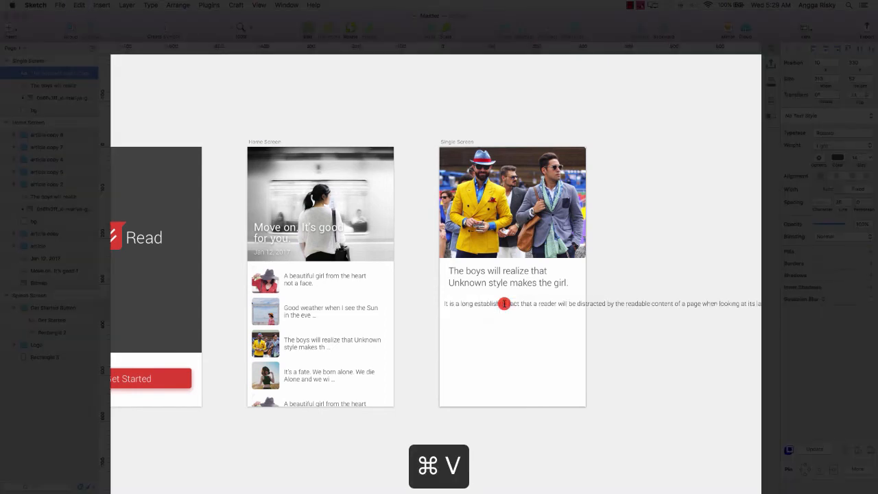
Step: Set the pasted body text's line spacing to 18 and finish editing it
key("super+a")
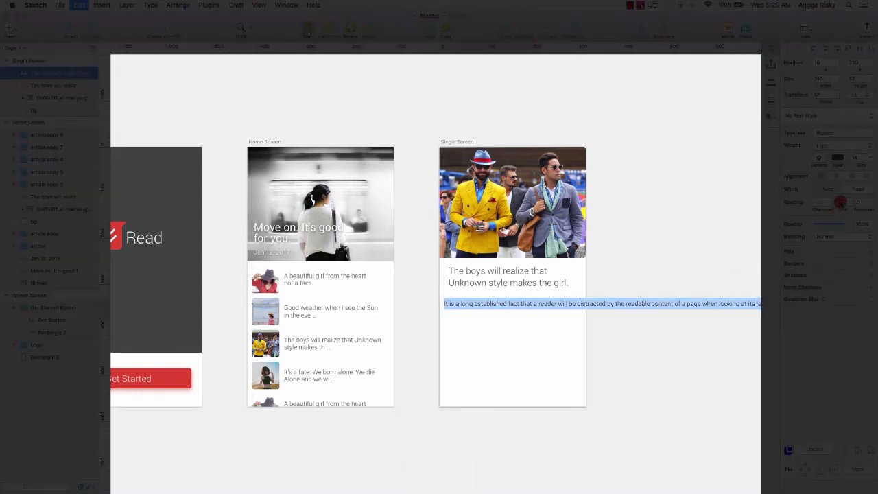
left_click(841, 203)
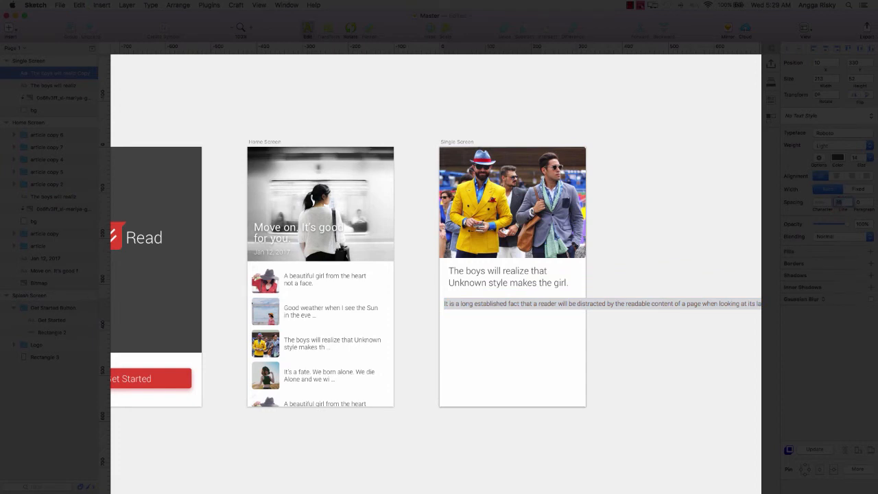
type("18")
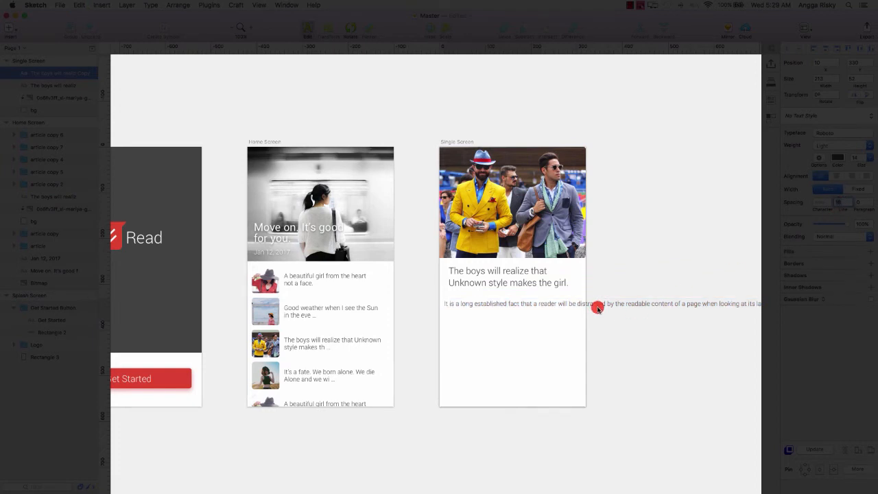
double_click(574, 305)
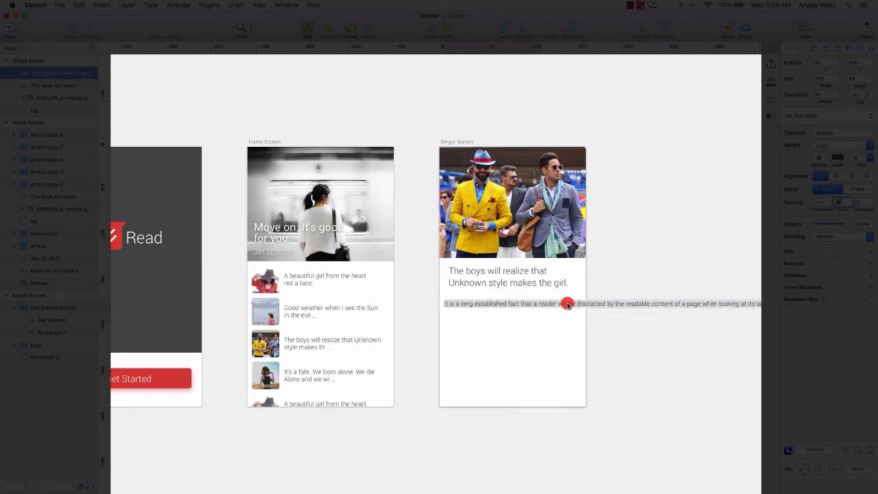
key("Escape")
key("Escape")
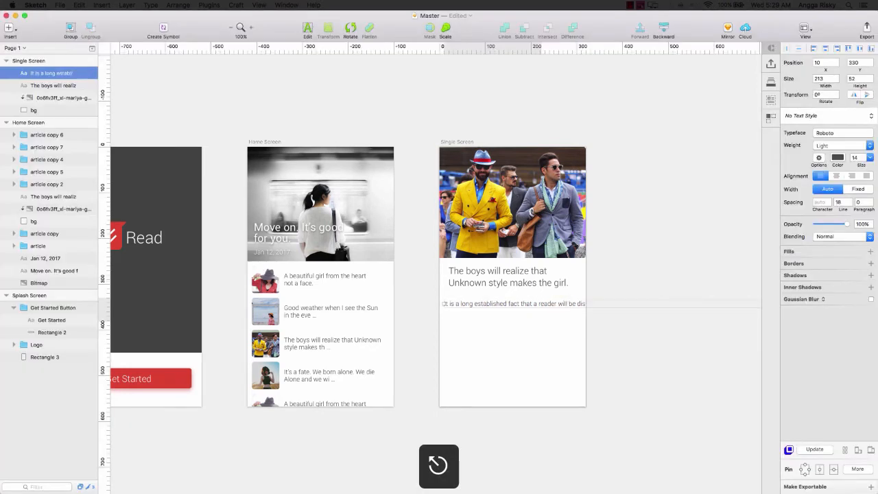
Step: Move the body text to X 20, Y 329, aligned with the title above it
mouse_move(482, 305)
left_mouse_down()
mouse_move(486, 292)
mouse_move(486, 301)
left_mouse_up()
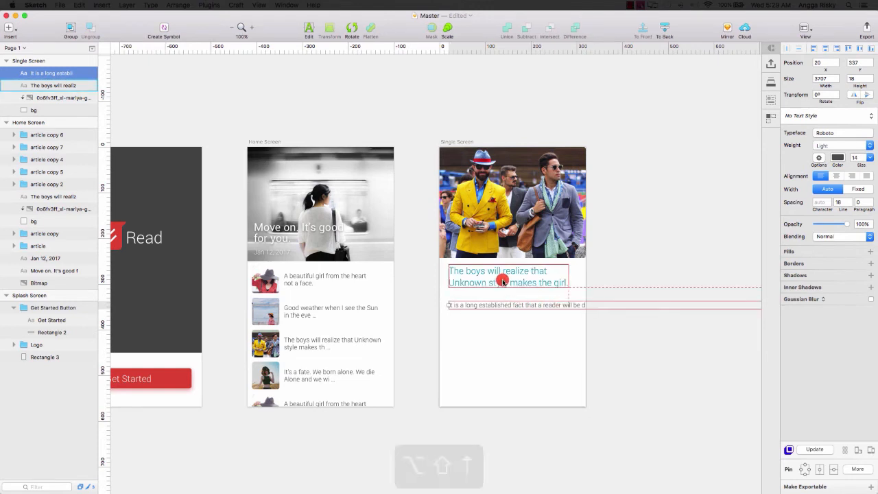
key("alt+shift+Up")
key("Down")
key("Down")
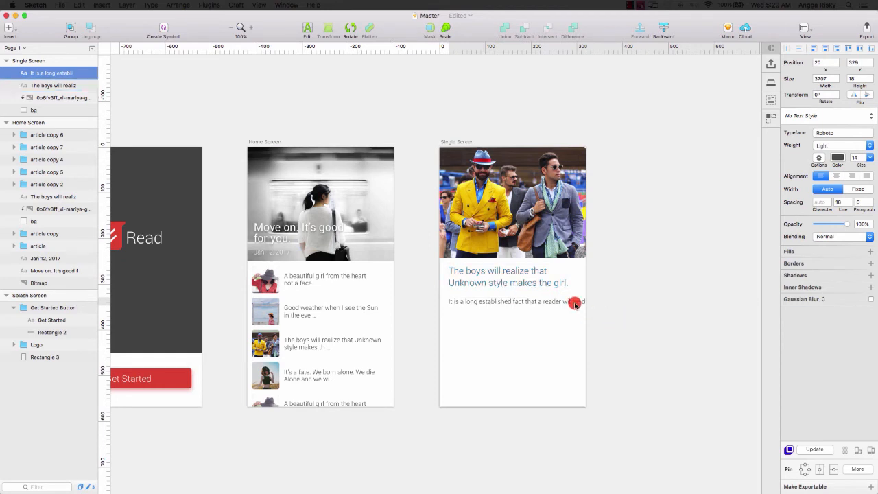
Step: Wrap the body text within the screen width by adding line breaks after "reader will", "a page", "of using", "more-or-less" and "opposed to"
left_click(309, 30)
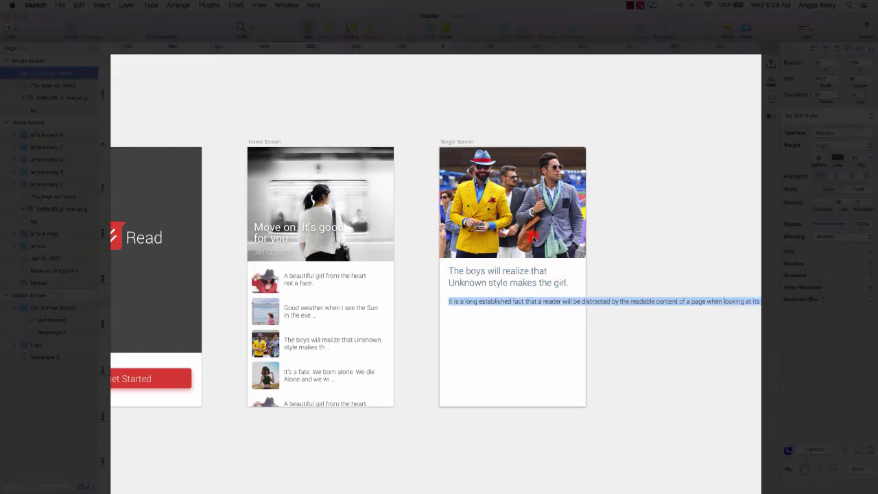
left_click(574, 302)
key("Return")
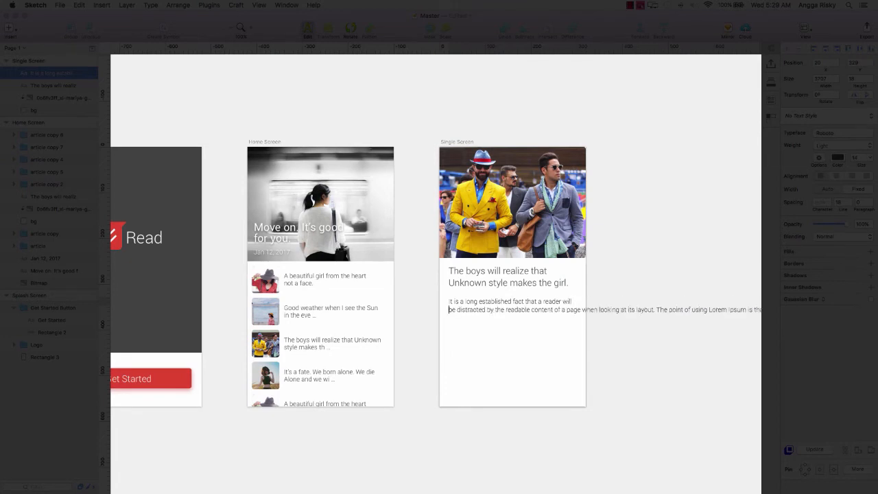
left_click(581, 309)
key("Return")
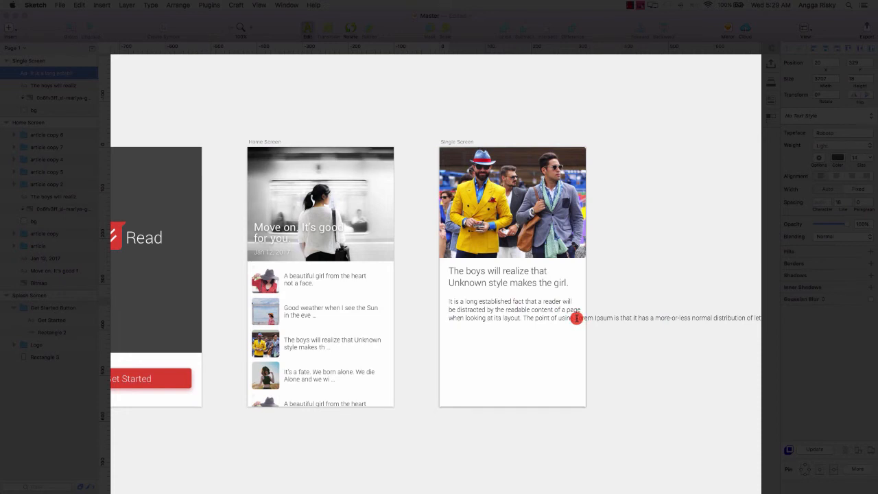
left_click(575, 318)
key("Return")
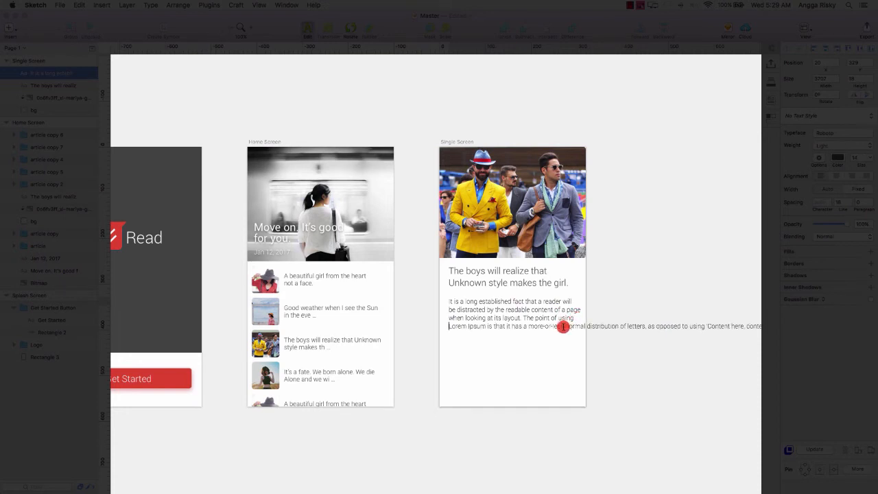
left_click(563, 326)
key("Return")
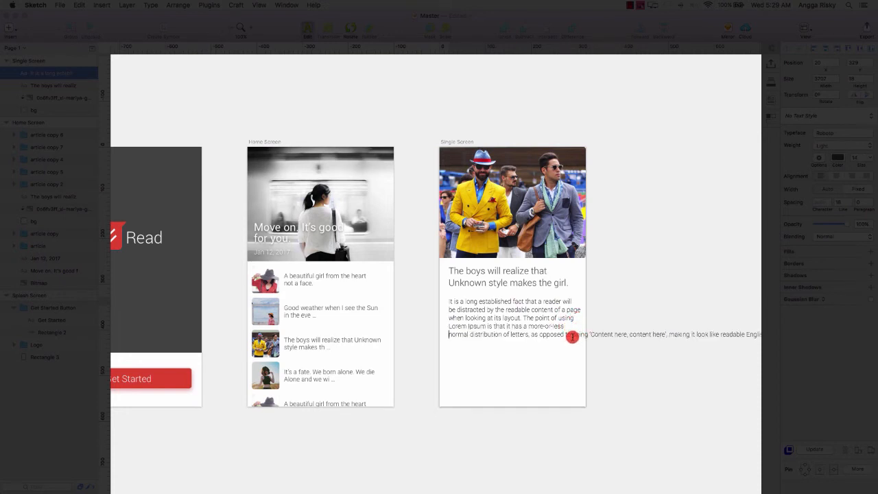
left_click(570, 334)
key("Return")
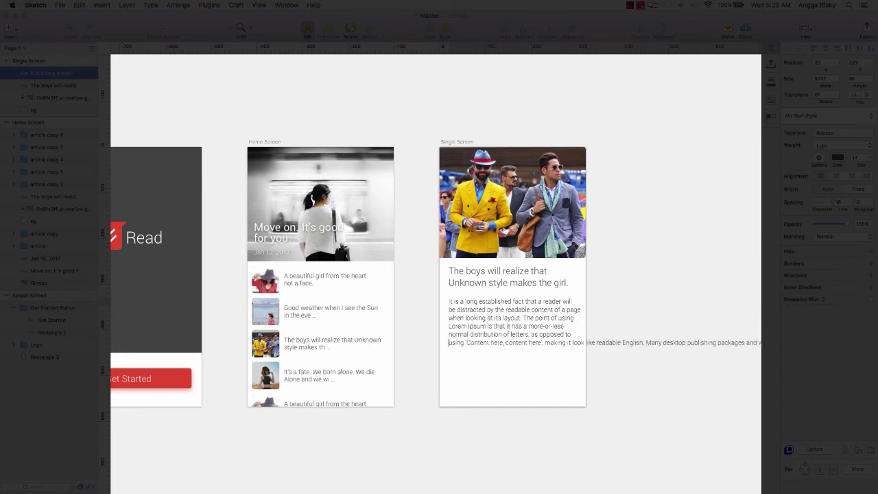
Step: End the first paragraph after "content here'," and leave a blank line before "making it look like readable English"
left_click(573, 342)
key("Return")
key("BackSpace")
left_click(545, 342)
key("Return")
key("Return")
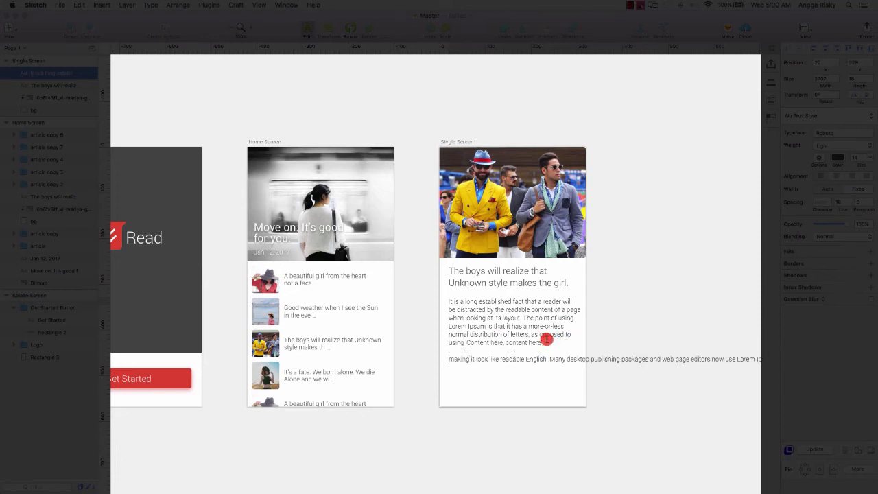
Step: Wrap the body text's second paragraph by adding line breaks after "English. Many", "web page", "their default" and "'lorem ipsum' will"
left_click(566, 359)
key("Return")
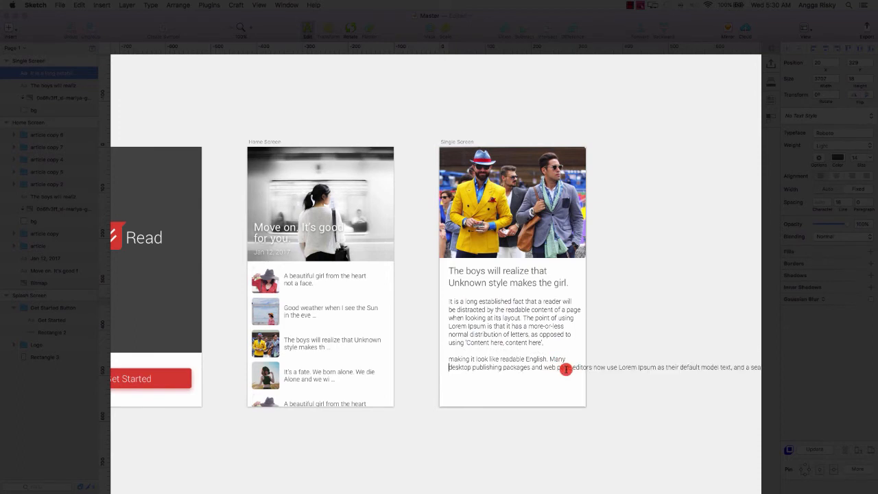
left_click(571, 368)
key("Return")
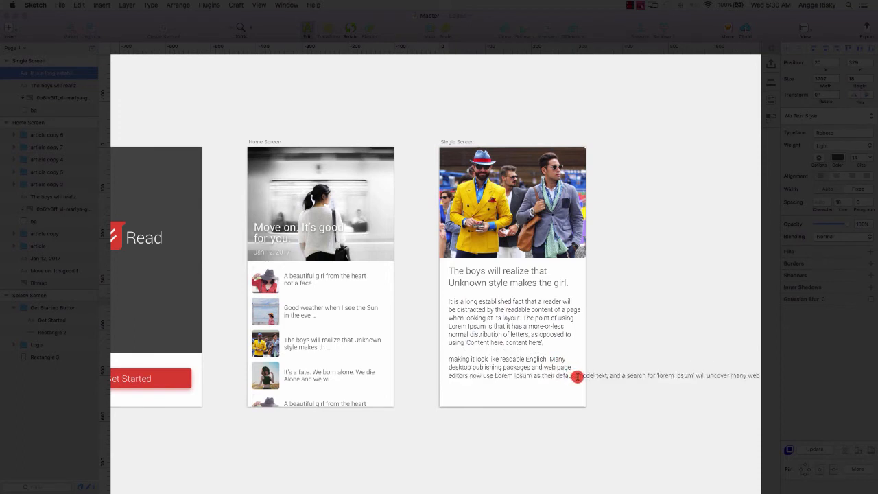
left_click(578, 377)
key("Return")
left_click(576, 383)
key("Return")
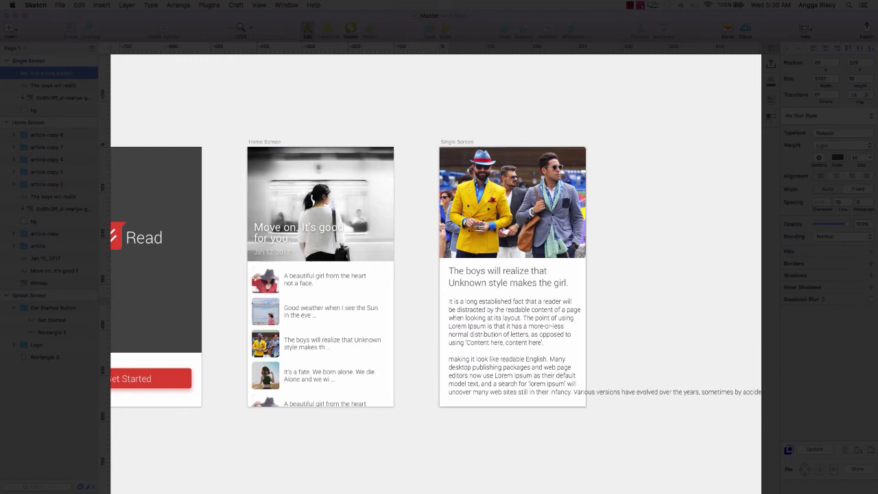
Step: Start a third paragraph after "in their infancy." with a blank line, break its lines after "the years," and "on purpose", and finish editing
left_click(574, 392)
key("Return")
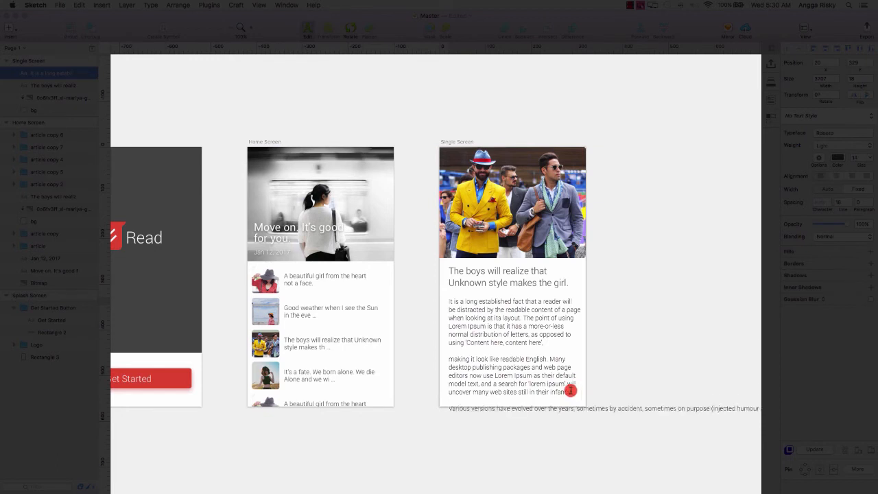
left_click(576, 410)
key("Return")
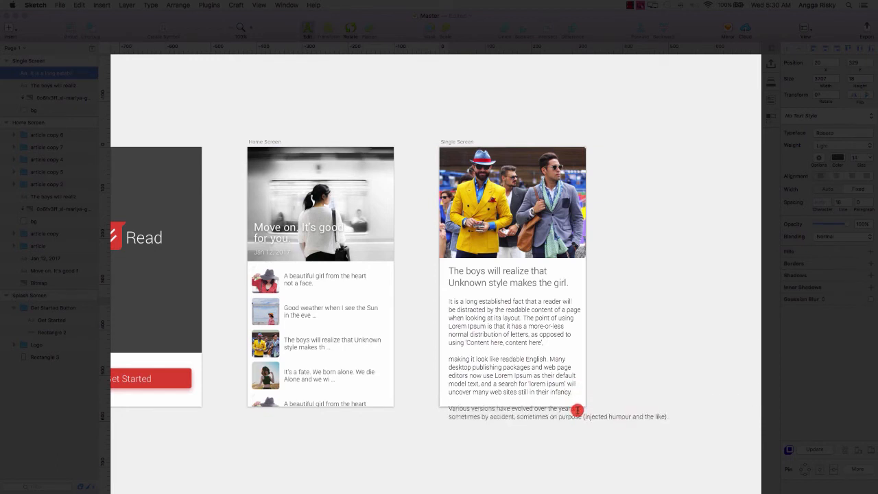
left_click(583, 418)
key("Return")
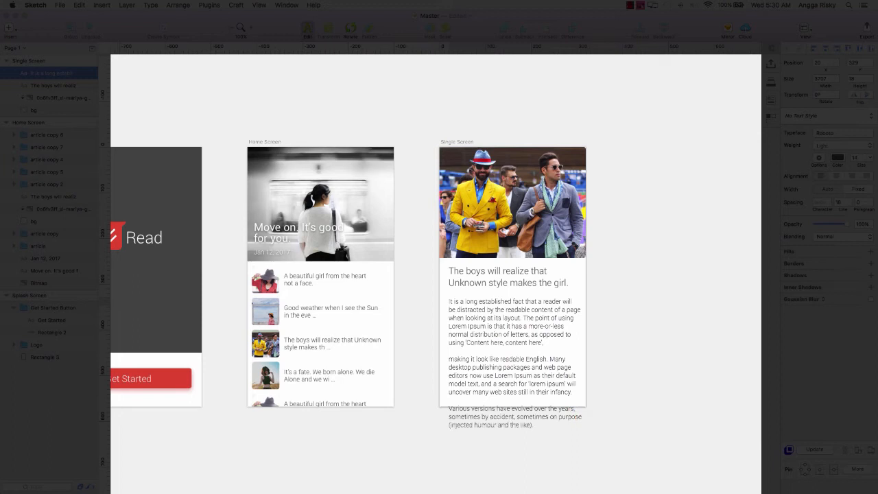
key("Escape")
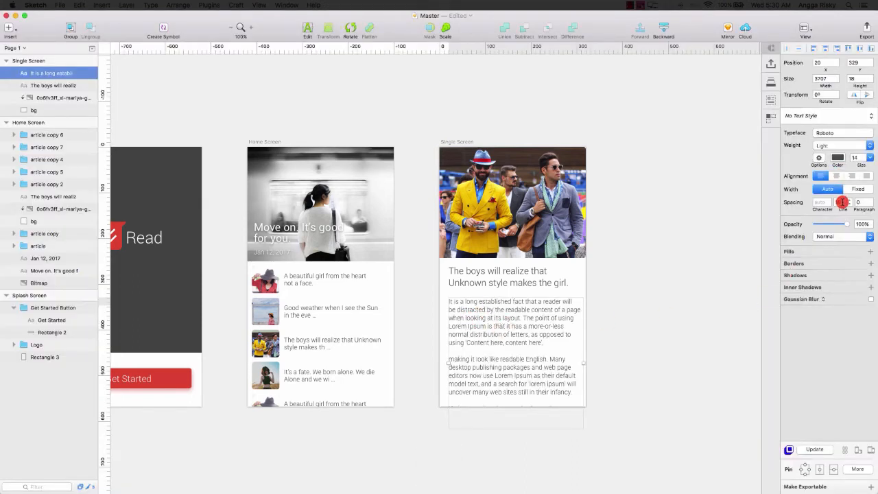
Step: Set the body text's line spacing to 24
left_click(850, 201)
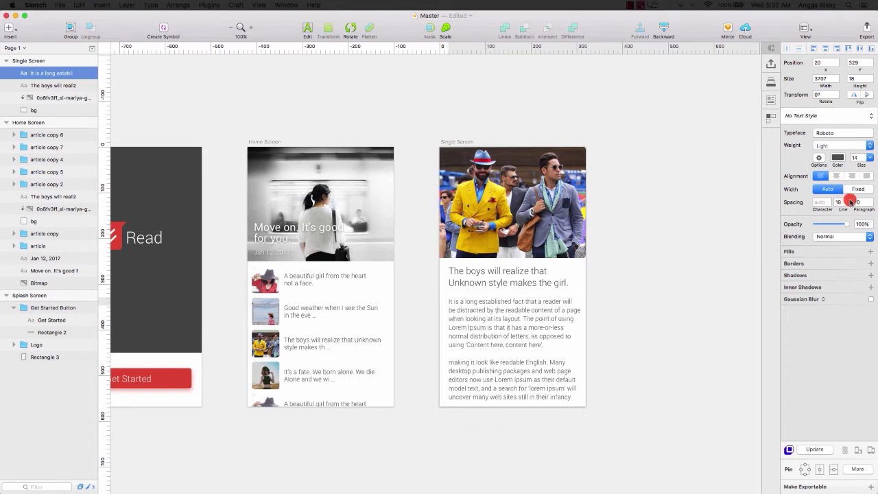
left_click(851, 201)
left_click(850, 201)
left_click(850, 201)
left_click(851, 201)
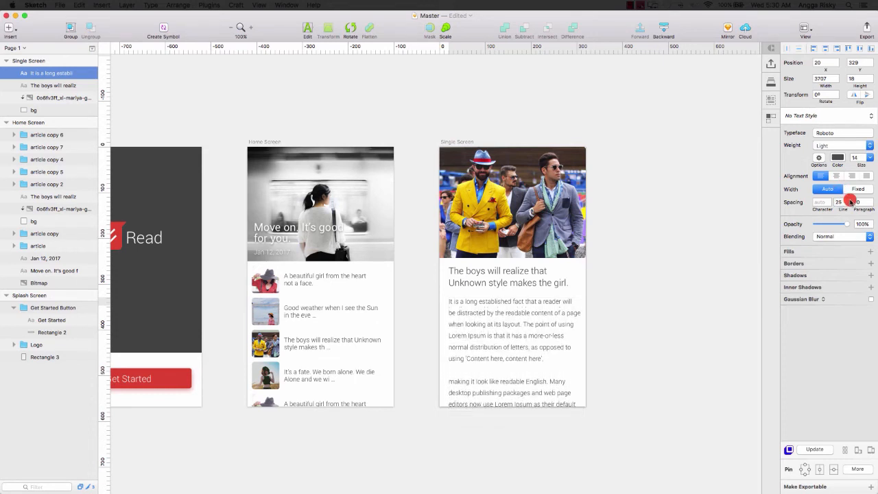
left_click(851, 205)
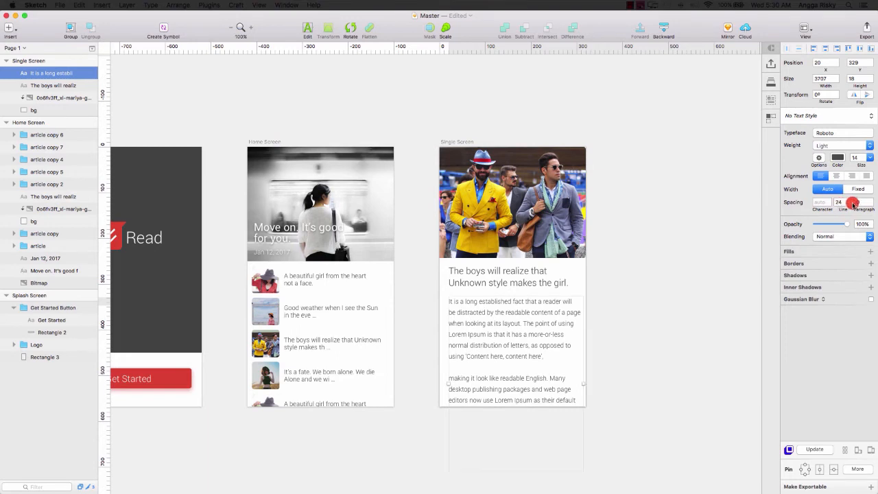
Step: Change the body text colour to the light grey 9B9B9B and deselect it
left_click(837, 157)
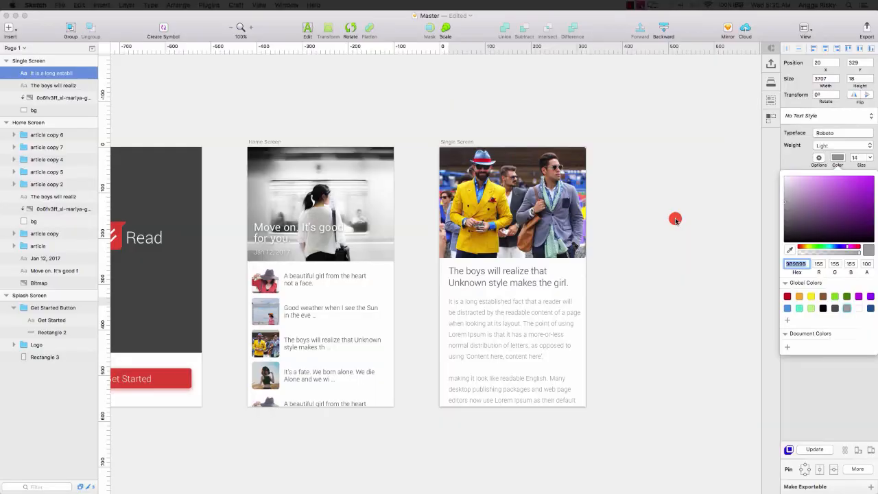
left_click(676, 218)
scroll(675, 218, "left", 2)
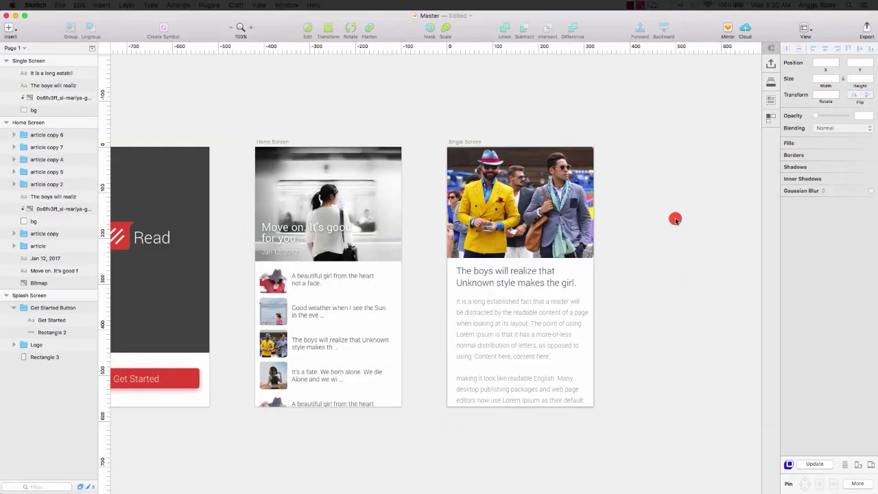
scroll(676, 219, "left", 10)
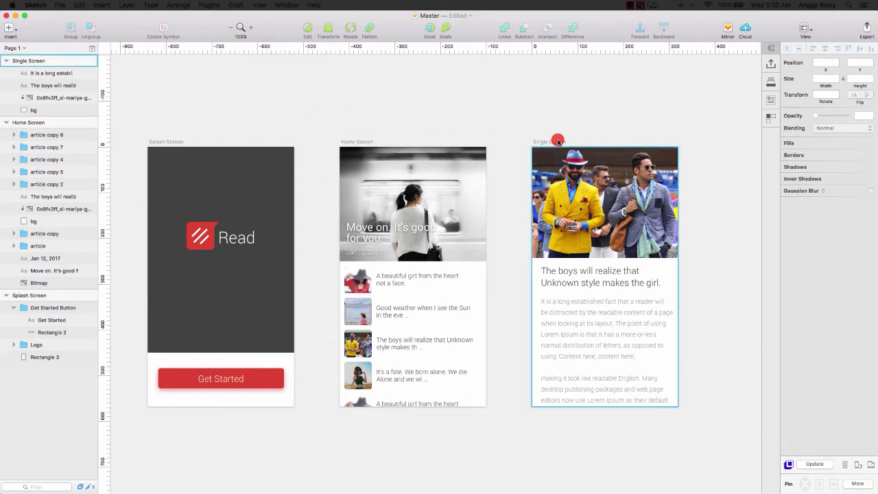
scroll(557, 141, "right", 10)
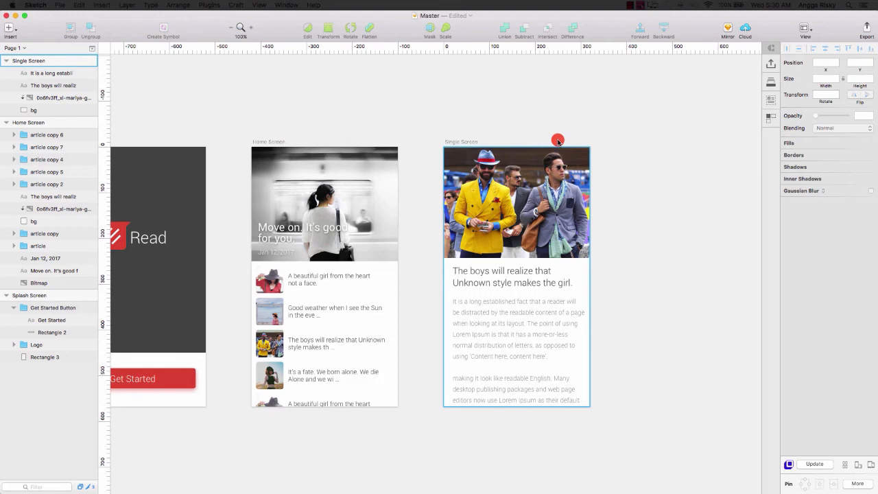
key("shift+super+2")
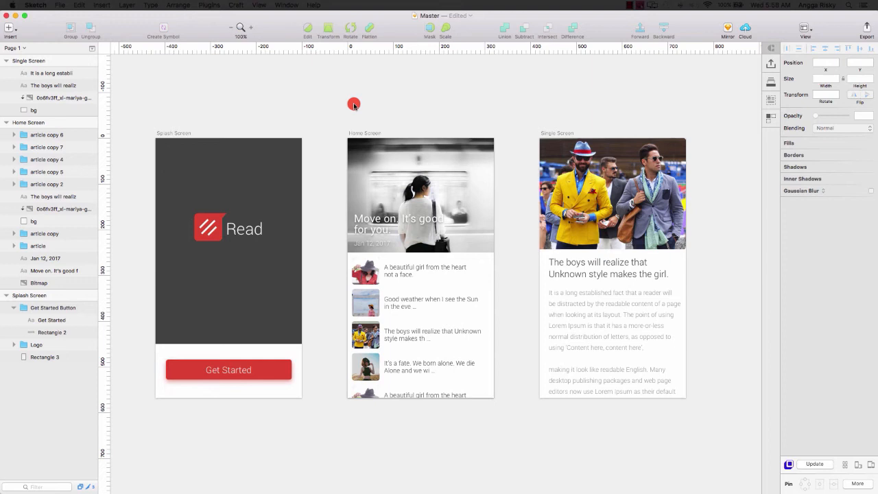
Step: Flatten the Home Screen's third article thumbnail and its bg mask into a single bitmap and rename it key1
left_click(374, 198)
left_click(369, 338)
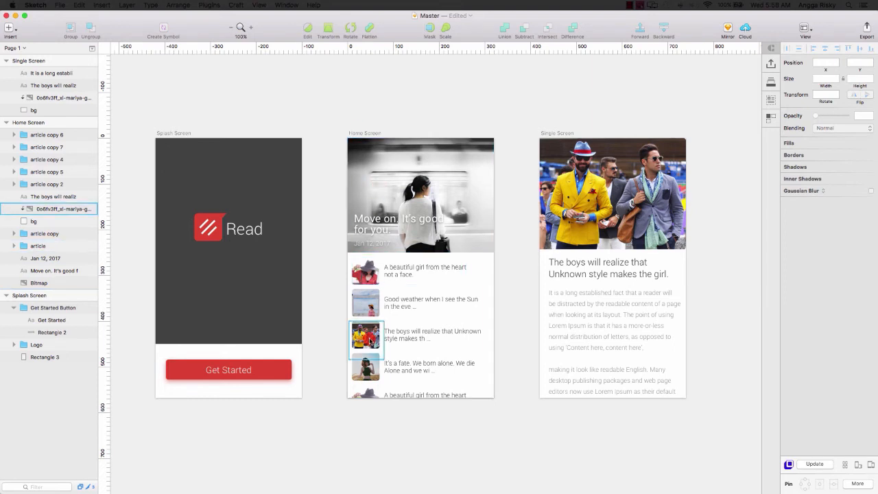
left_click(39, 221, "shift")
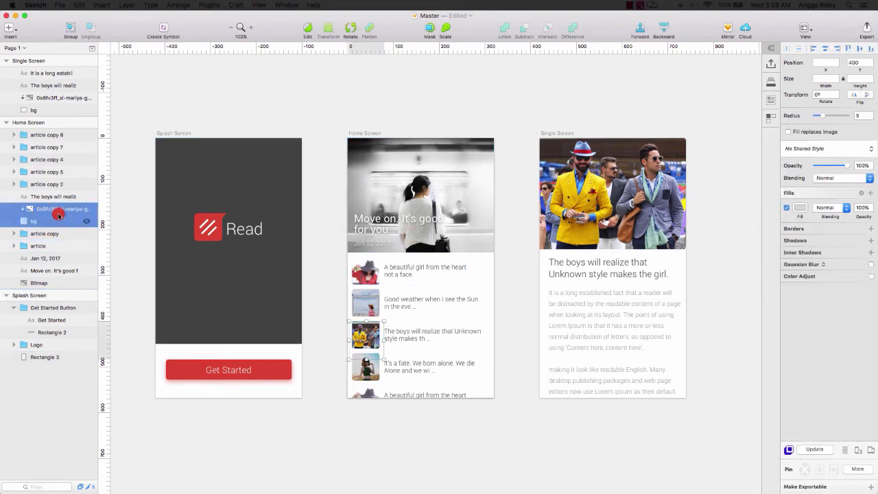
left_click(126, 5)
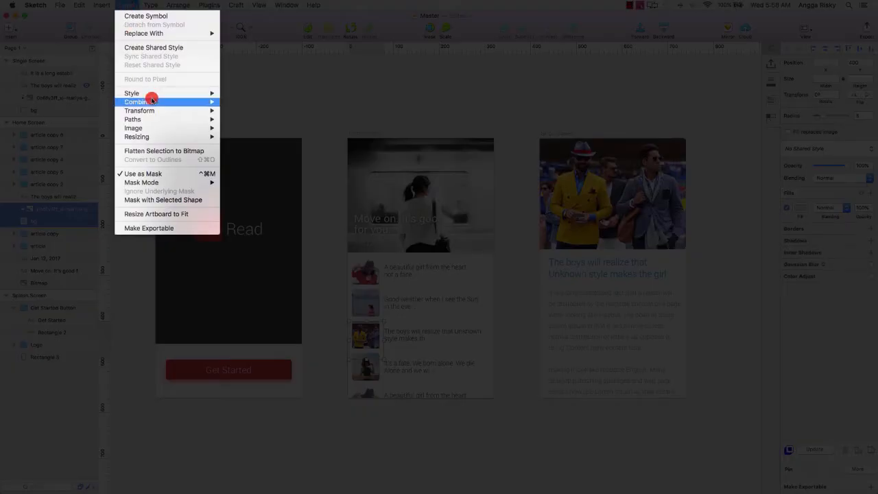
left_click(203, 151)
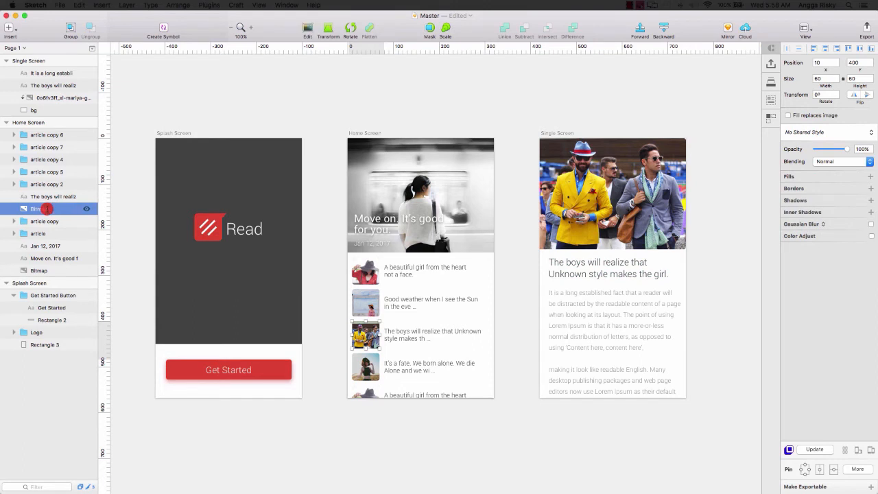
double_click(46, 209)
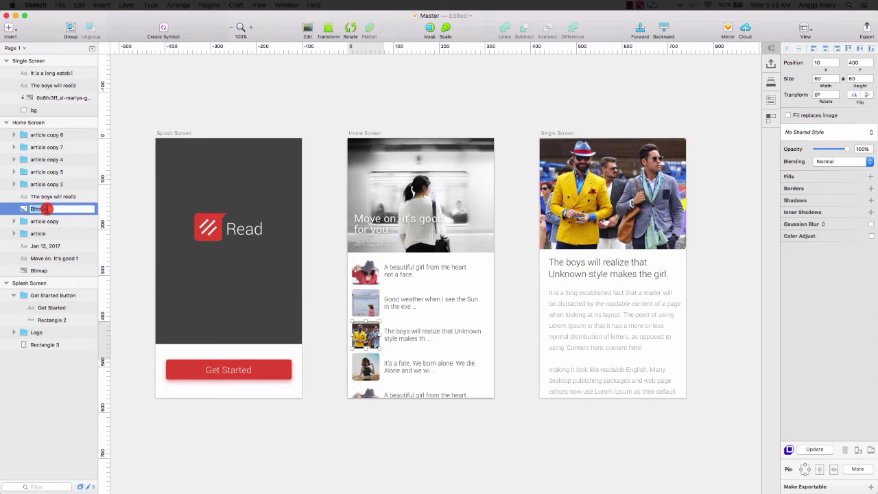
type("key1")
key("Return")
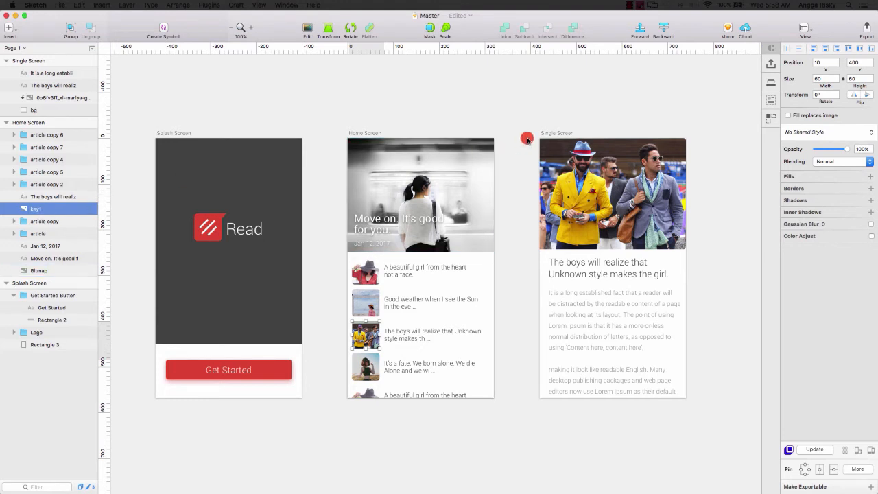
Step: Flatten the Single Screen's header photo and its bg mask into a single bitmap and rename it key1
left_click(539, 142)
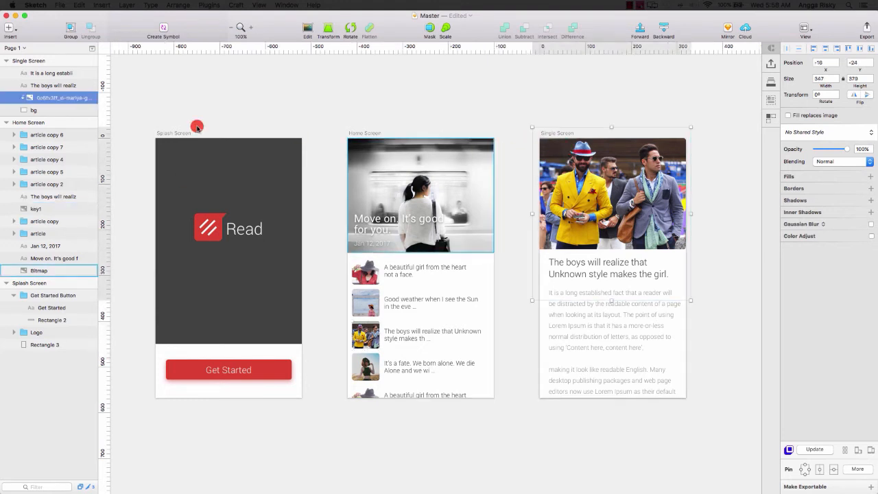
left_click(34, 107, "shift")
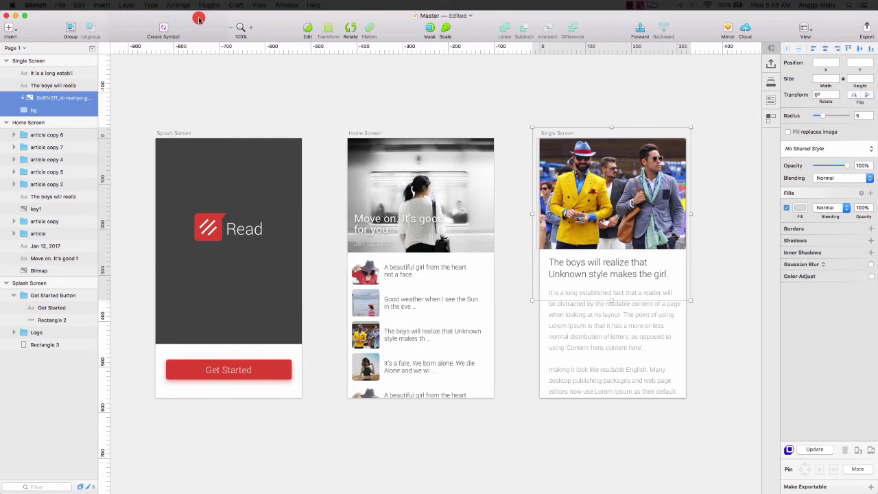
left_click(126, 5)
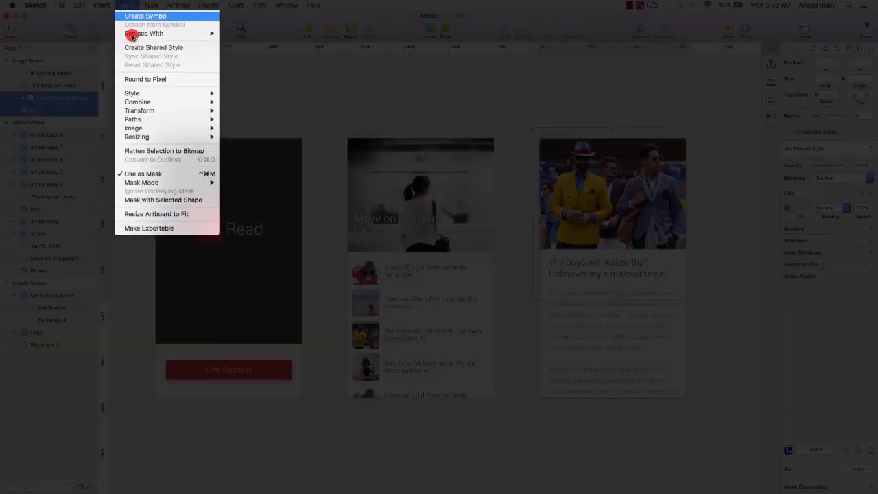
left_click(164, 151)
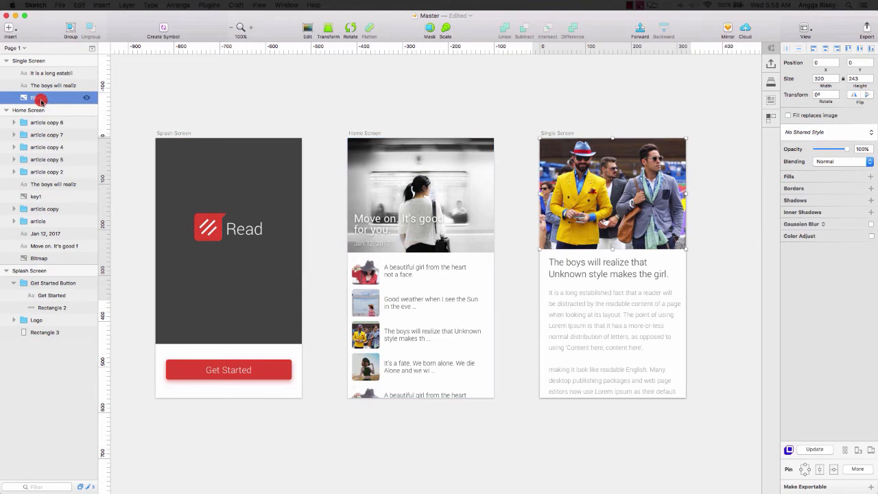
double_click(42, 98)
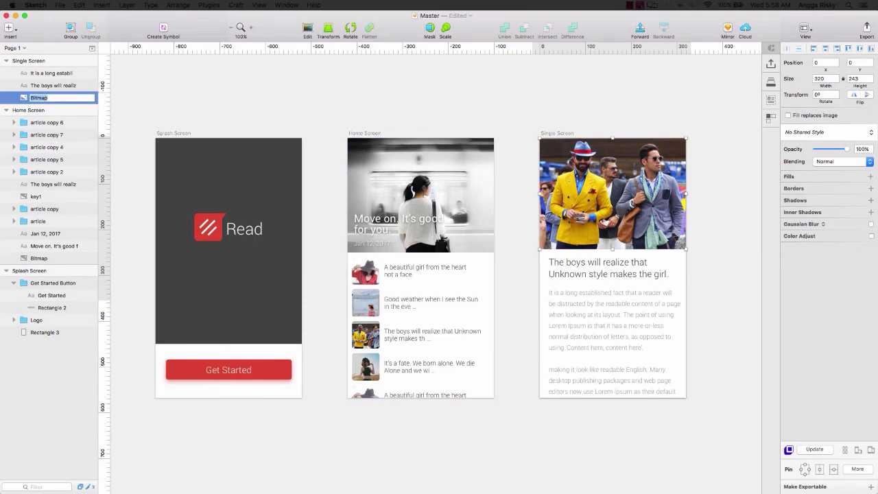
type("key1")
key("Return")
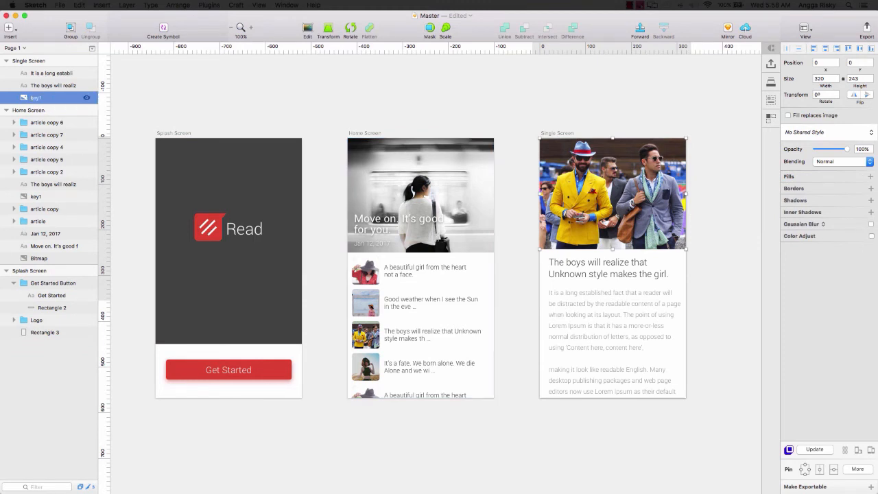
left_click(35, 197, "super")
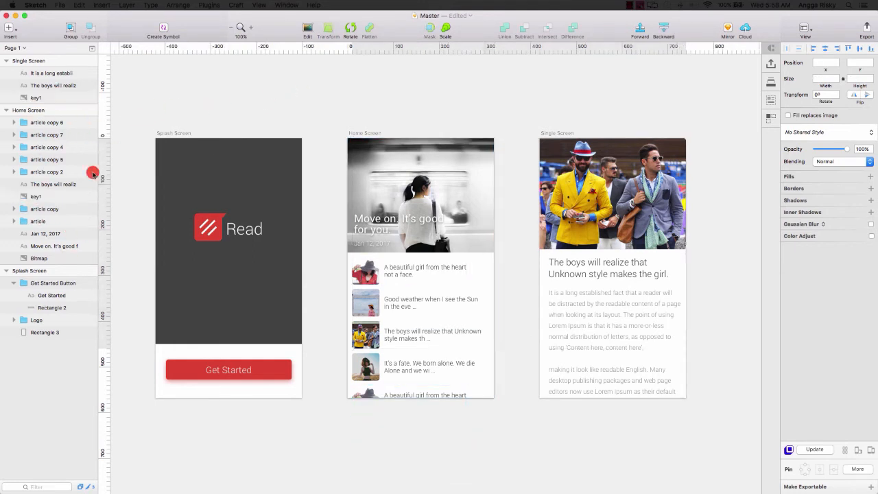
left_click(41, 196)
left_click(384, 85)
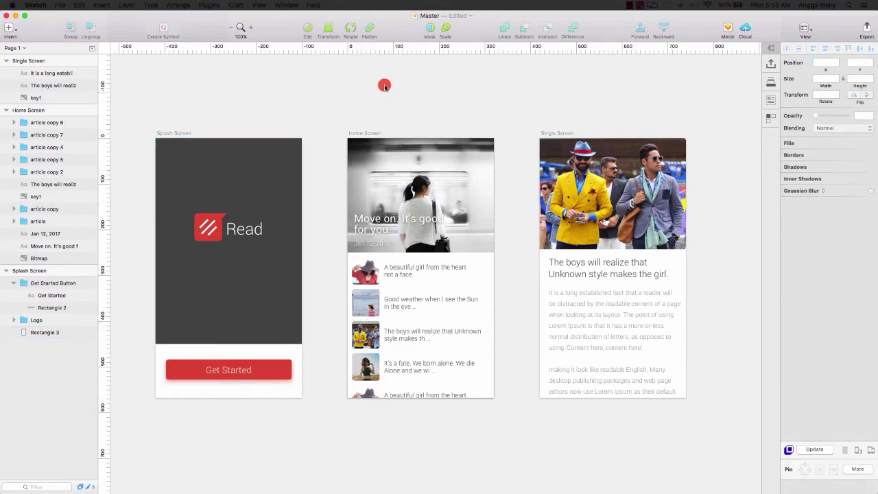
Step: Collapse the layers of all three artboards and select Splash Screen, Home Screen and Single Screen together
left_click(6, 60)
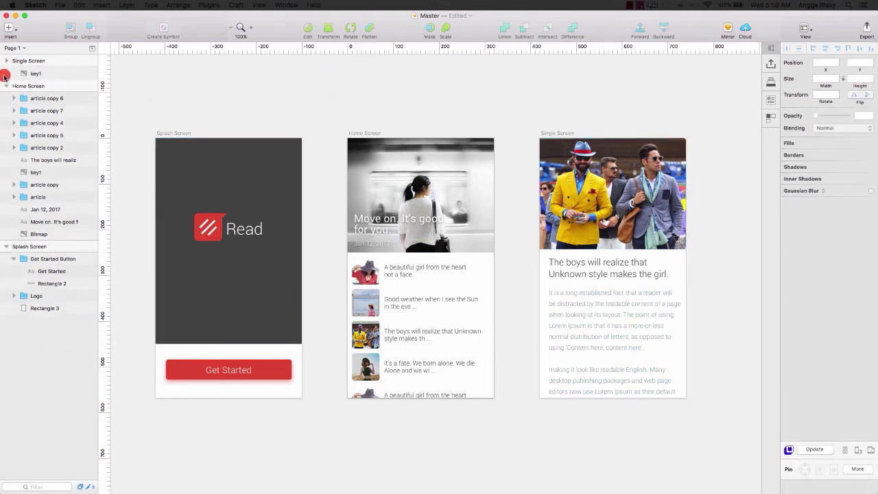
left_click(7, 73)
left_click(6, 85)
left_click(33, 85)
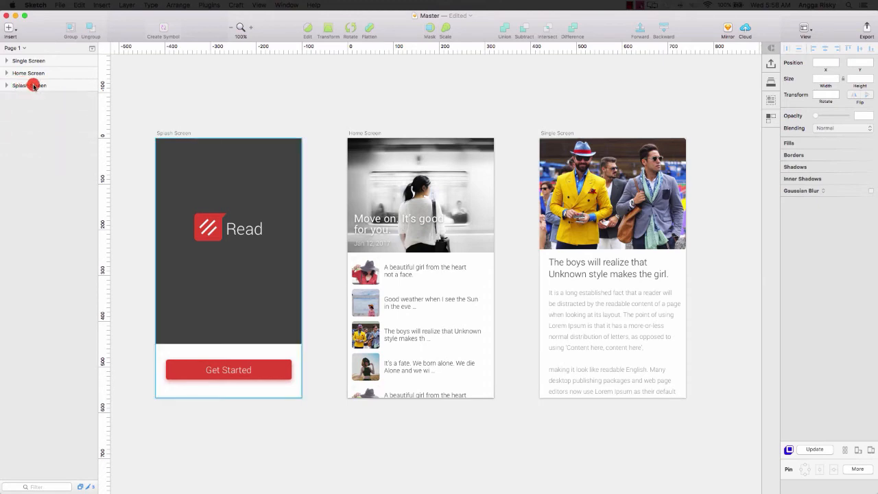
left_click(38, 60, "shift")
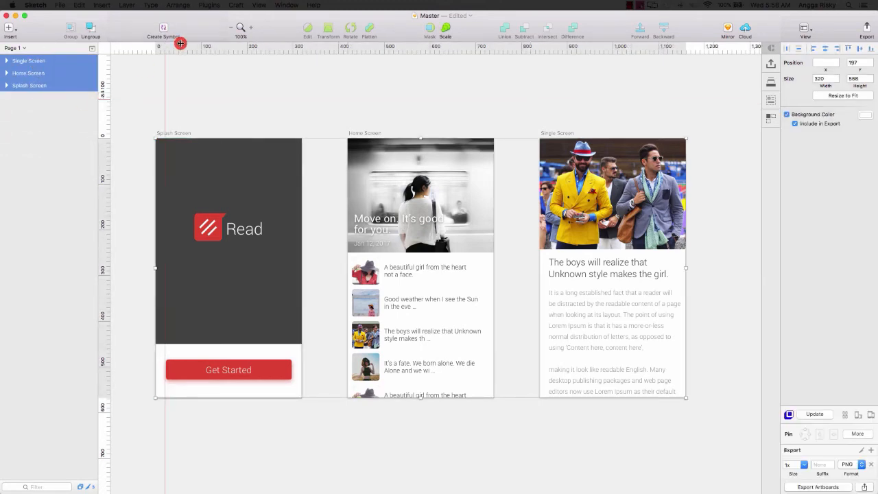
Step: Send the three selected artboards to Flinto with the Send to Flinto plugin and maximize the Flinto window
left_click(210, 6)
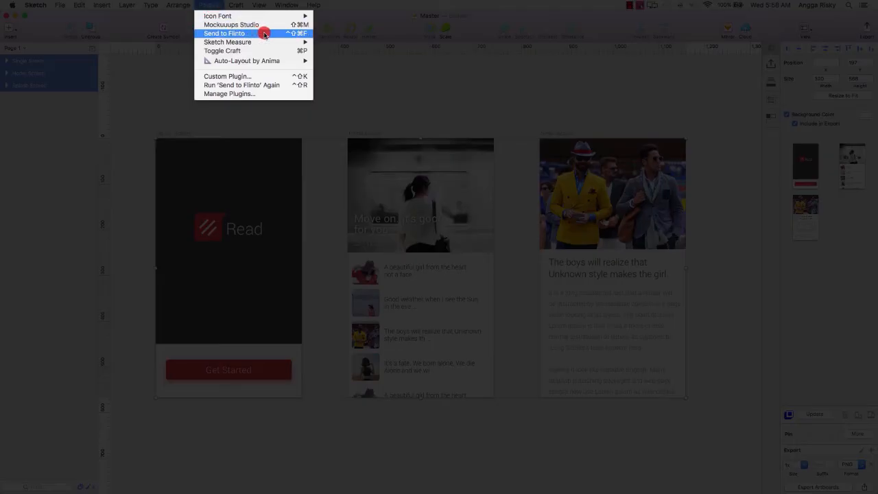
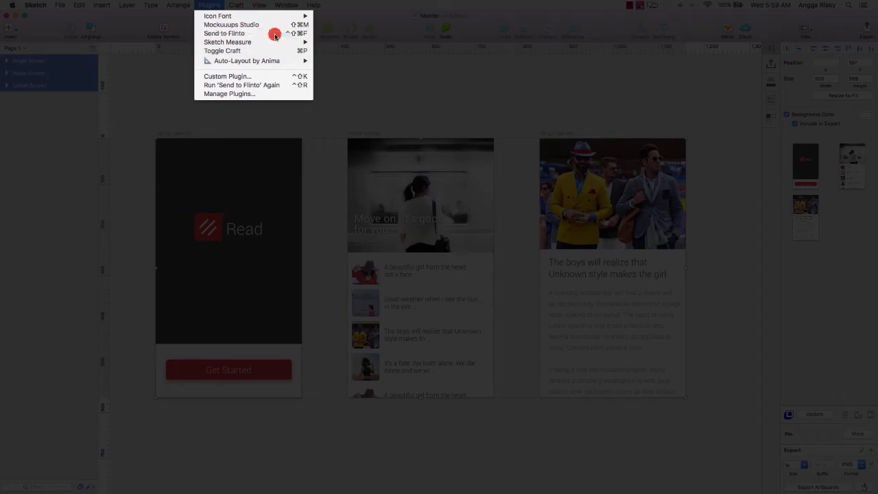
left_click(274, 34)
left_click(476, 140)
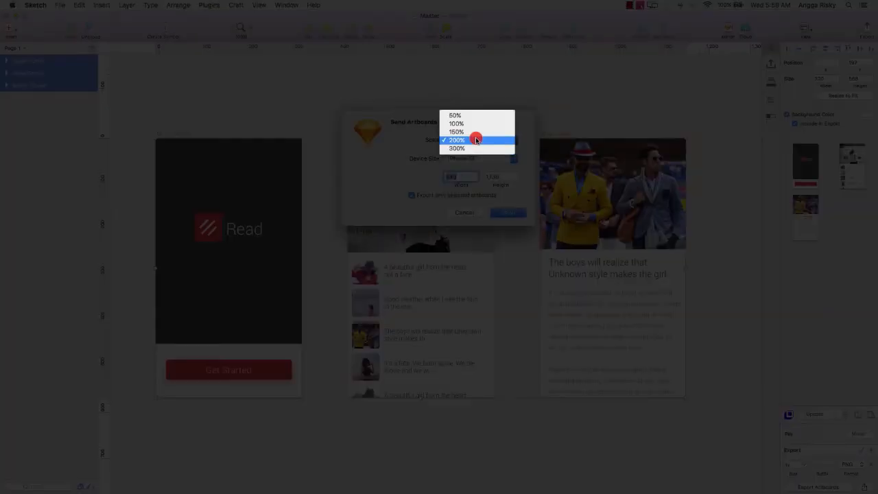
left_click(470, 122)
left_click(508, 212)
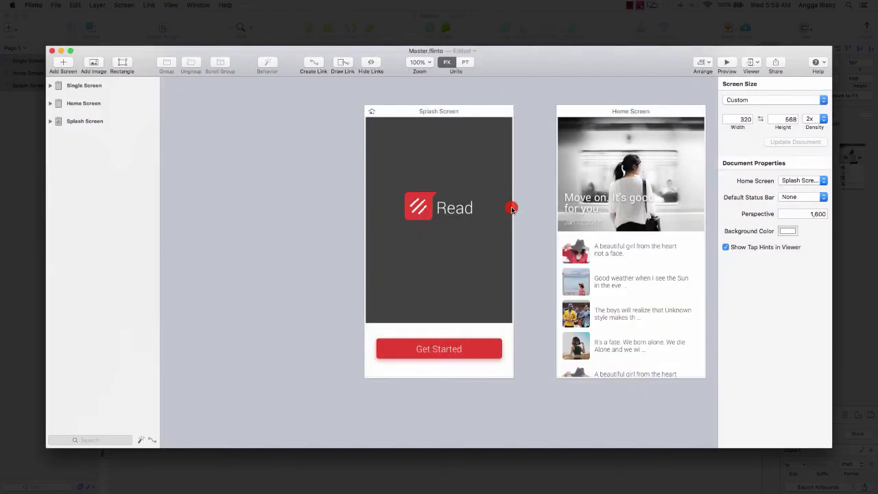
double_click(501, 61)
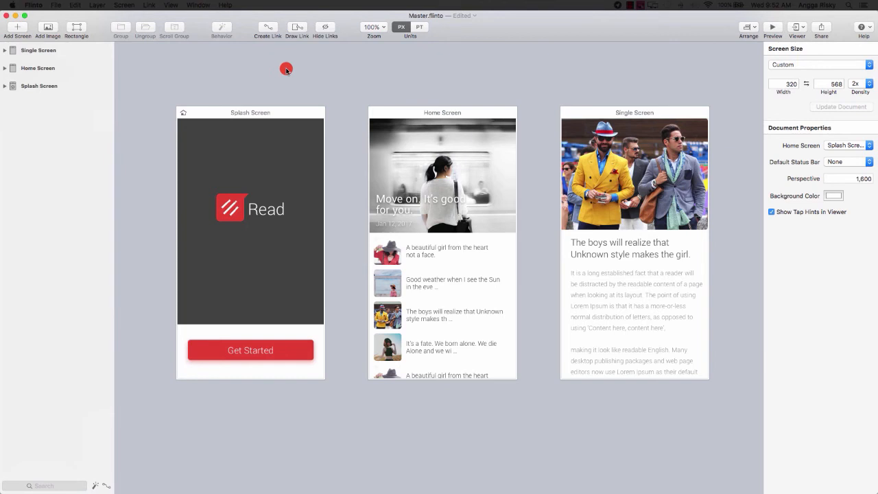
Step: Link the Splash Screen's Get Started button to the Home Screen with a Tap gesture and create a new custom transition for it
scroll(286, 70, "left", 2)
scroll(286, 70, "down", 1)
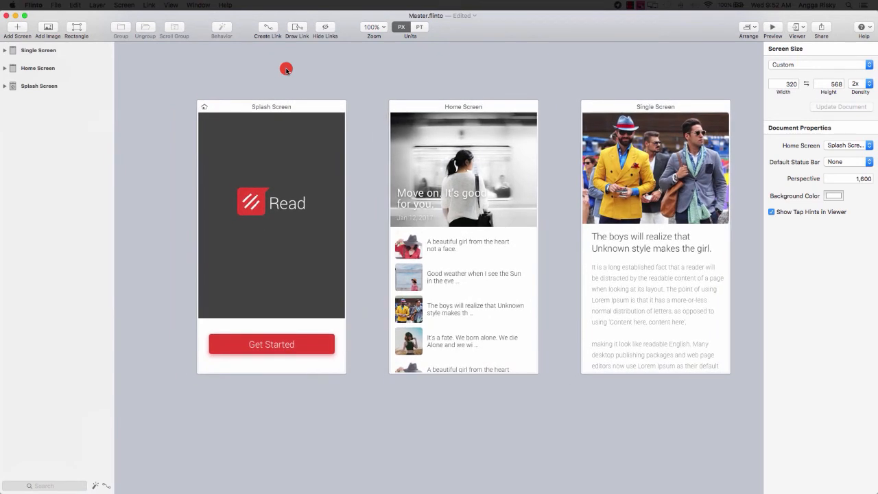
scroll(286, 70, "down", 1)
scroll(286, 70, "right", 1)
scroll(286, 70, "right", 2)
scroll(286, 70, "up", 1)
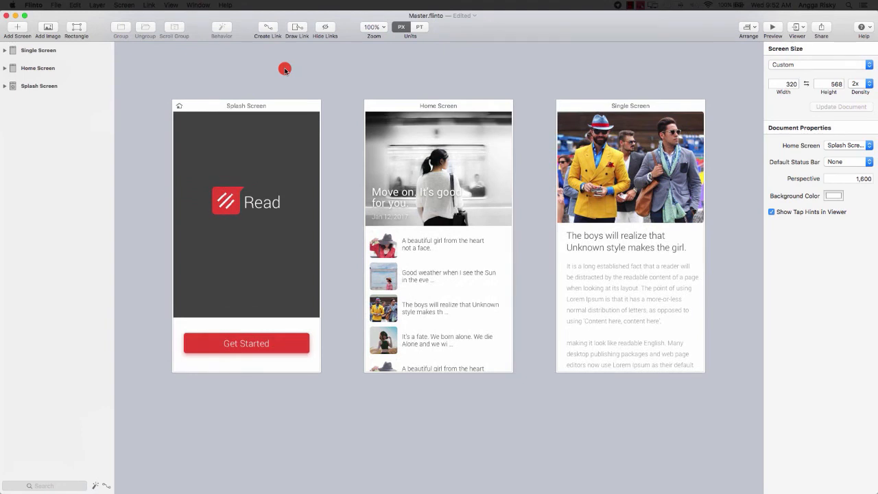
scroll(297, 92, "left", 3)
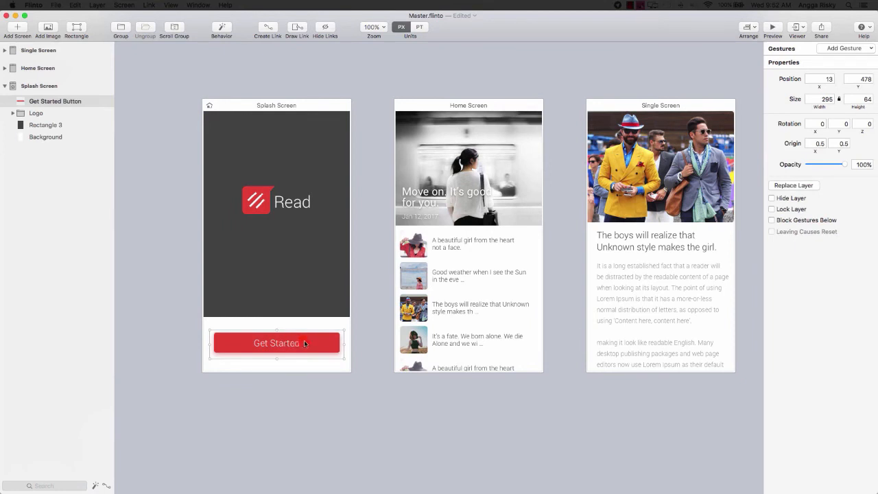
left_click(262, 27)
left_click_drag(262, 29, 475, 166)
left_click(493, 197)
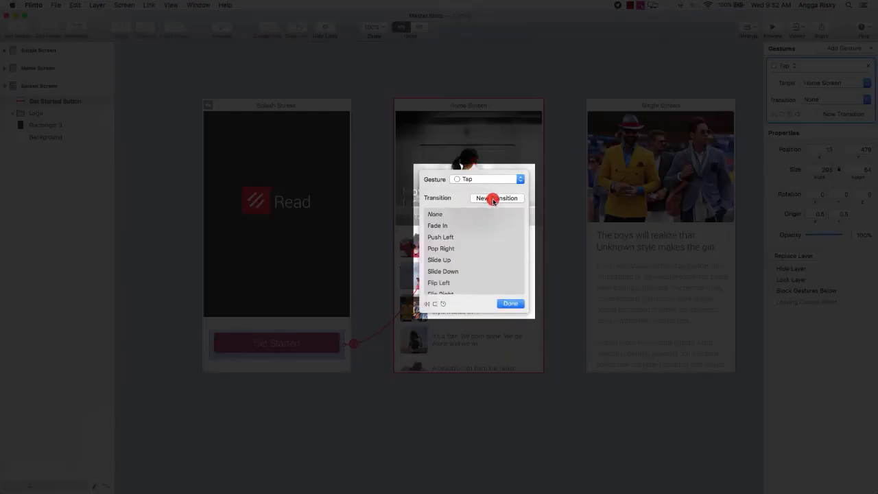
left_click(493, 200)
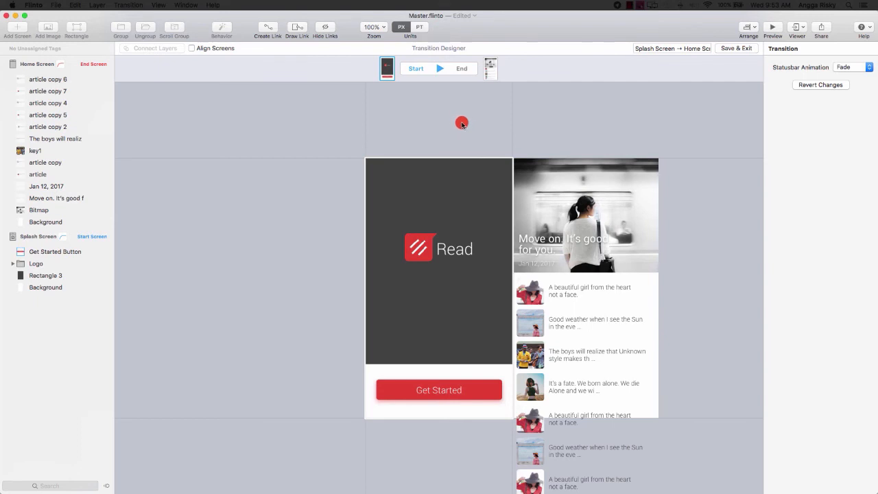
Step: Play the default Splash Screen to Home Screen transition in both directions
left_click(424, 401)
left_click(439, 69)
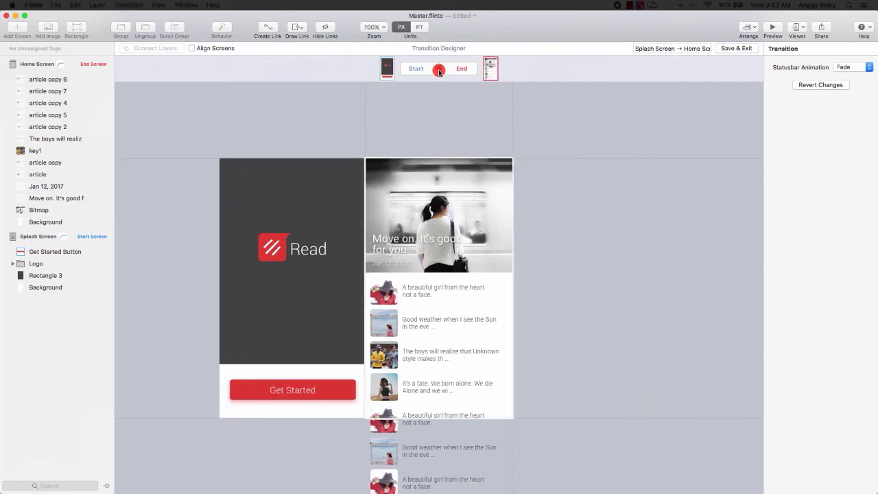
left_click(440, 69)
left_click(439, 71)
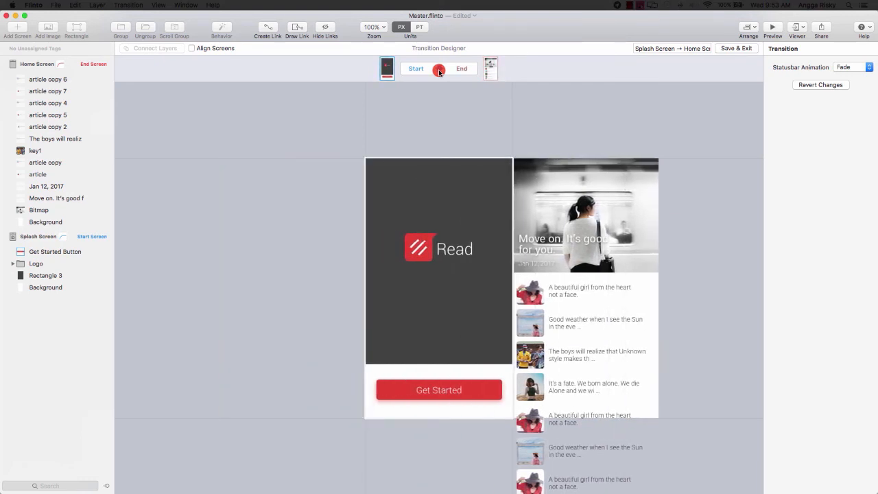
Step: Give all Home Screen article layers Classic timing with 900 ms duration and 500 ms delay, a rightward start offset and 0% start opacity
left_click(594, 269)
left_click(38, 80)
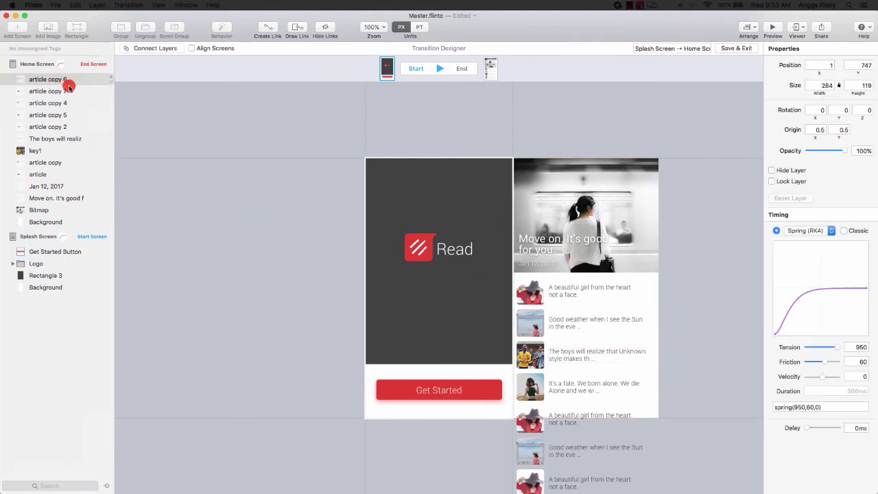
scroll(306, 204, "down", 2)
scroll(306, 205, "down", 1)
scroll(306, 205, "right", 2)
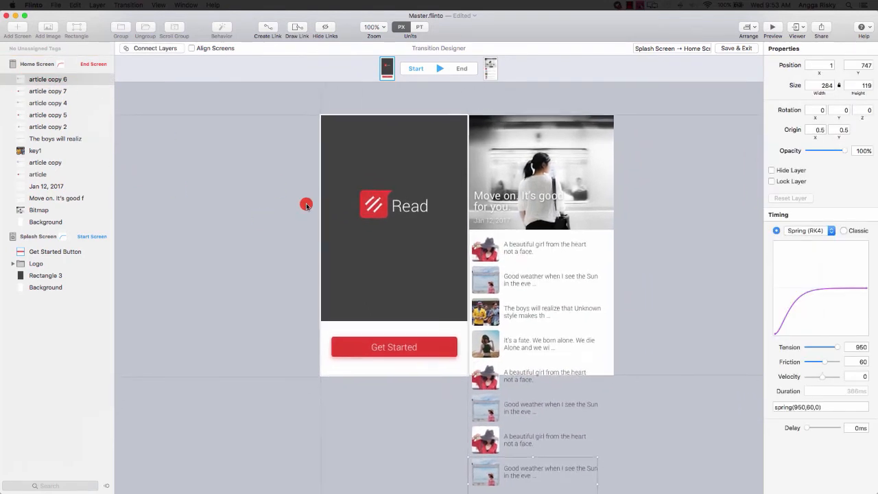
left_click(48, 175, "shift")
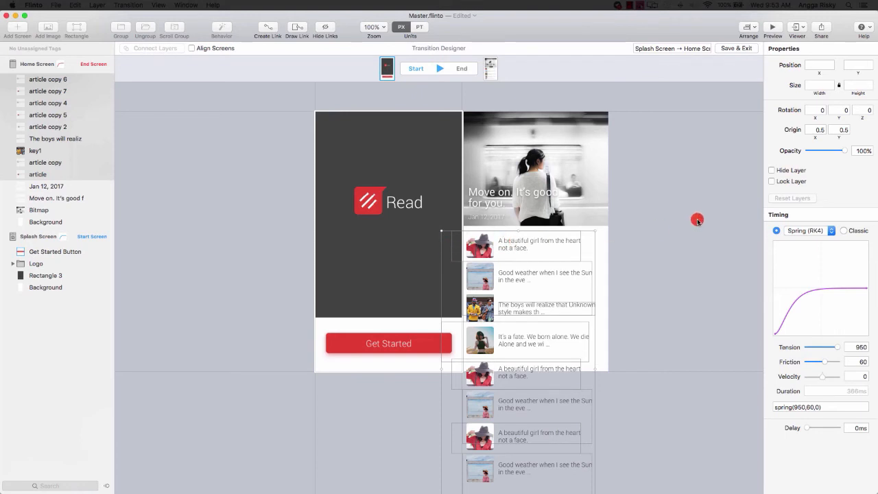
left_click(845, 231)
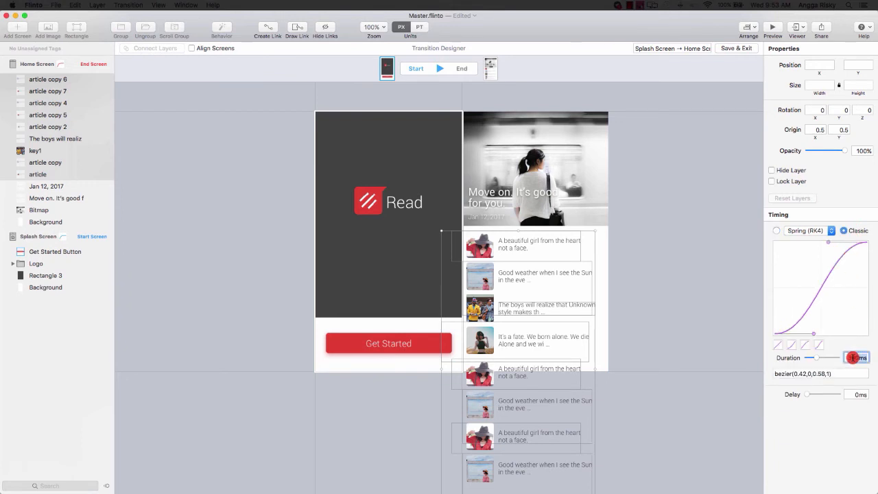
type("900ms")
key("Return")
left_click(857, 394)
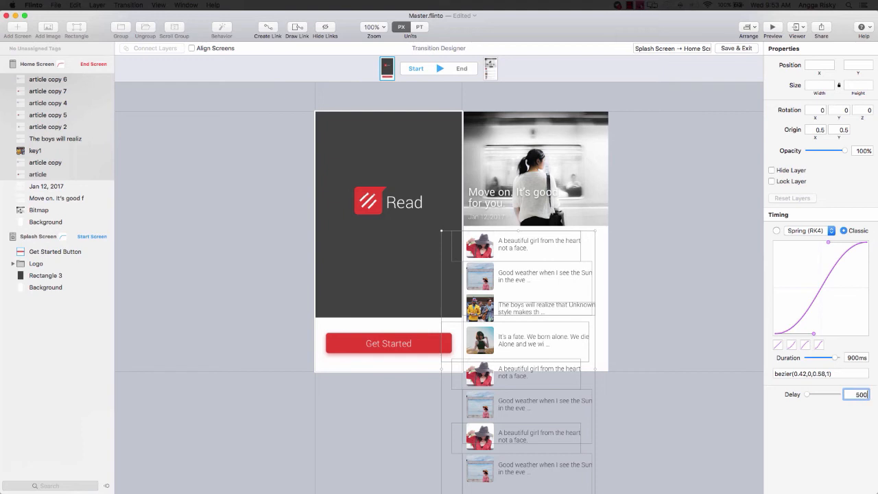
key("Return")
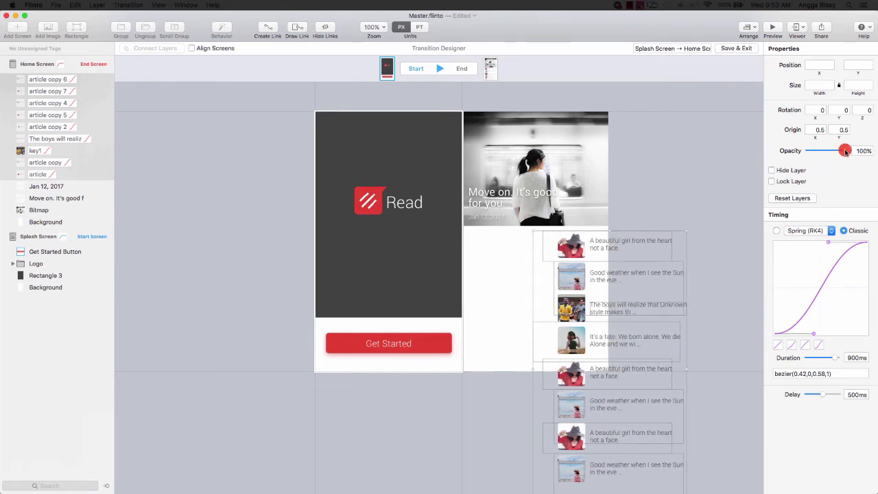
left_click_drag(844, 151, 808, 150)
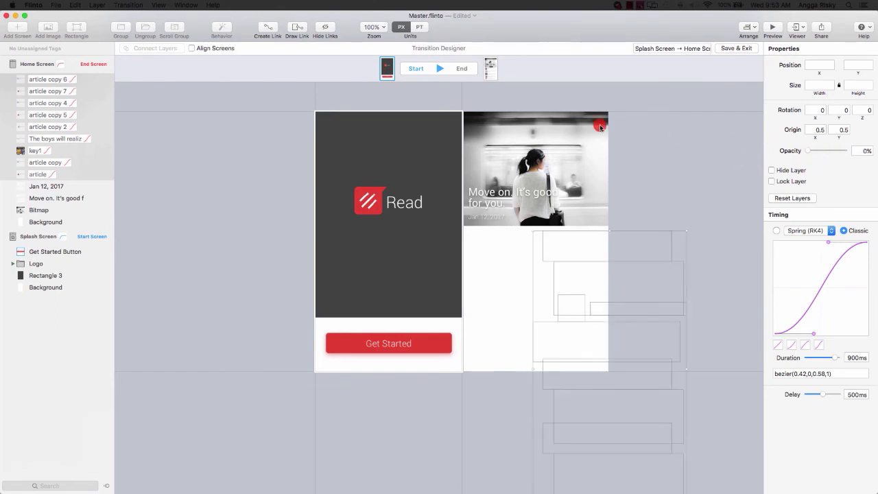
Step: Play the edited transition back and forth to check how the article list animates
left_click(438, 70)
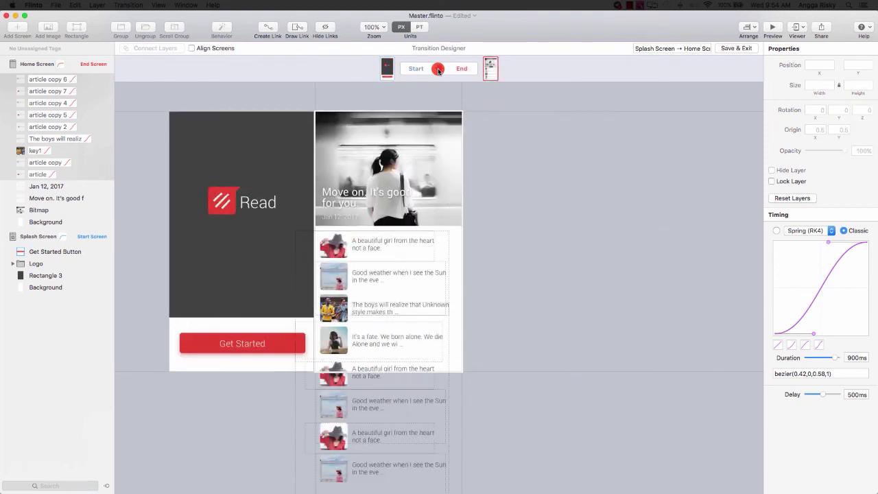
left_click(438, 69)
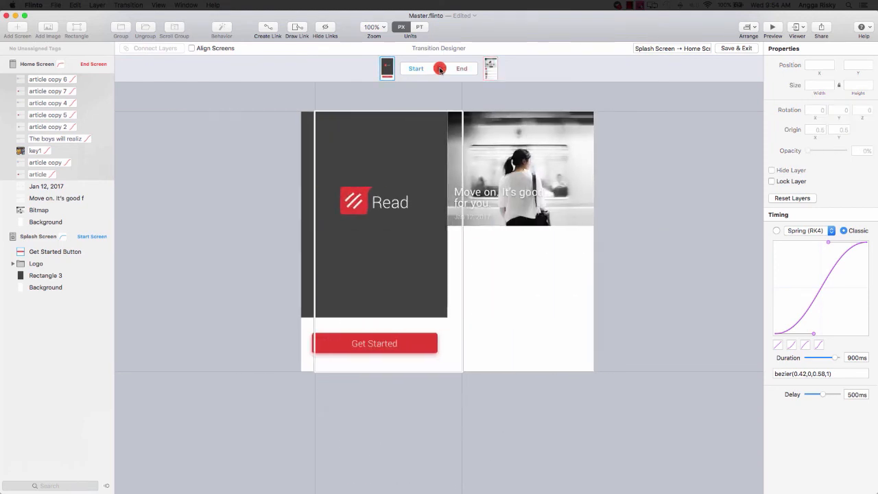
left_click(440, 69)
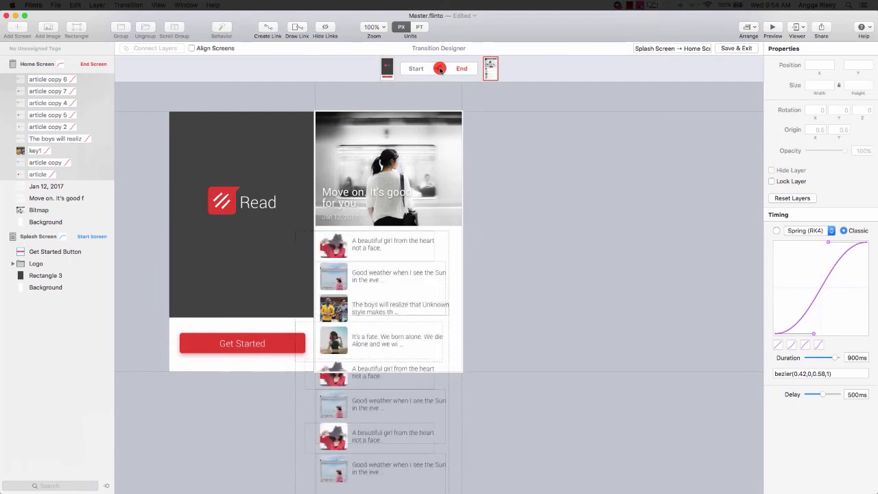
left_click(440, 70)
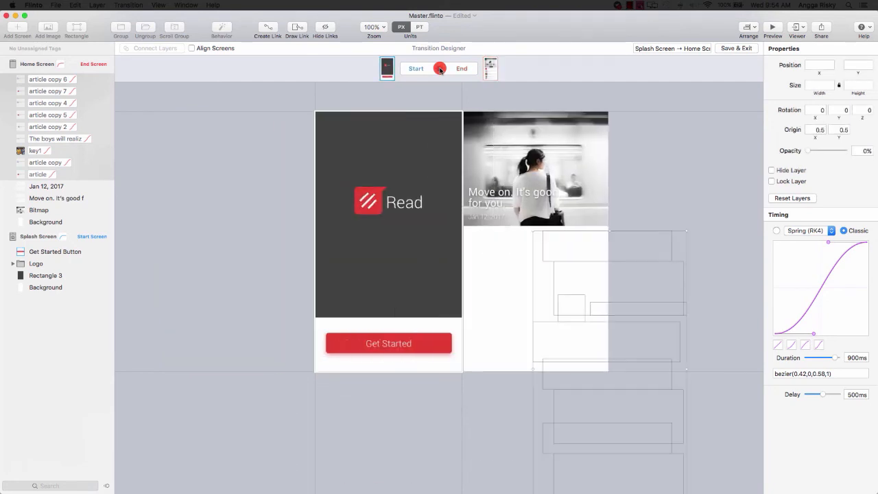
left_click(439, 69)
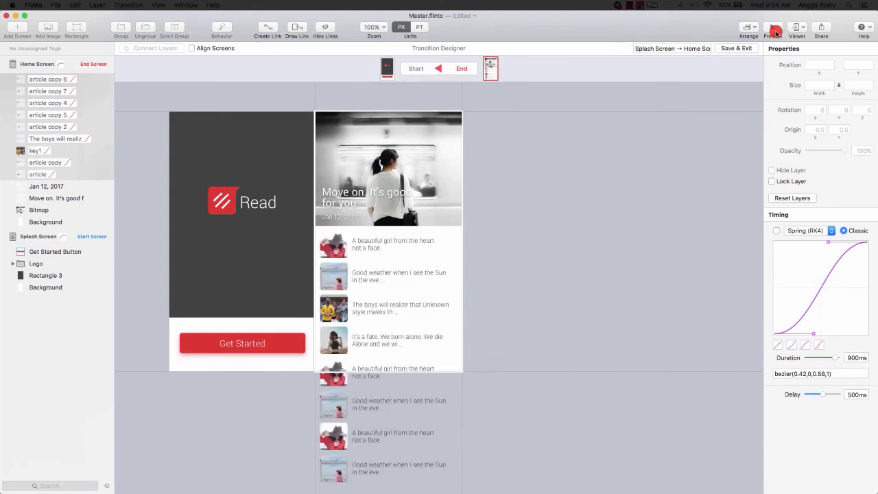
Step: Test the Get Started button in the prototype preview, close the preview, and save and exit the transition
left_click(773, 29)
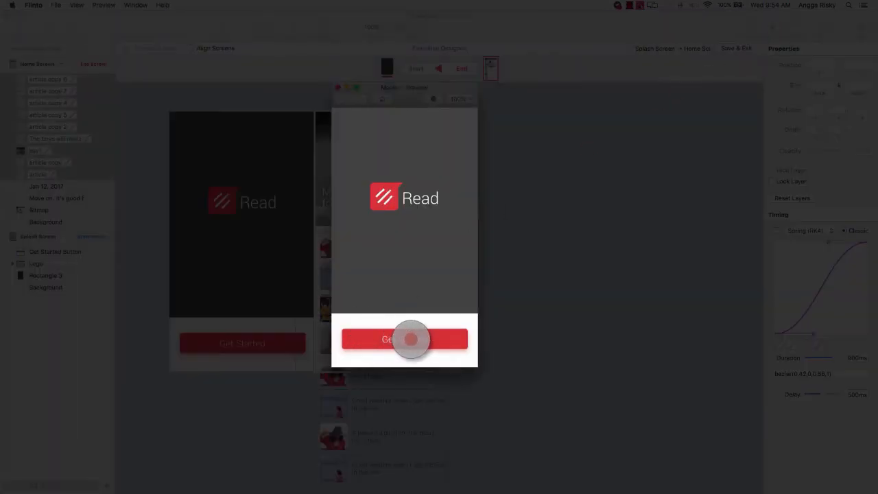
left_click(410, 339)
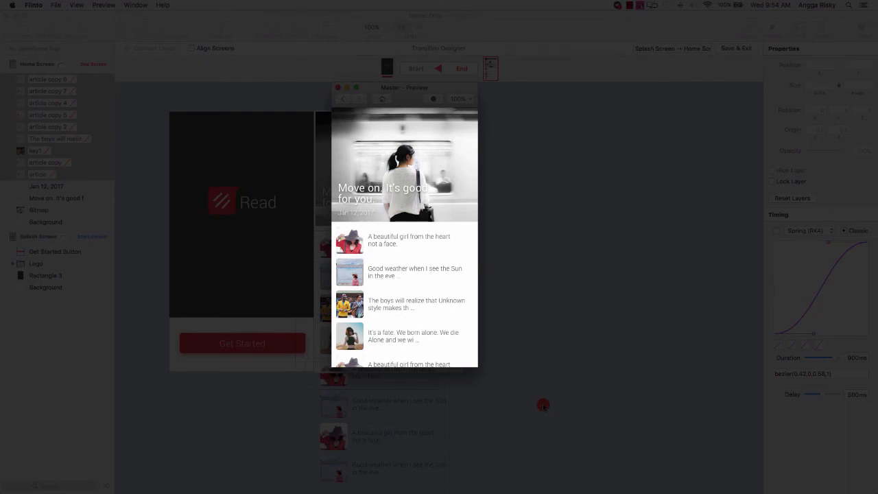
left_click(336, 87)
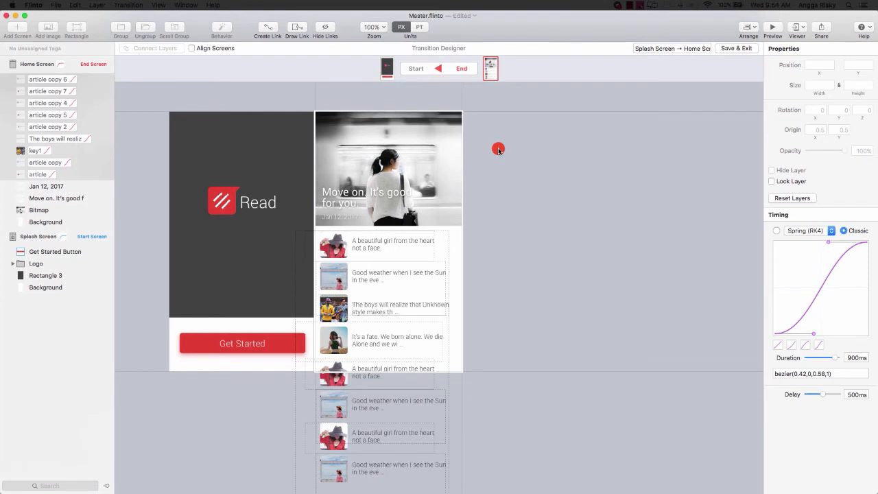
left_click(741, 50)
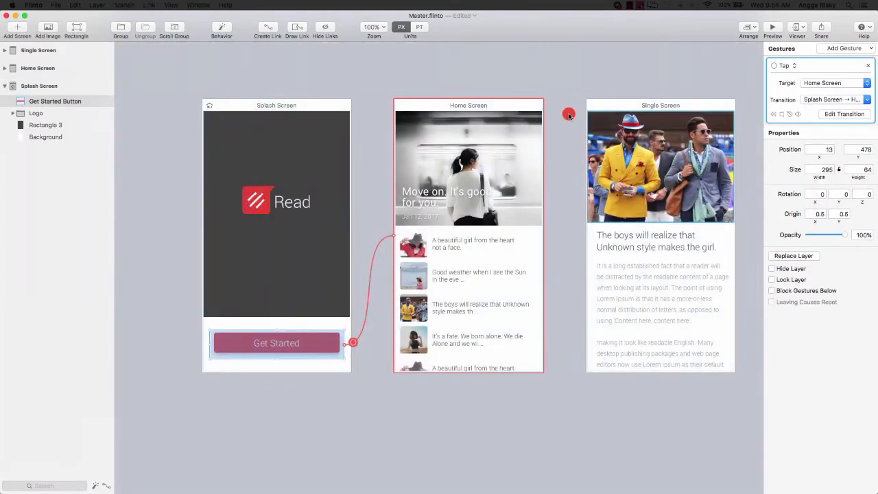
Step: Group all article layers on the Home Screen, enable vertical scrolling, and extend the group's frame up to the screen's top edge at Y 0
scroll(544, 116, "left", 1)
scroll(556, 155, "left", 3)
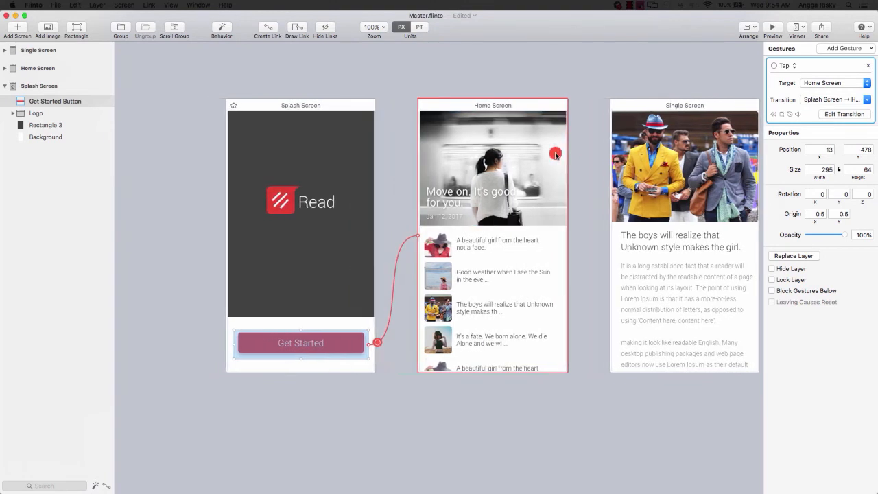
left_click(442, 254)
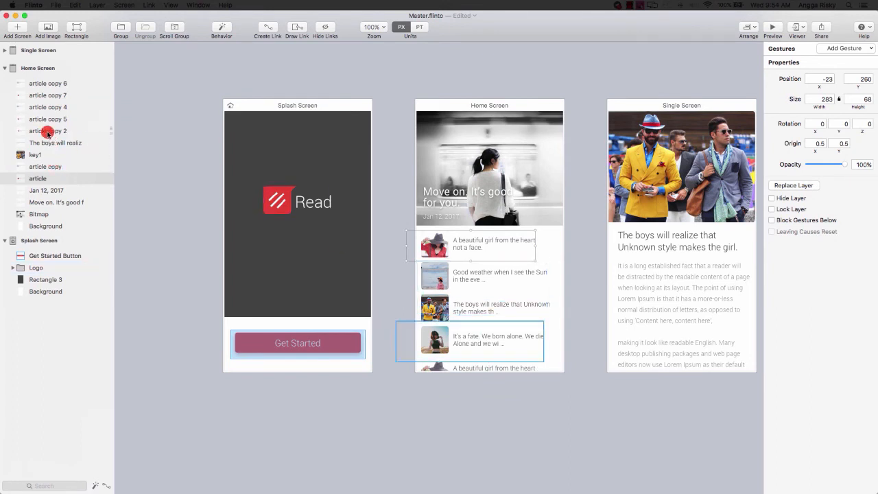
left_click(52, 89, "shift")
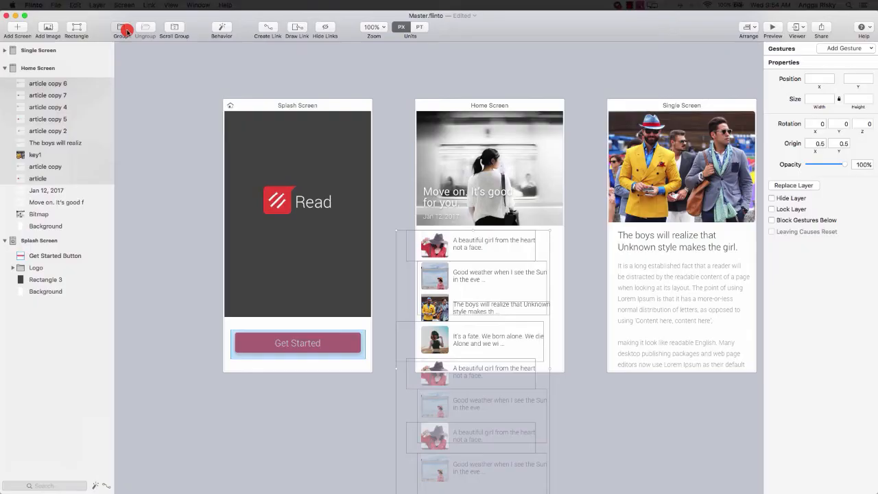
left_click(124, 30)
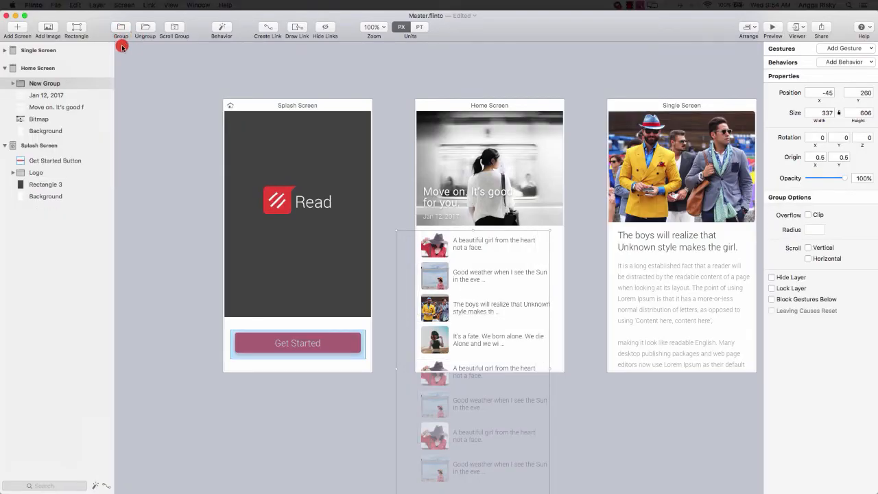
left_click(809, 248)
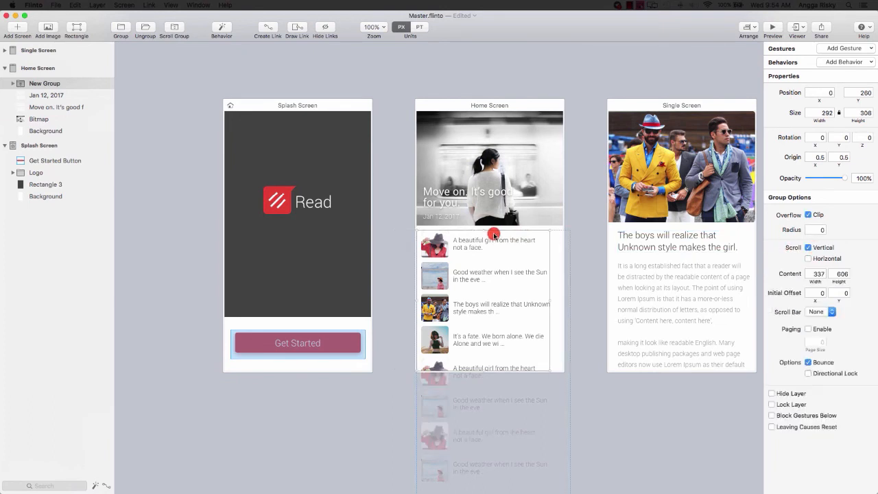
left_click_drag(485, 230, 496, 110)
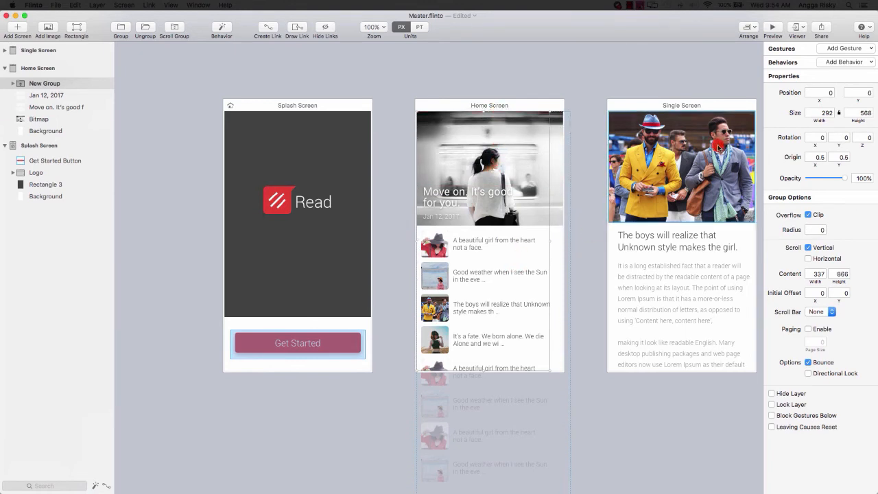
Step: Preview the prototype, go through Get Started, scroll the Home Screen article list up and down, and close the preview
left_click(772, 28)
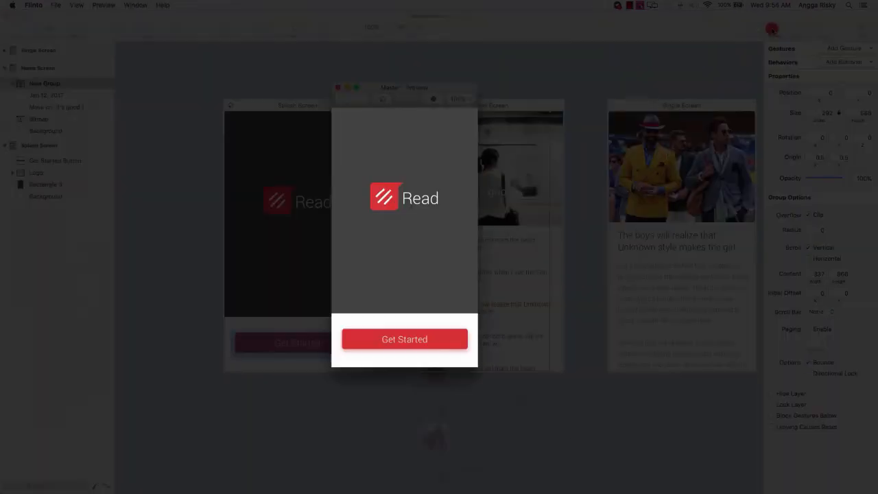
left_click(399, 346)
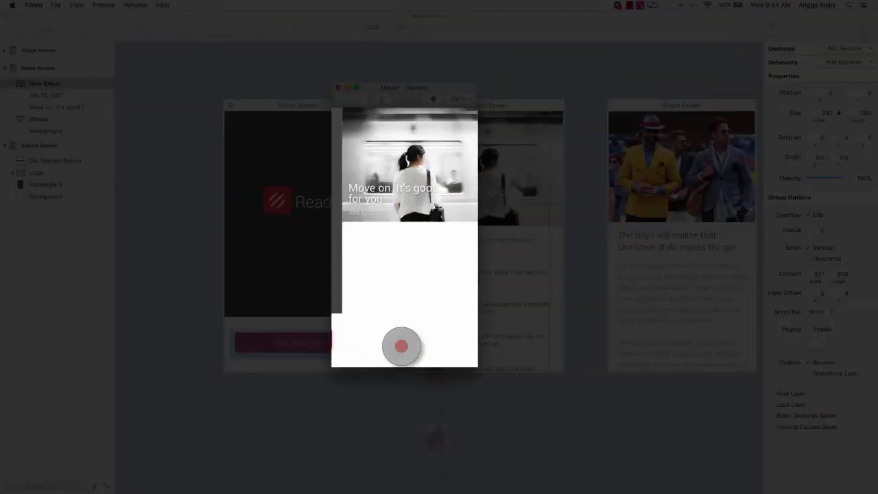
left_click_drag(395, 334, 392, 196)
mouse_move(398, 337)
left_mouse_down()
mouse_move(392, 240)
mouse_move(396, 328)
left_mouse_up()
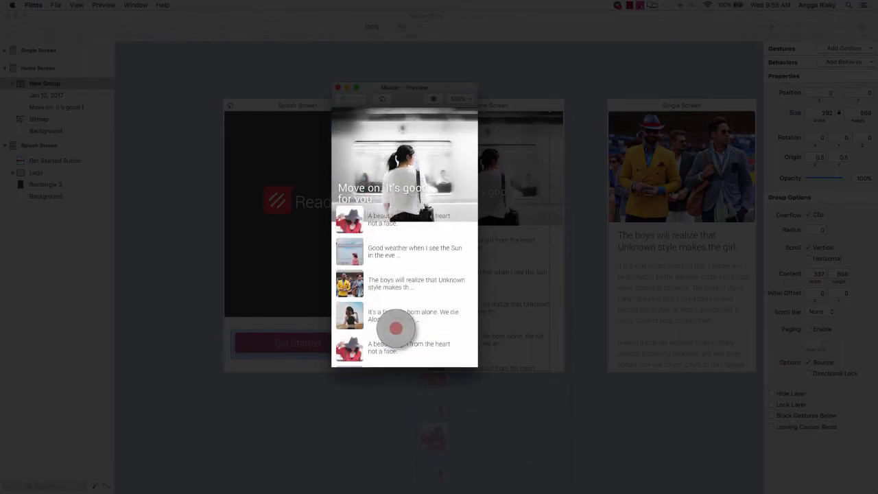
left_click_drag(388, 247, 402, 286)
left_click_drag(400, 332, 400, 252)
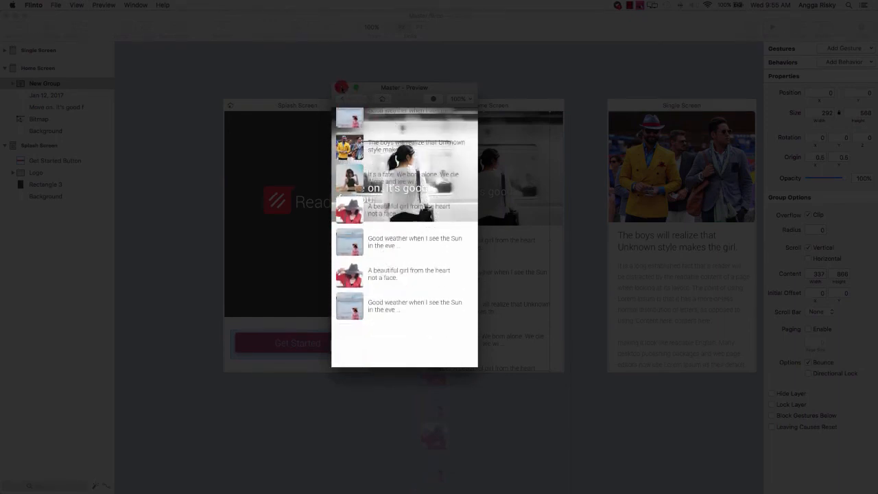
left_click(340, 88)
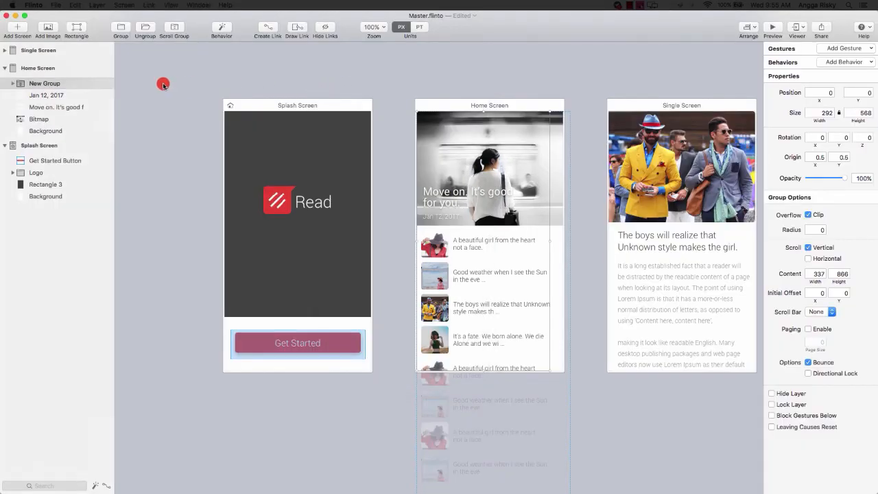
Step: Rename the Home Screen's scrolling article group as Scroll Item
double_click(52, 84)
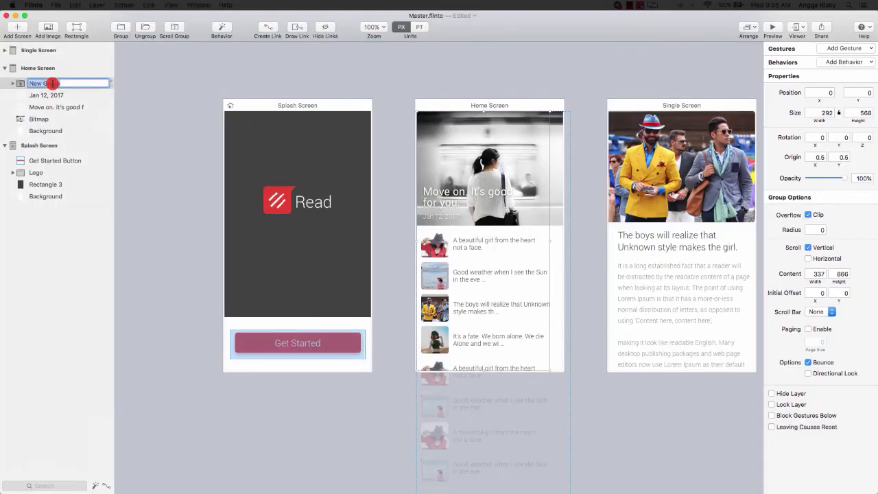
type("Scroll Item")
key("Return")
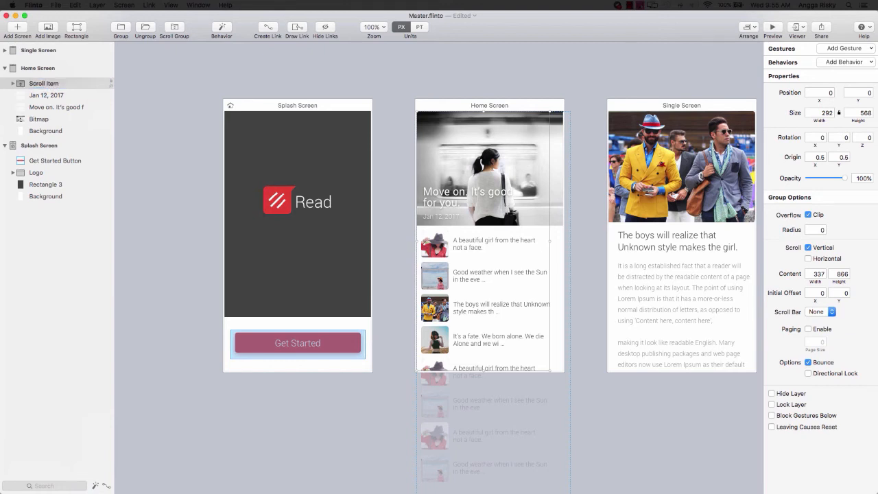
Step: Group the Home Screen's date, headline and Bitmap layers and name the group Big Article
left_click(52, 120, "shift")
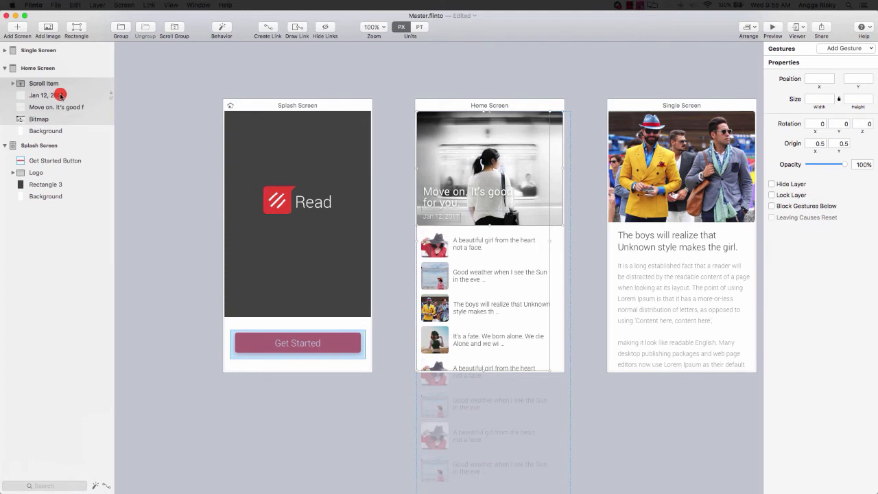
left_click(32, 118)
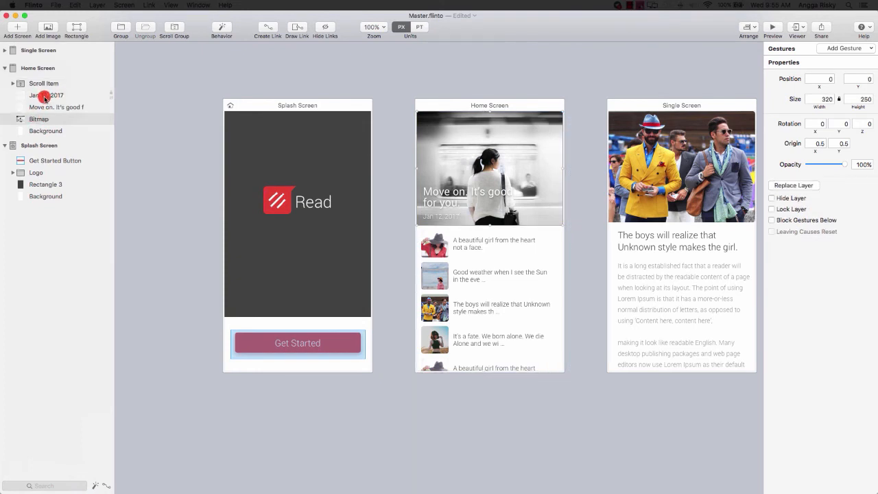
left_click(45, 97, "shift")
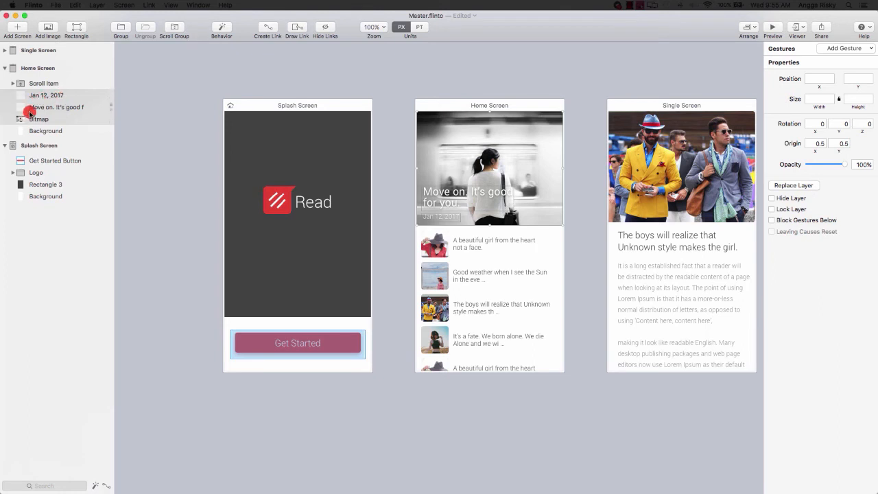
left_click(120, 30)
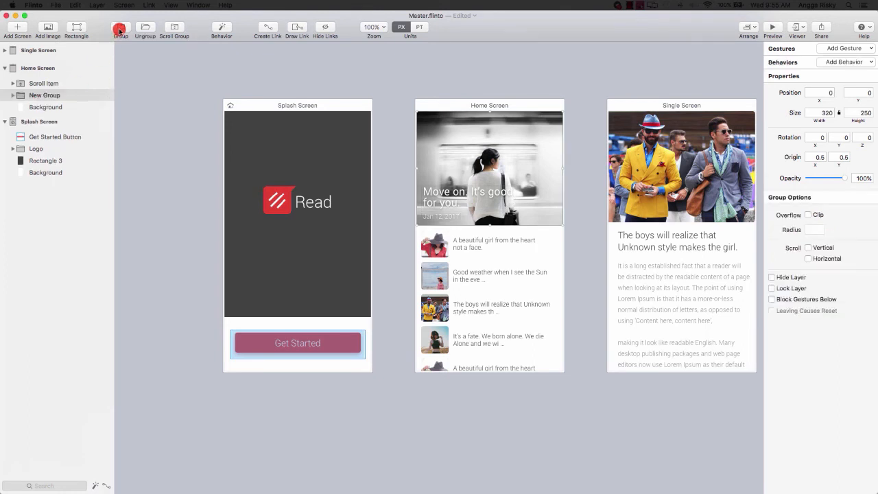
double_click(62, 95)
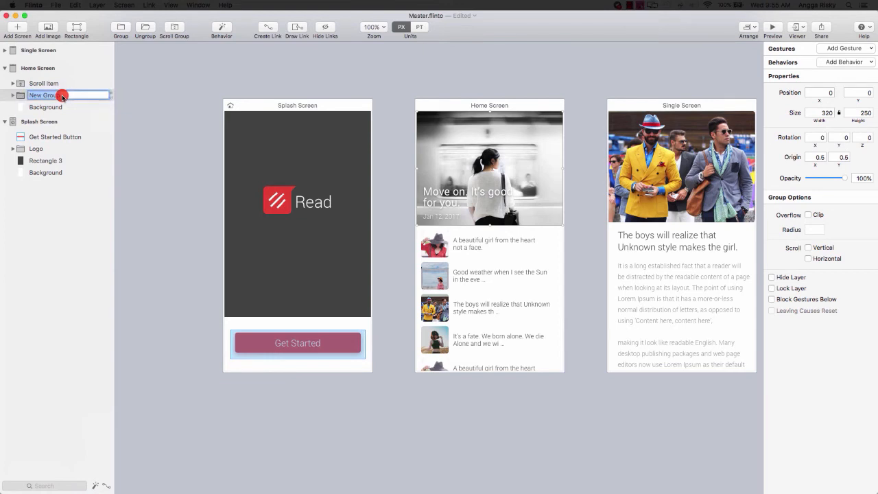
type("Big Article")
key("Return")
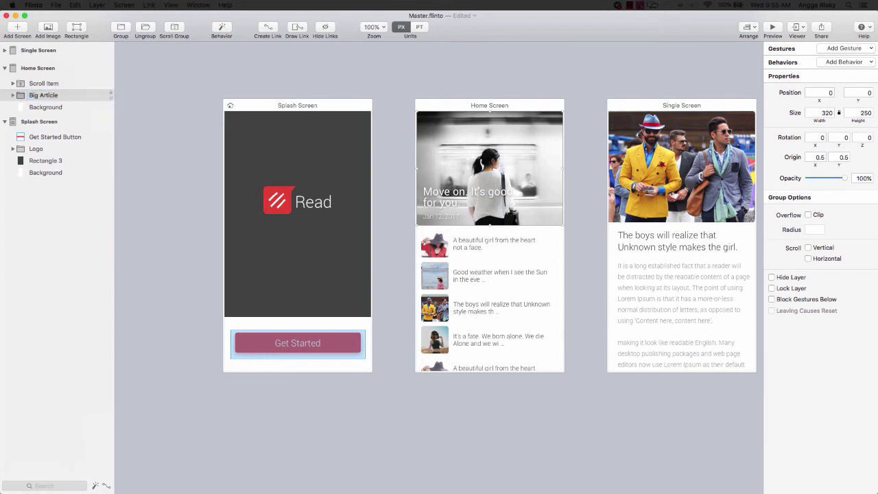
Step: Create a behavior from the Scroll Item and Big Article groups and add a second state to it
left_click(58, 84, "shift")
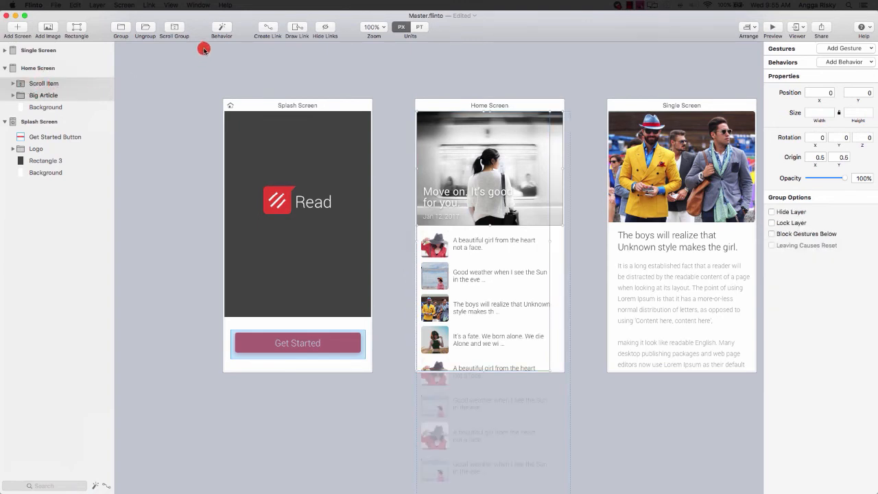
left_click(221, 31)
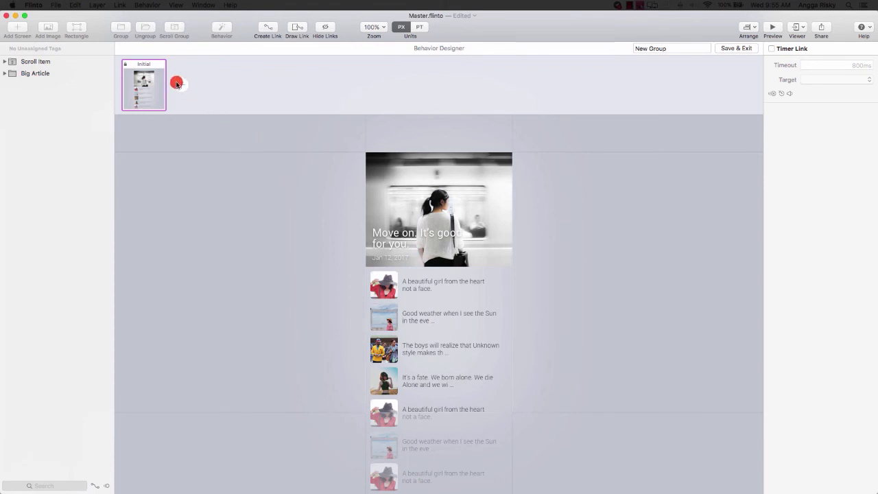
left_click(180, 86)
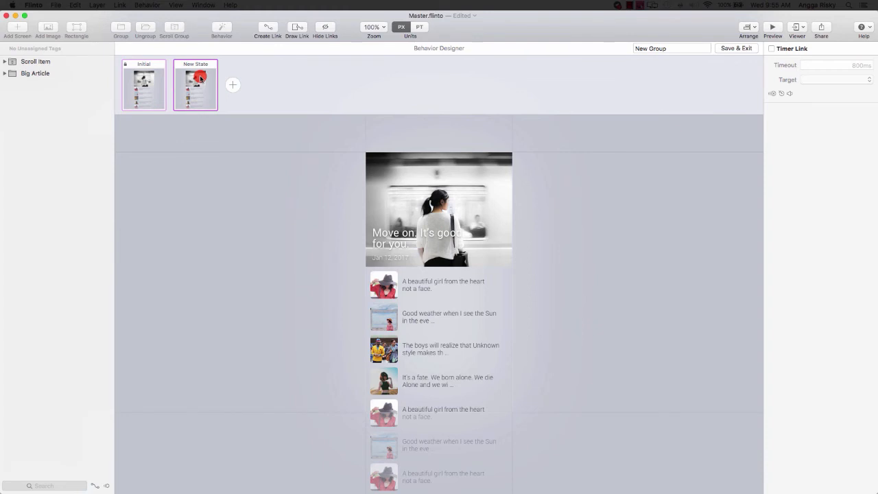
Step: In the new state, shrink Big Article's Bitmap layer upward to a height of 41
left_click(3, 75)
left_click(38, 108)
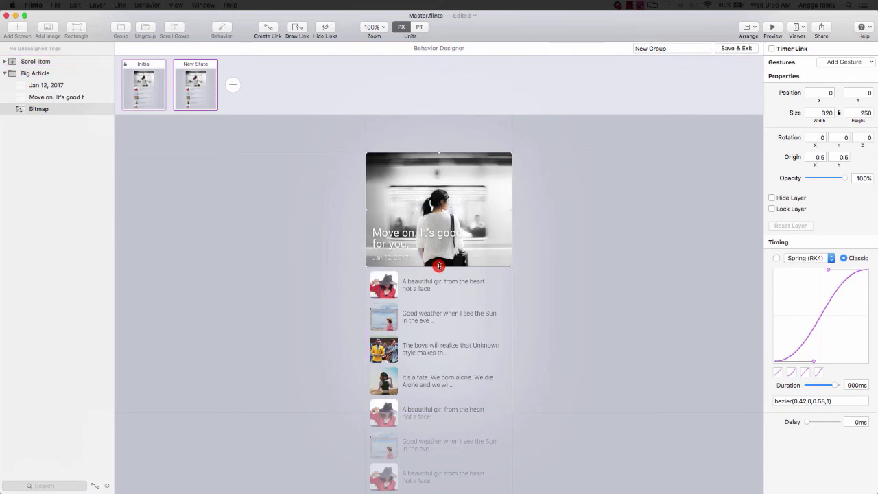
left_click_drag(439, 267, 440, 201)
left_click_drag(441, 181, 442, 170)
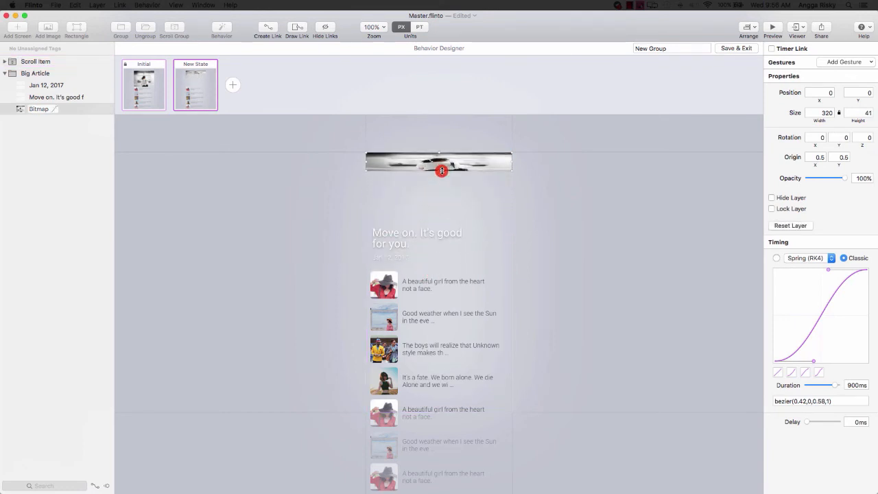
Step: In the new state, move the Big Article headline and date up about 140 px and set their opacity to 0%
left_click(63, 96)
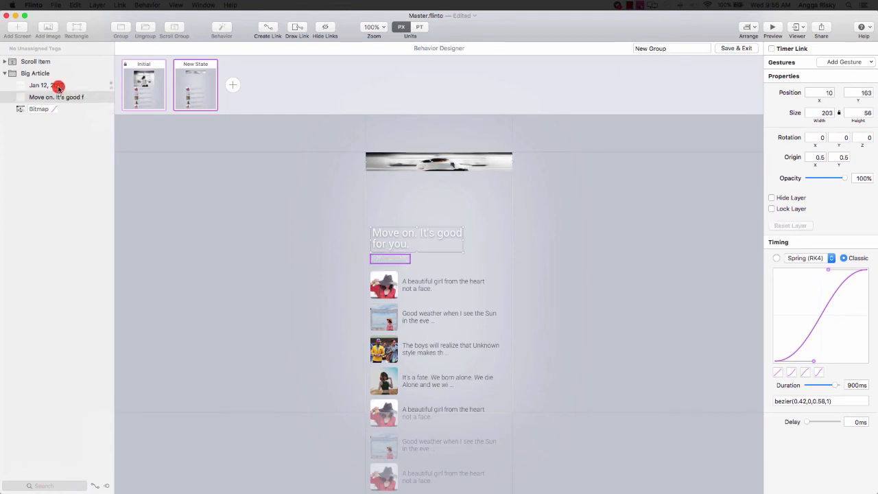
left_click(59, 86, "shift")
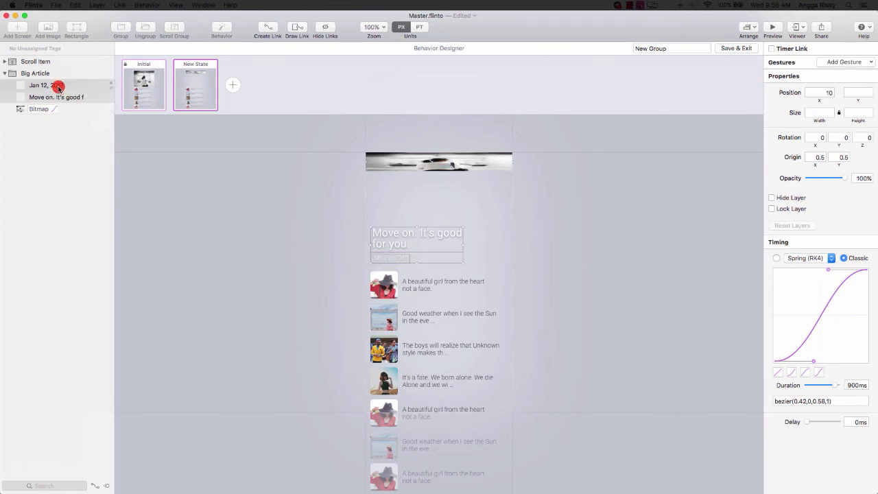
key("shift+Up")
key("shift+Up")
key("shift+Up")
key("shift+Up")
key("shift+Up")
key("shift+Up")
key("shift+Up")
key("shift+Up")
key("shift+Up")
key("shift+Up")
key("shift+Up")
key("shift+Up")
key("shift+Up")
key("shift+Up")
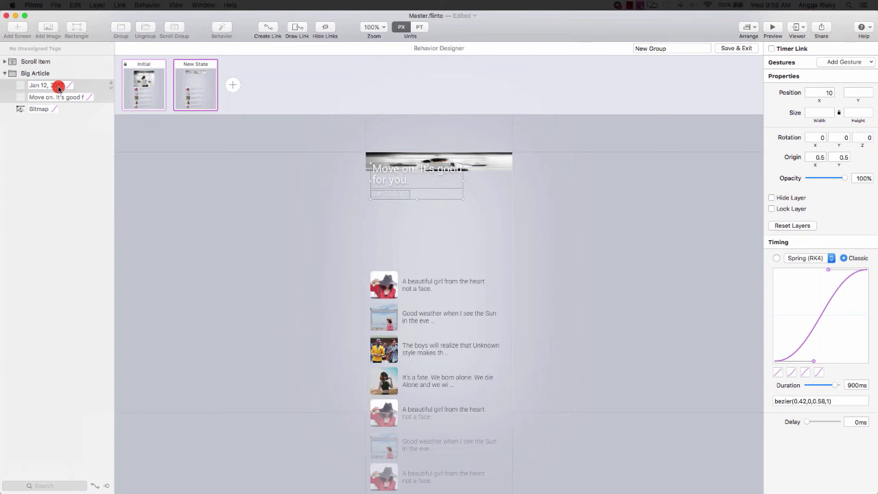
left_click_drag(844, 178, 797, 179)
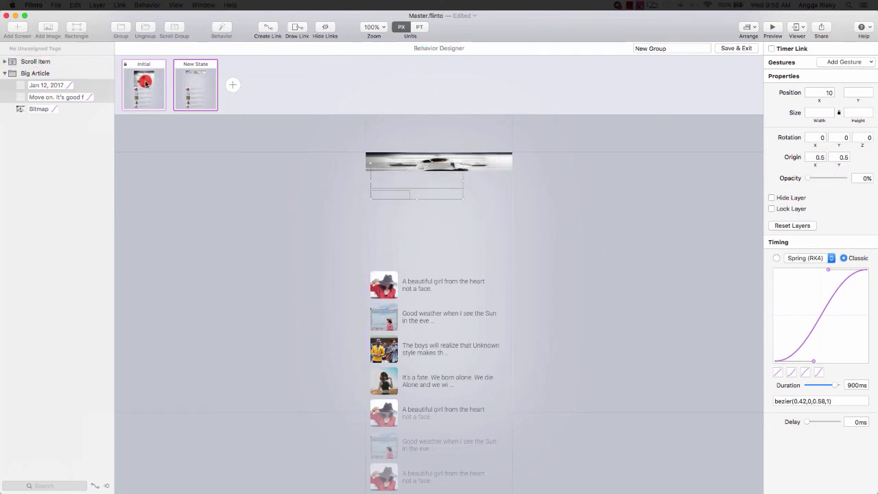
Step: Switch between the Initial and New State to check how the headline, date and image animate
left_click(172, 83)
left_click(189, 85)
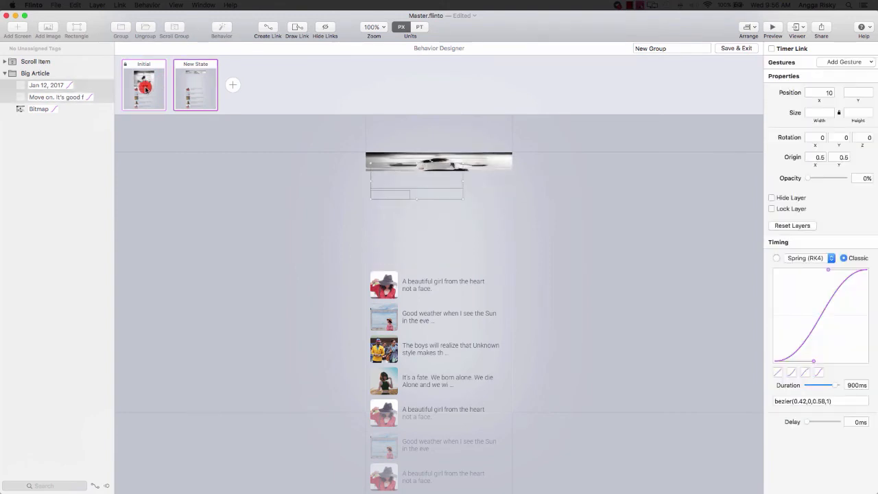
left_click(205, 87)
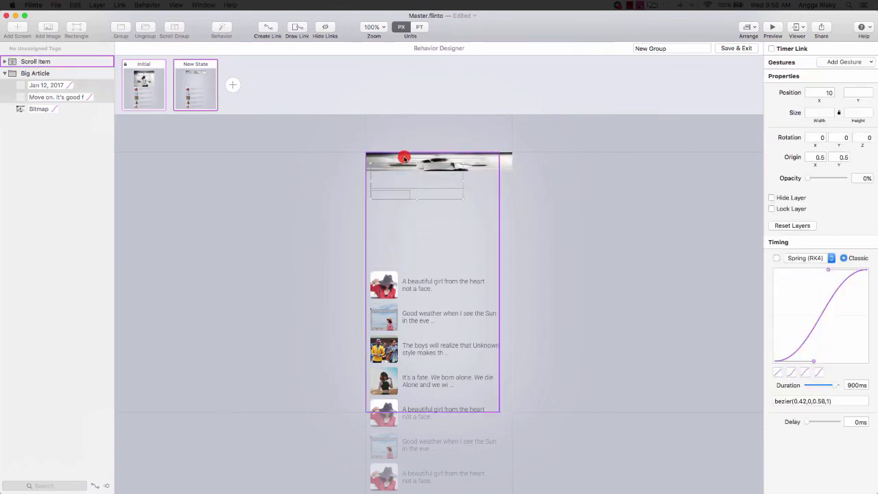
Step: Set the Bitmap layer's opacity to 0% in the new state and replay the change between both states
left_click(502, 159)
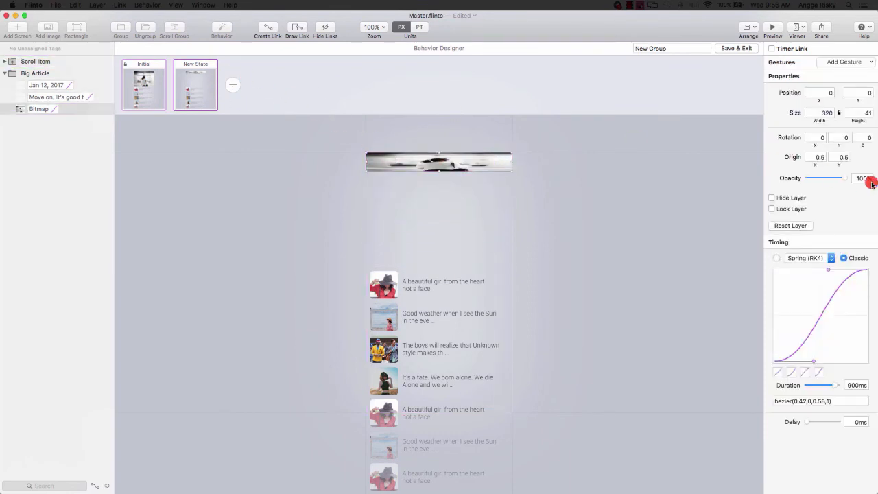
left_click_drag(846, 179, 801, 178)
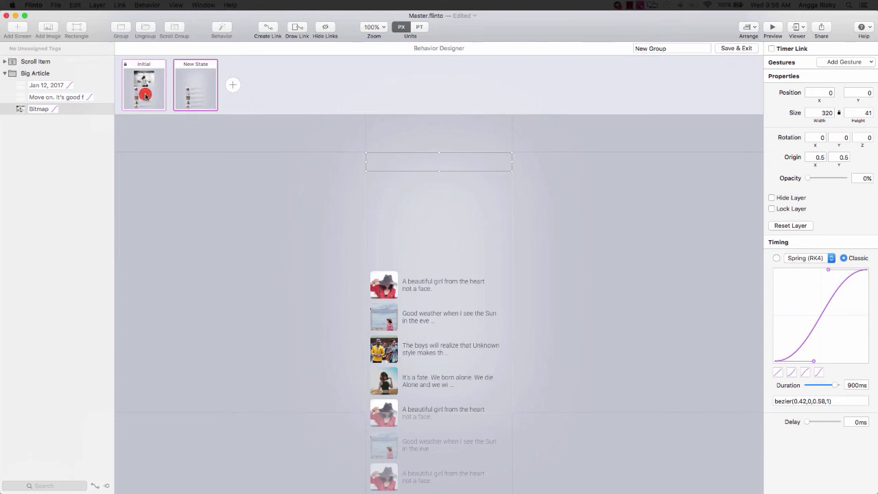
left_click(144, 94)
left_click(201, 89)
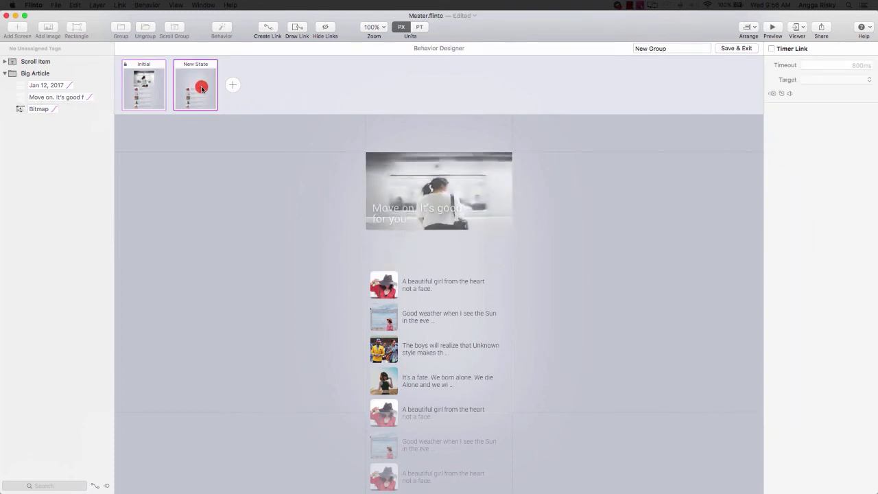
left_click(158, 90)
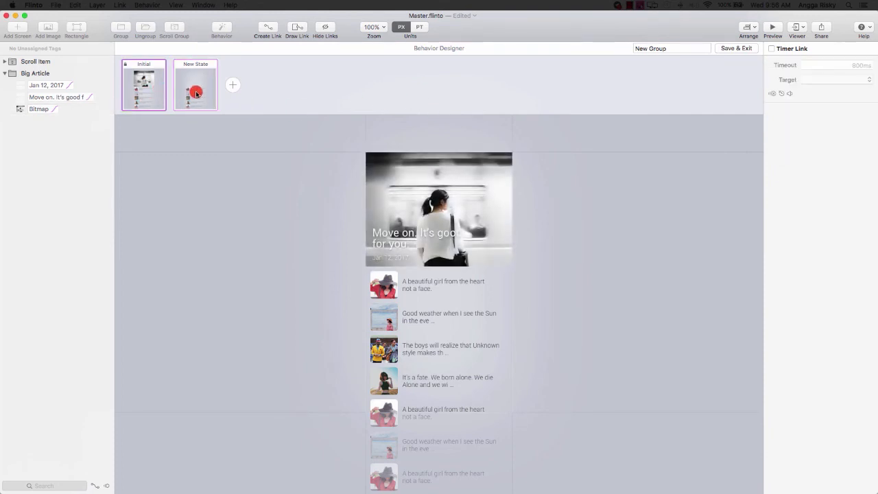
Step: Link the Scroll Item group in the Initial state to New State with a vertical Scroll gesture
left_click(443, 284)
left_click(244, 149)
scroll(251, 186, "down", 2)
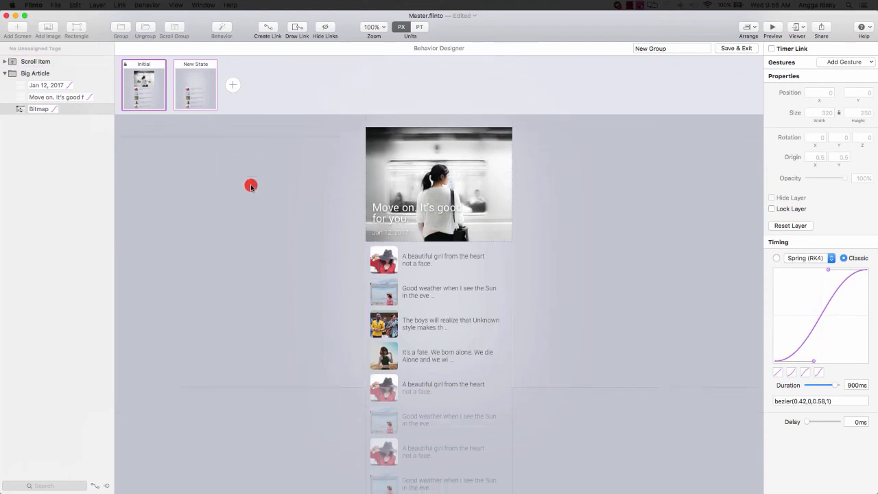
left_click(59, 63)
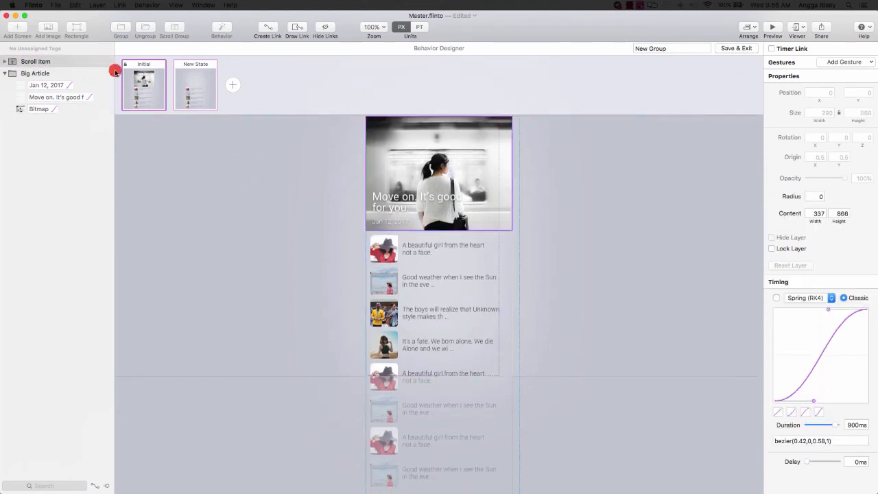
left_click_drag(266, 33, 194, 87)
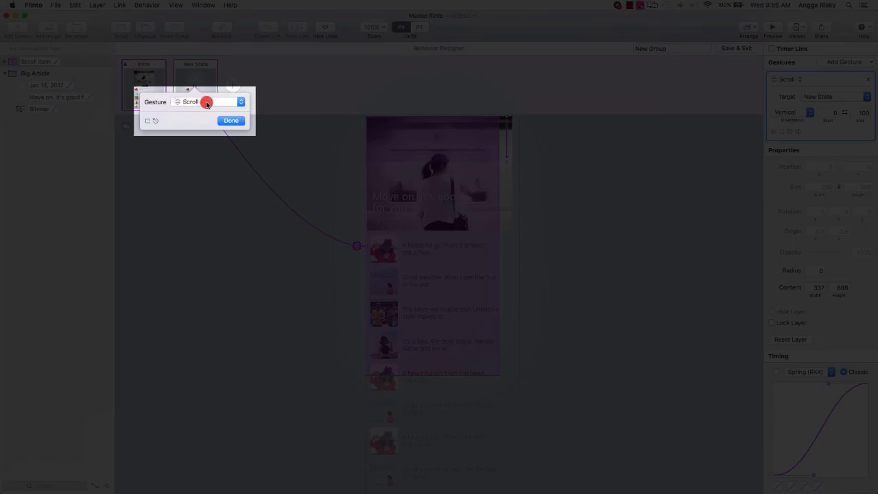
left_click(231, 120)
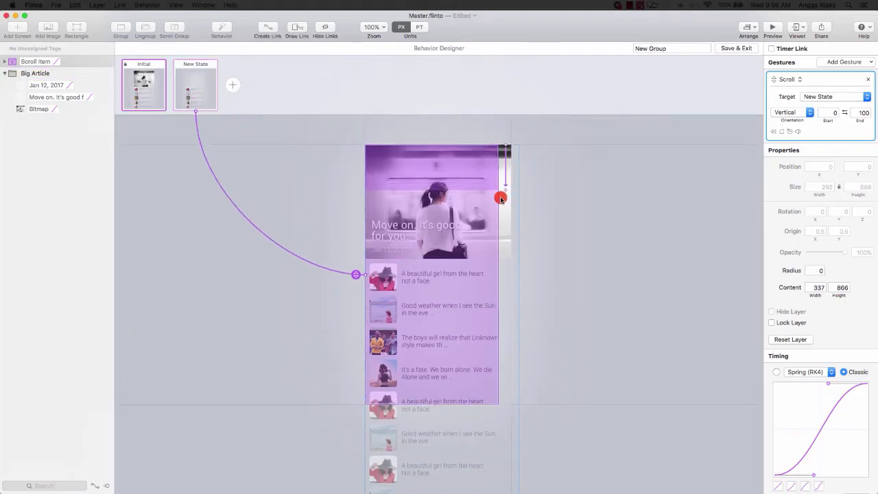
Step: Preview the prototype, go through Get Started, and scroll the article list to test the collapsing Big Article header
left_click(770, 29)
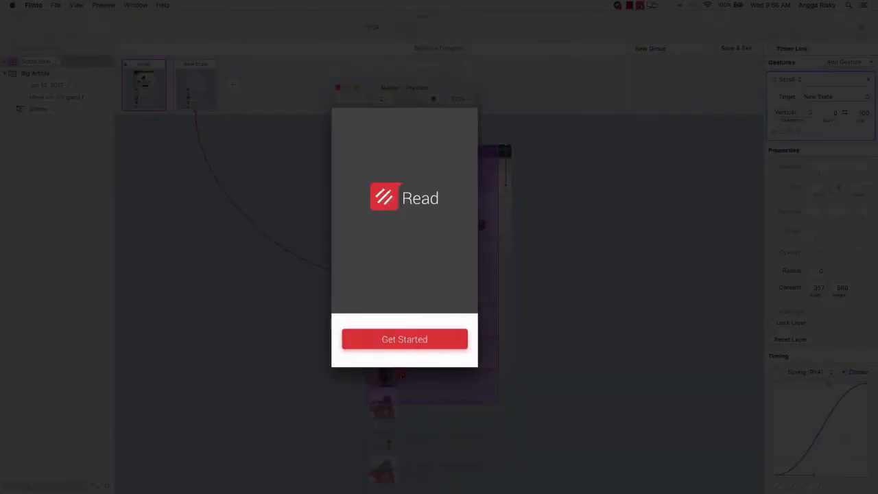
left_click(406, 346)
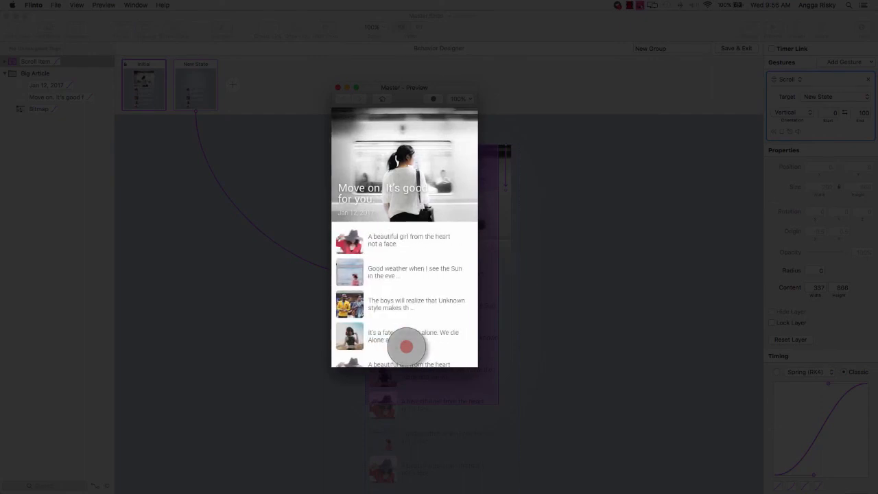
left_click_drag(406, 346, 410, 241)
left_click_drag(395, 178, 402, 245)
left_click_drag(388, 172, 394, 310)
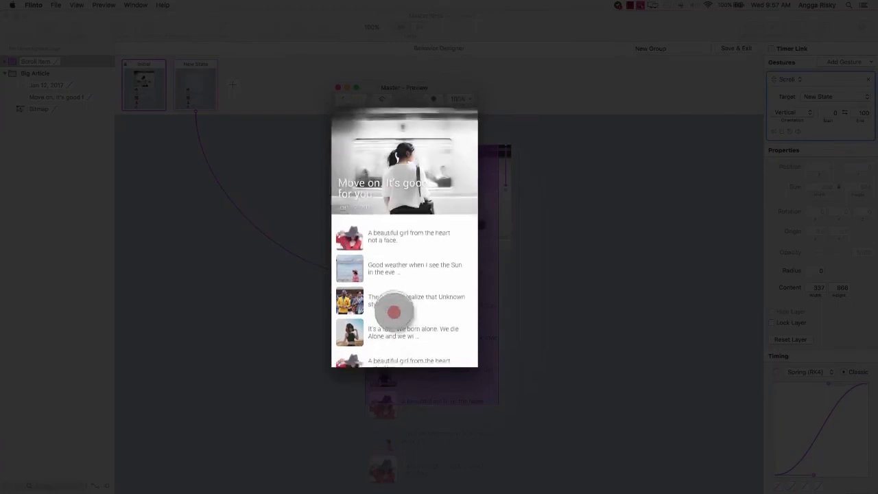
Step: Close the prototype preview, then save the scroll behavior and exit the Behavior Designer
left_click(338, 89)
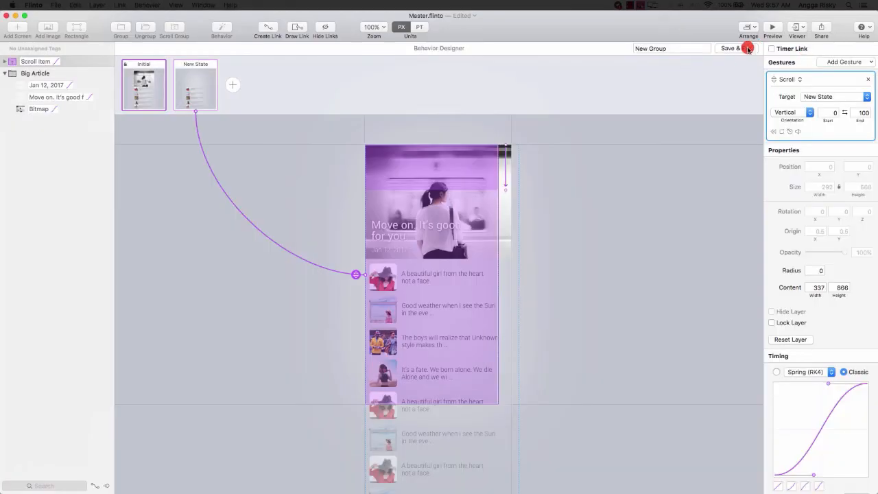
left_click(738, 48)
scroll(598, 144, "right", 3)
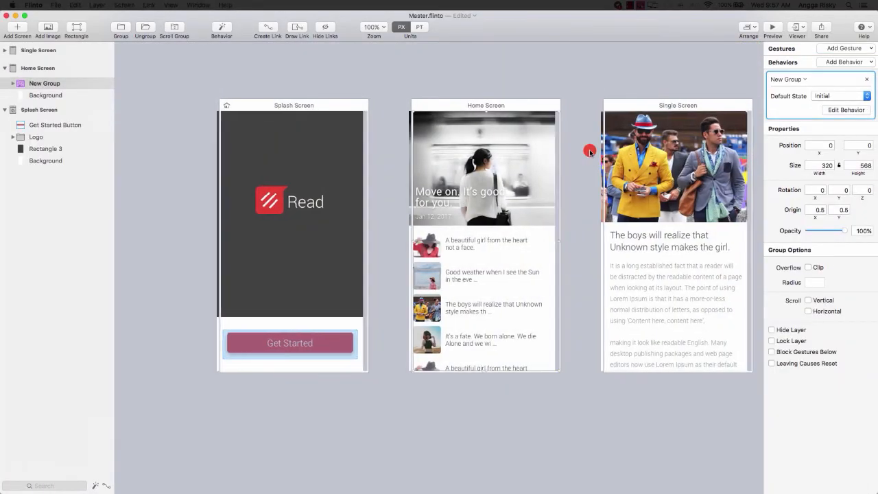
scroll(589, 152, "right", 3)
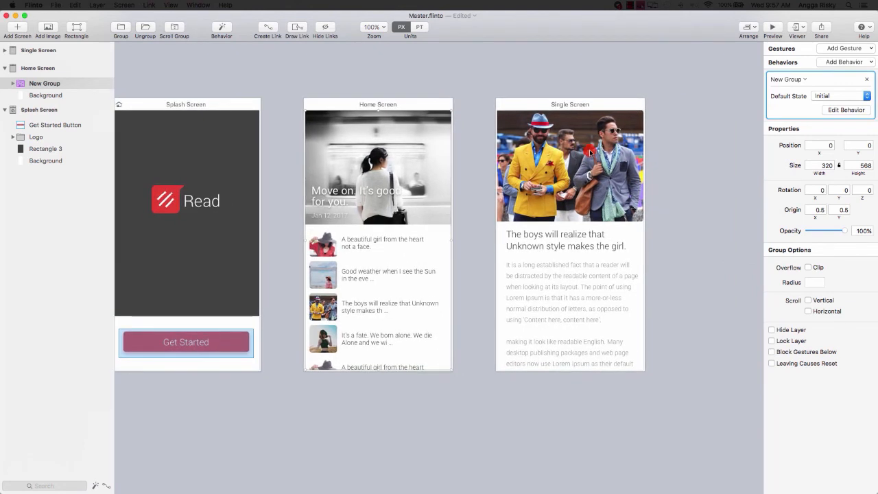
left_click(472, 231)
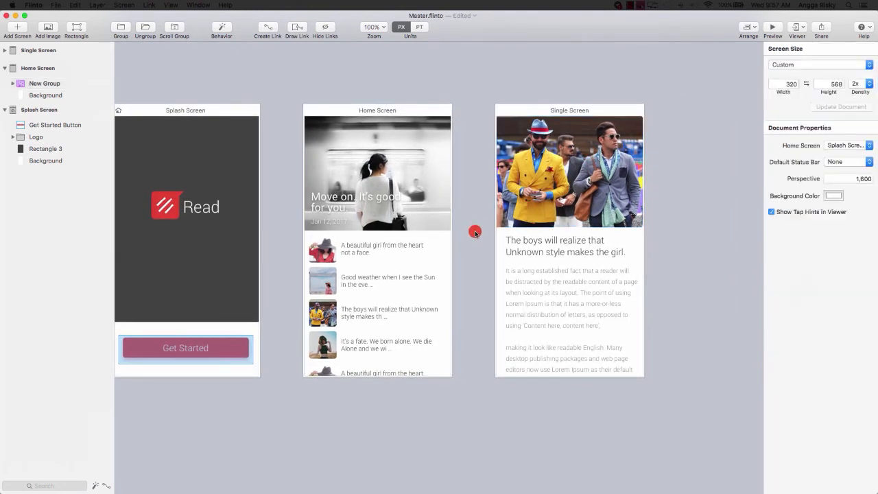
left_click(402, 110)
left_click(562, 110)
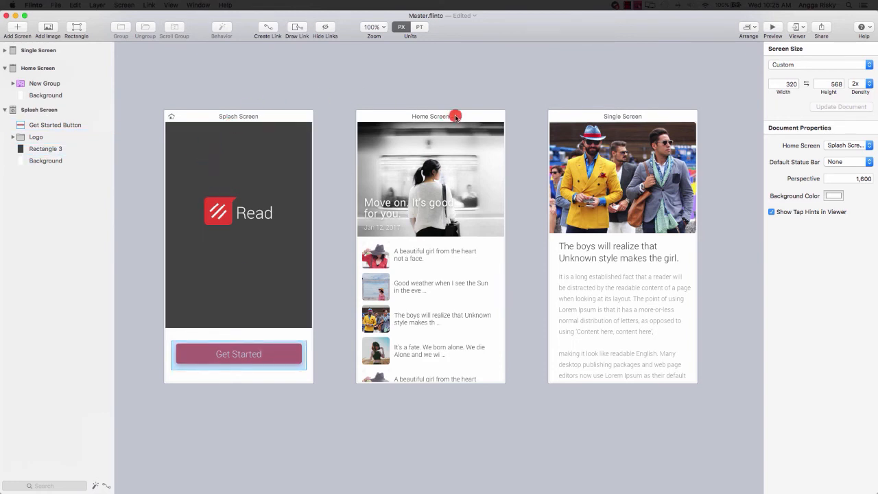
scroll(528, 107, "right", 3)
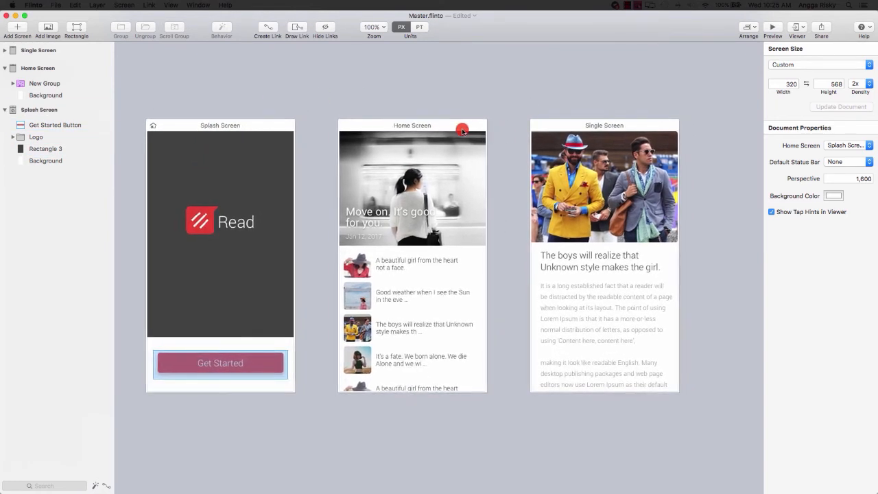
left_click(463, 125)
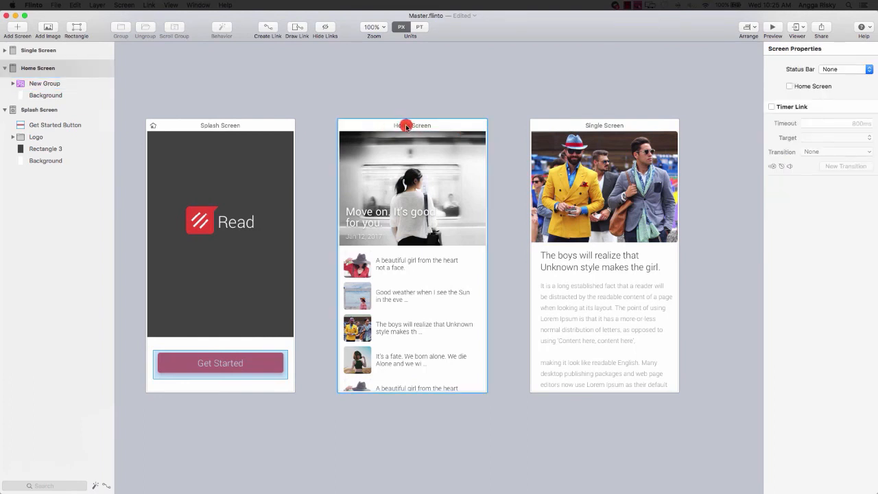
scroll(617, 125, "left", 1)
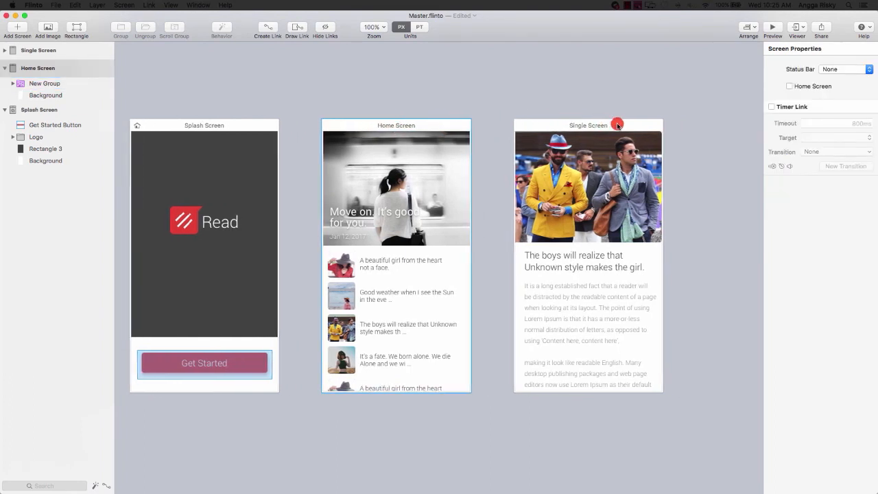
left_click(456, 186)
scroll(460, 185, "left", 1)
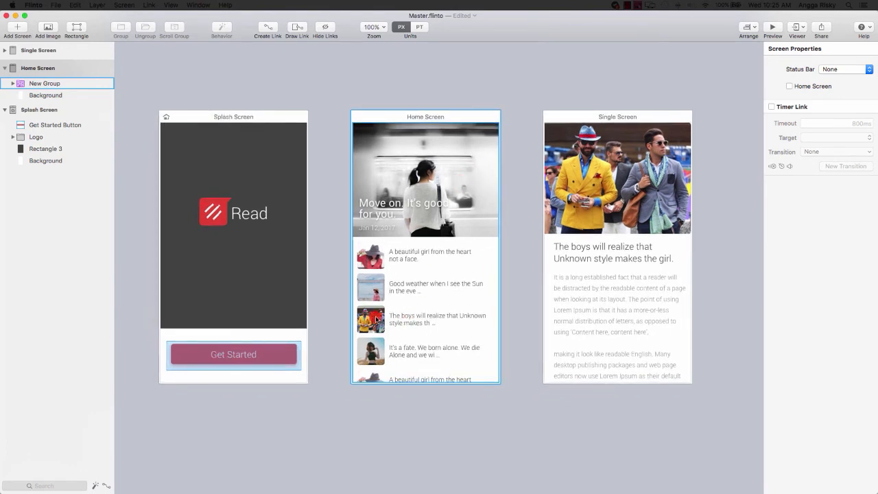
Step: Link the "The boys will realize" text in the Home Screen list to Single Screen with a Tap gesture and a new transition
double_click(376, 319)
double_click(376, 319)
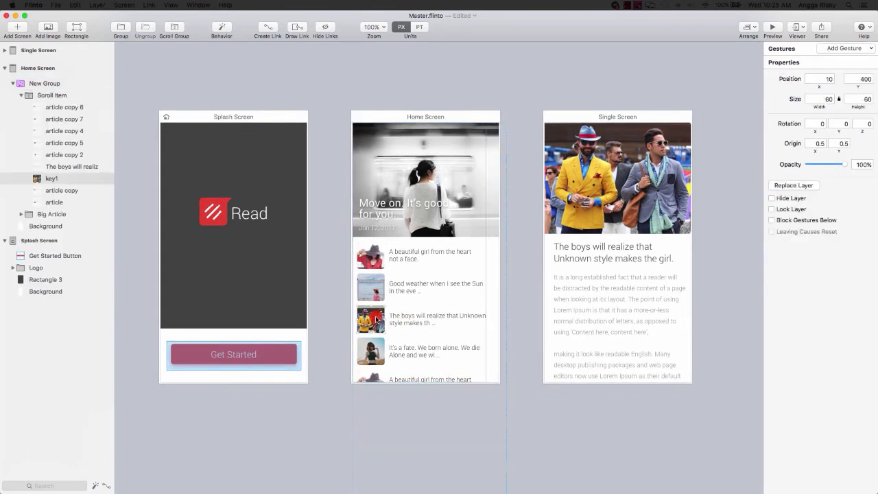
left_click(408, 315)
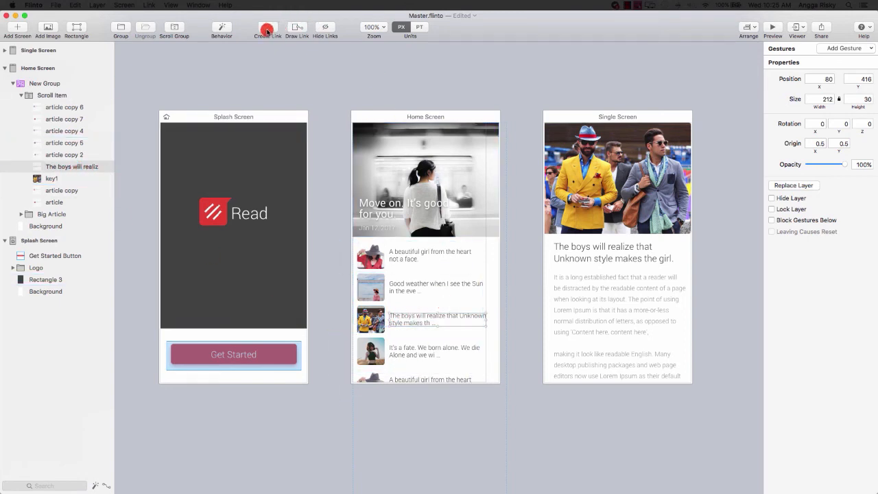
left_click_drag(266, 30, 621, 249)
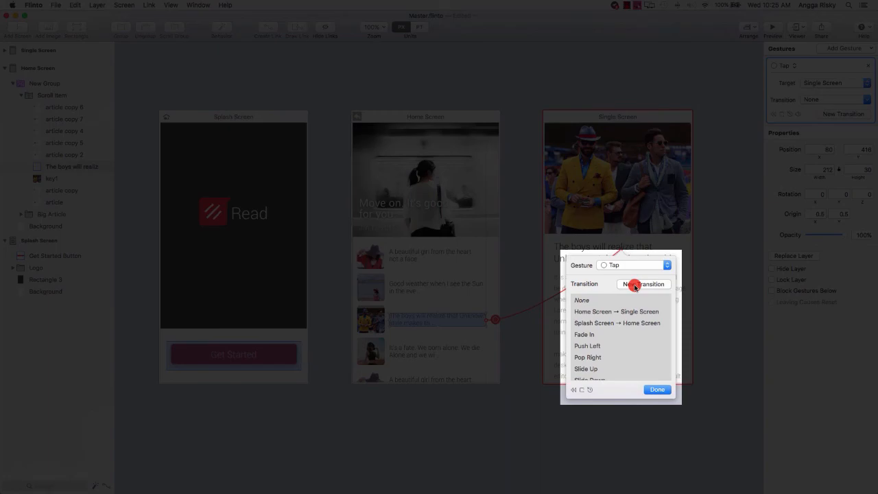
left_click(634, 285)
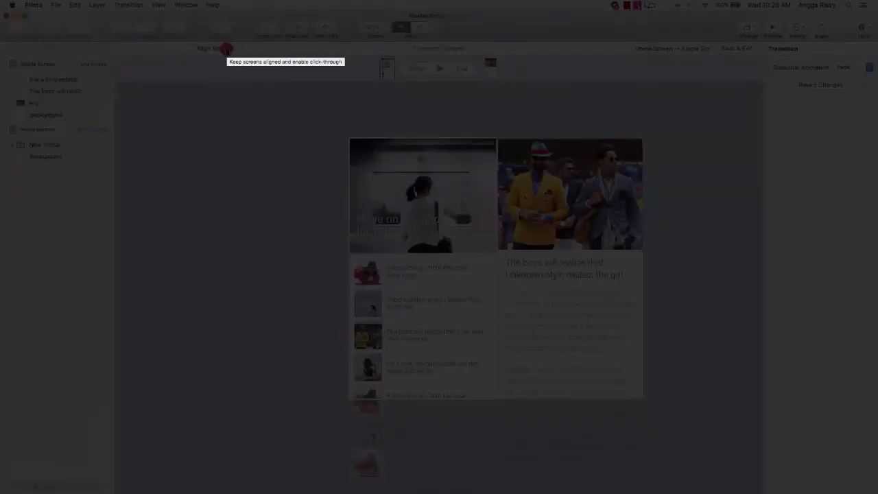
Step: Align the two screens in the transition and connect the key1 image layers of Home Screen and Single Screen
left_click(227, 50)
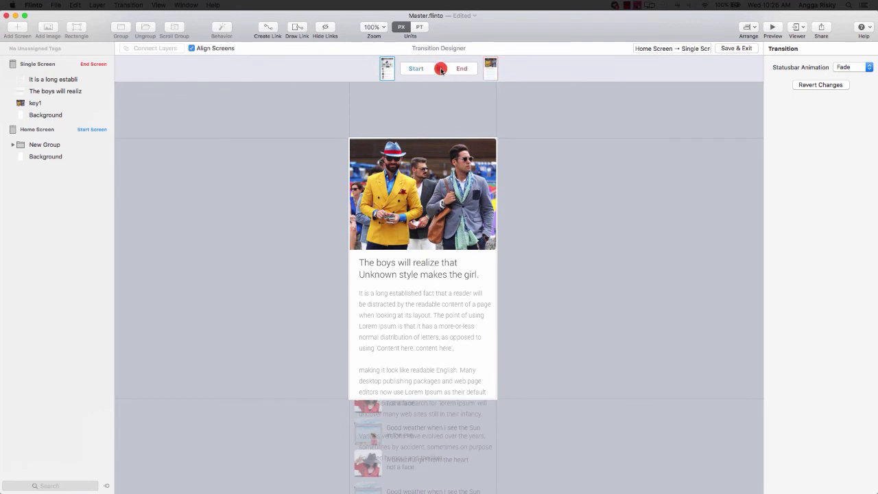
left_click(13, 145)
left_click(21, 156)
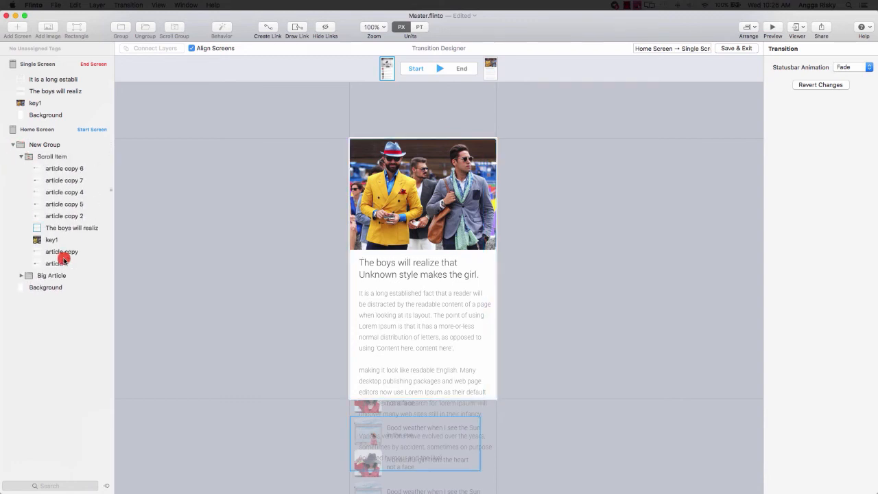
left_click(62, 240)
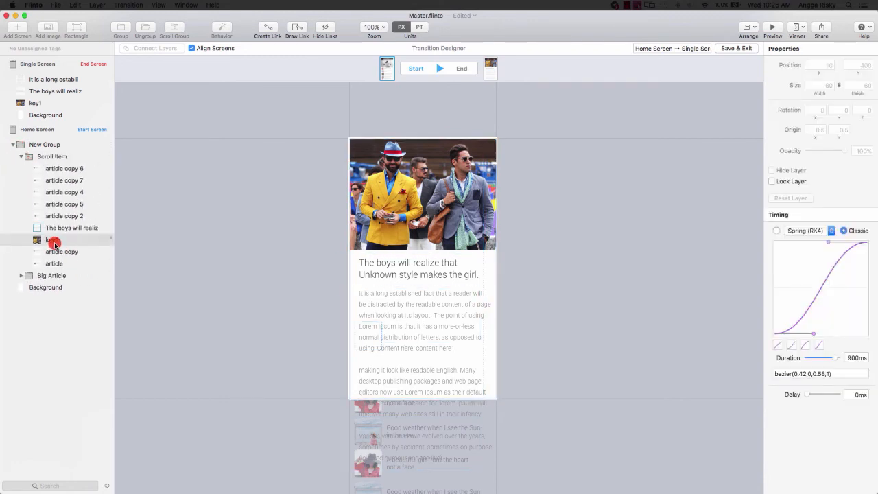
left_click(55, 102, "super")
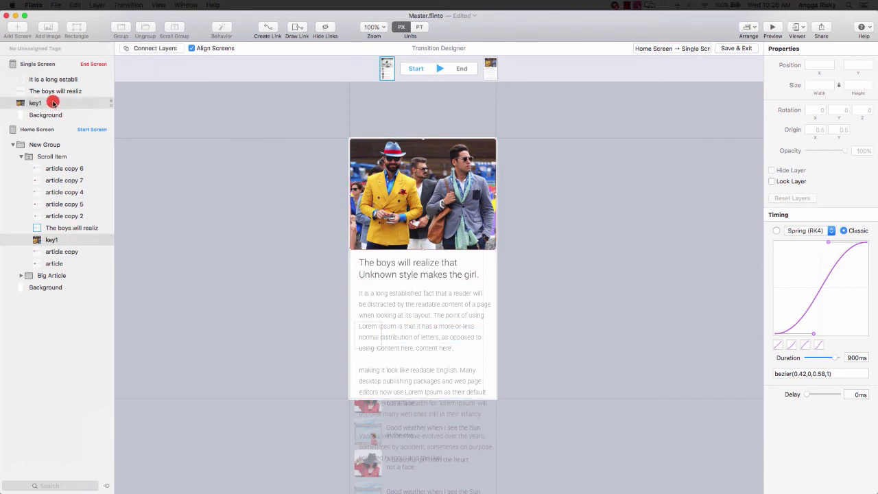
left_click(164, 49)
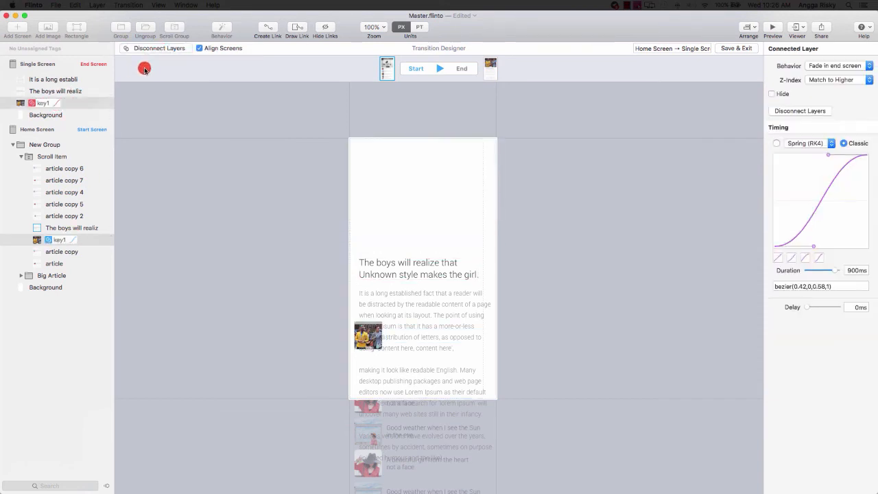
Step: Move Single Screen's headline and body text layers down in the start state and set their opacity to 0%
left_click(68, 81)
left_click(63, 92, "shift")
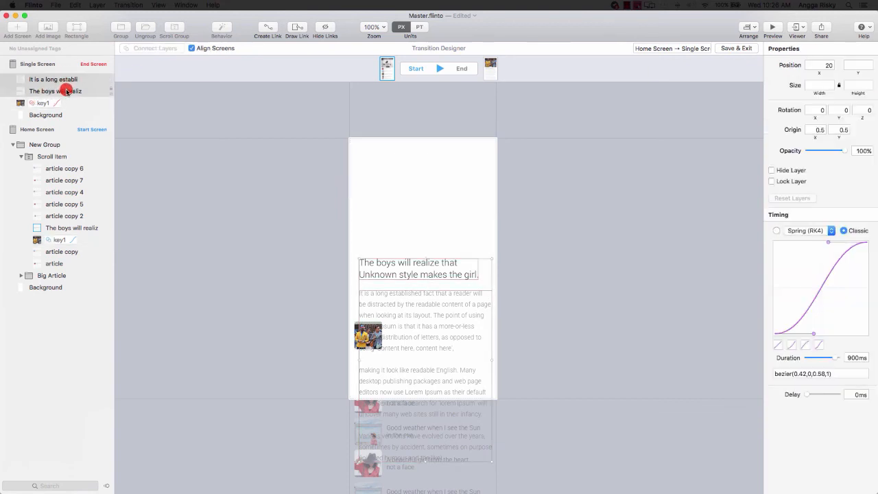
key("shift+Down")
key("shift+Down")
key("shift+Down")
key("shift+Down")
key("shift+Down")
key("shift+Down")
key("shift+Down")
key("shift+Down")
key("shift+Down")
key("shift+Down")
key("shift+Down")
key("shift+Down")
key("shift+Down")
key("shift+Down")
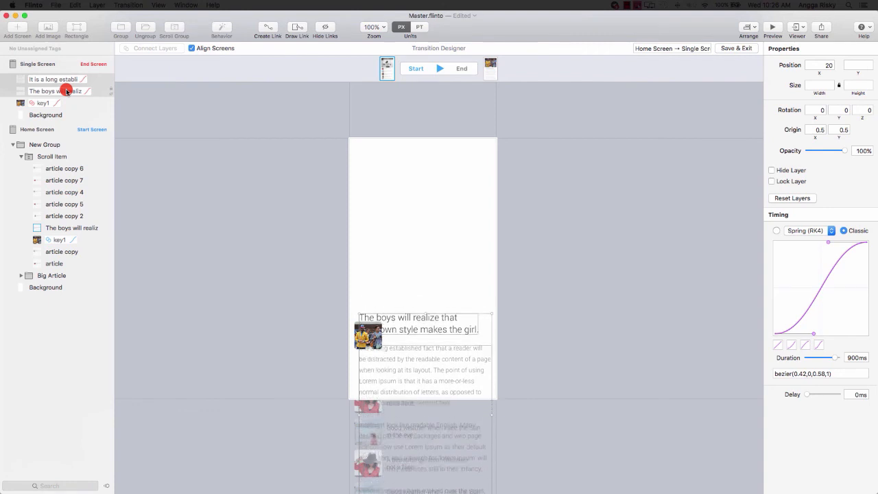
key("shift+Down")
key("shift+Down")
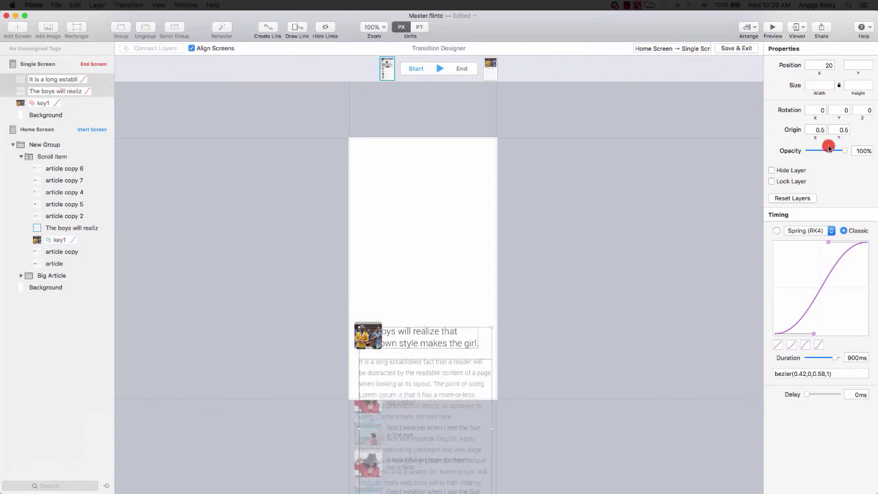
left_click_drag(828, 148, 795, 151)
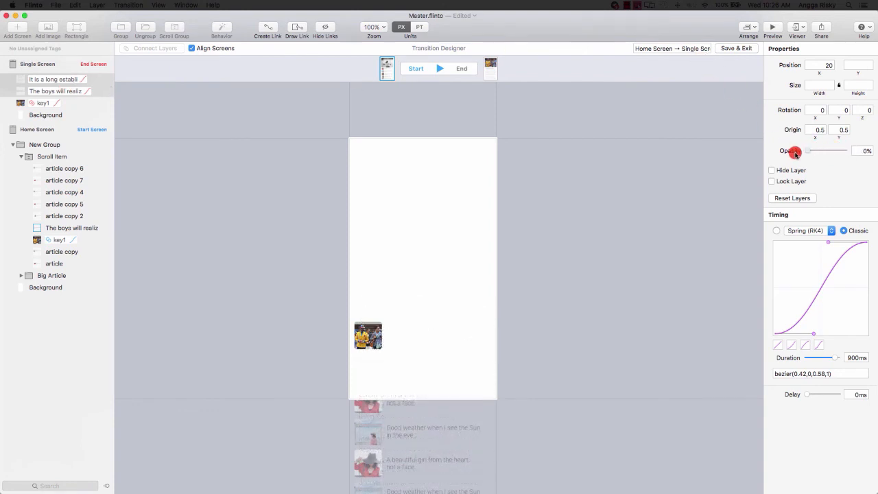
Step: Play the transition, set the delay of the headline and body text layers to 300 ms, and replay it
left_click(435, 69)
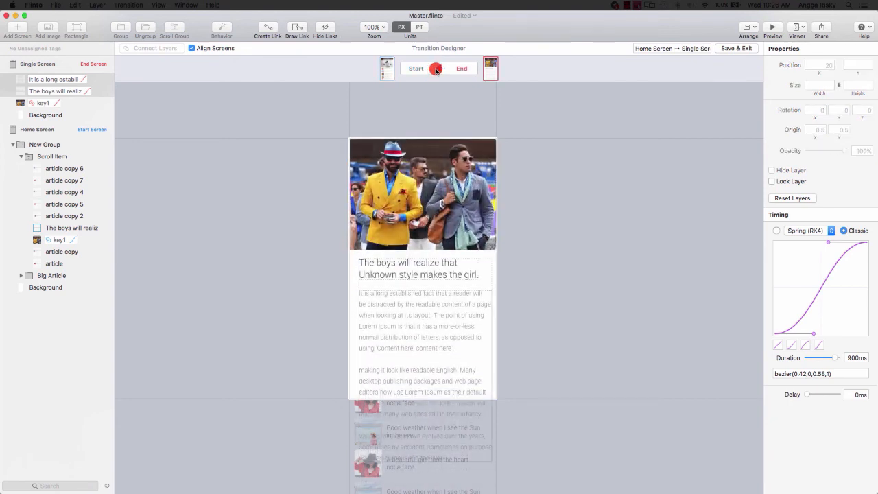
left_click(436, 70)
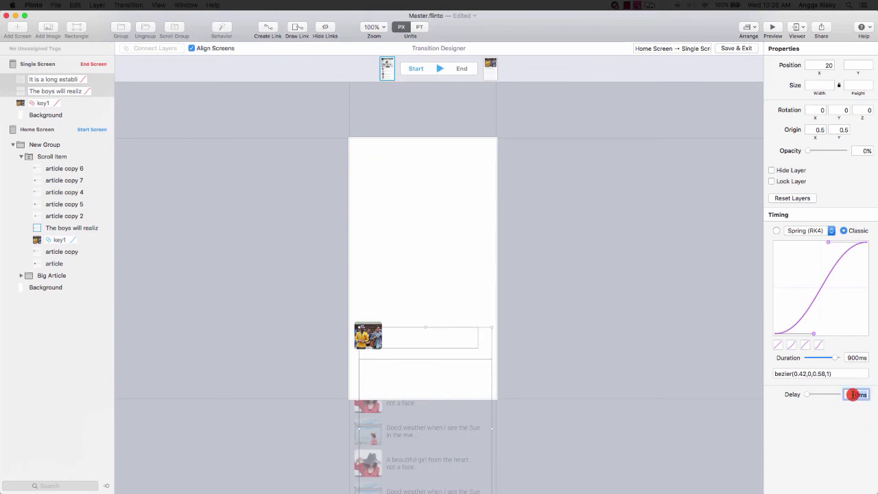
type("300")
key("Return")
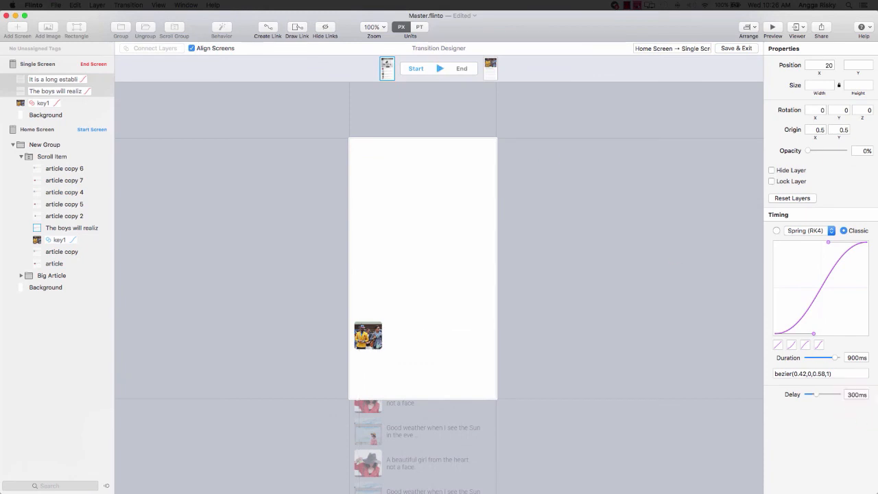
left_click(439, 70)
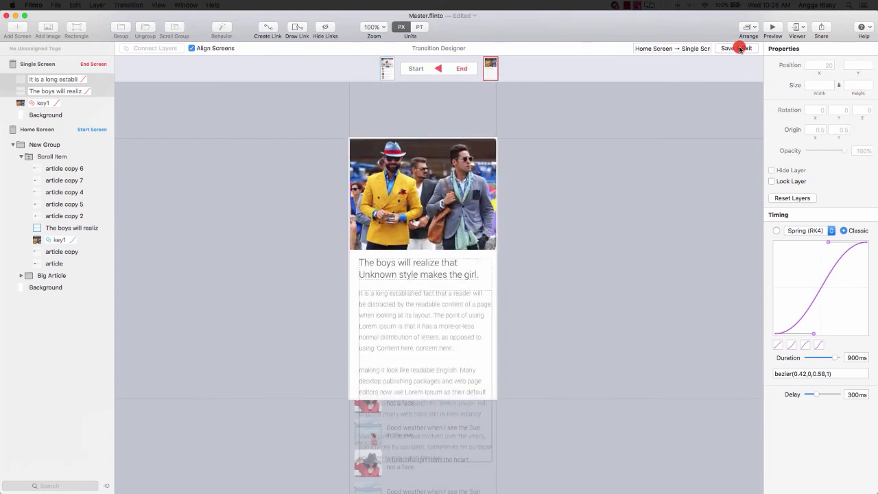
Step: Preview the prototype, go through Get Started, scroll the list, and open the "The boys will realize" article to test the transition
left_click(770, 27)
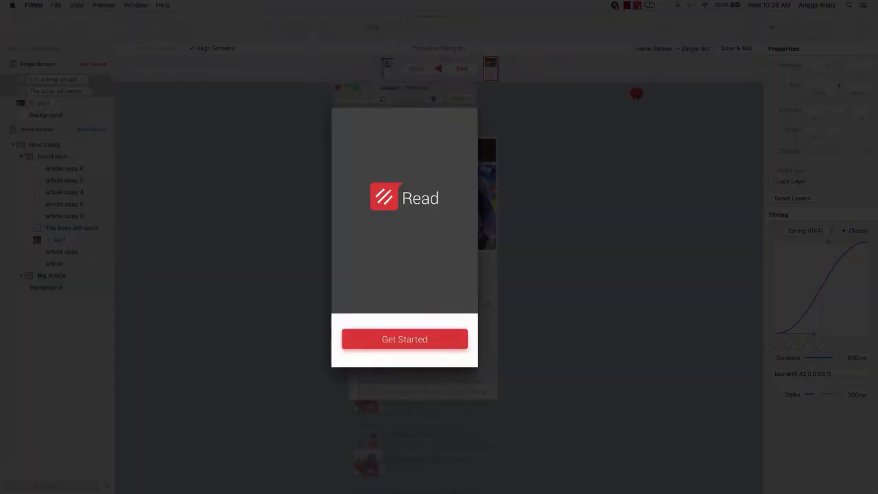
left_click(401, 340)
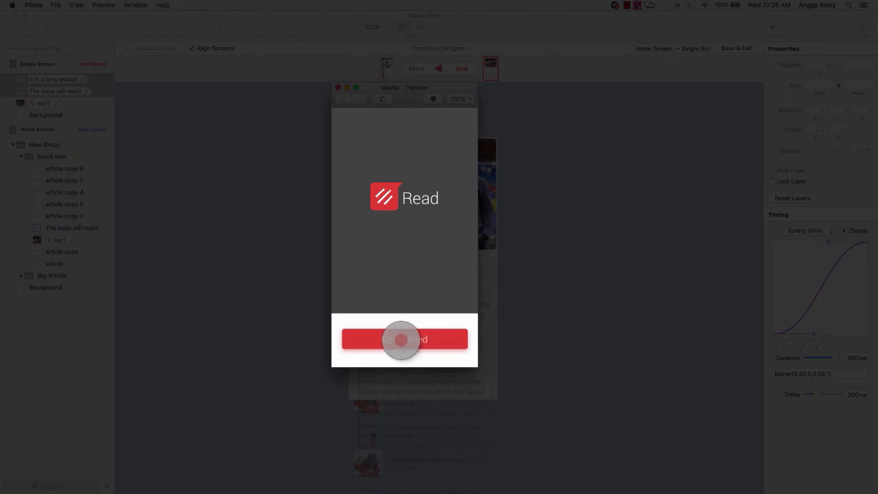
left_click_drag(388, 340, 389, 213)
left_click_drag(395, 325, 405, 379)
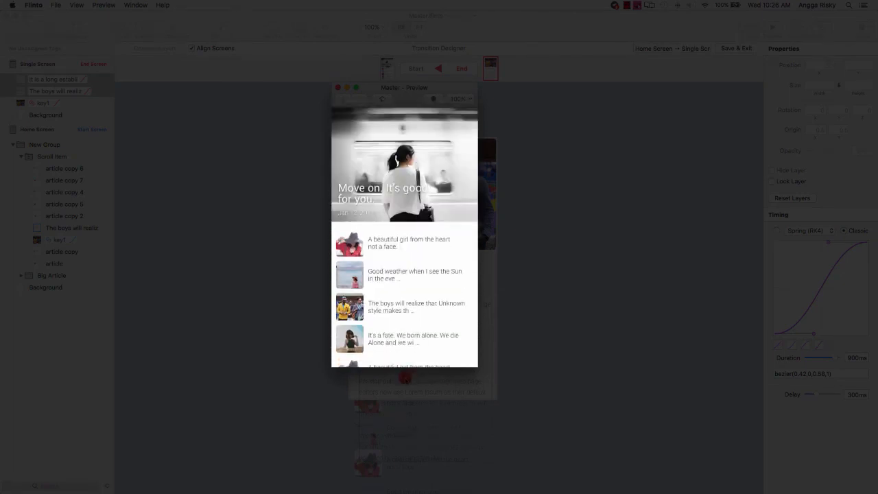
left_click(400, 303)
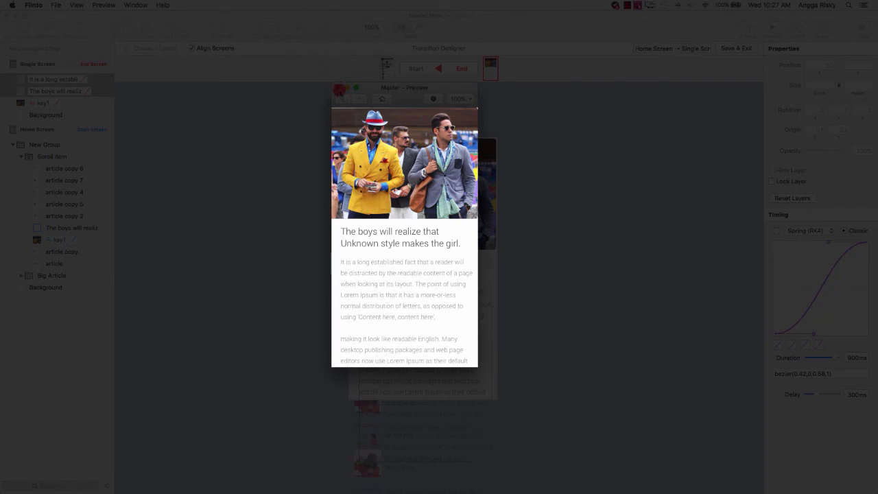
Step: Close the preview, then save the Home Screen to Single Screen transition and exit the Transition Designer
left_click(339, 90)
left_click(716, 84)
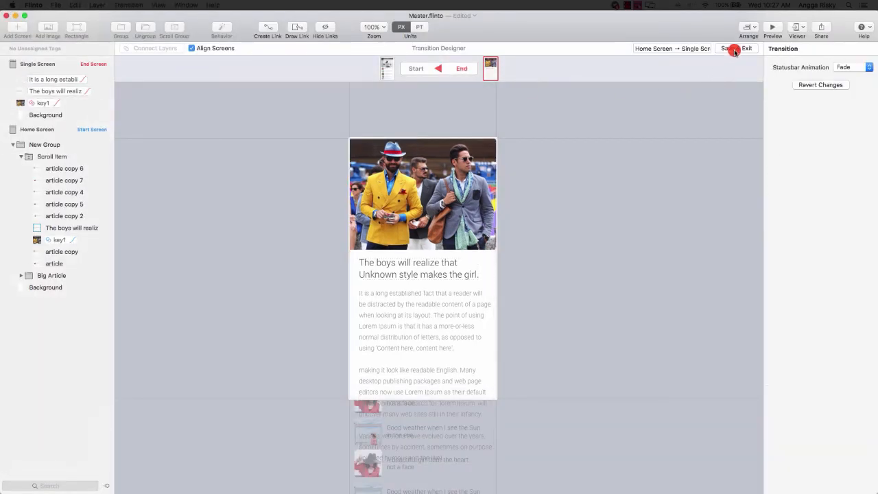
left_click(735, 50)
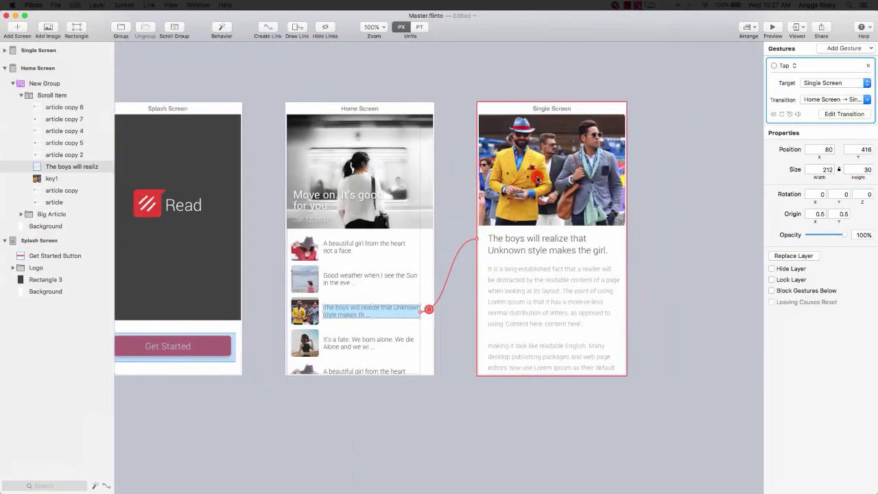
Step: Group Single Screen's headline and body text as a scroll group and extend it upward to the screen's full 568 px height
scroll(537, 178, "right", 2)
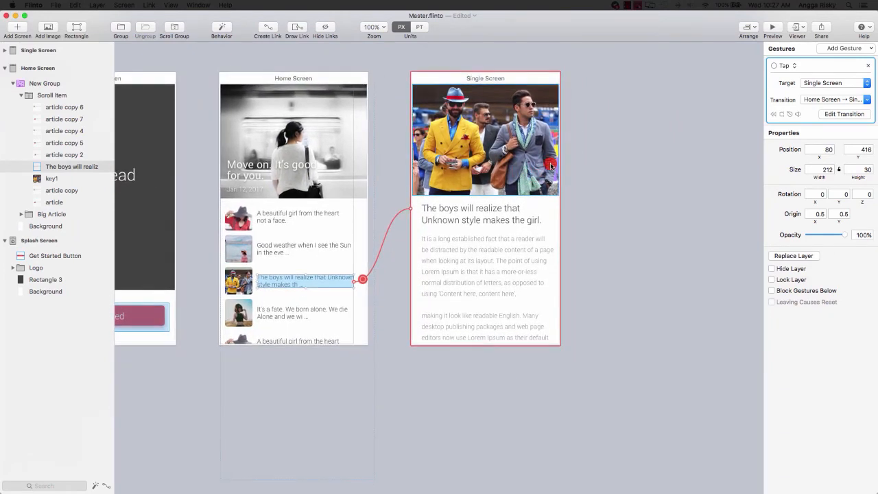
left_click(459, 163)
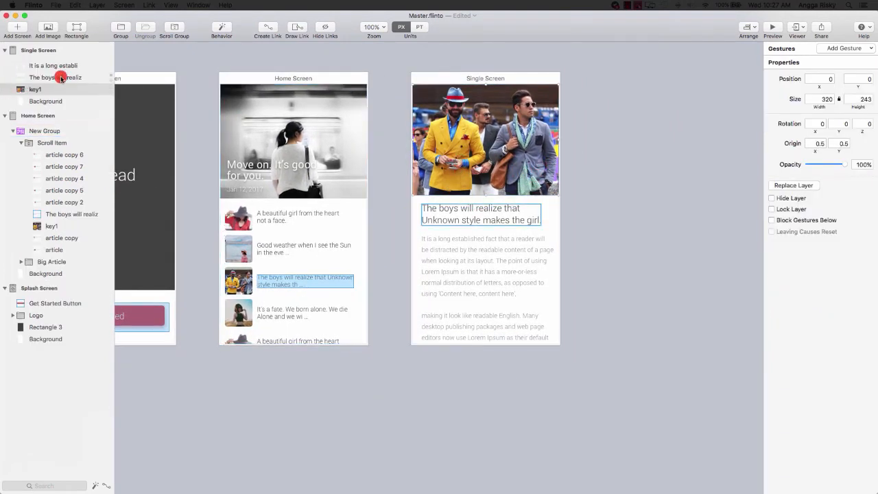
left_click(447, 213)
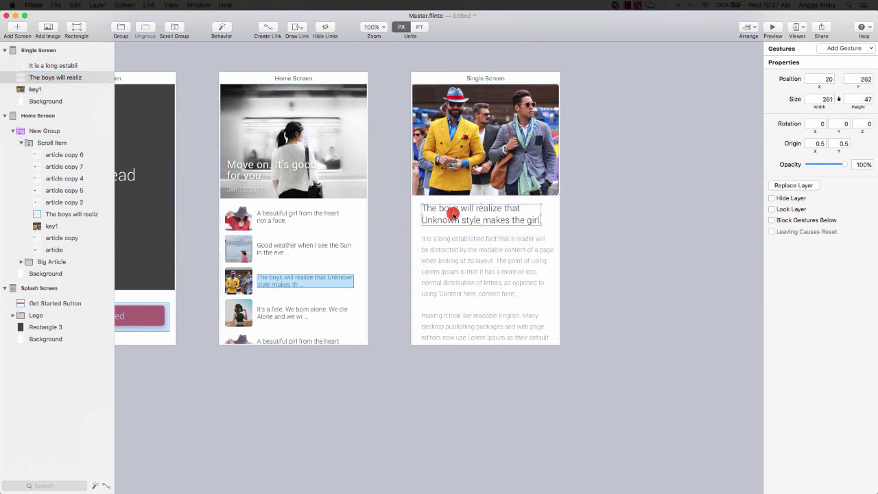
left_click(476, 249, "shift")
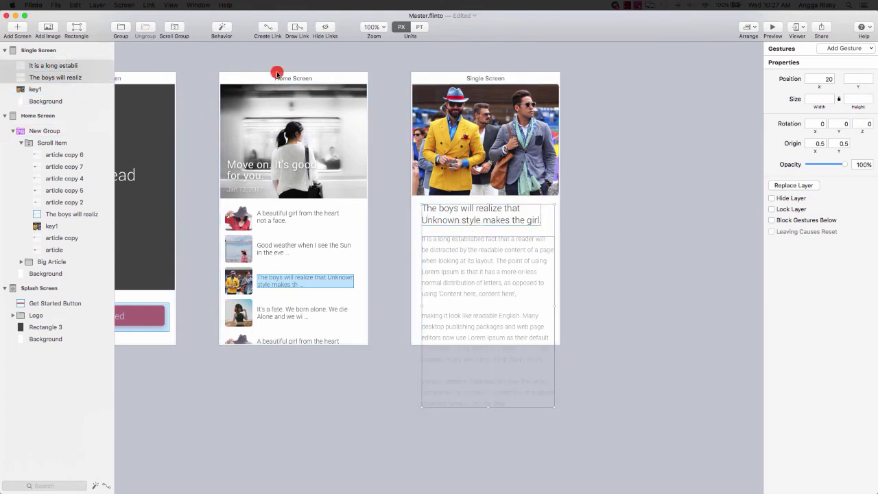
left_click(126, 28)
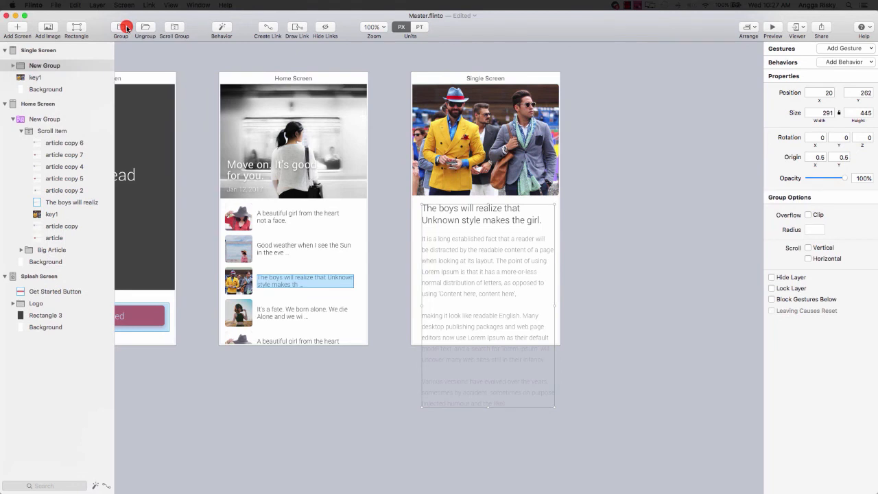
left_click(175, 30)
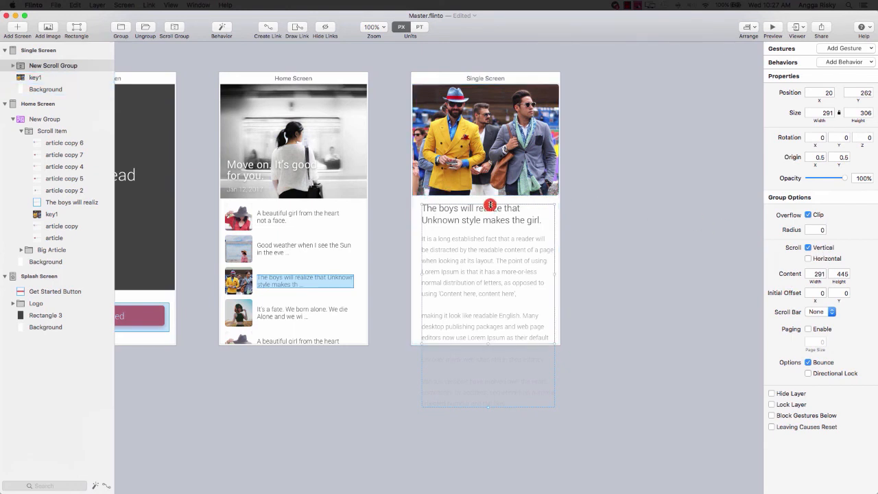
left_click_drag(487, 203, 492, 84)
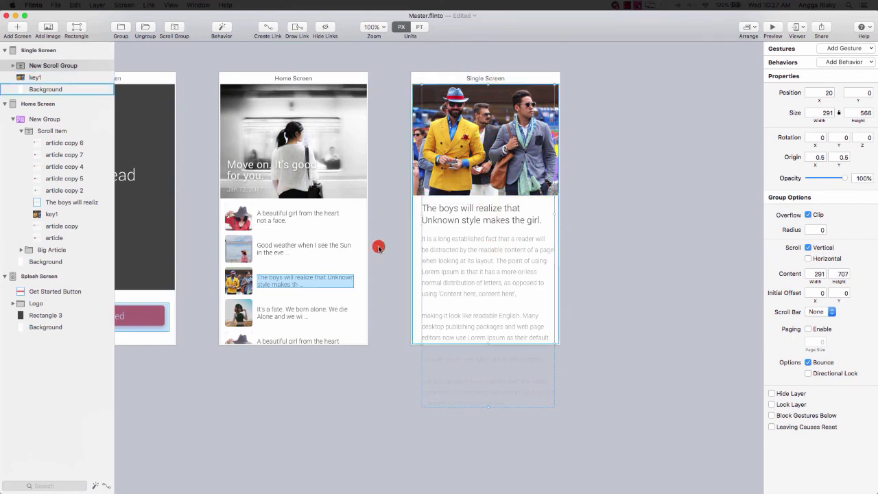
Step: Create a behavior from Single Screen's scroll group and key1 image, and add a second state to it
left_click(44, 78, "shift")
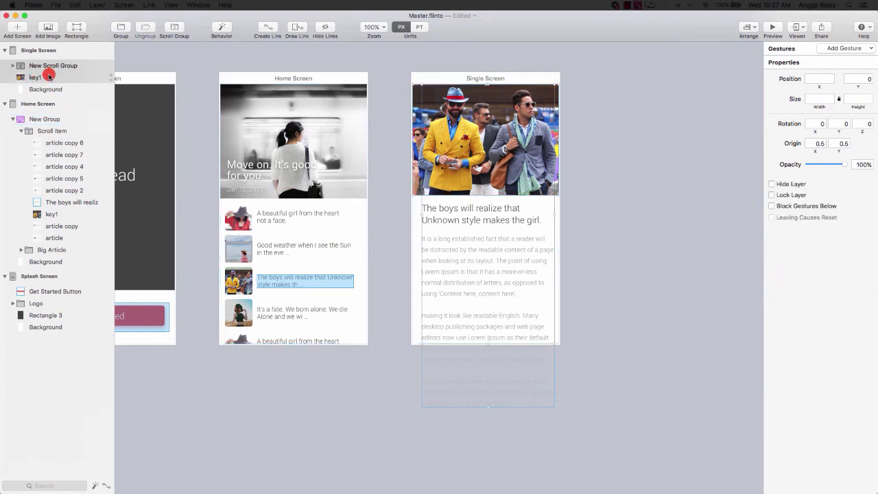
left_click(220, 28)
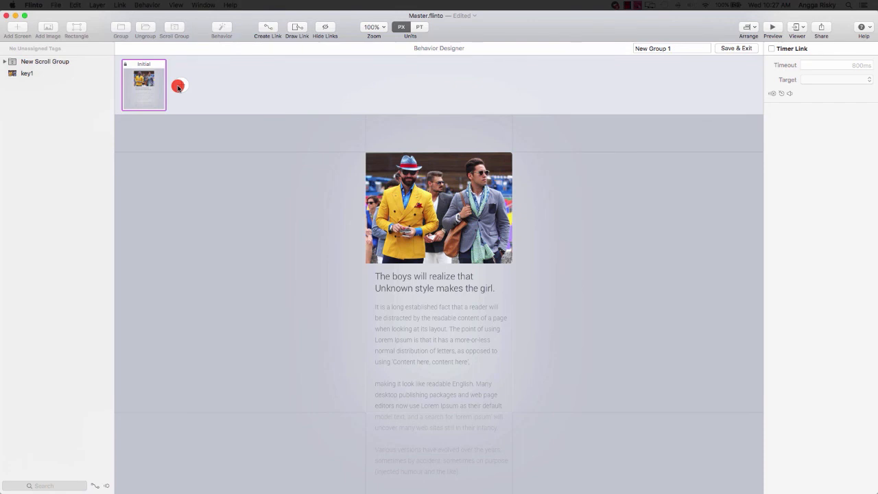
left_click(177, 86)
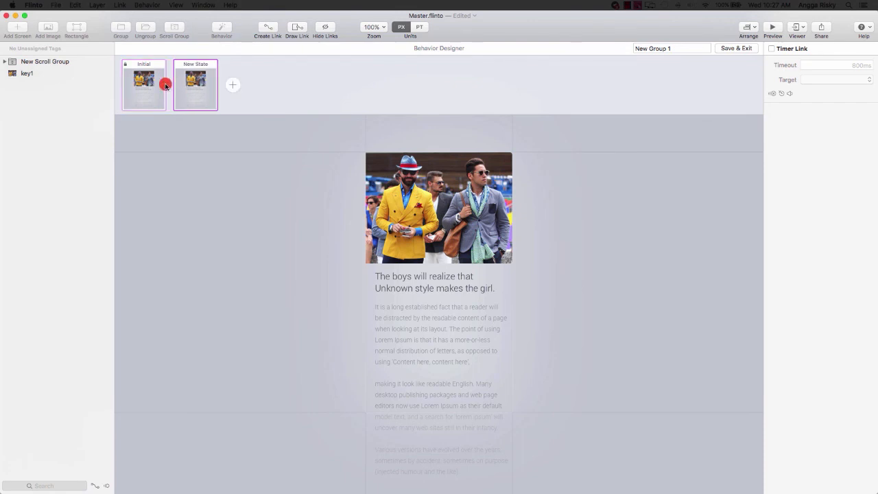
Step: In the new state, shrink the key1 image upward to a height of 27 and set its opacity to 0%
left_click(39, 73)
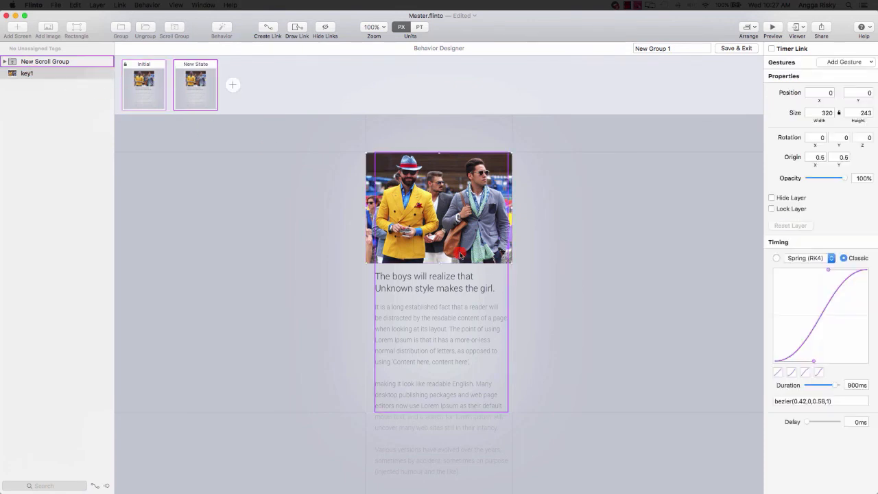
left_click_drag(439, 261, 432, 164)
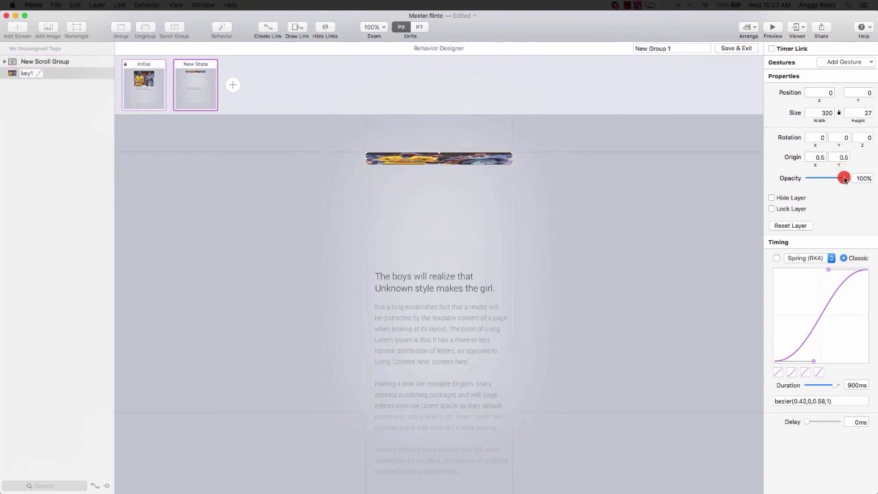
left_click_drag(845, 178, 788, 178)
left_click(260, 65)
left_click(145, 84)
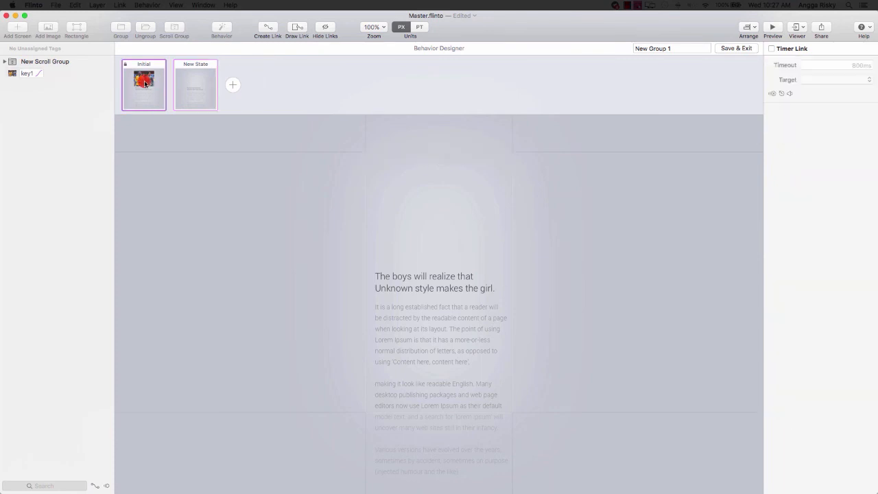
left_click(184, 84)
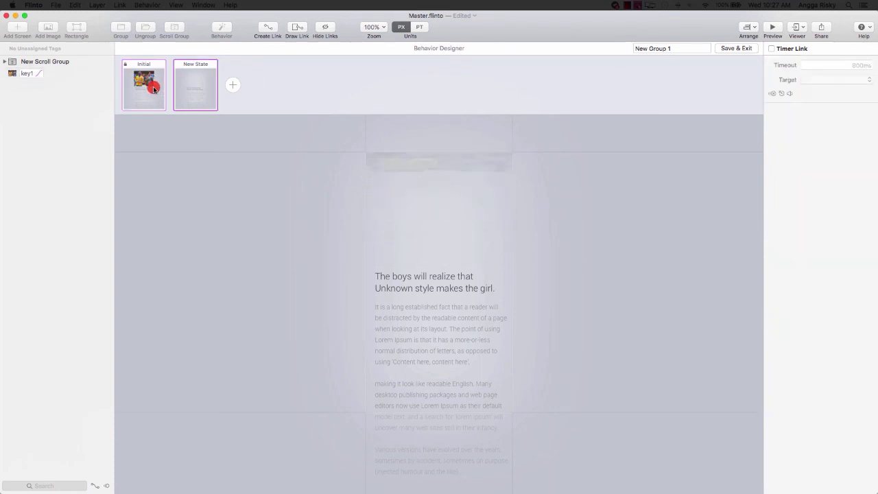
Step: In the initial state, link New Scroll Group to New State with a vertical scroll gesture
left_click(154, 90)
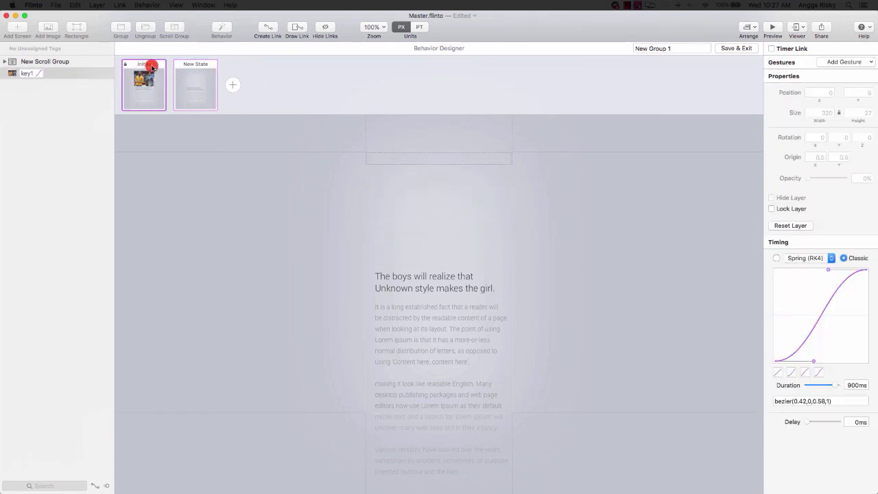
left_click(5, 61)
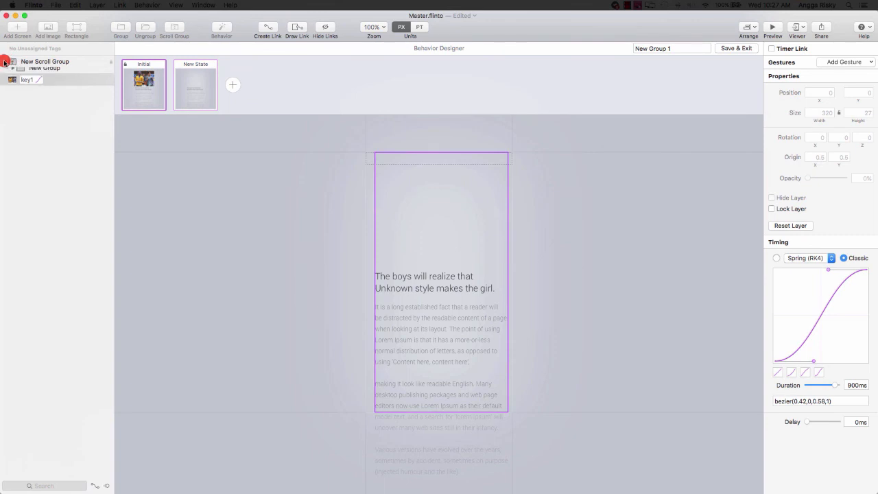
left_click(41, 63)
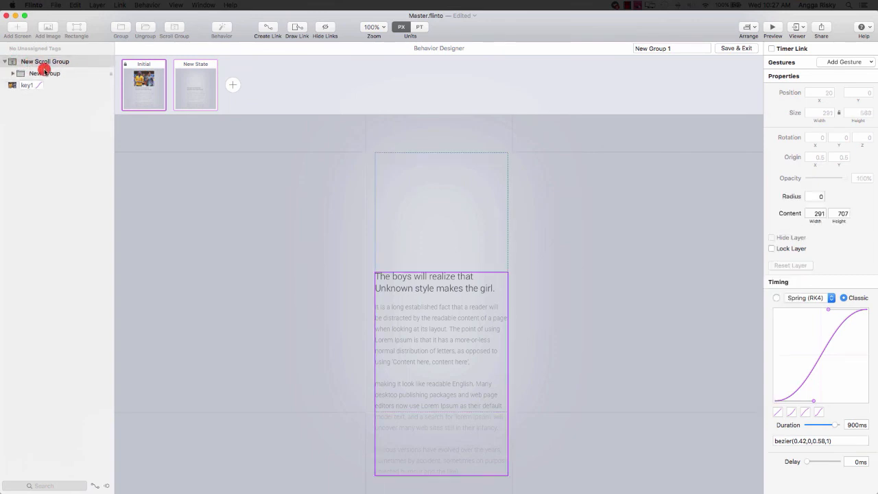
left_click(264, 31)
left_click(191, 86)
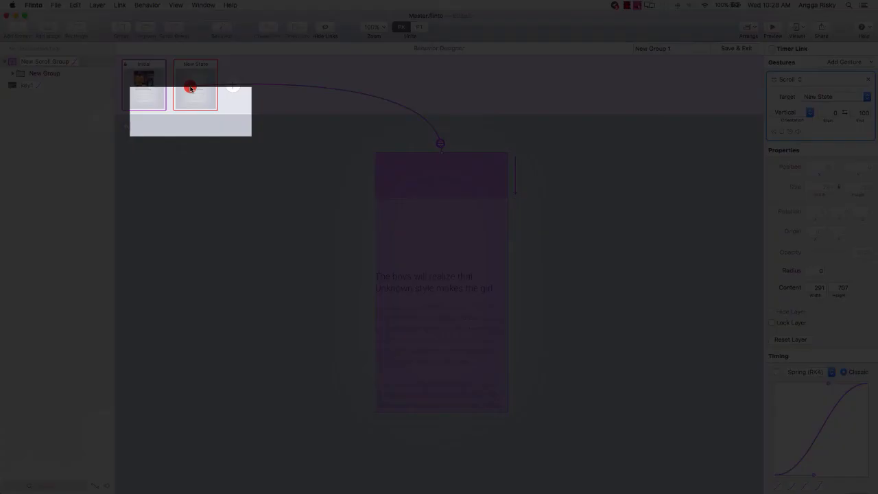
left_click(226, 121)
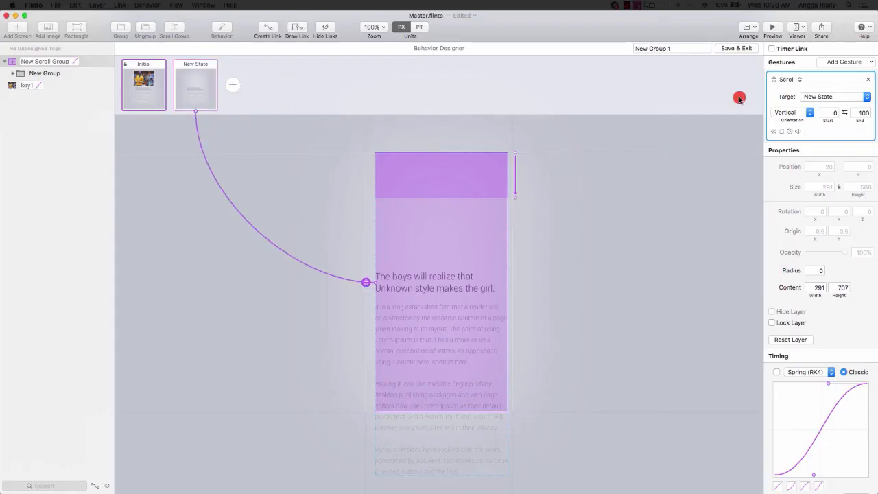
Step: Preview the prototype, go through Get Started, open the "The boys will realize" article and scroll it to test the header behavior
left_click(772, 31)
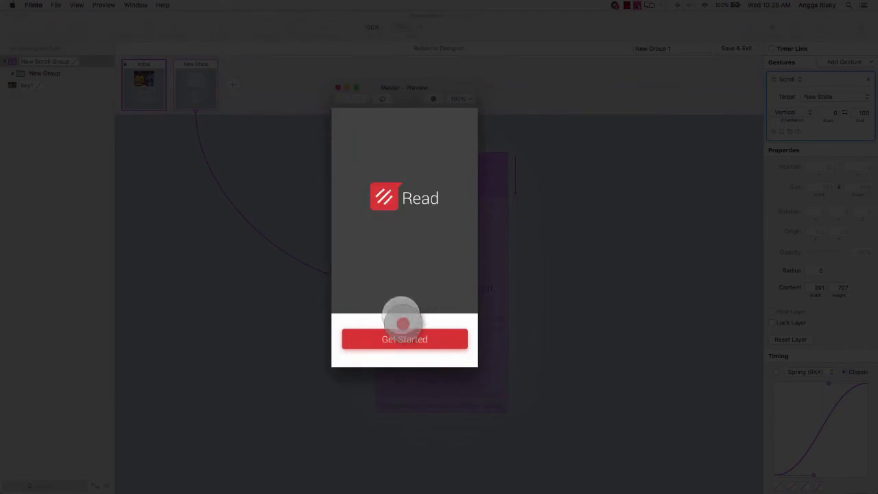
left_click(412, 337)
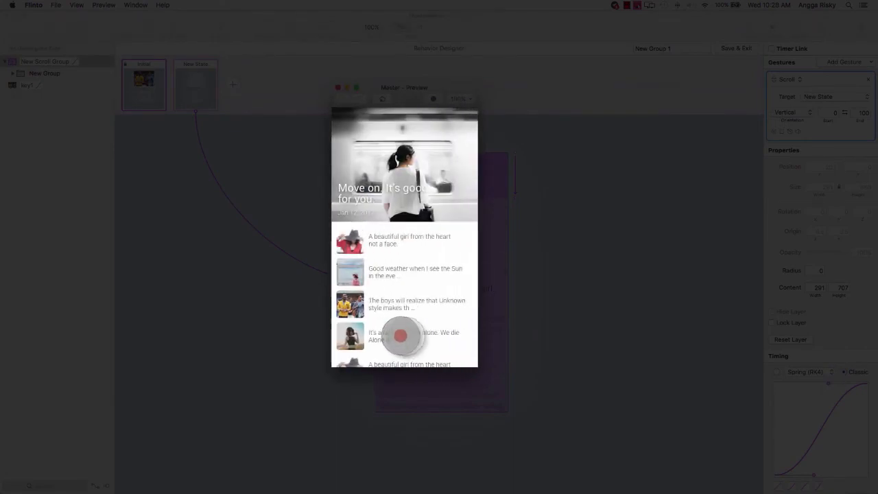
left_click_drag(401, 333, 408, 231)
left_click(407, 312)
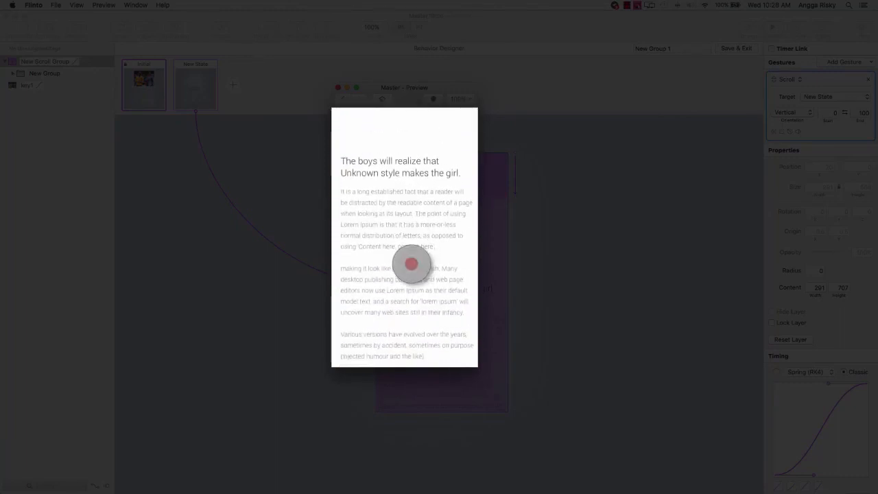
left_click_drag(404, 197, 405, 323)
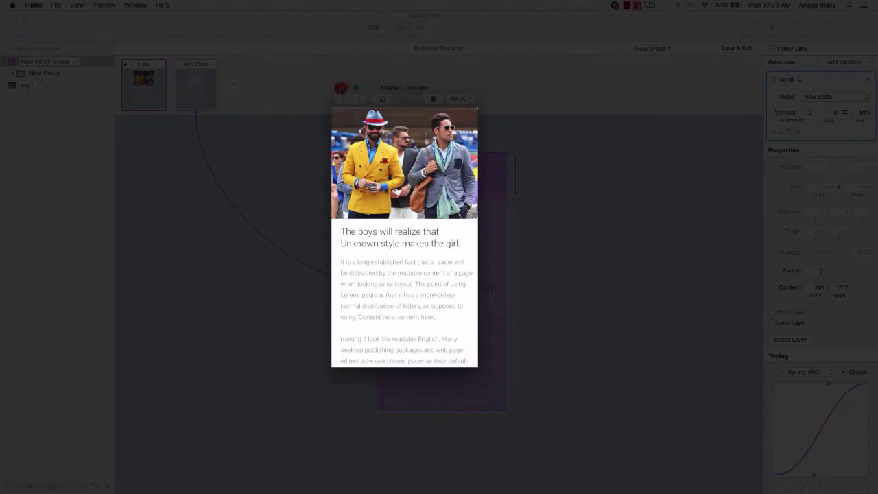
Step: Close the preview, then save the New Group 1 behavior and exit the Behavior Designer
left_click(341, 89)
left_click(729, 48)
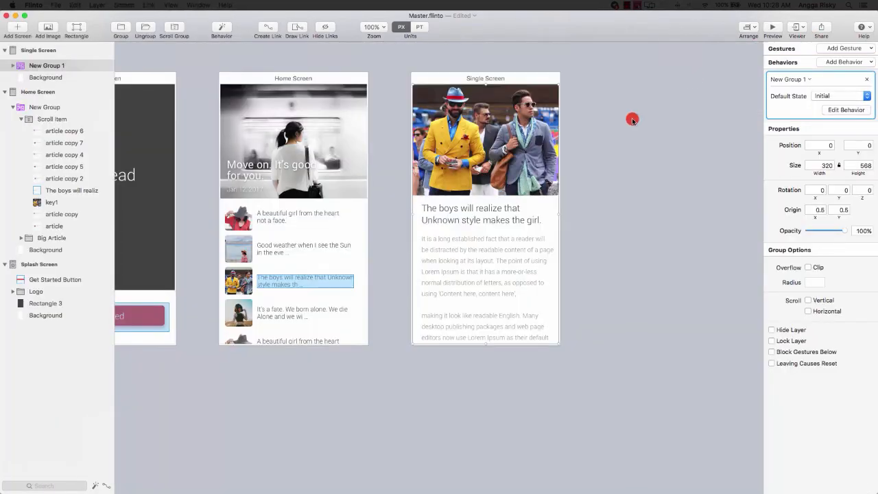
left_click(632, 120)
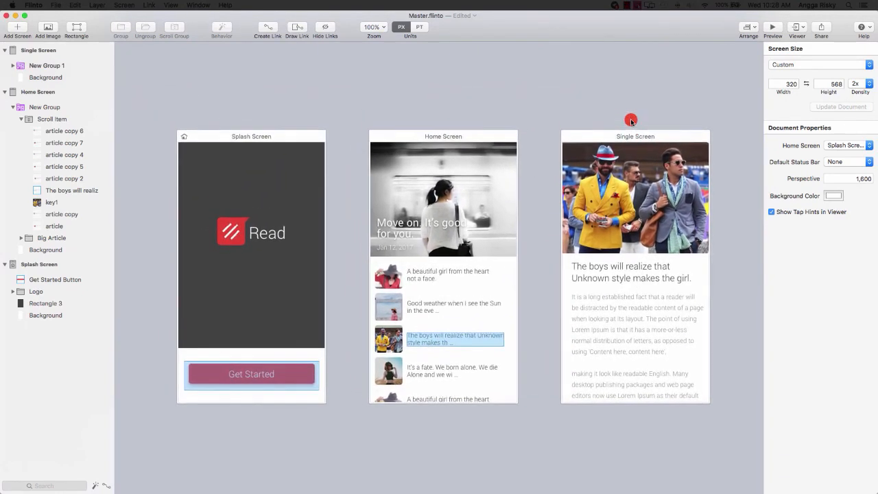
scroll(631, 122, "left", 1)
scroll(632, 122, "down", 1)
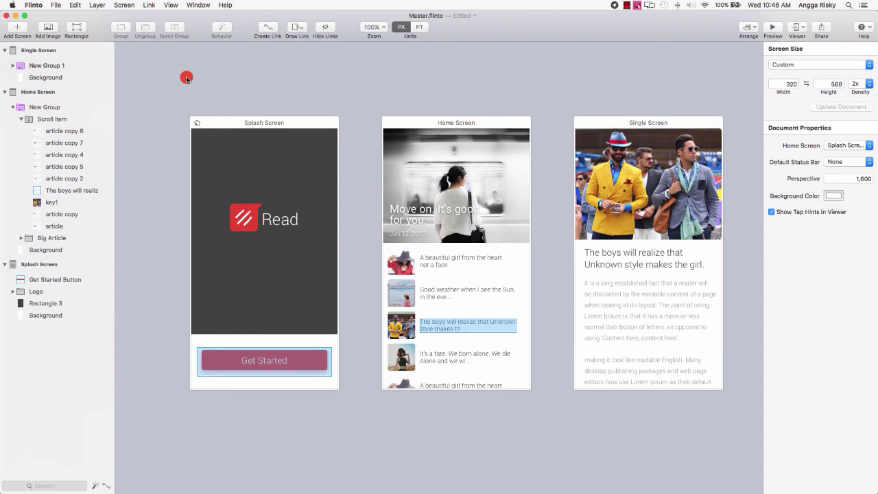
Step: Open the prototype preview, move its window over Home Screen and start recording it
left_click(777, 32)
left_click_drag(441, 74, 512, 97)
left_click(493, 110)
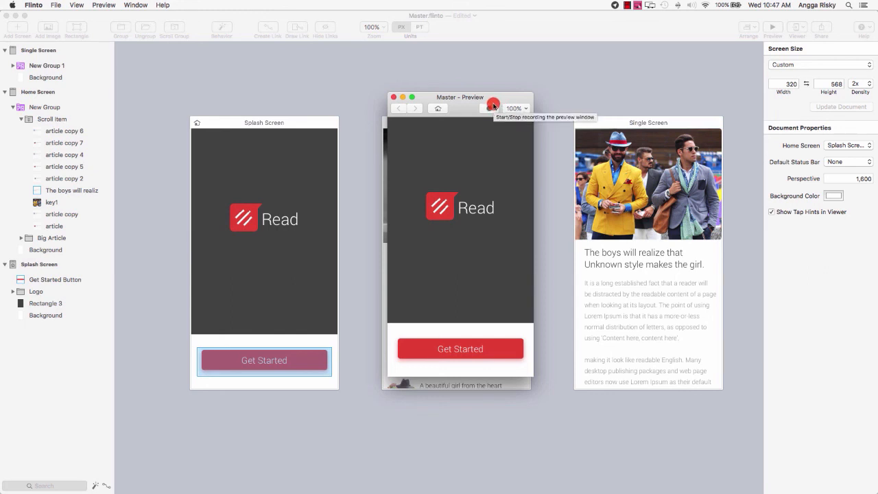
left_click(493, 109)
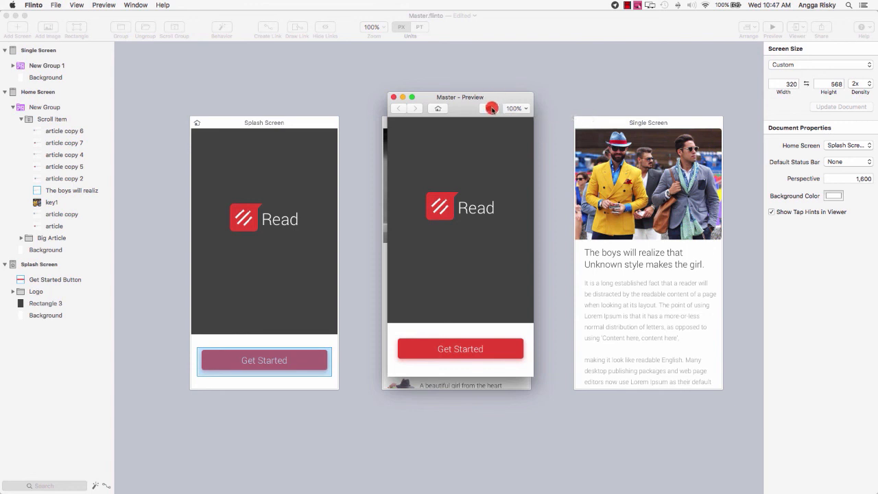
left_click(602, 111)
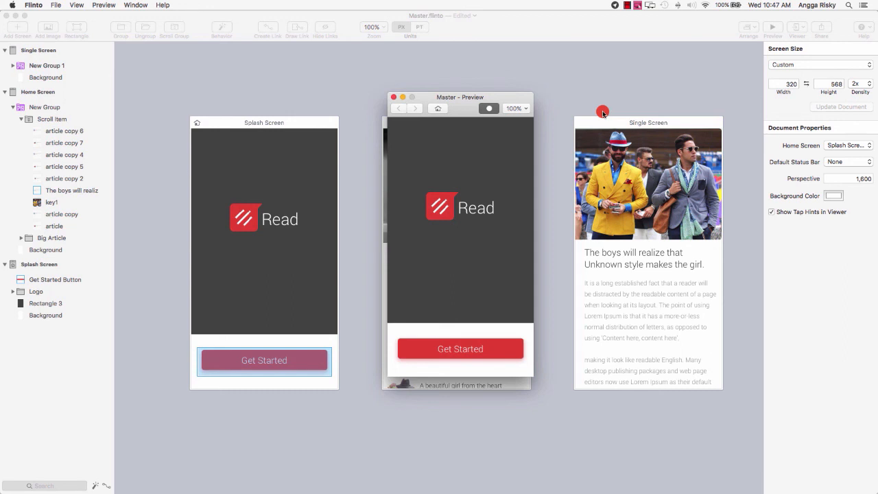
Step: Record a walkthrough from Get Started through the list into the "The boys will realize" article, scroll it and return to the splash screen
left_click(455, 351)
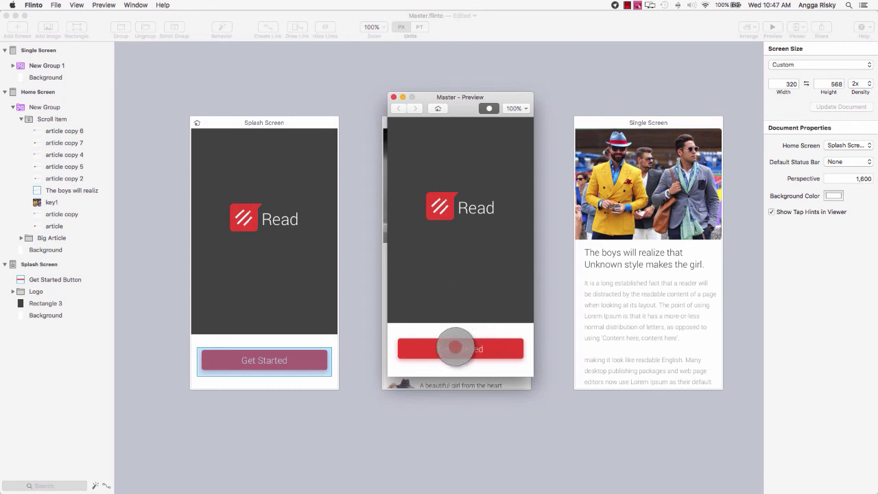
left_click_drag(448, 349, 456, 319)
left_click(455, 319)
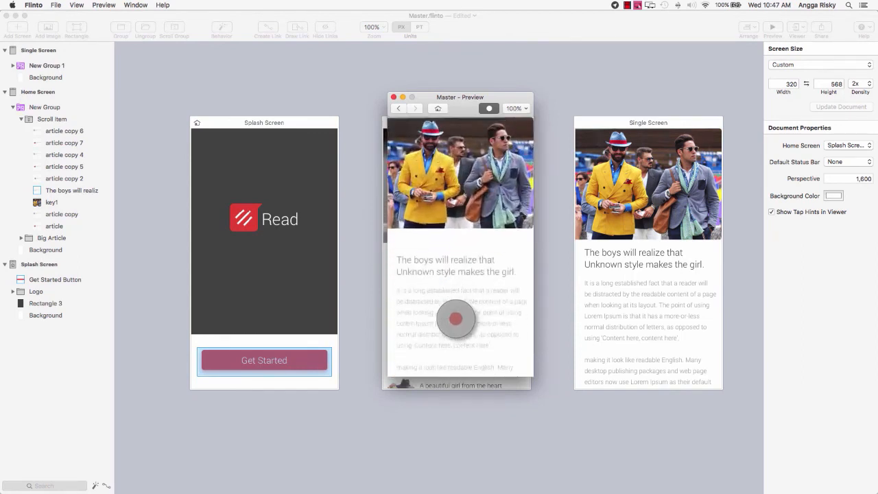
left_click_drag(455, 343, 443, 319)
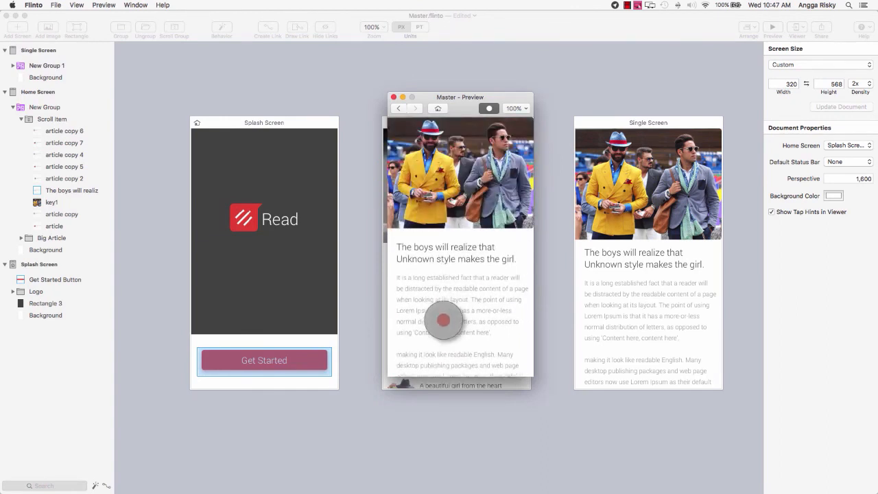
left_click(441, 108)
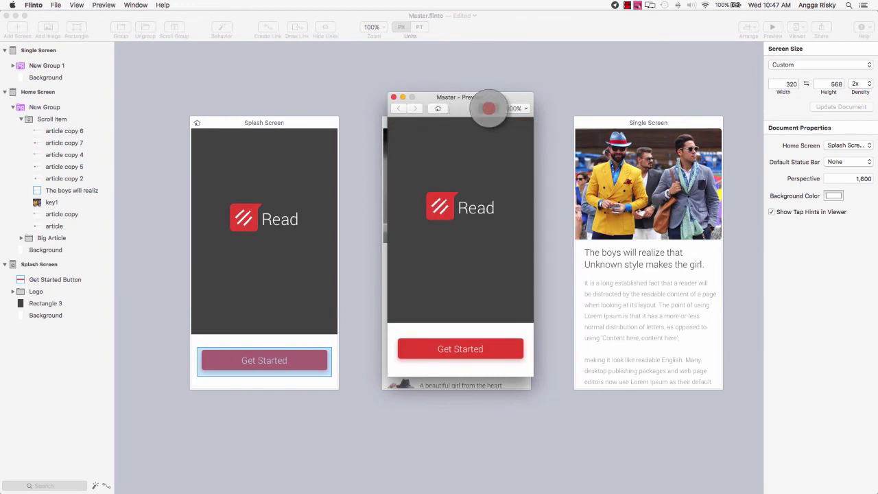
Step: Stop the preview recording and save it in the Desktop's Course One folder as "Read Blog App Animation"
left_click(488, 109)
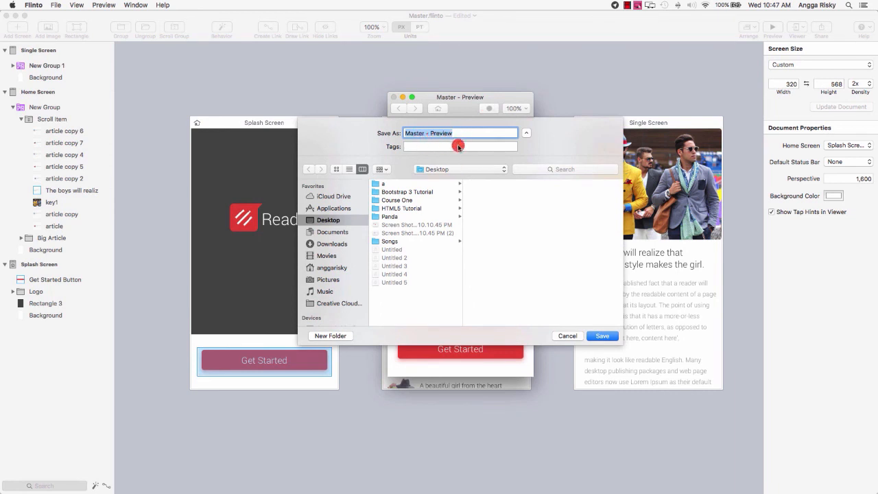
left_click(409, 201)
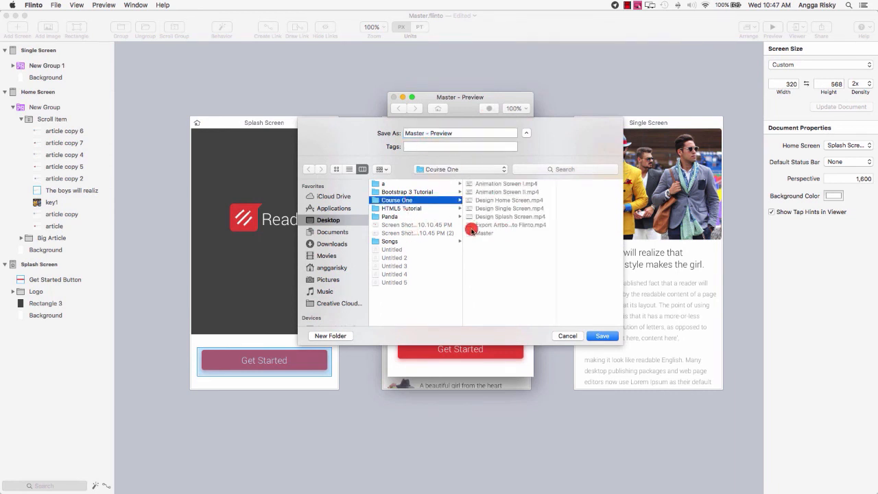
left_click(442, 132)
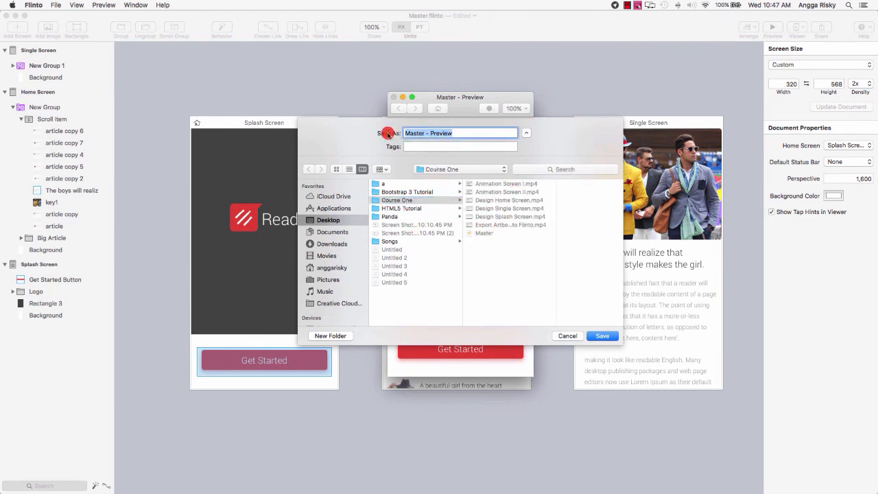
type("Read Blog App Animation")
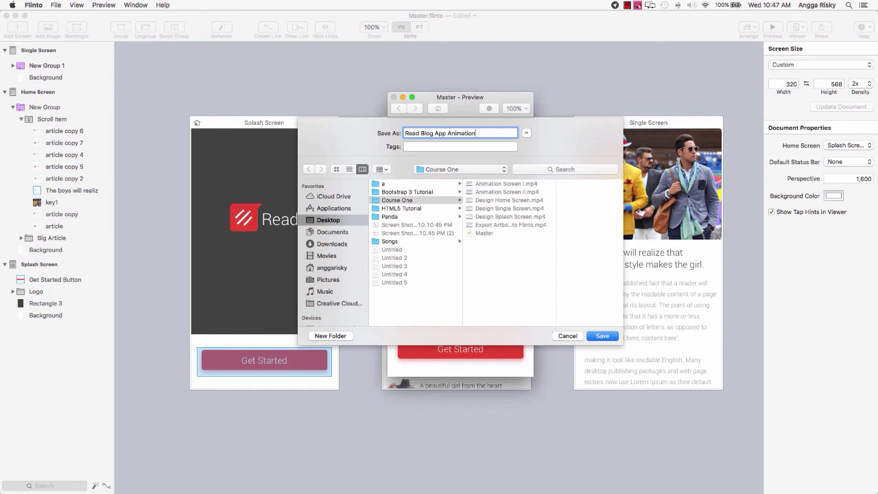
left_click(604, 336)
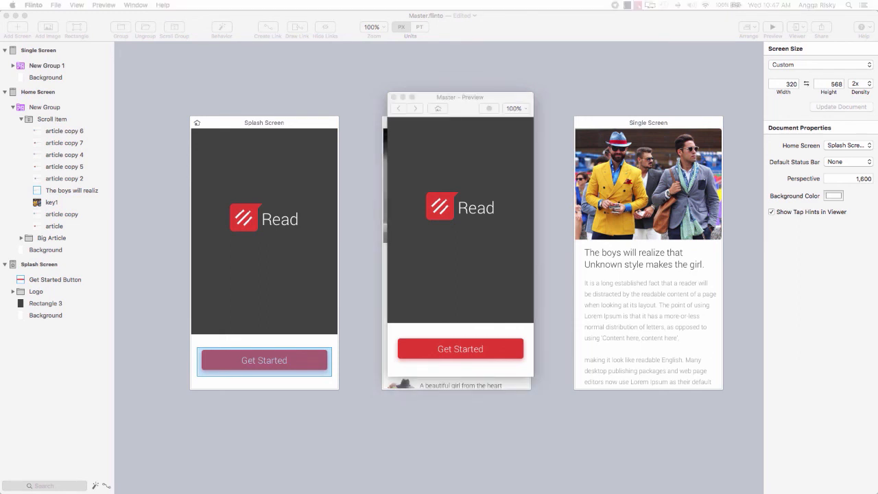
Step: Switch to the Course One folder in Finder and open Read Blog App Animation.mov for playback
left_click_drag(0, 189, 501, 143)
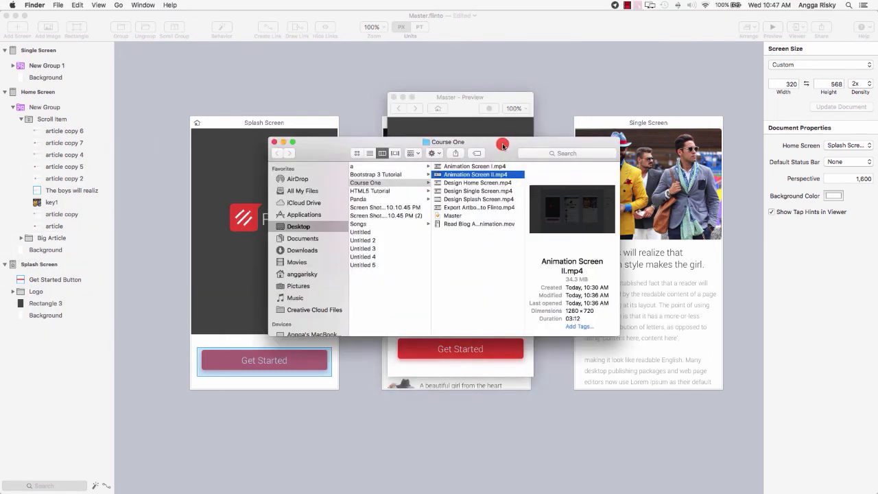
left_click(485, 225)
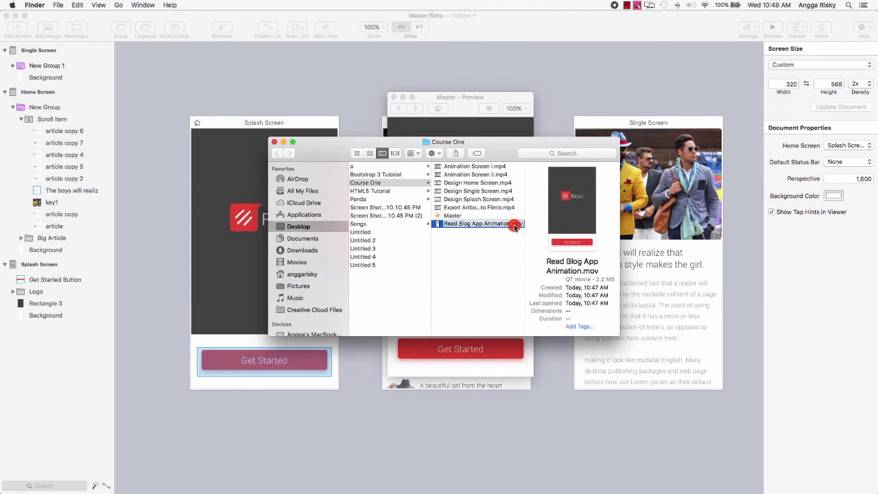
double_click(514, 226)
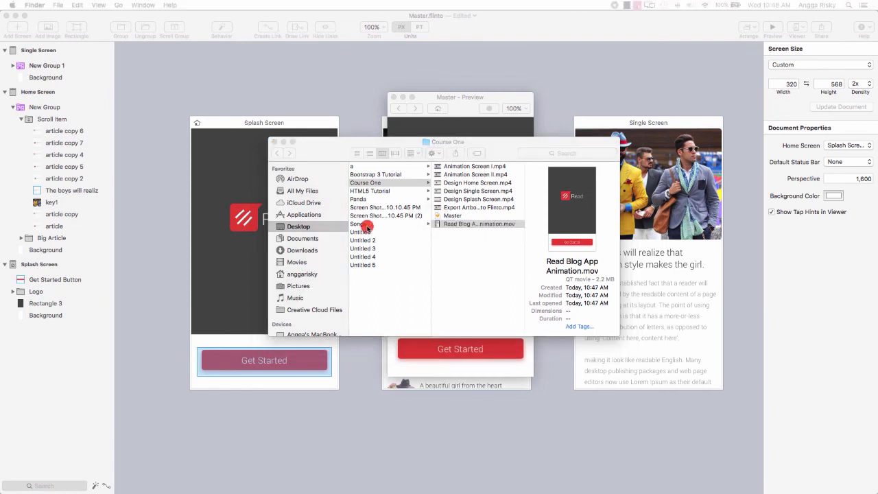